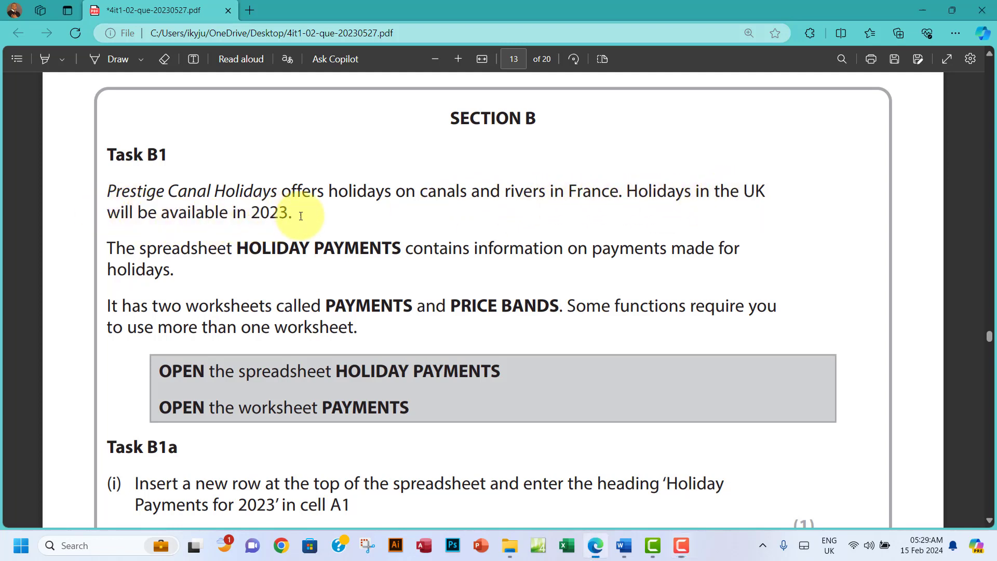
Step: Read the Task B1 brief about the two worksheets, then bring up the DATA FILES folder
left_click_drag(269, 213, 288, 214)
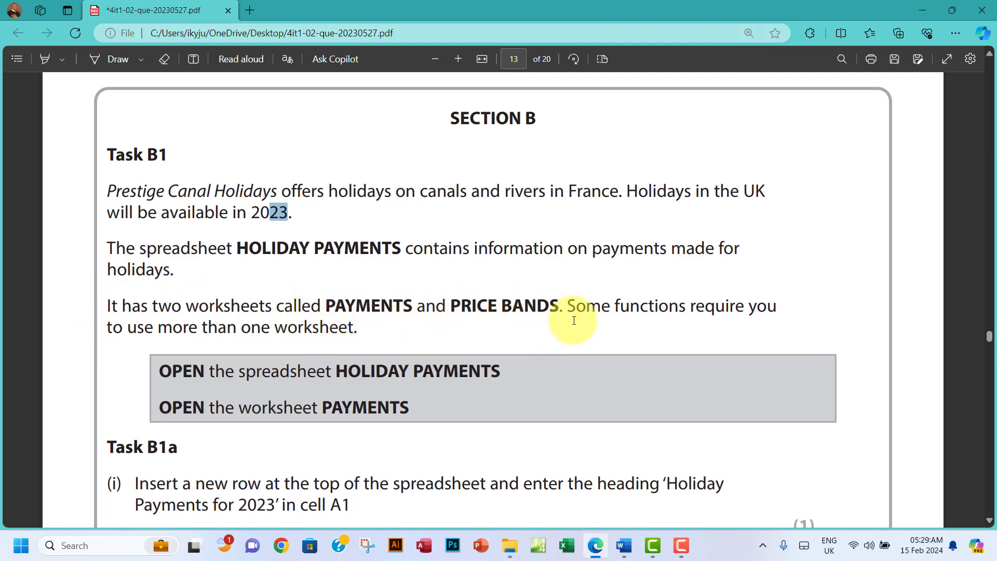
scroll(286, 319, "down", 1)
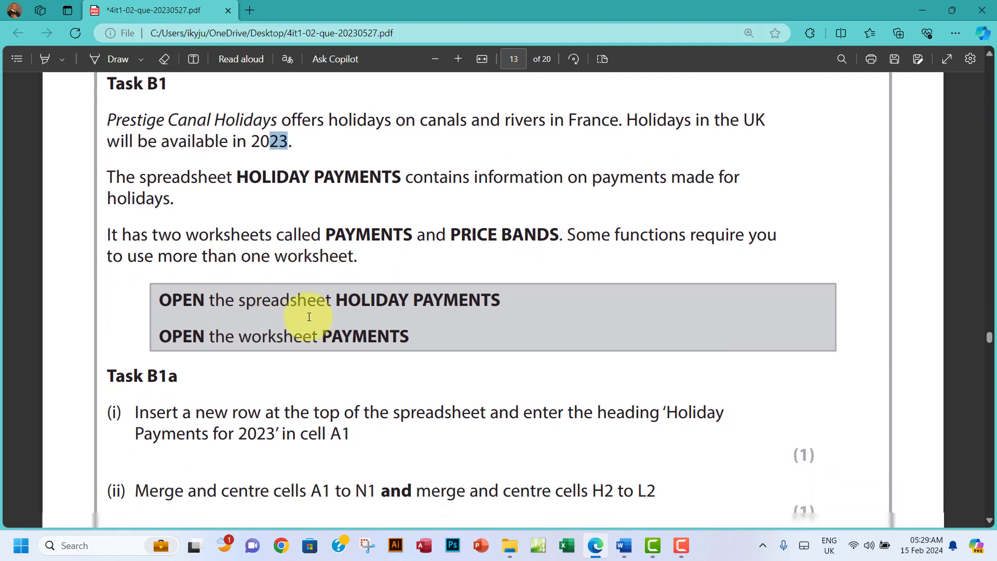
left_click_drag(362, 255, 89, 234)
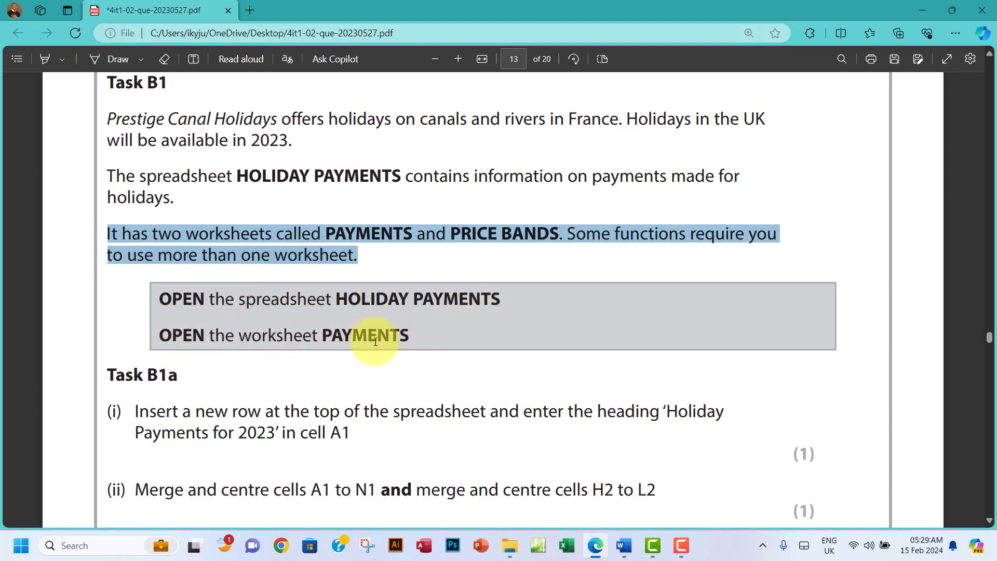
left_click(510, 546)
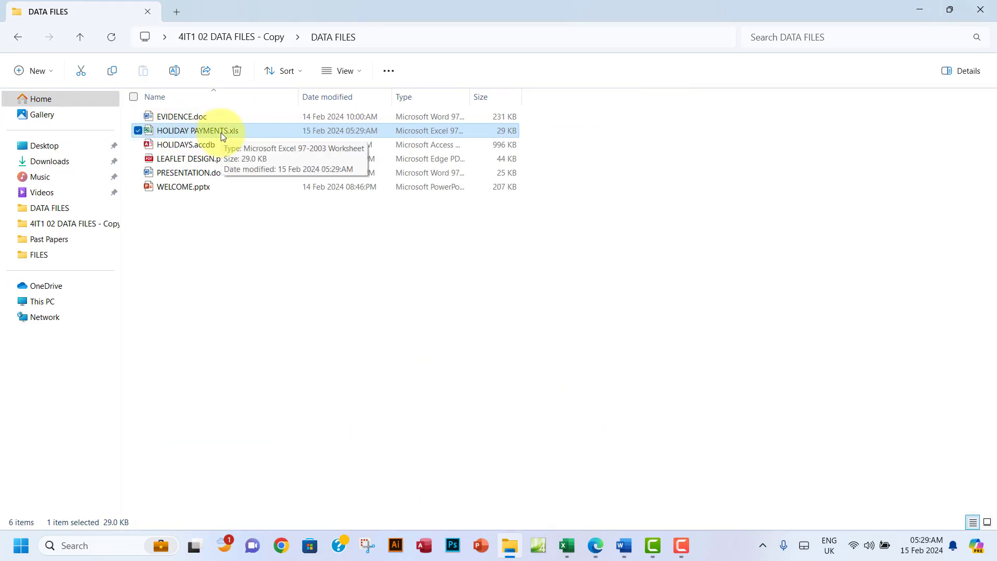
Step: Open HOLIDAY PAYMENTS.xls and check the BAND A–D prices on PRICE BANDS before returning to PAYMENTS
double_click(280, 130)
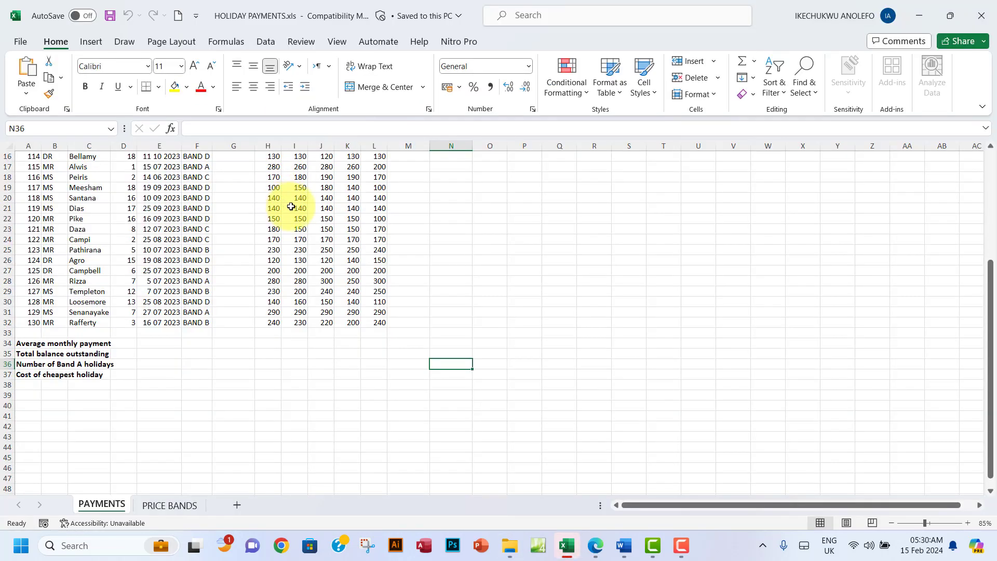
scroll(340, 260, "up", 5)
scroll(341, 260, "down", 1)
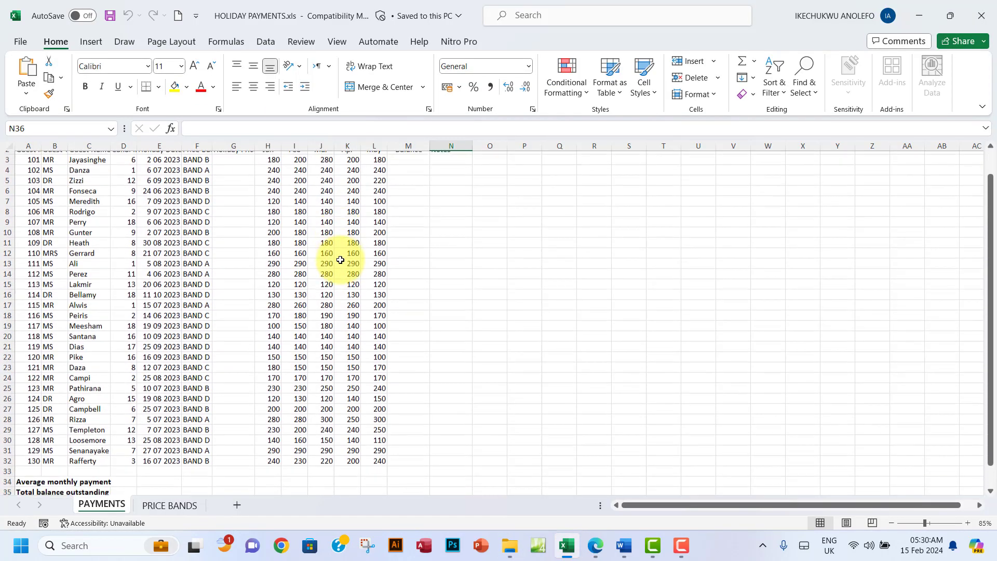
scroll(340, 260, "up", 1)
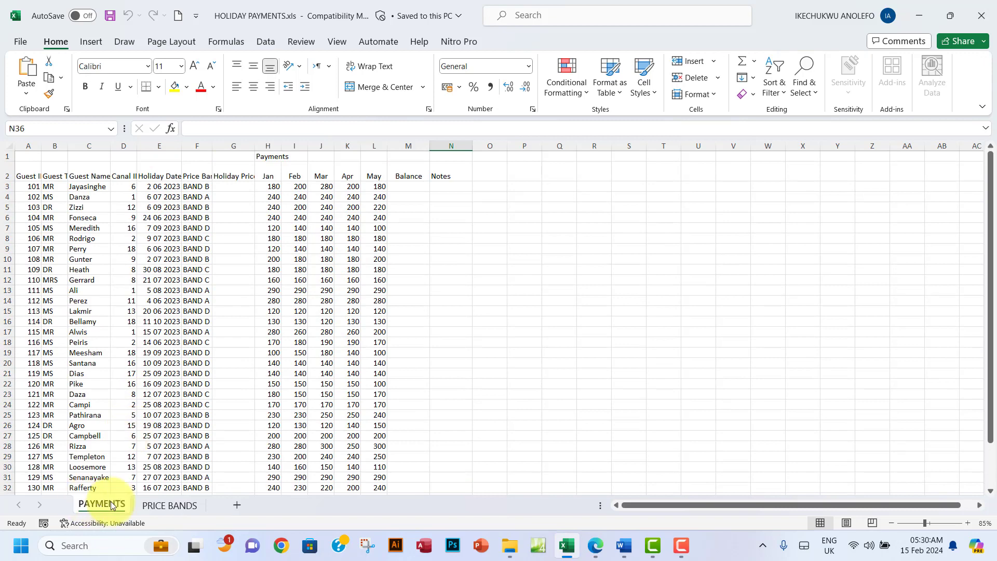
left_click(171, 505)
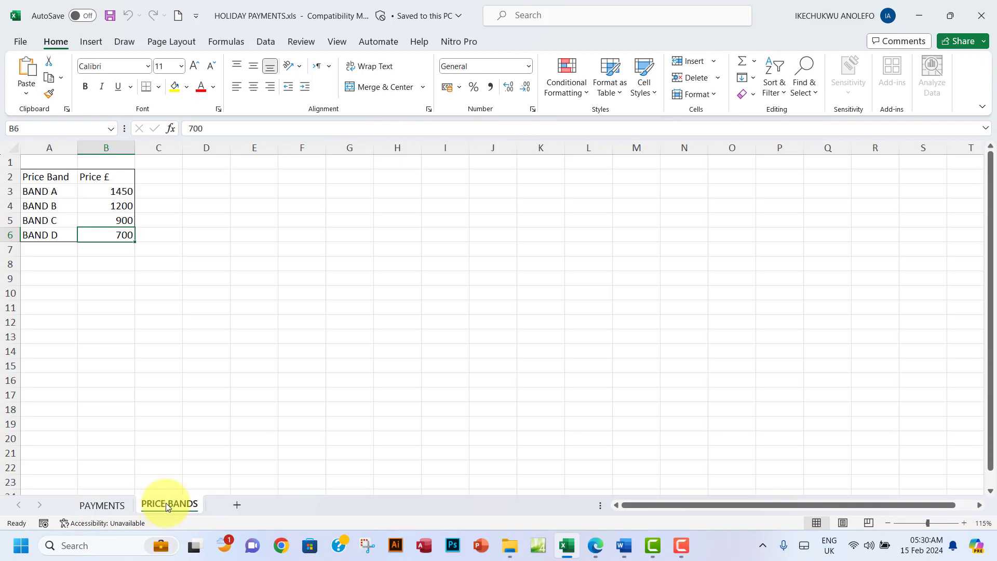
left_click(108, 504)
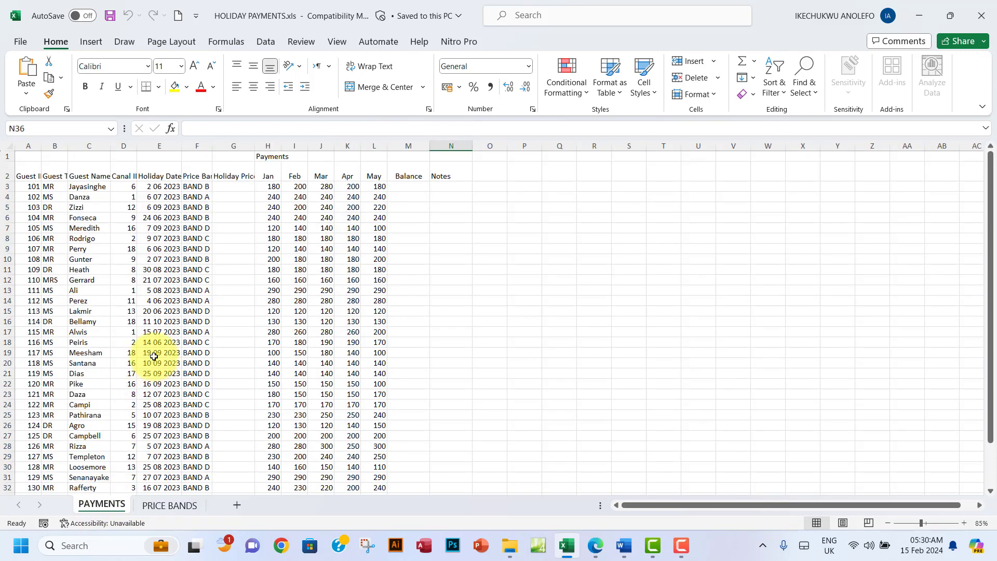
Step: Highlight the Task B1 introduction and OPEN lines in green in the brief
left_click(596, 546)
scroll(335, 359, "down", 2)
scroll(335, 349, "down", 2)
scroll(234, 263, "up", 4)
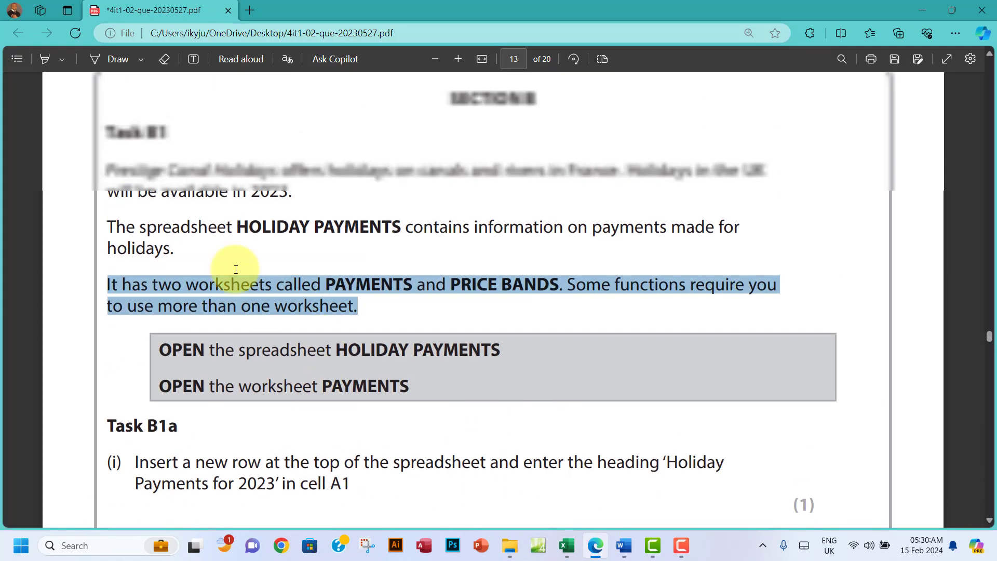
left_click_drag(110, 189, 445, 436)
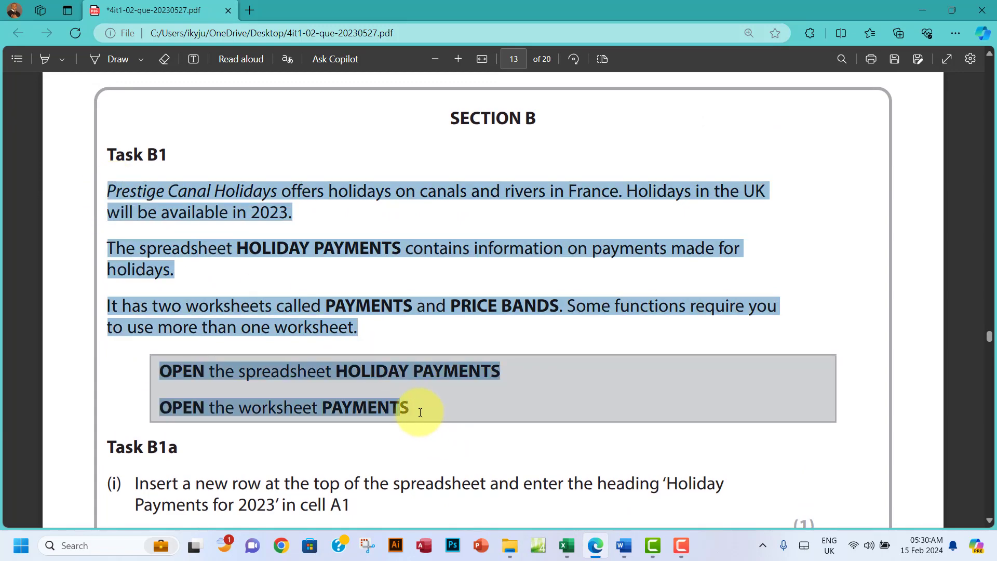
right_click(415, 361)
mouse_move(439, 341)
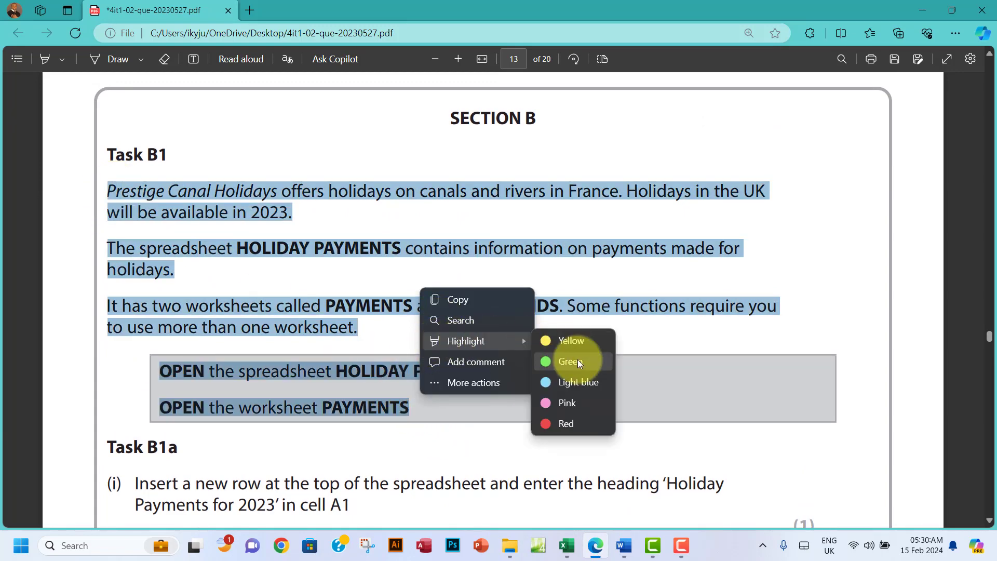
left_click(543, 359)
Step: Copy the heading text 'Holiday Payments for 2023' from the brief
scroll(542, 357, "down", 3)
scroll(543, 358, "down", 2)
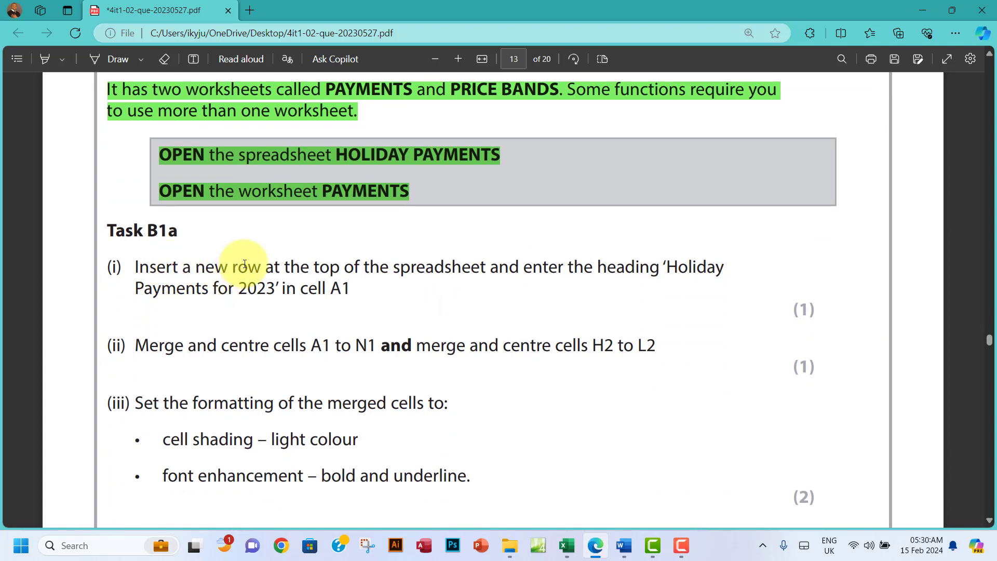
scroll(244, 264, "down", 2)
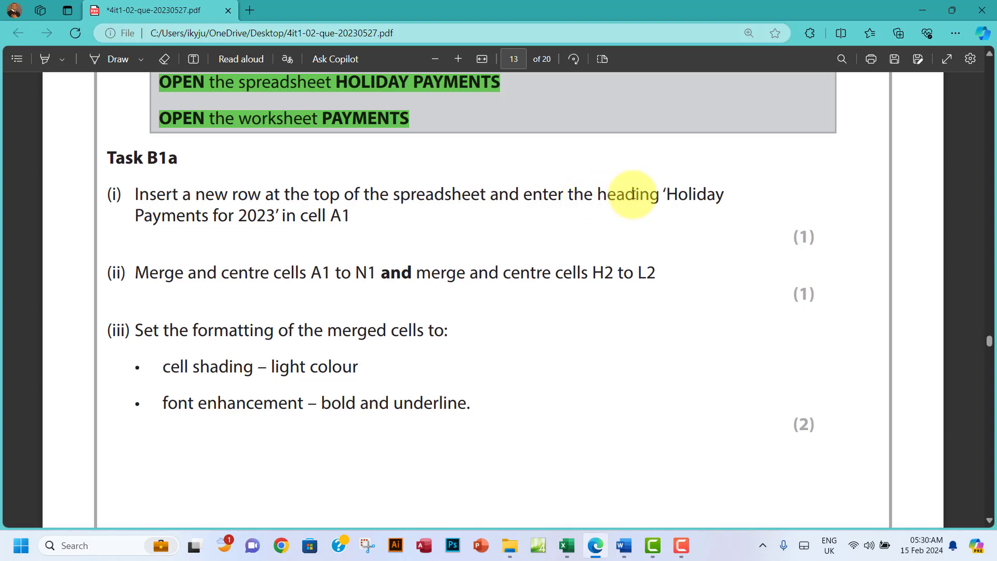
left_click_drag(666, 194, 273, 217)
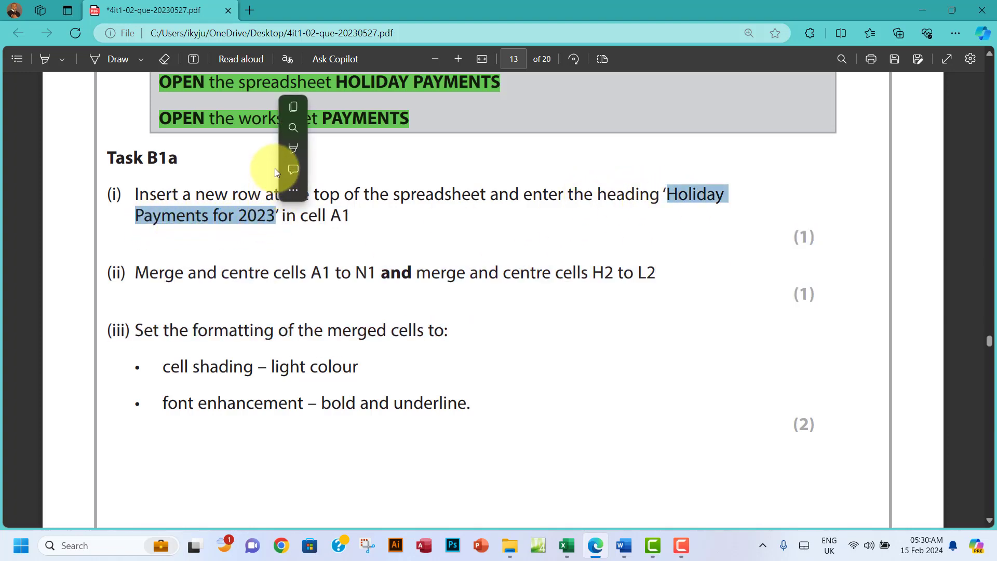
left_click(286, 109)
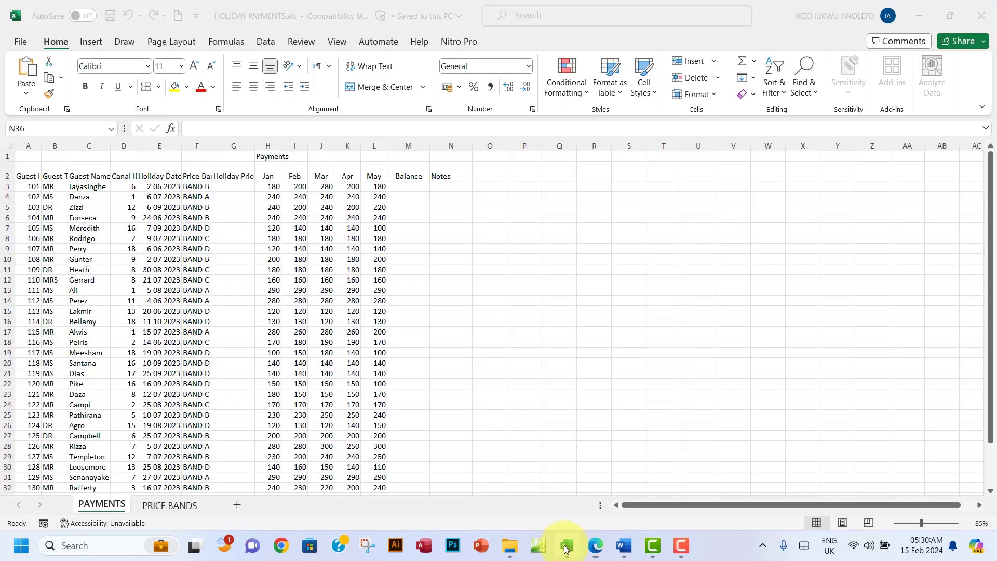
Step: Insert a blank row 1 and paste 'Holiday Payments for 2023' into cell A1
left_click(567, 545)
right_click(6, 157)
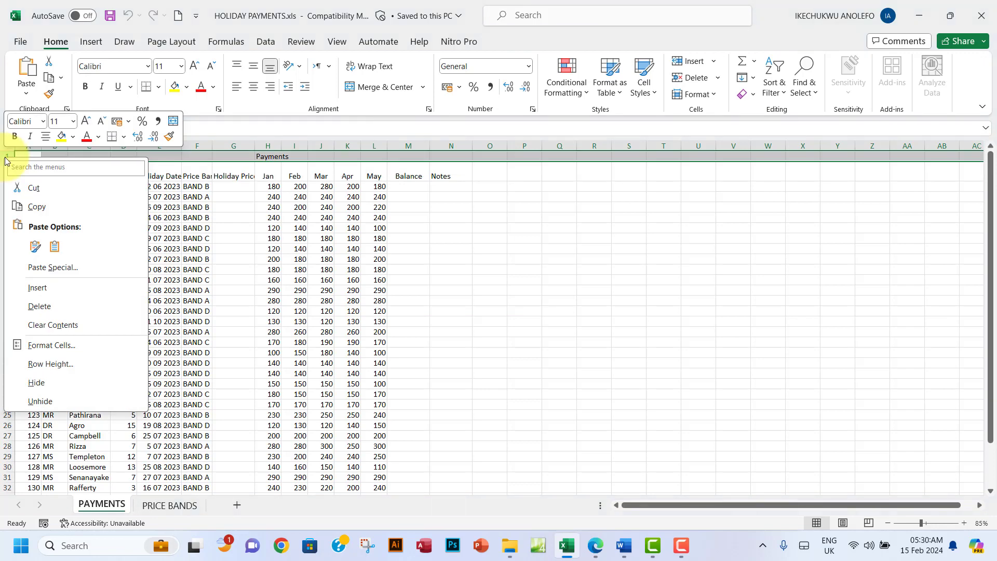
left_click(53, 292)
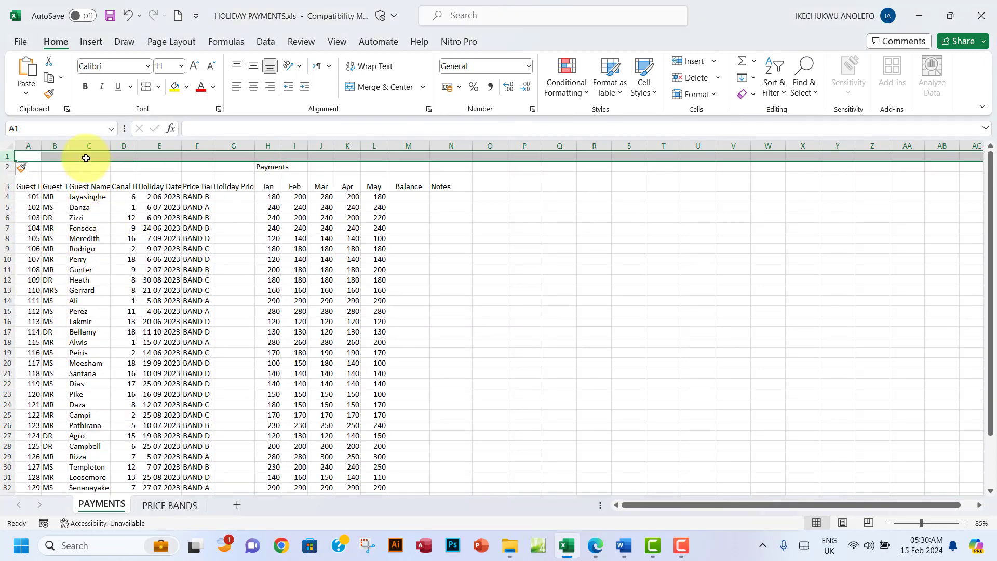
left_click(30, 158)
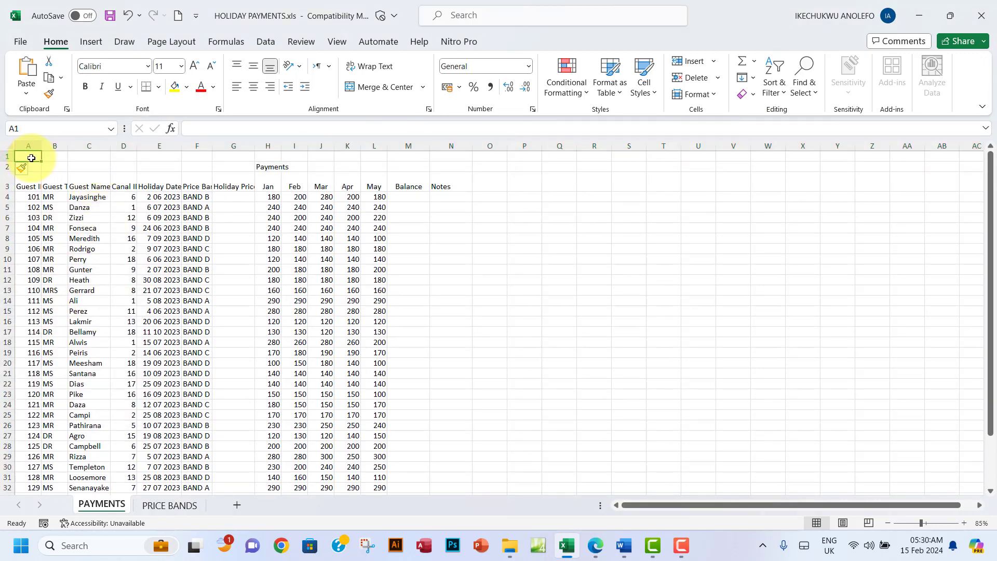
key("ctrl+v")
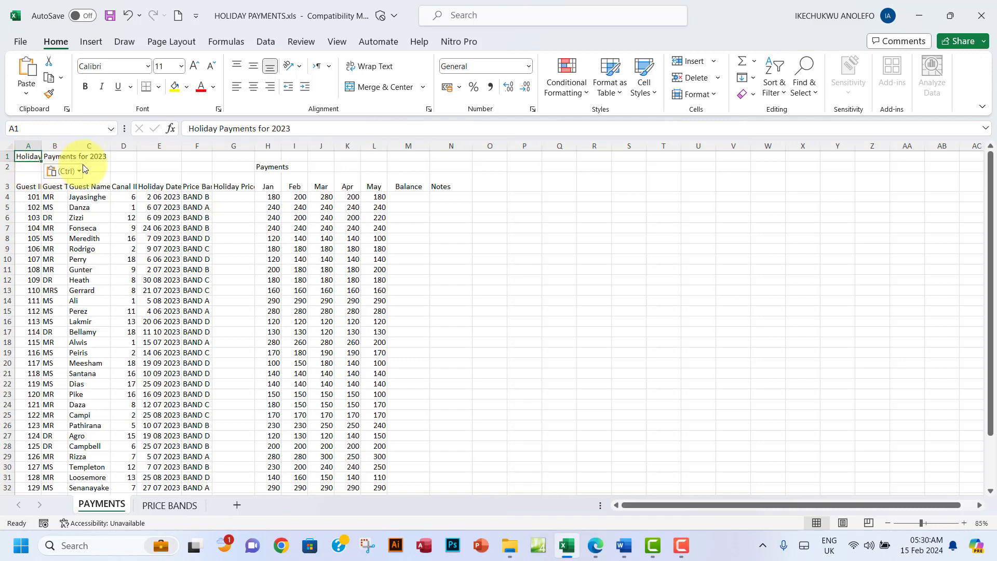
left_click(604, 544)
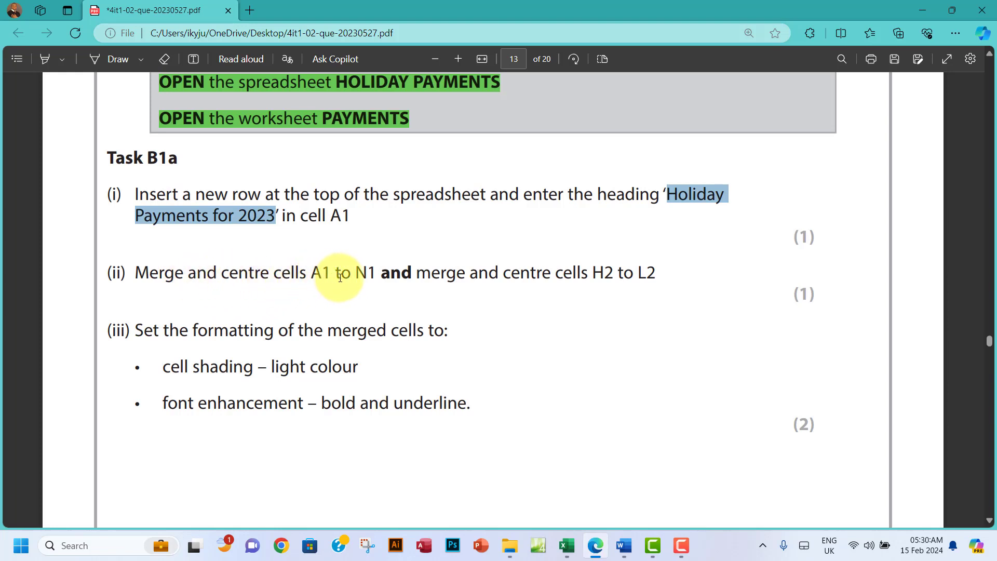
Step: Merge and centre the 'Holiday Payments for 2023' title across cells A1 to N1
left_click_drag(376, 275, 229, 273)
left_click(568, 547)
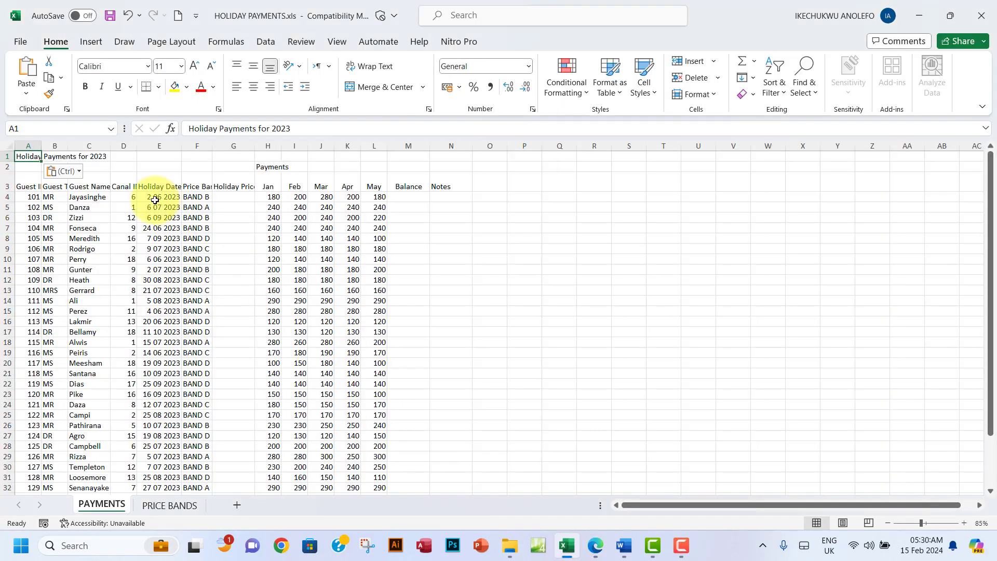
left_click_drag(25, 157, 448, 153)
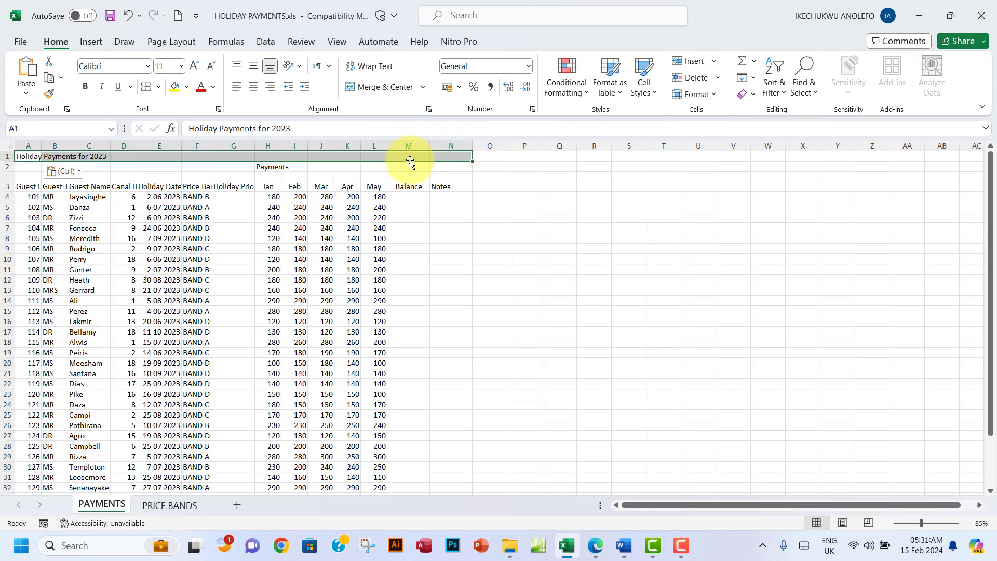
right_click(410, 156)
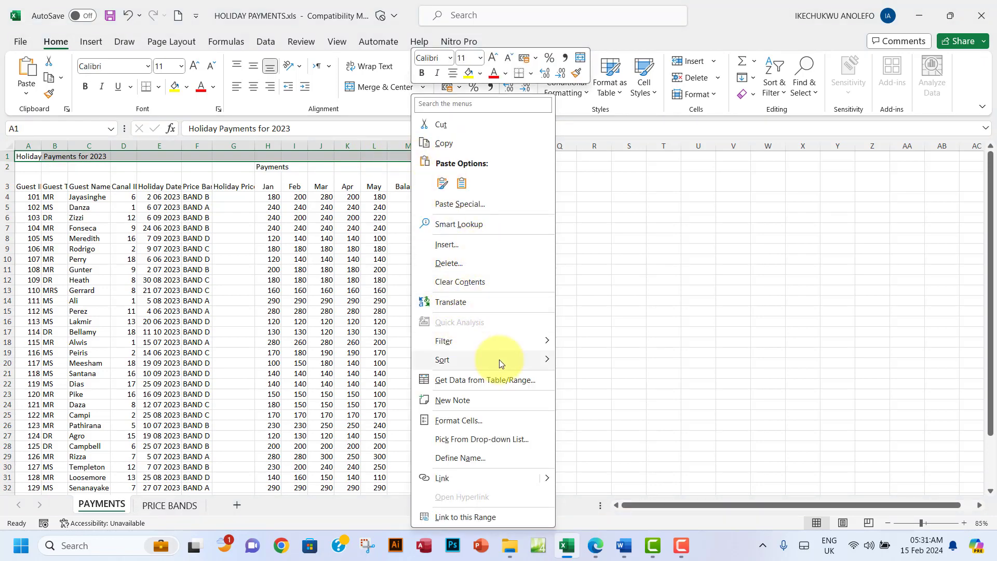
mouse_move(504, 360)
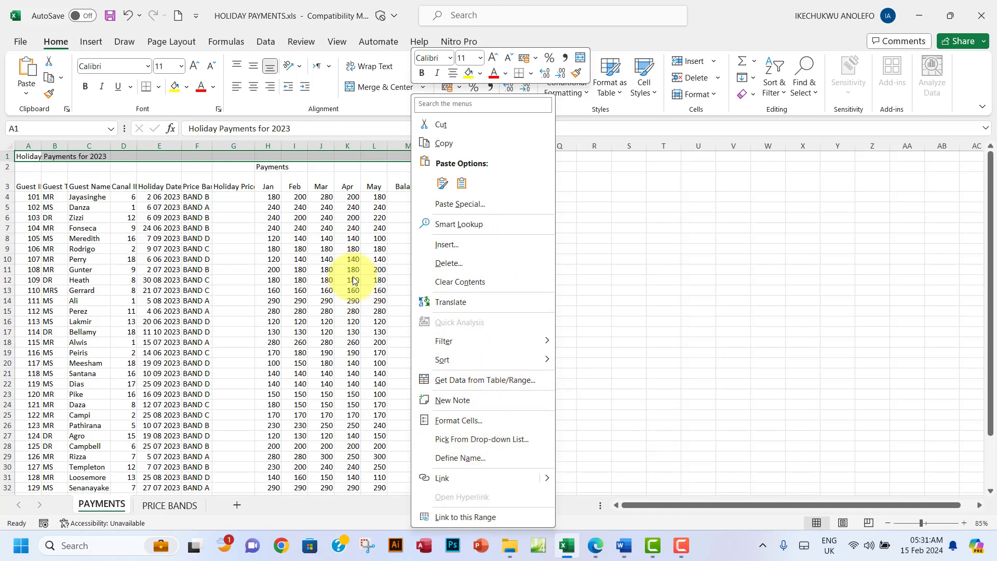
key("Escape")
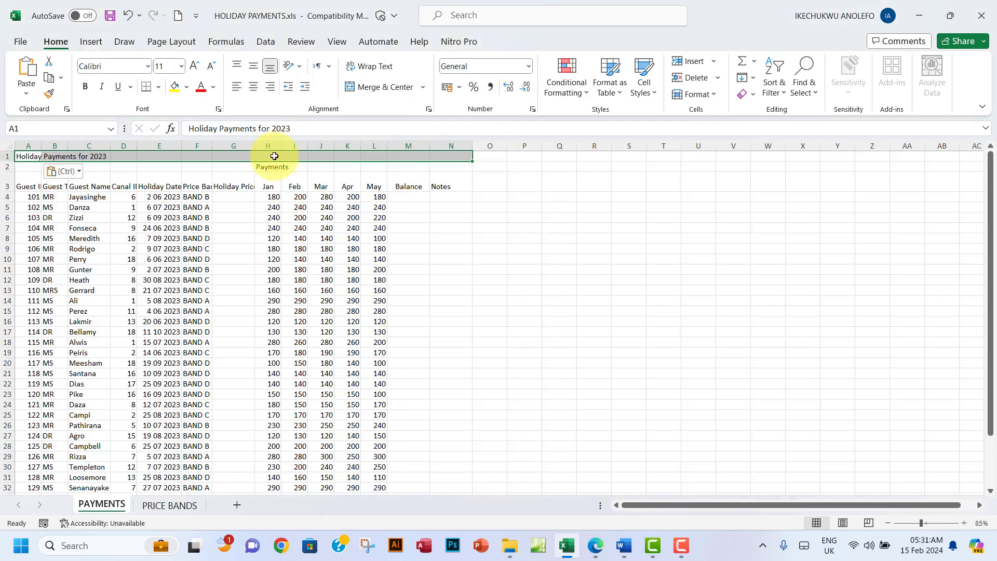
left_click(379, 89)
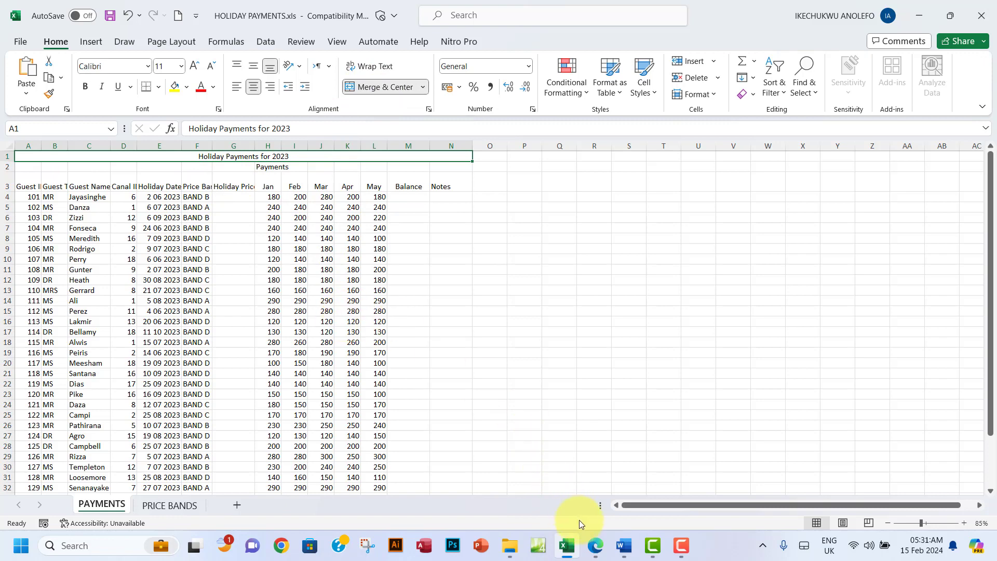
left_click(595, 547)
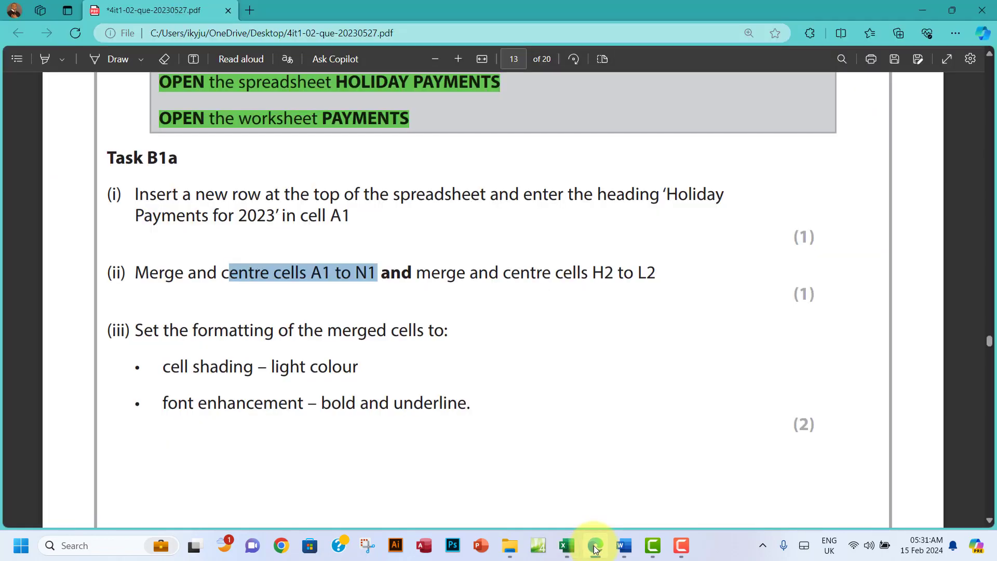
Step: Merge cells H2:L2 so the 'Payments' heading is centred across them
left_click(596, 547)
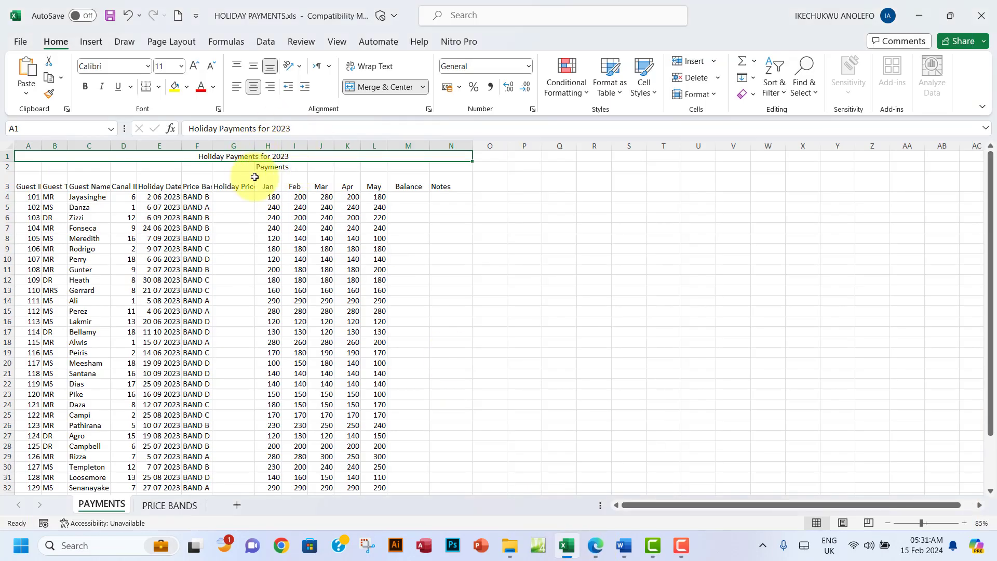
left_click(269, 168)
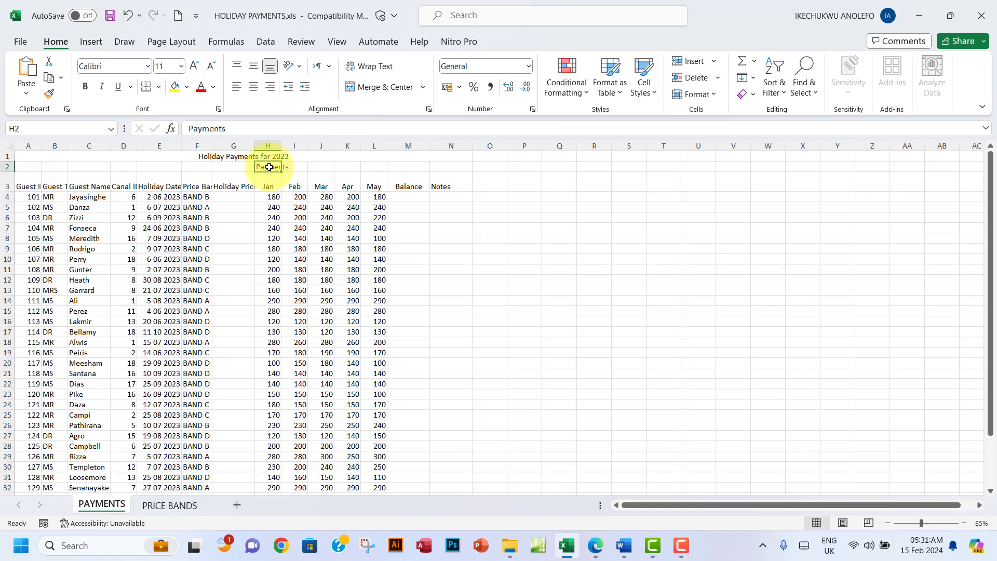
left_click_drag(269, 168, 375, 164)
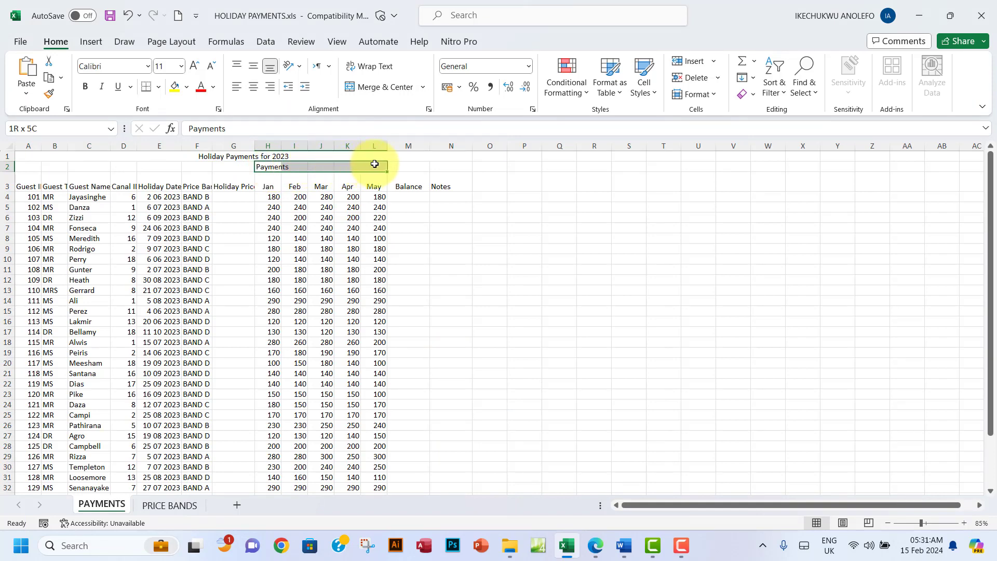
left_click(382, 86)
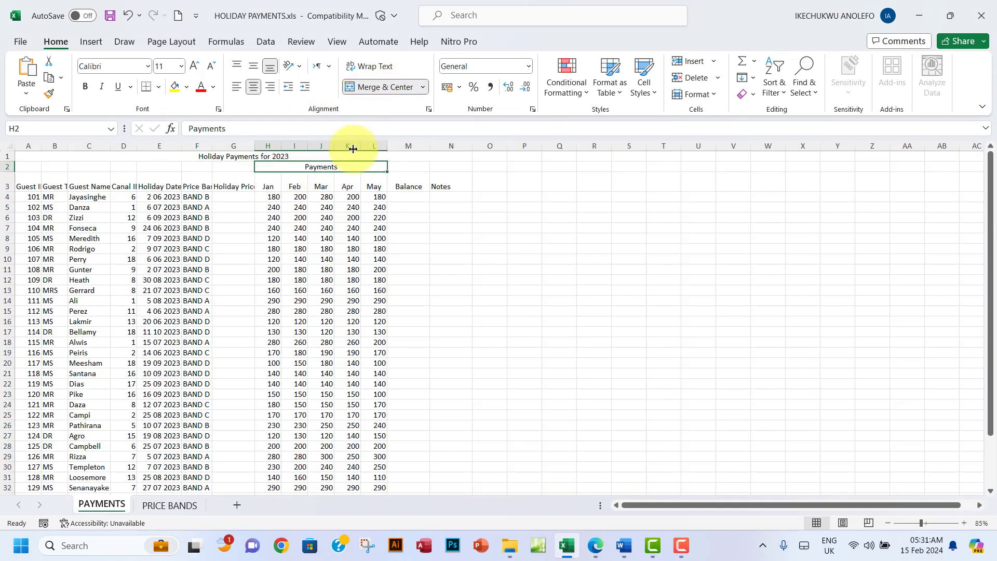
left_click(596, 546)
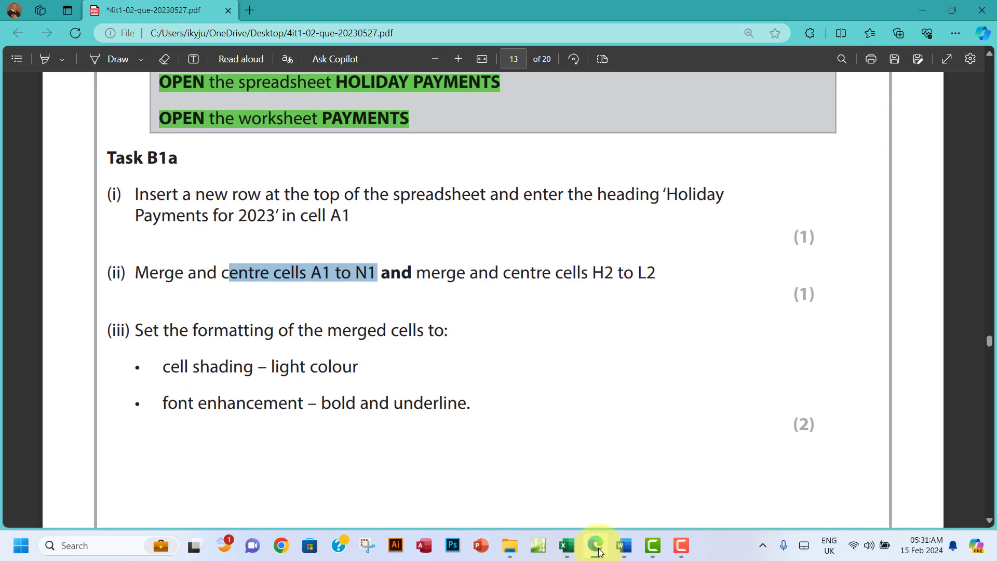
Step: Highlight completed tasks (i) and (ii) green and note the light colour shading requirement
left_click_drag(136, 195, 650, 264)
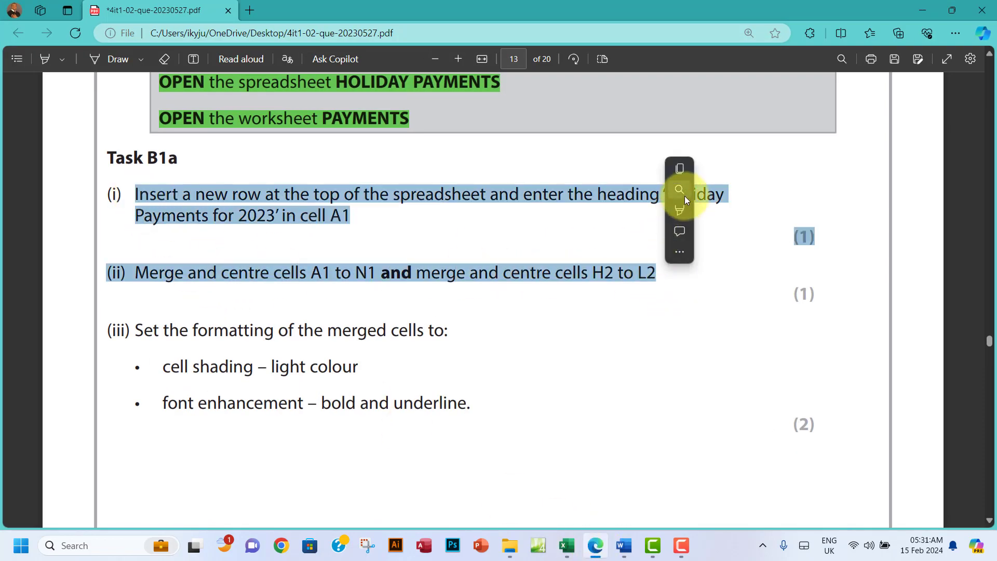
mouse_move(681, 211)
left_click(784, 231)
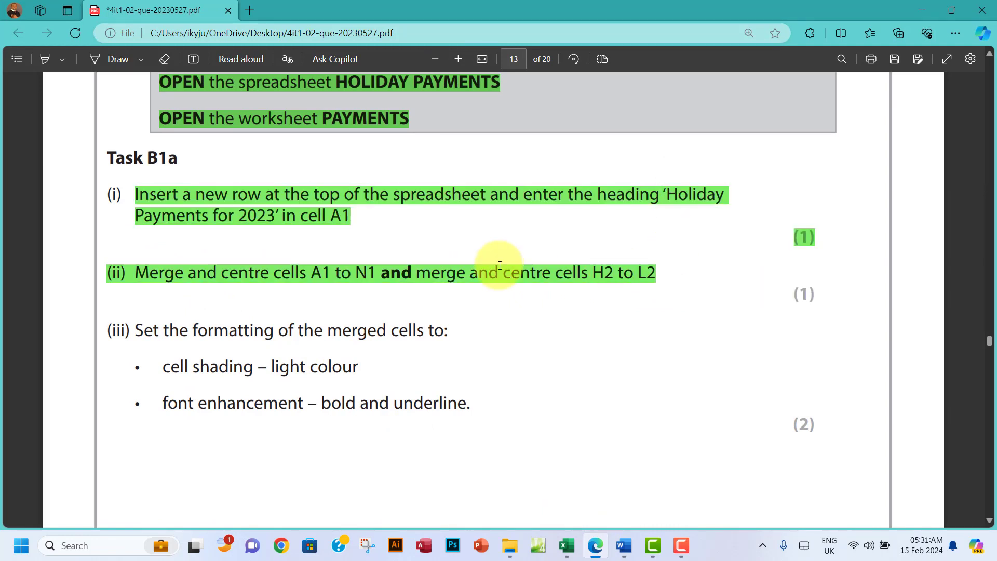
scroll(497, 264, "down", 1)
scroll(499, 269, "down", 1)
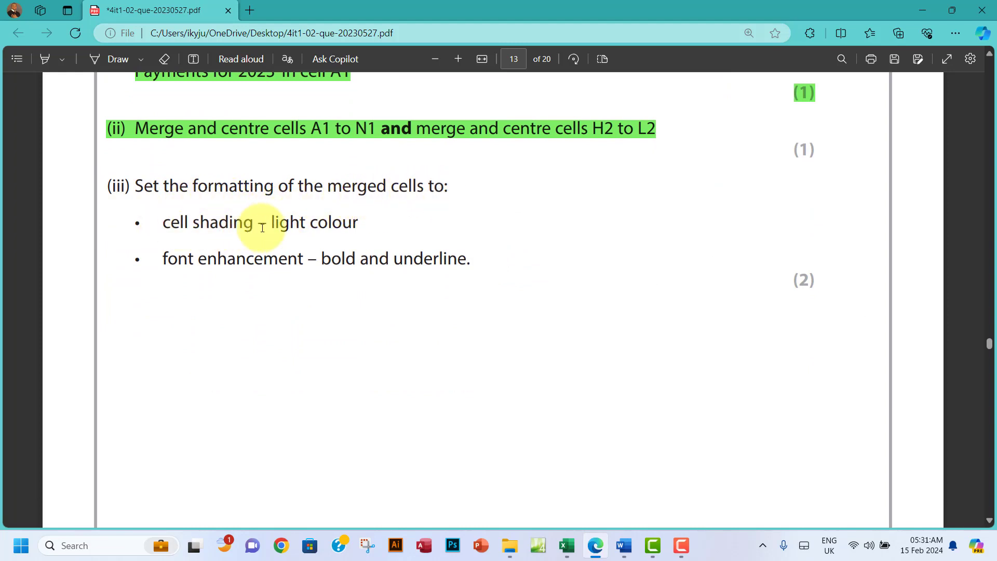
left_click_drag(259, 224, 375, 223)
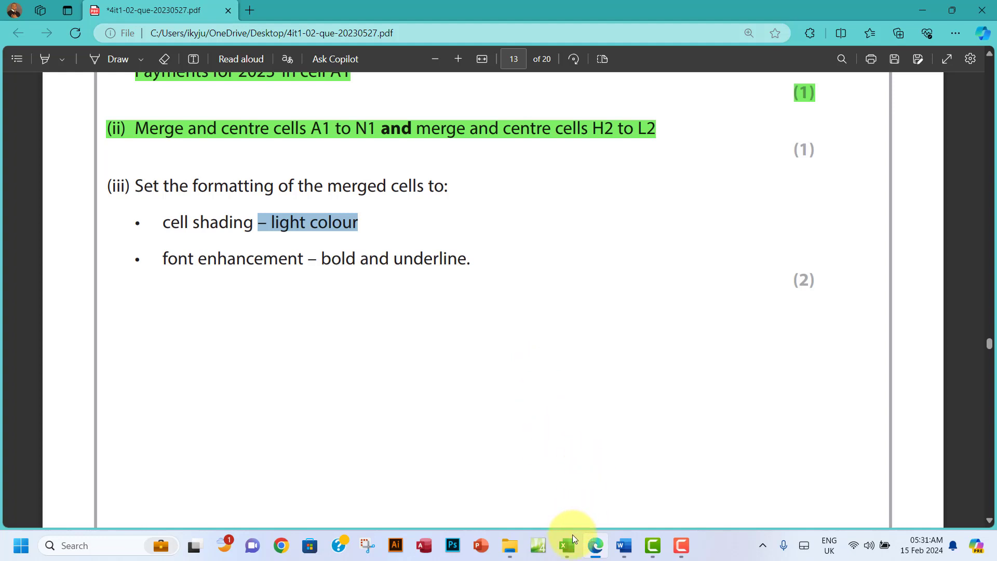
left_click(568, 548)
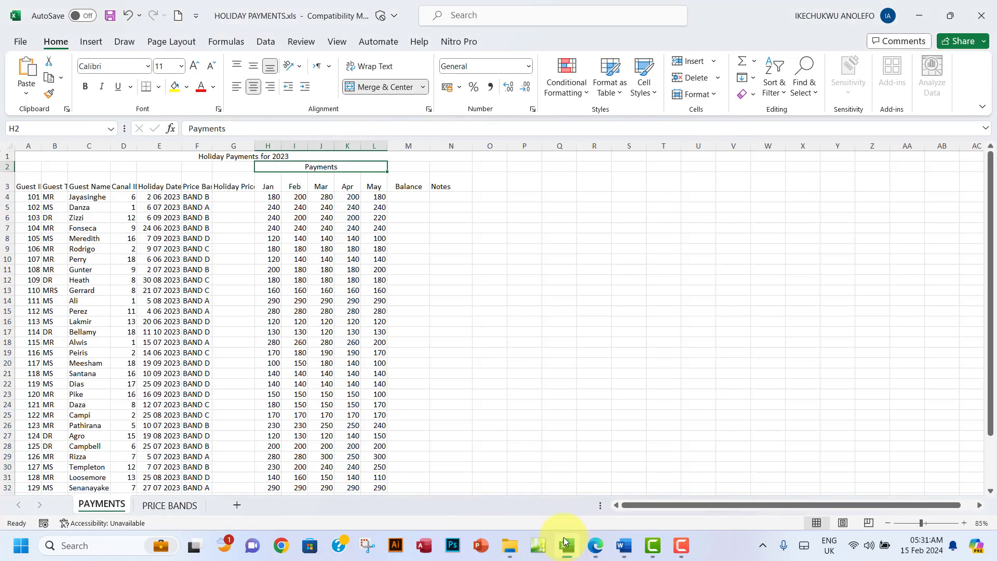
Step: Shade the merged A1 title and H2 Payments cells light grey, and make them bold and underlined
left_click(147, 156)
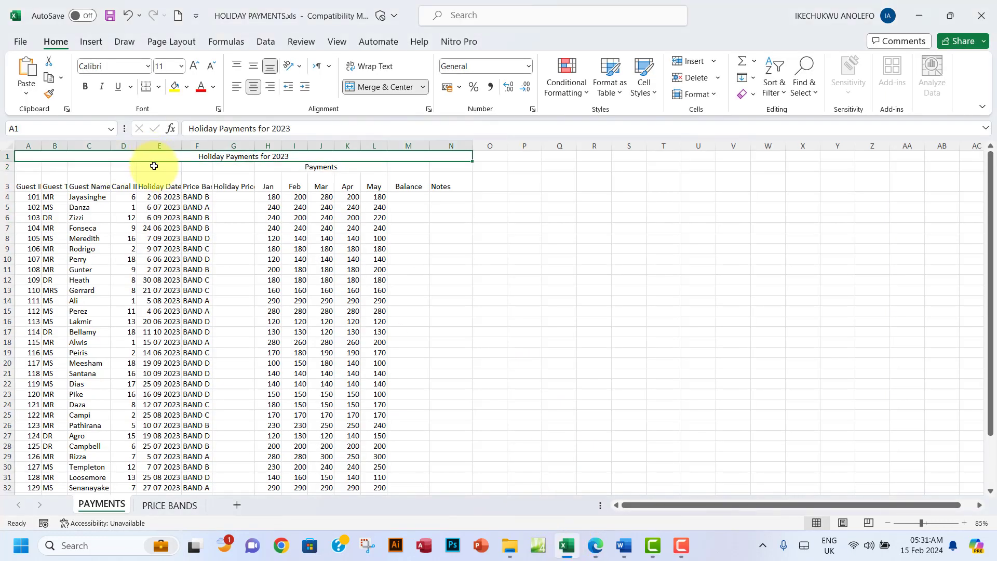
left_click(327, 167, "ctrl")
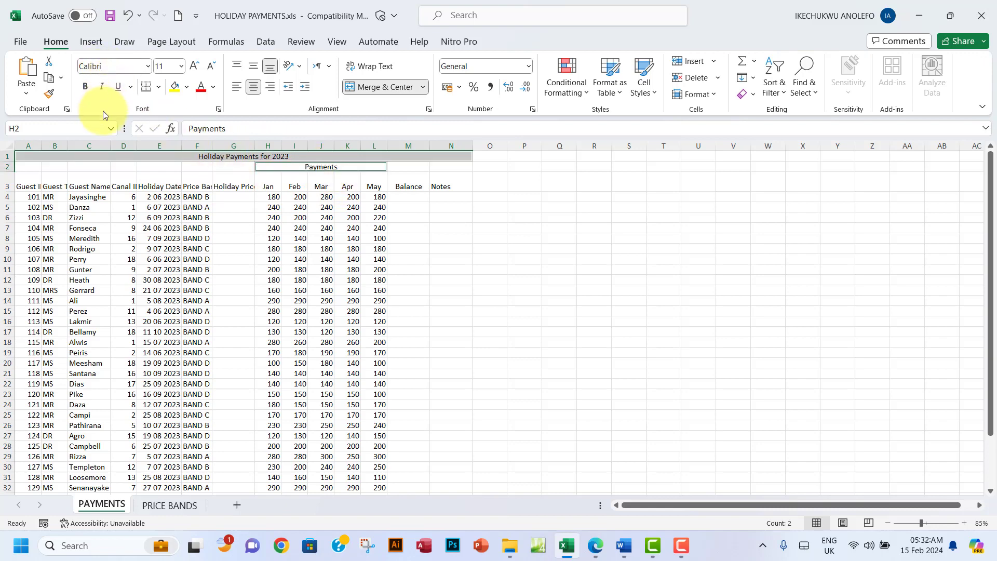
left_click(187, 87)
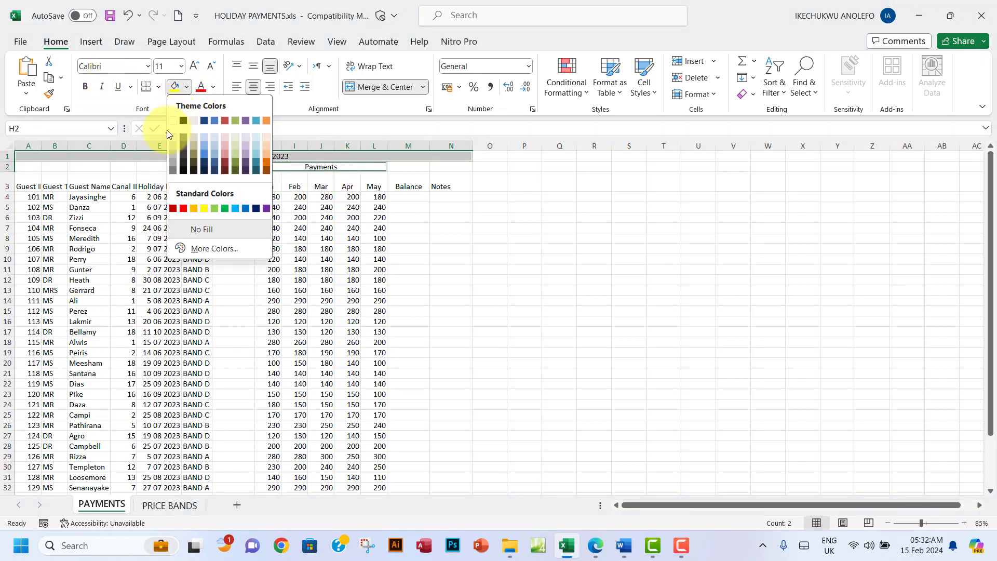
left_click(174, 160)
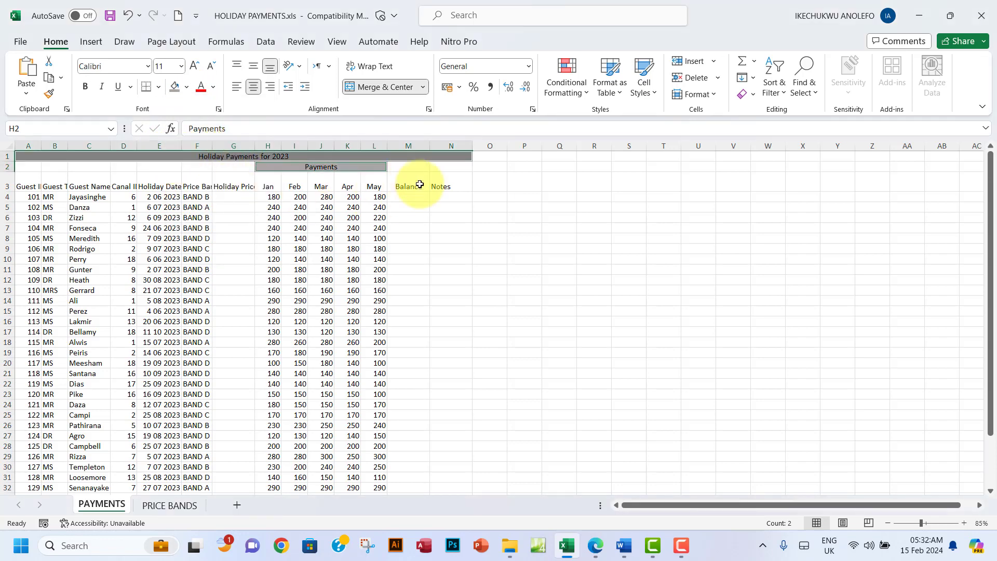
left_click(598, 550)
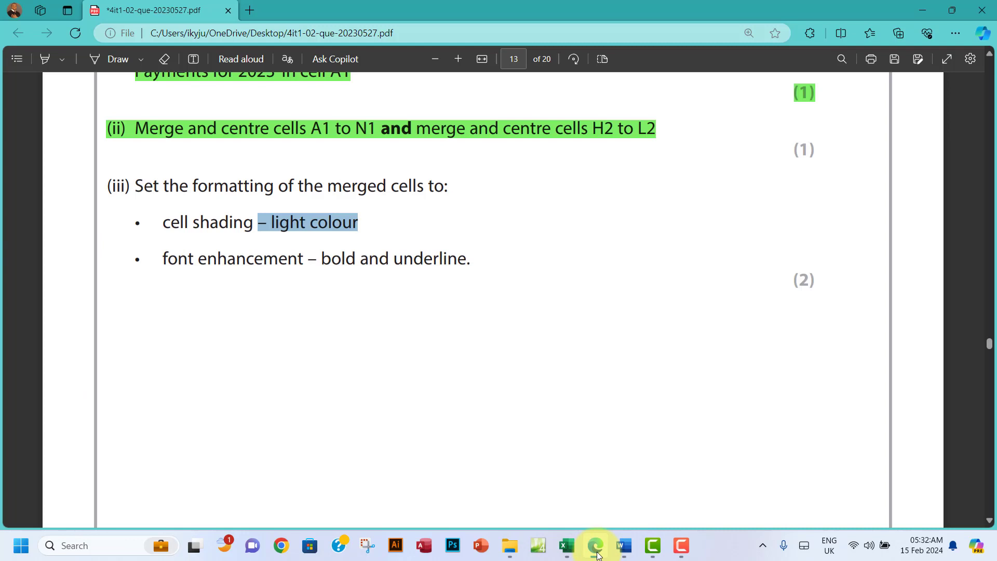
left_click(597, 549)
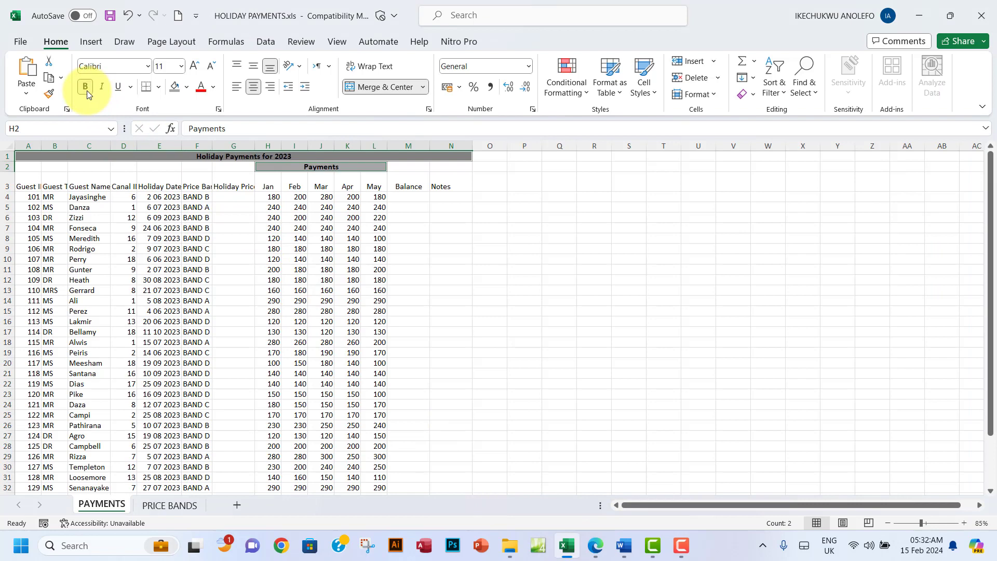
left_click(117, 87)
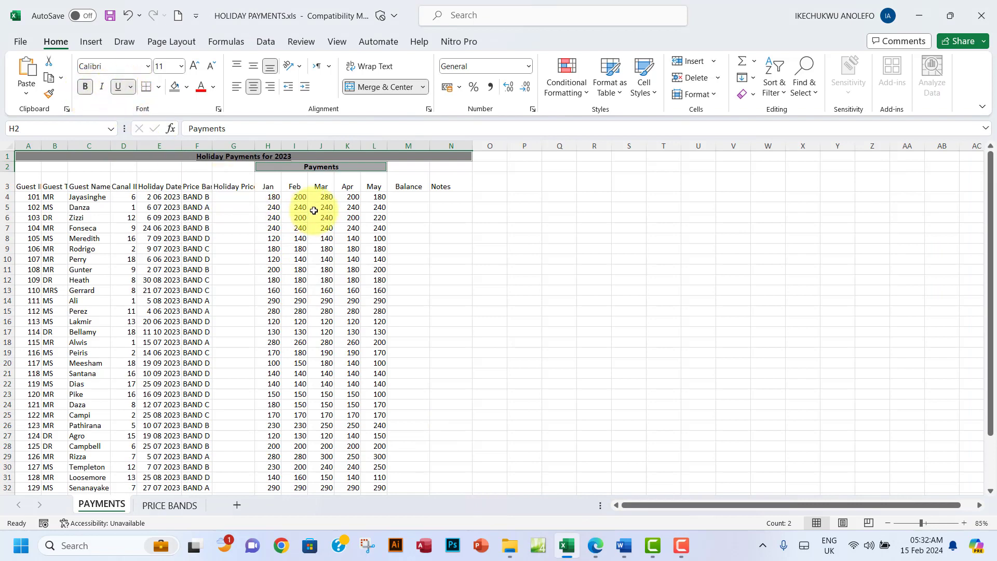
left_click(314, 210)
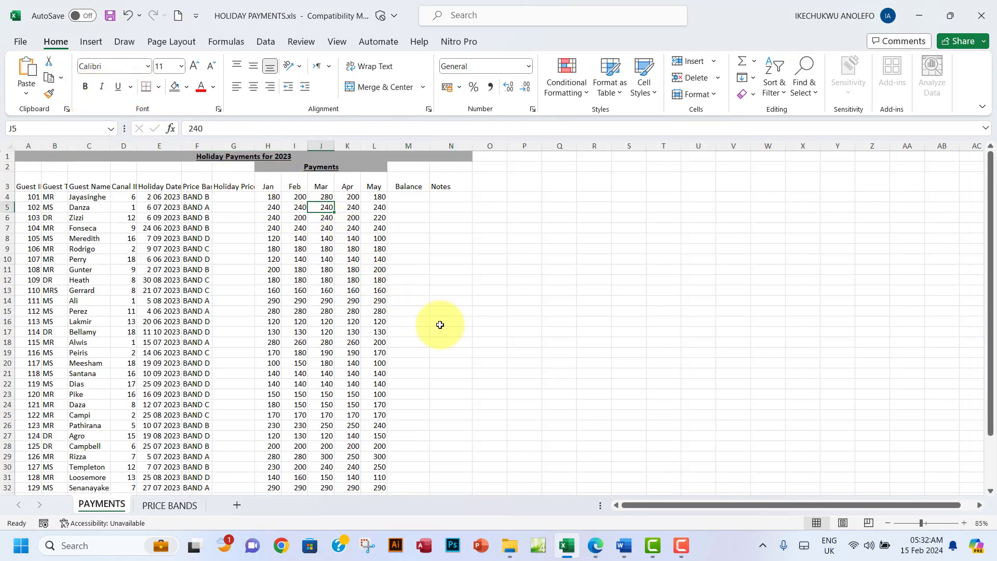
Step: Highlight formatting task (iii) and its bullets green in the brief
left_click(596, 546)
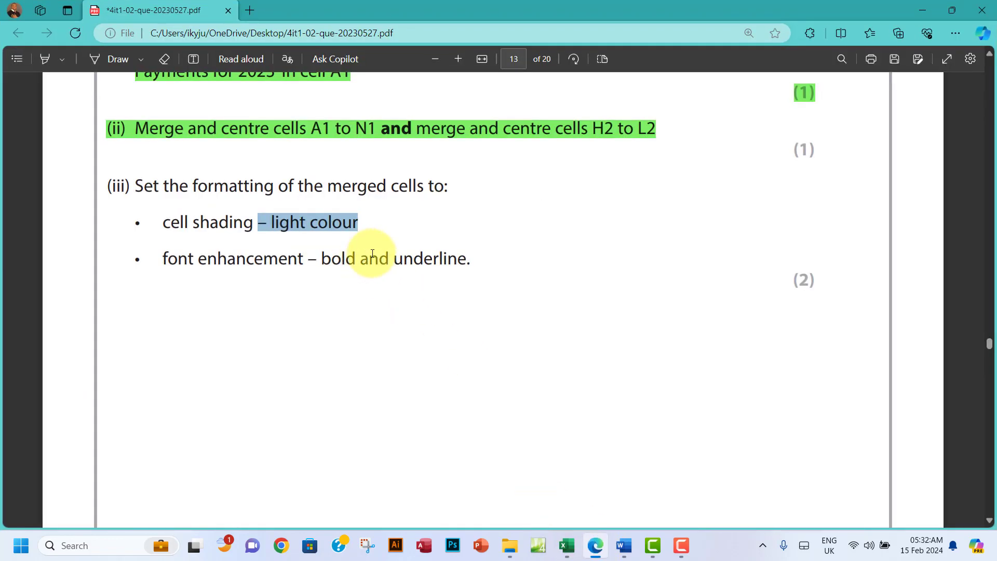
scroll(372, 253, "down", 1)
left_click_drag(136, 113, 483, 193)
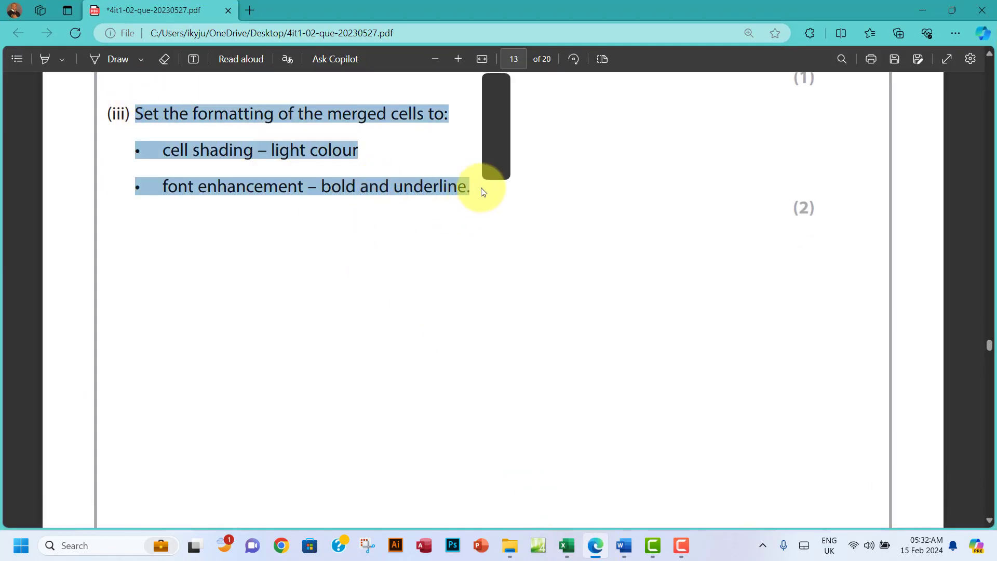
left_click(492, 124)
mouse_move(498, 127)
left_click(620, 144)
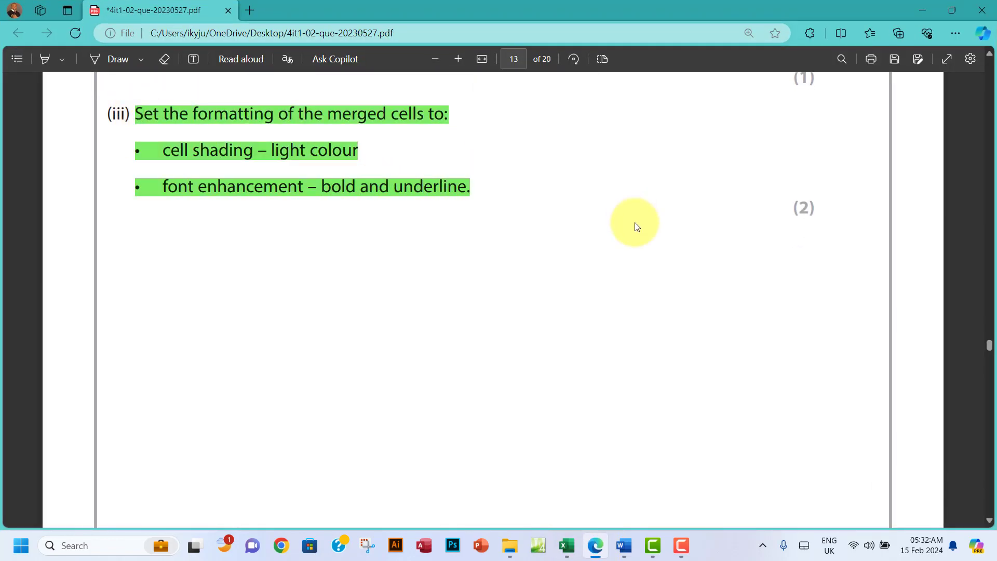
Step: Read Task B1b on page 14, selecting the January to May payment months
scroll(637, 226, "down", 10)
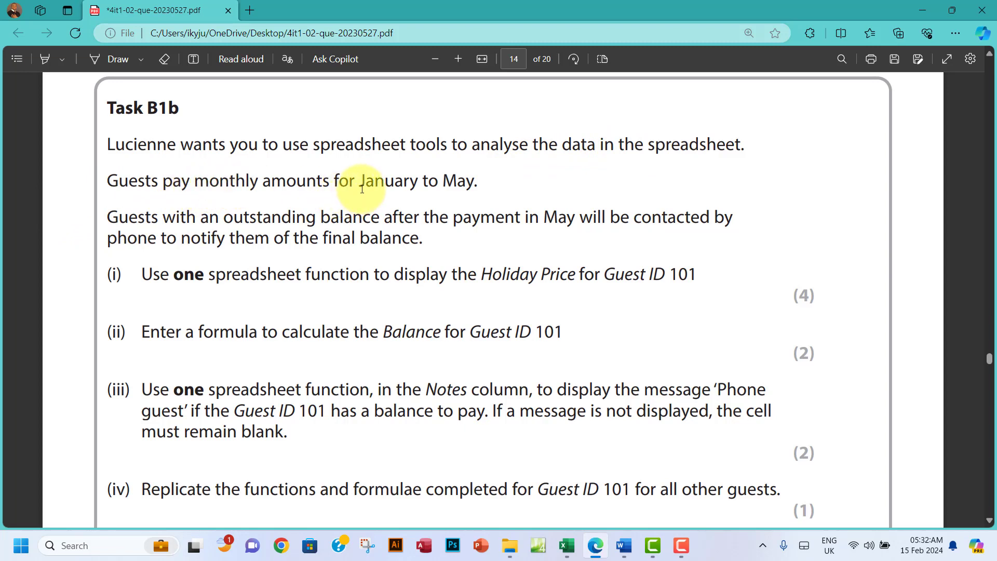
left_click_drag(389, 180, 473, 180)
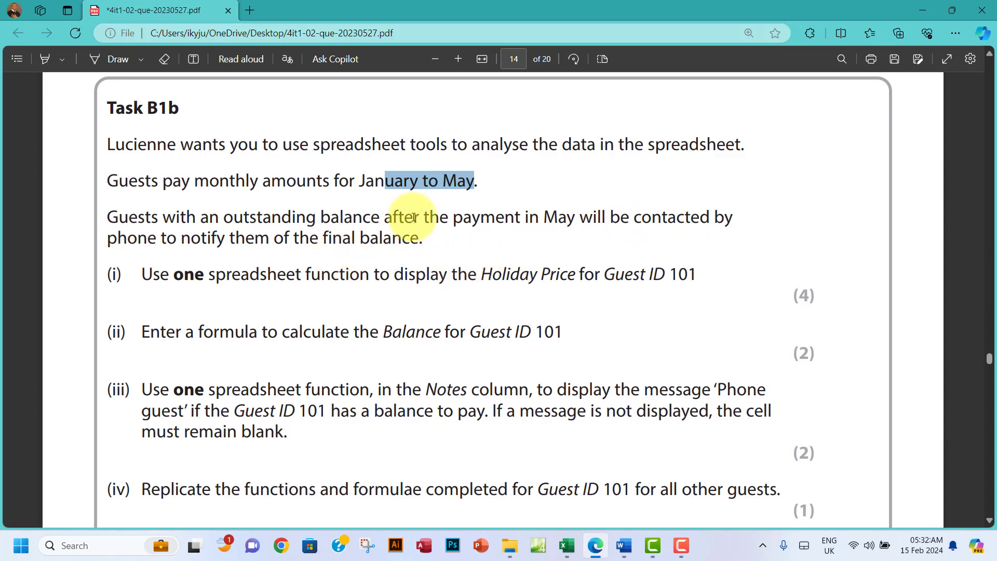
left_click(363, 180)
left_click_drag(362, 180, 482, 186)
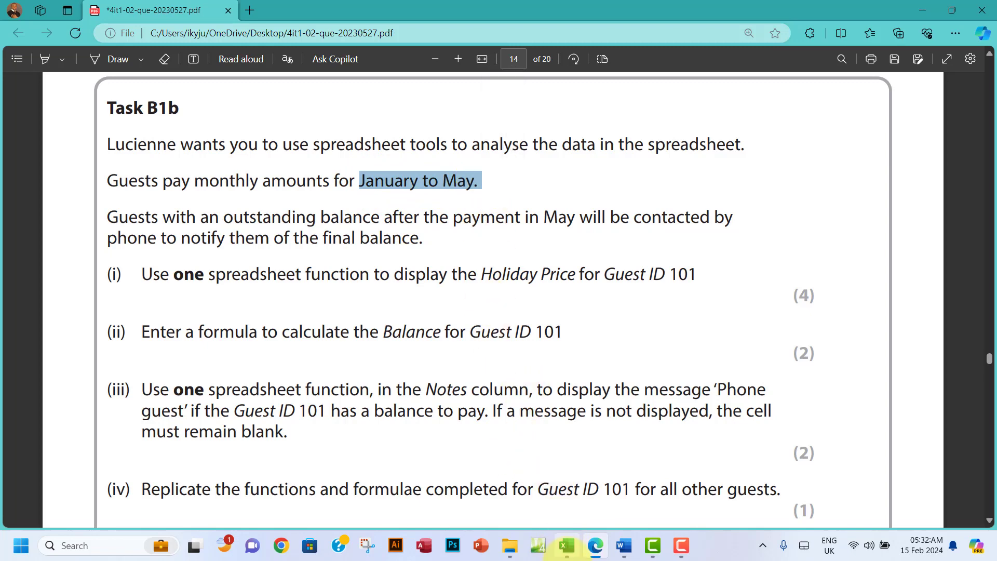
Step: AutoFit every PAYMENTS column, then review guest 101's January–May payments and Balance cell M4
left_click(566, 545)
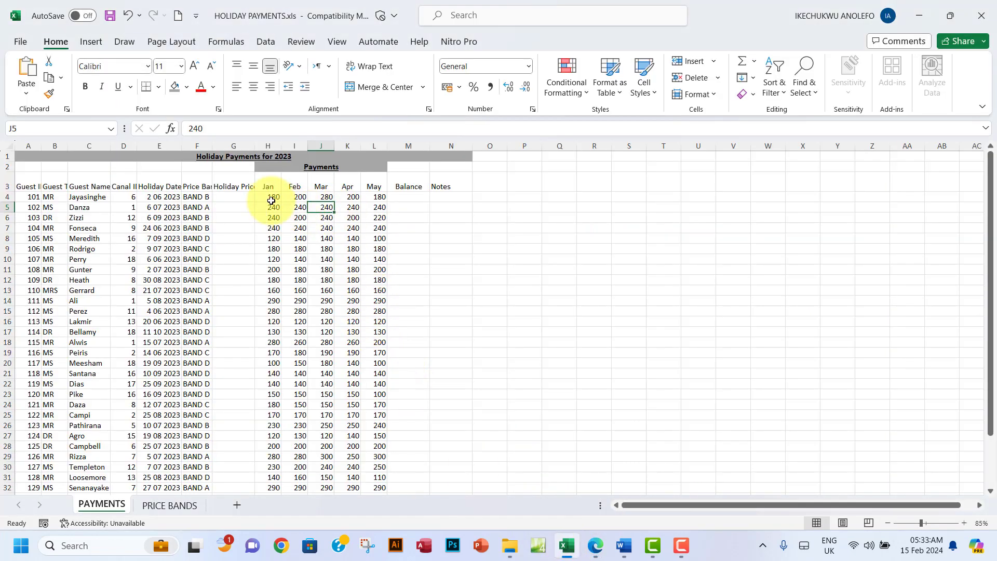
left_click_drag(269, 185, 374, 188)
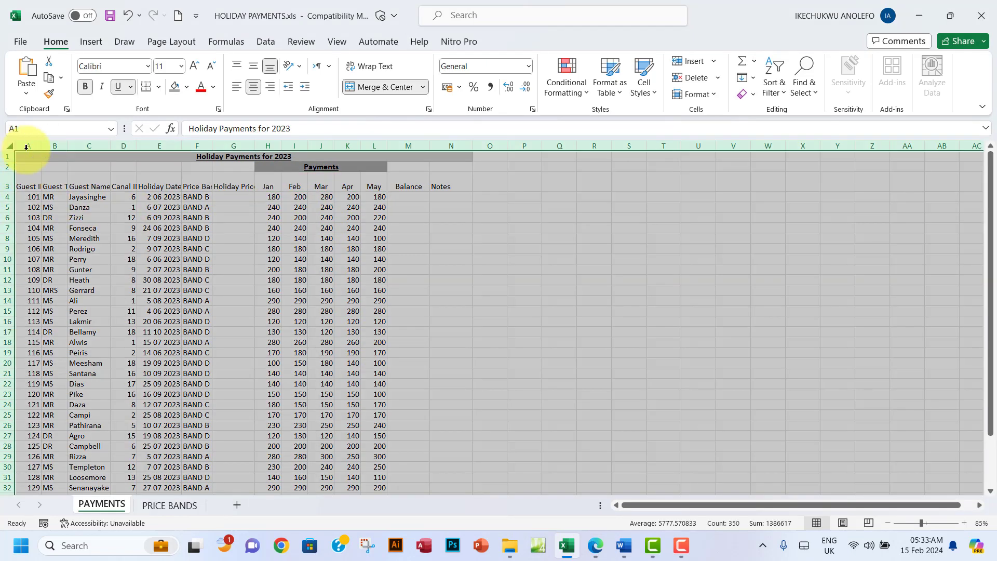
left_click(10, 145)
double_click(44, 147)
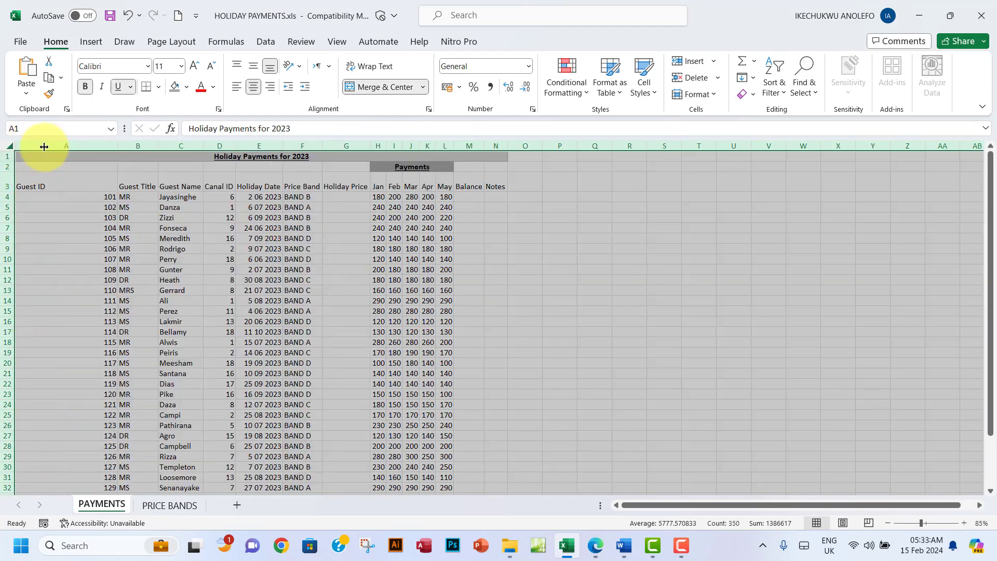
left_click(243, 259)
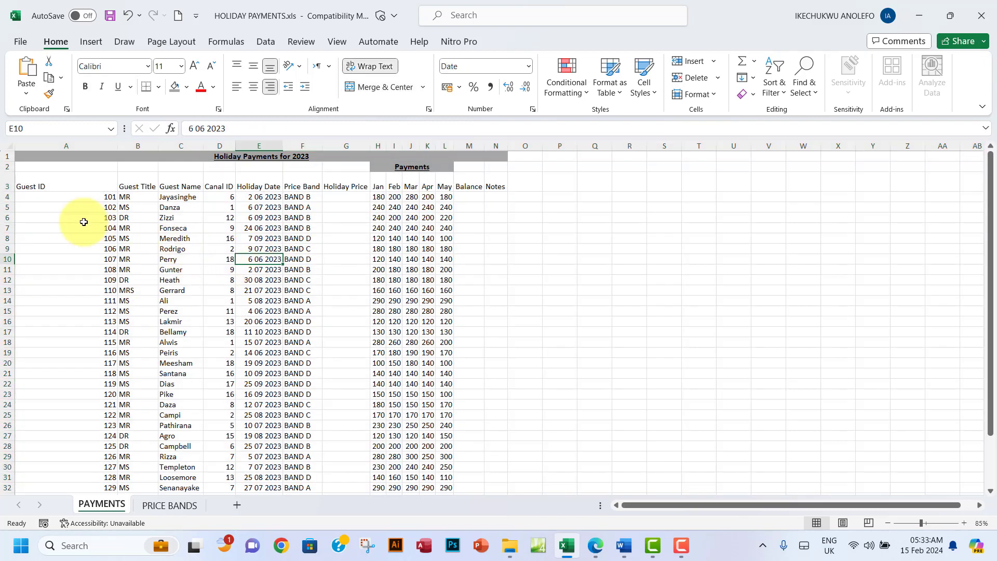
left_click(3, 196)
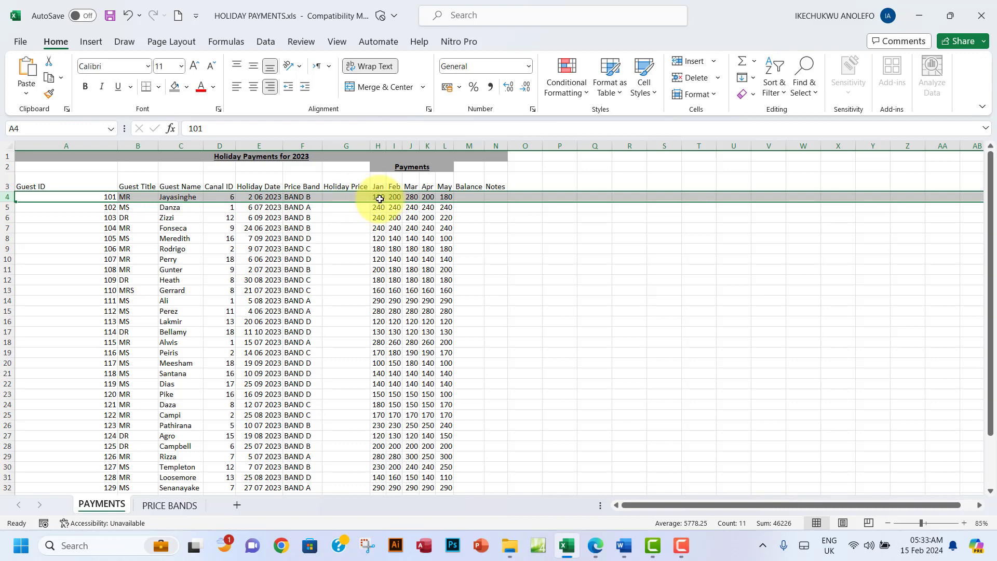
left_click_drag(381, 199, 442, 198)
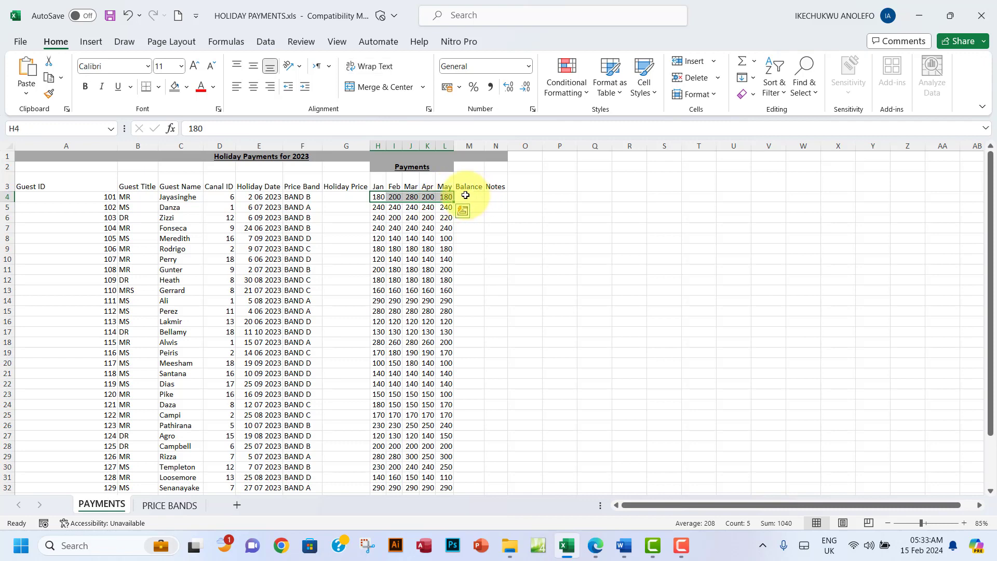
left_click(465, 195)
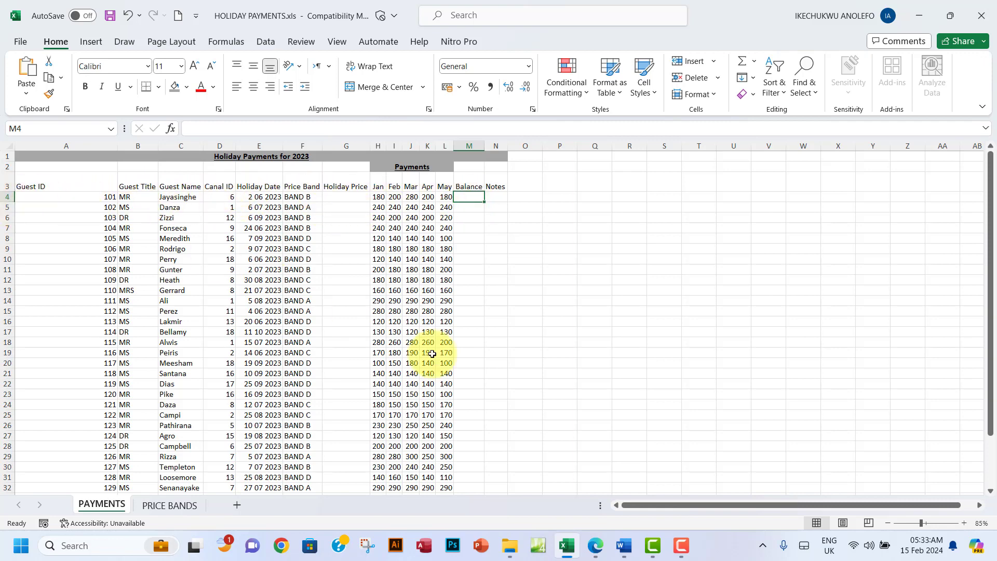
left_click(592, 546)
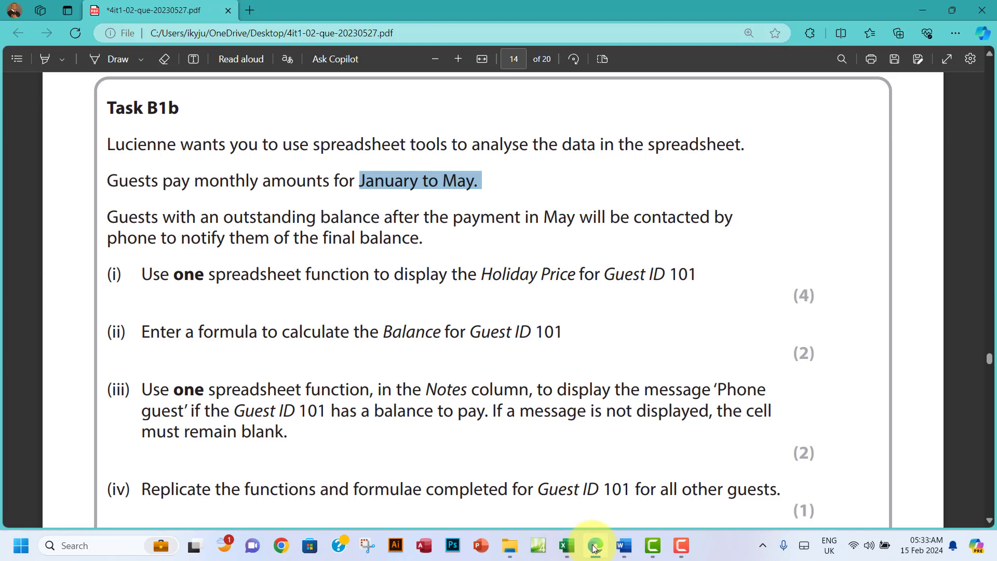
Step: Reread item (i) on the Holiday Price in the task PDF, then return to the workbook
left_click(594, 548)
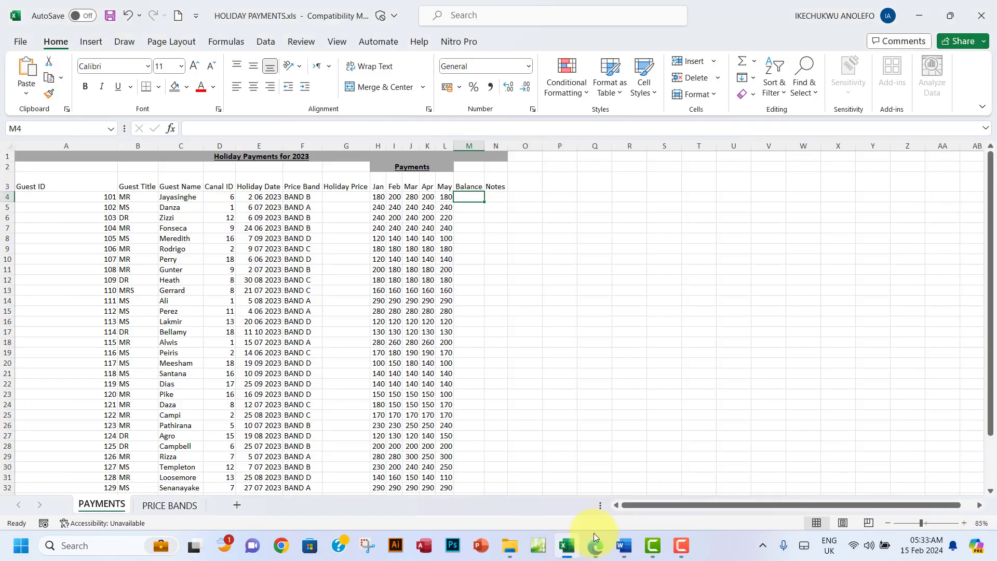
left_click(493, 197)
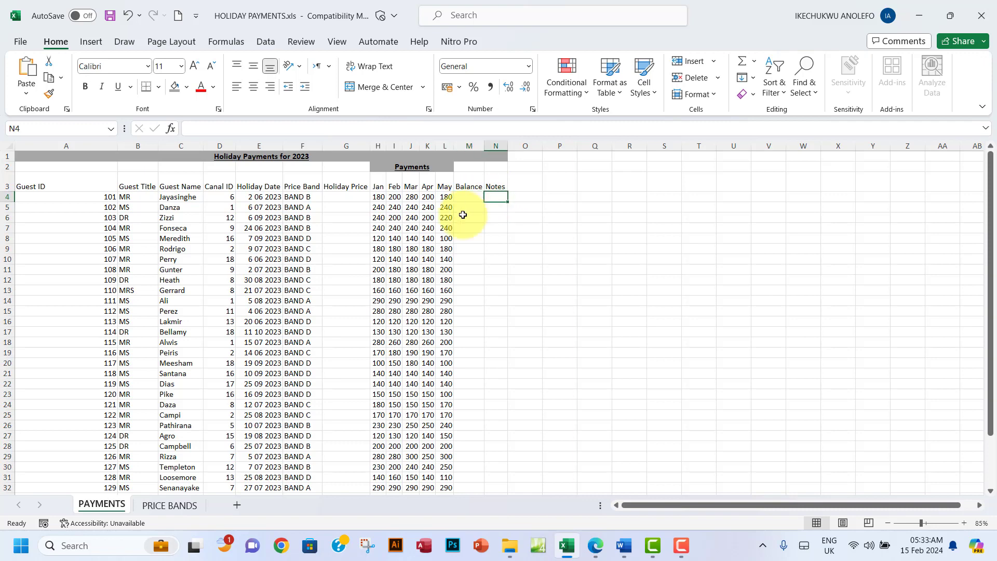
left_click(595, 545)
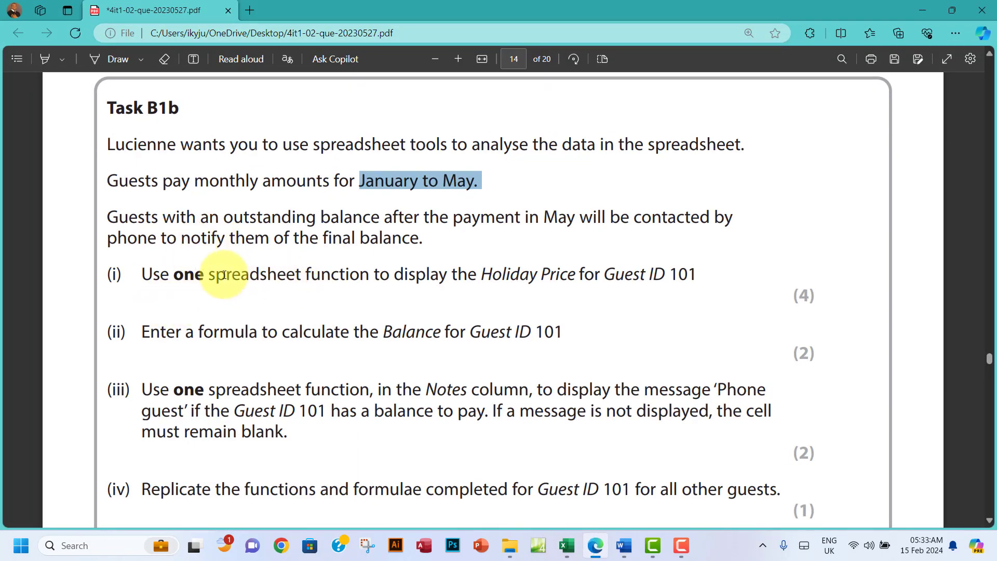
left_click_drag(108, 270, 153, 275)
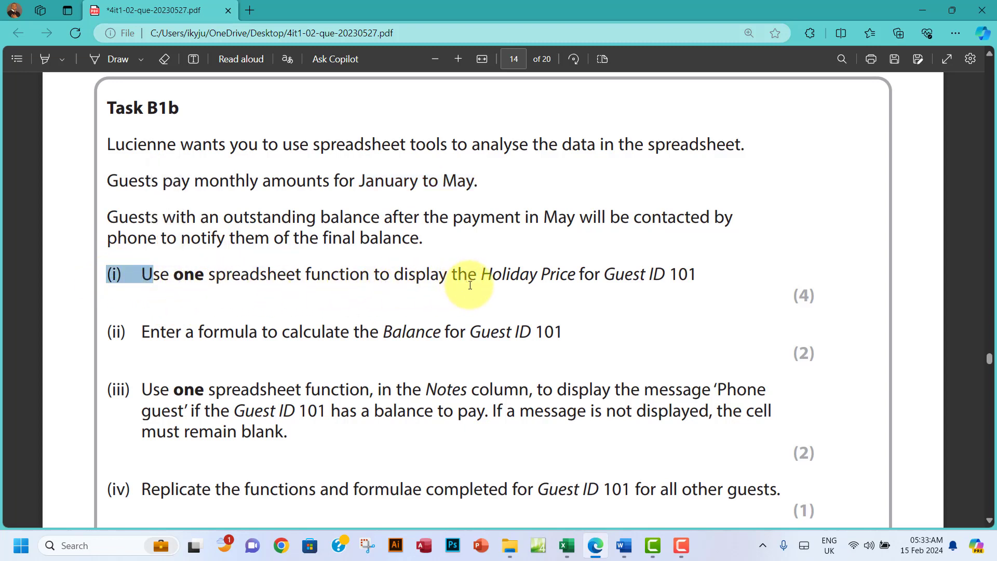
left_click_drag(521, 274, 592, 275)
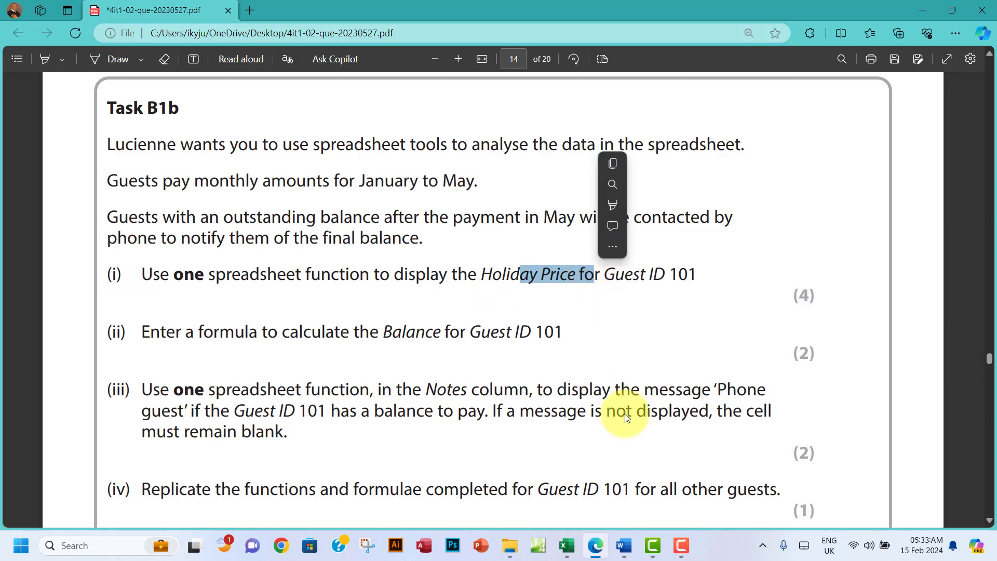
left_click(566, 545)
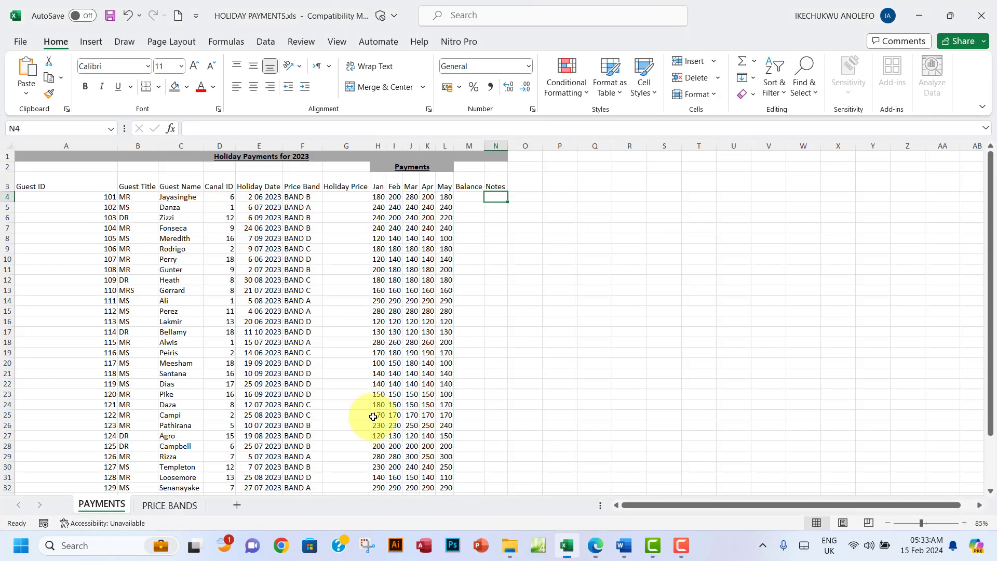
Step: Check guest 101's price band (BAND B) and the band price table on PRICE BANDS
left_click(335, 196)
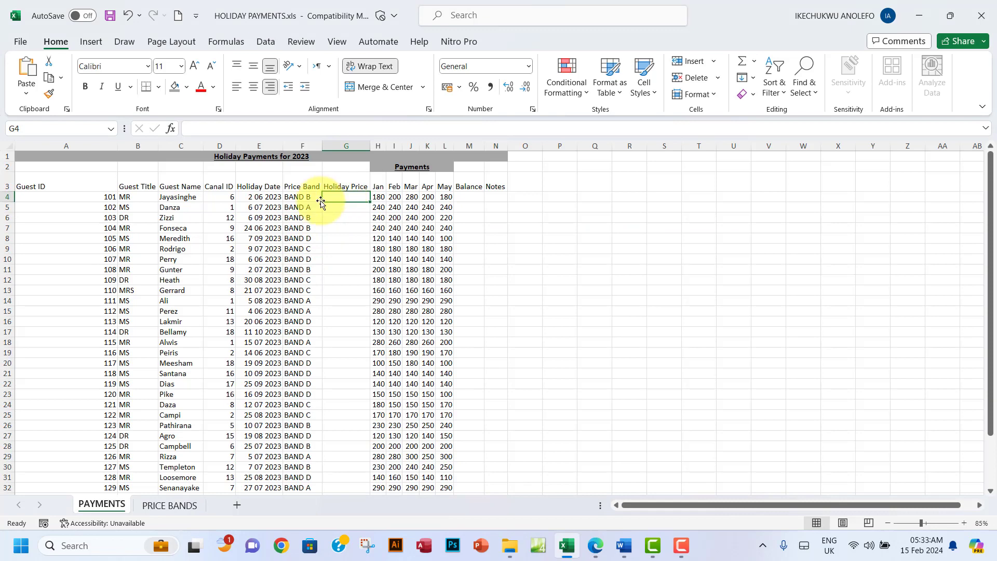
left_click(294, 197)
left_click(335, 196)
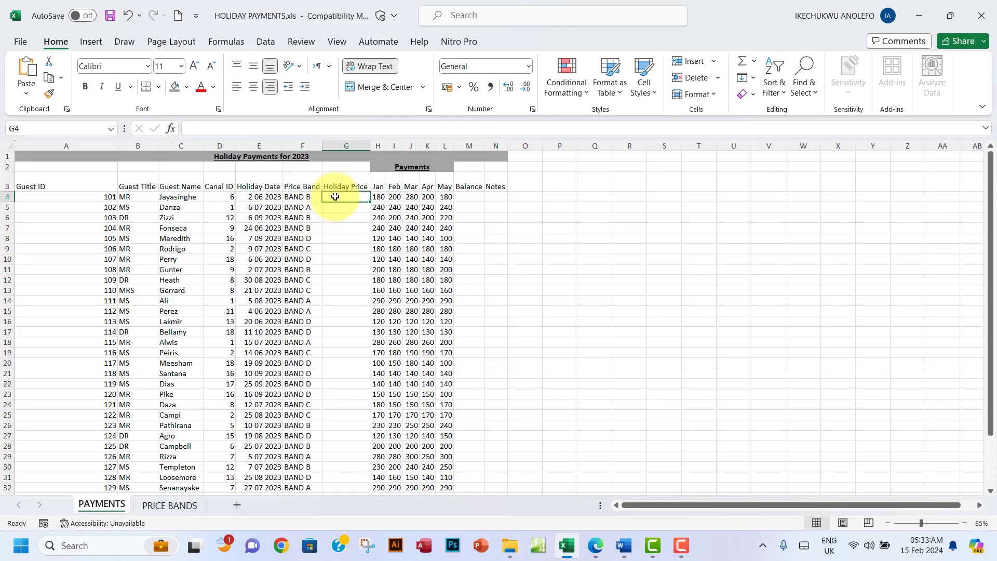
left_click(167, 506)
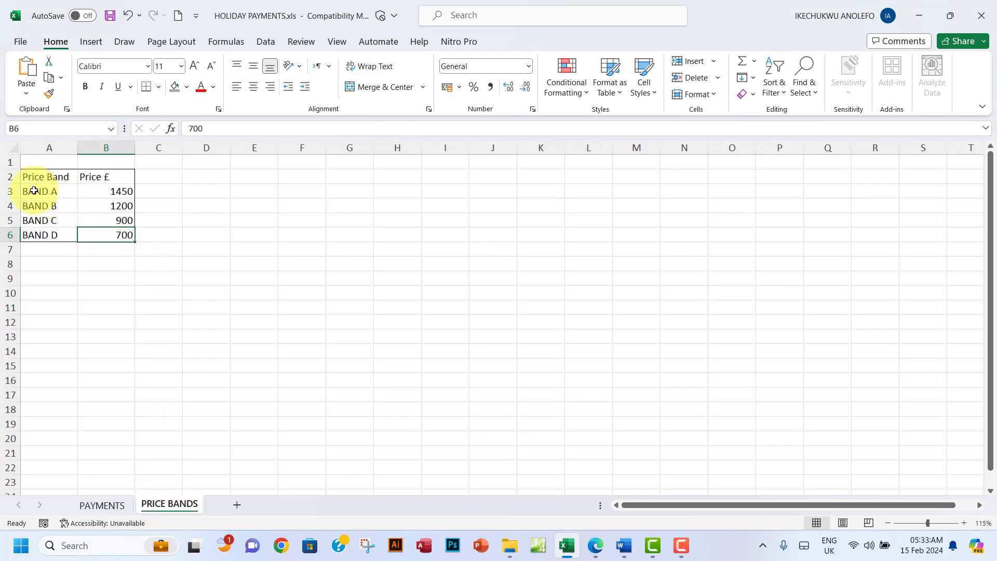
left_click_drag(32, 190, 98, 236)
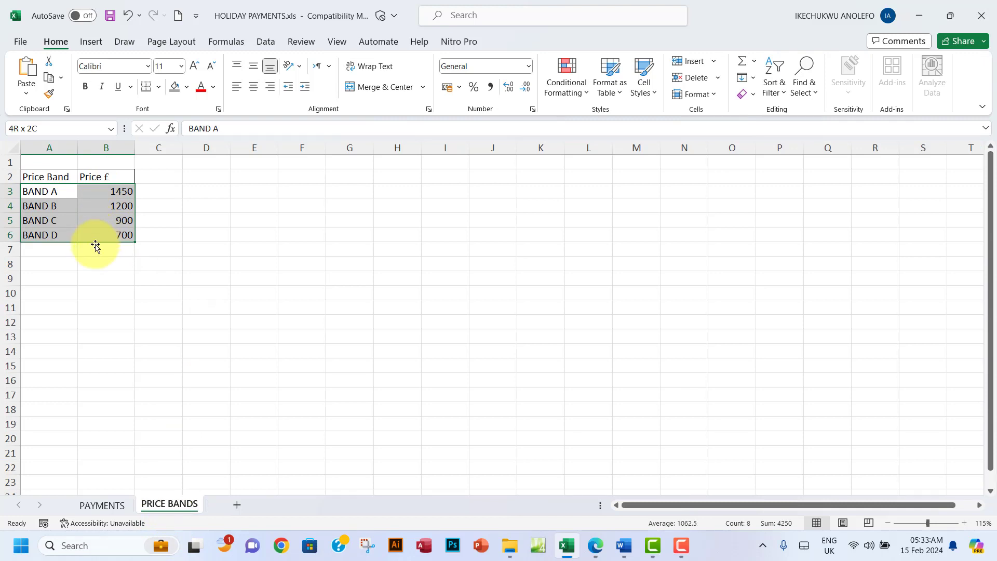
left_click(101, 504)
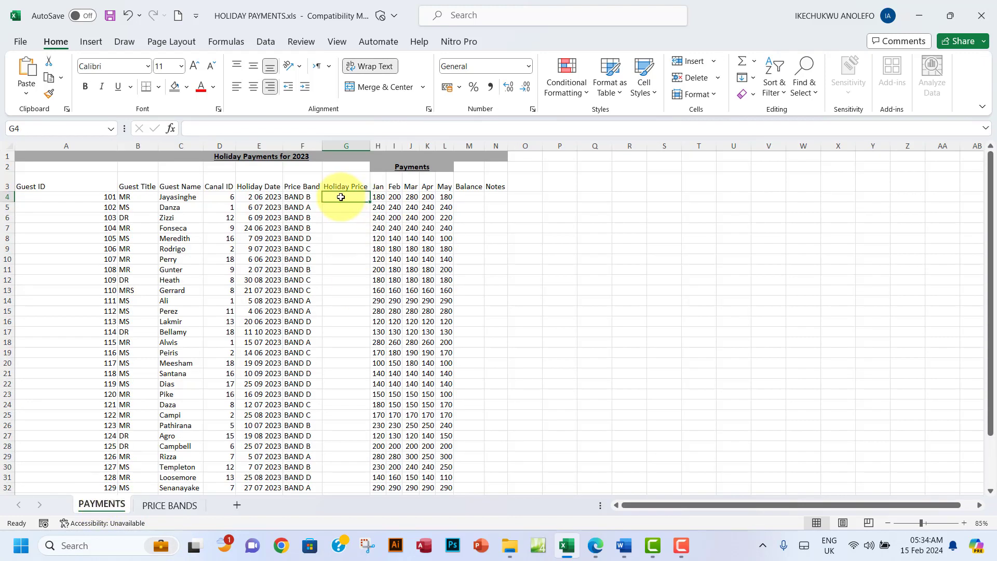
Step: Start a VLOOKUP in G4 with guest 101's price band F4 as the lookup value
type("=")
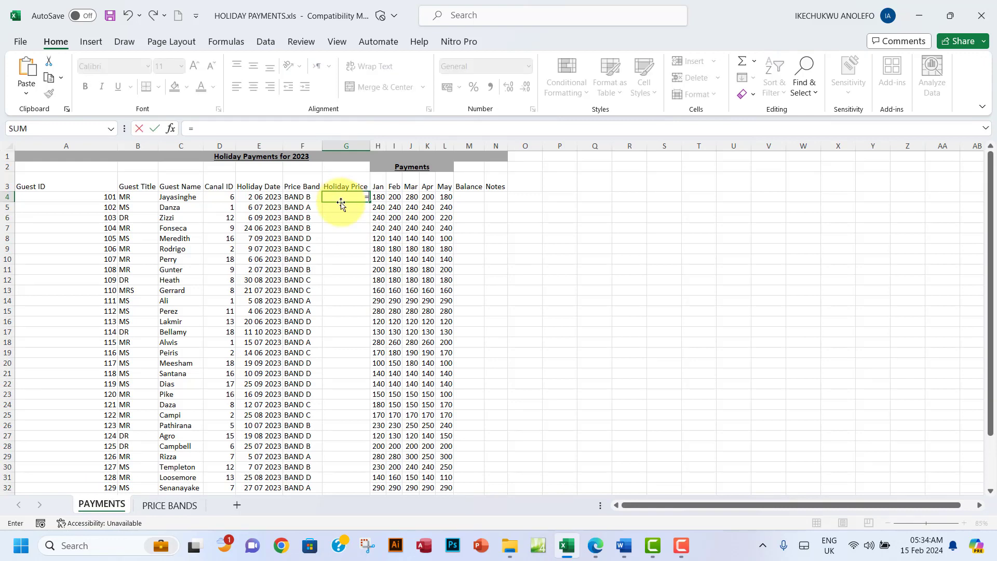
type("vloo")
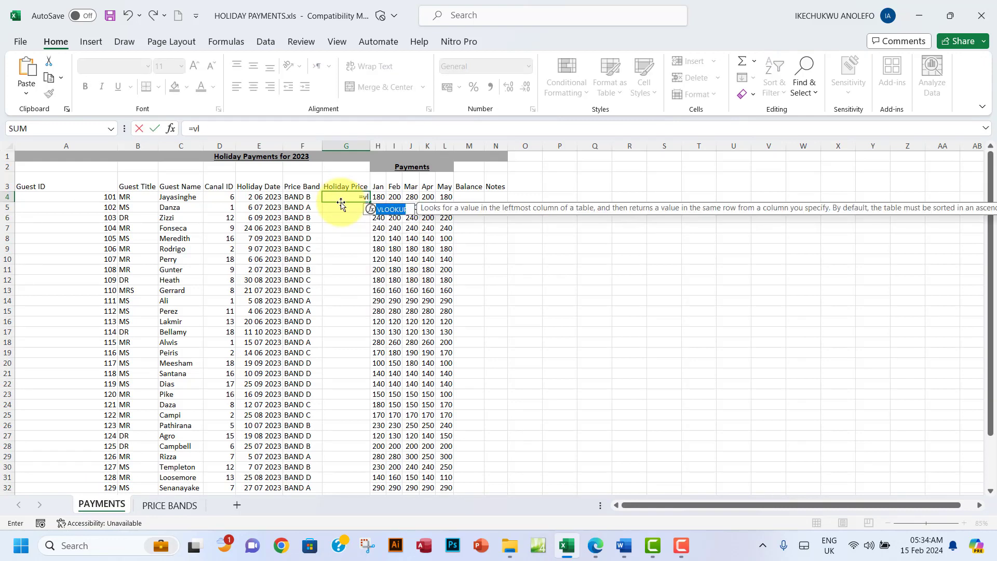
double_click(386, 209)
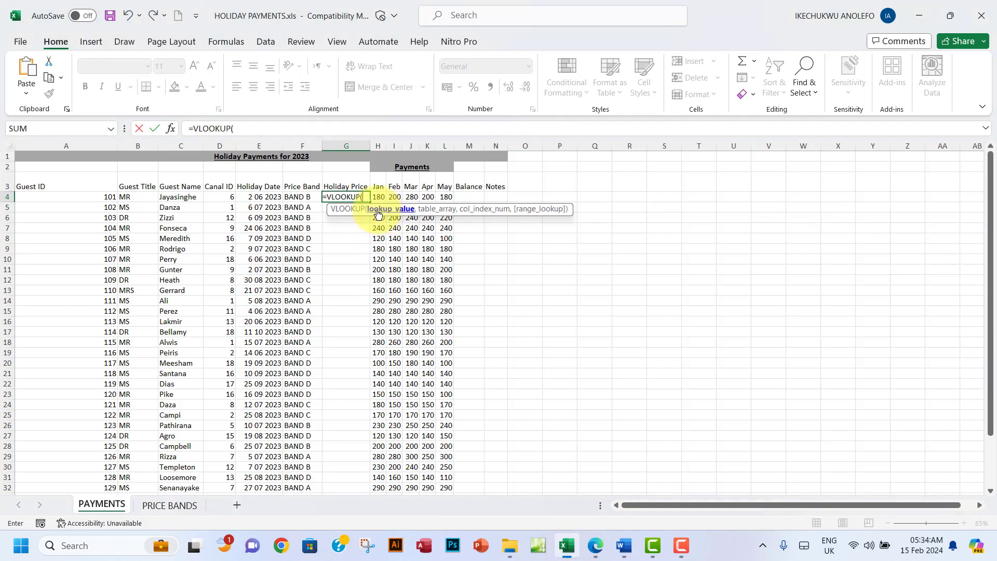
left_click(294, 196)
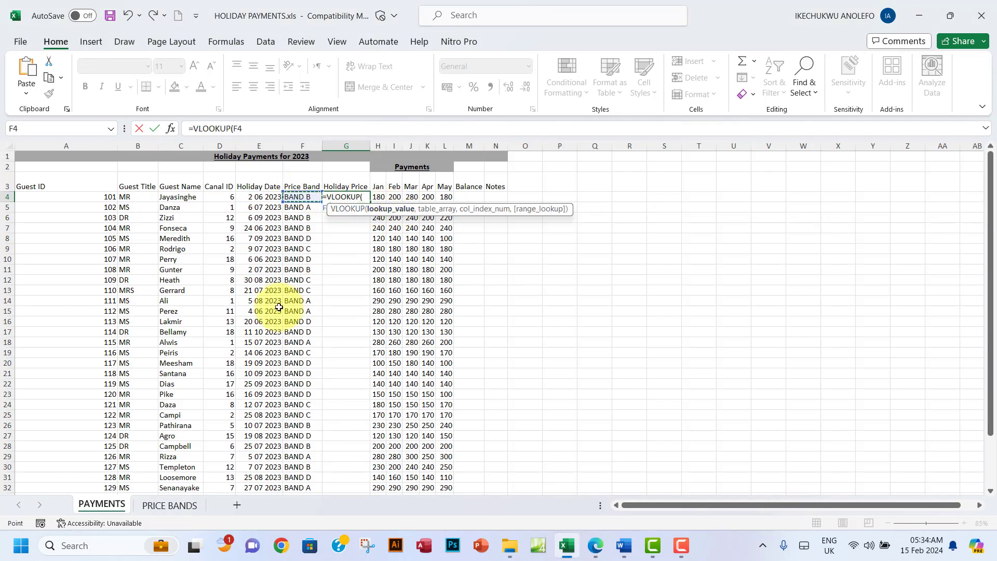
left_click(169, 505)
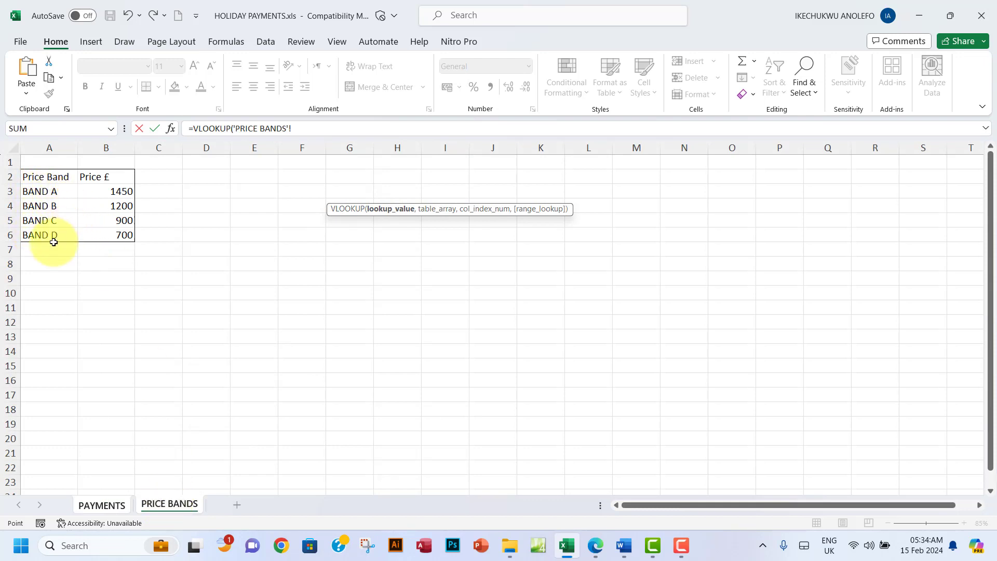
left_click(103, 506)
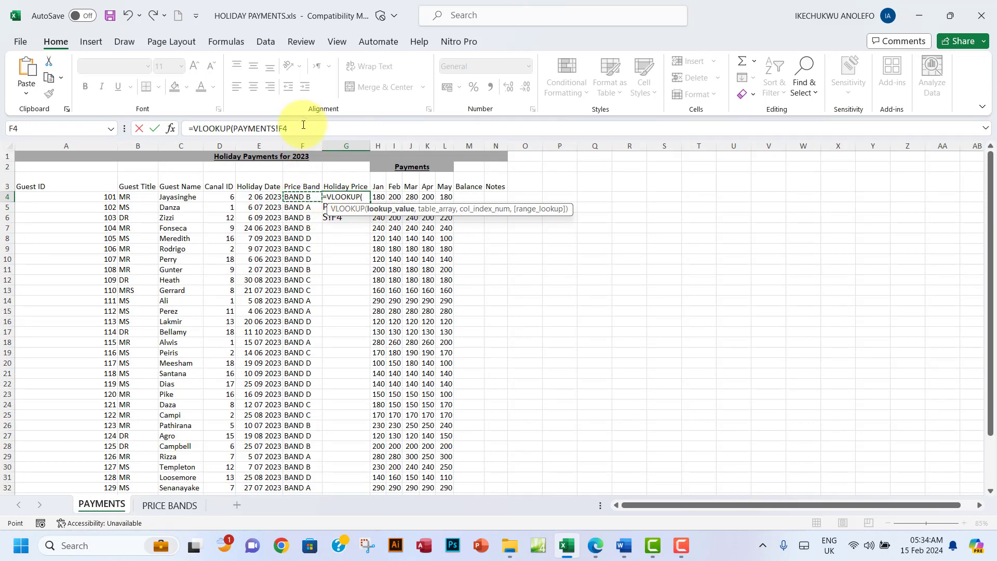
left_click_drag(295, 127, 232, 128)
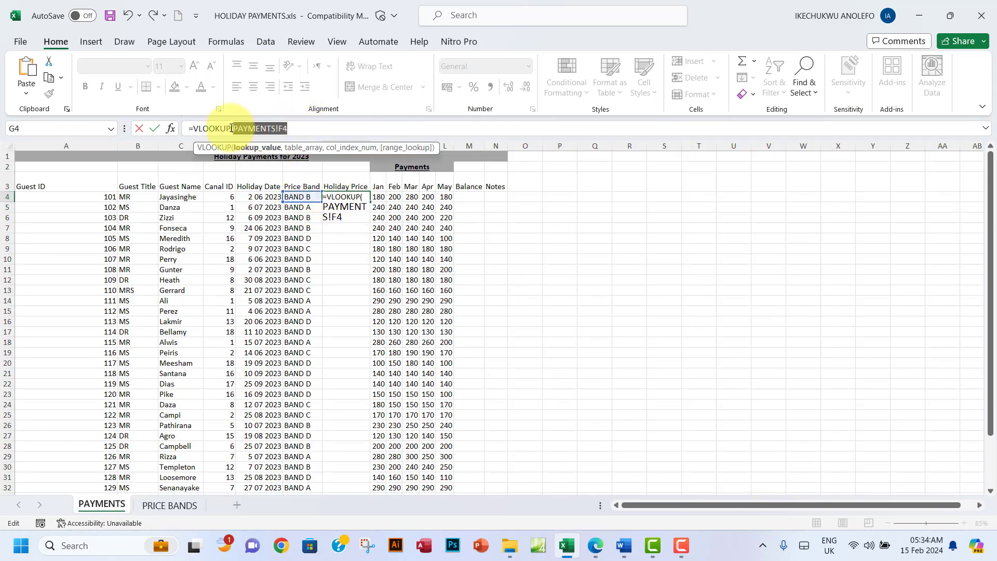
key("BackSpace")
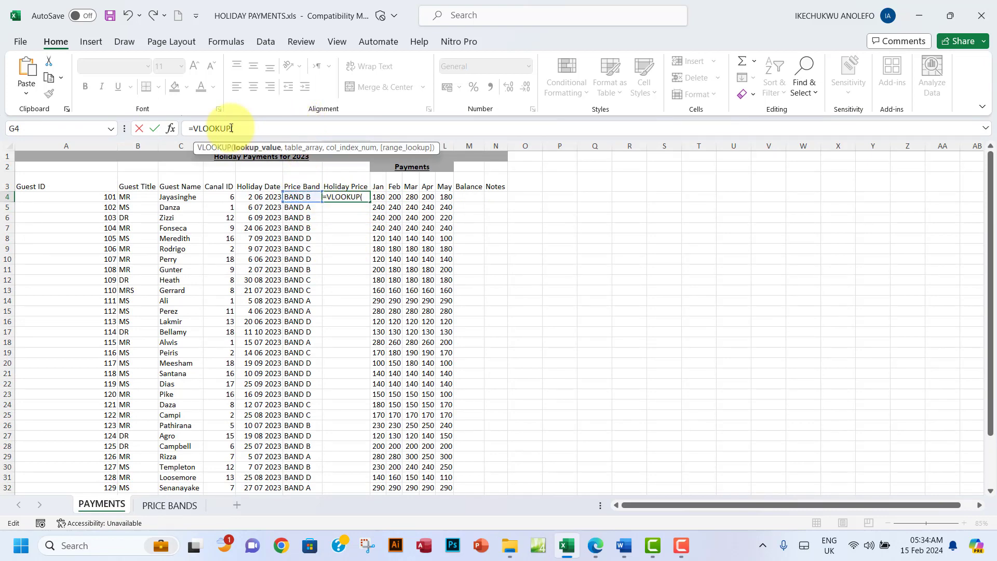
left_click(301, 196)
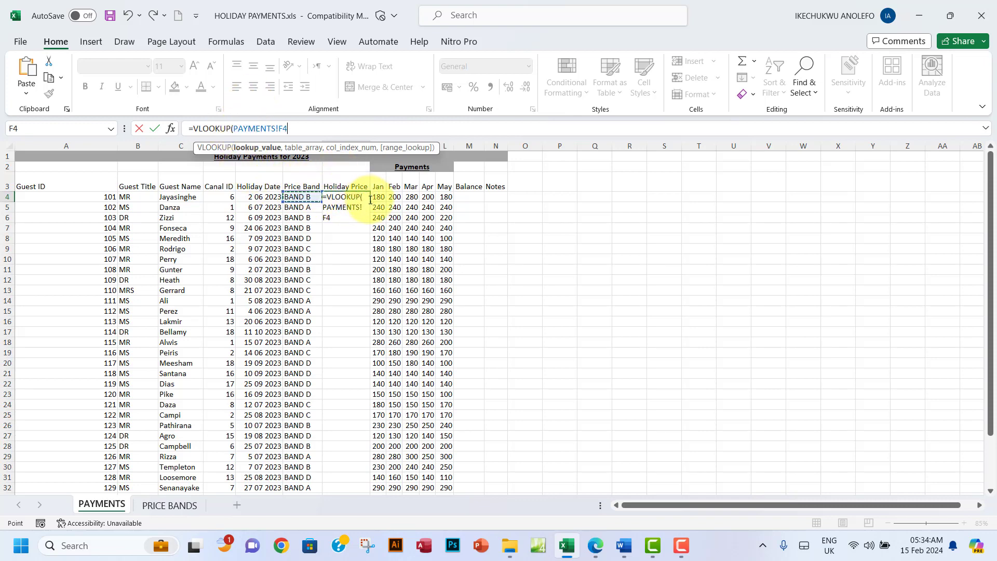
Step: Complete the lookup with 'PRICE BANDS'!A3:B6, column 2 and FALSE, giving 1200
type(",")
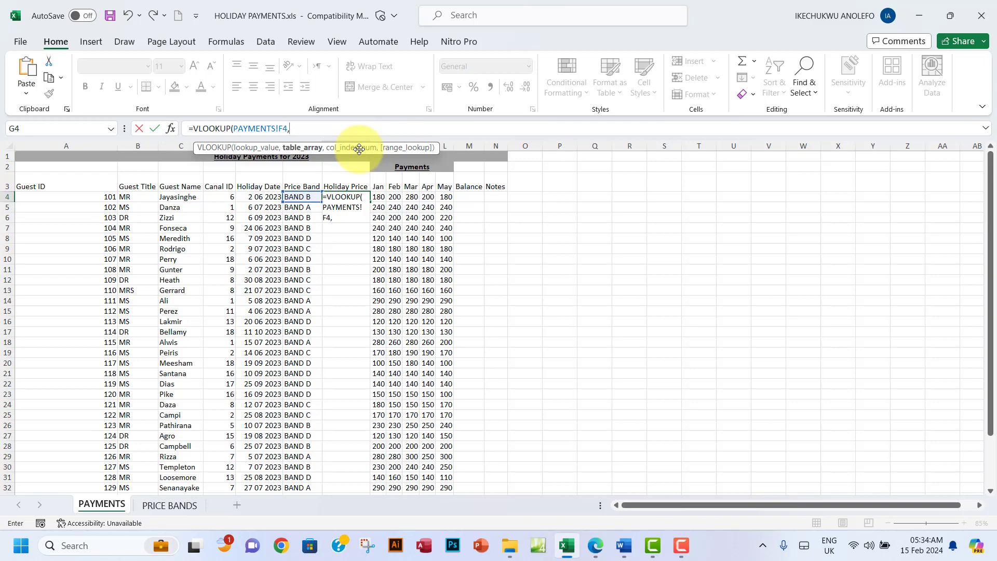
left_click(161, 506)
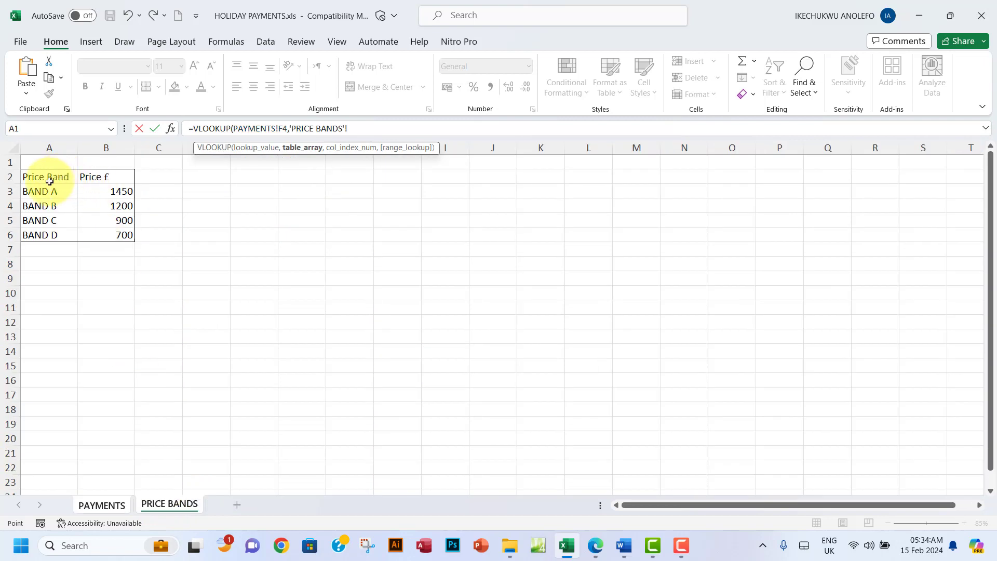
left_click_drag(34, 191, 97, 234)
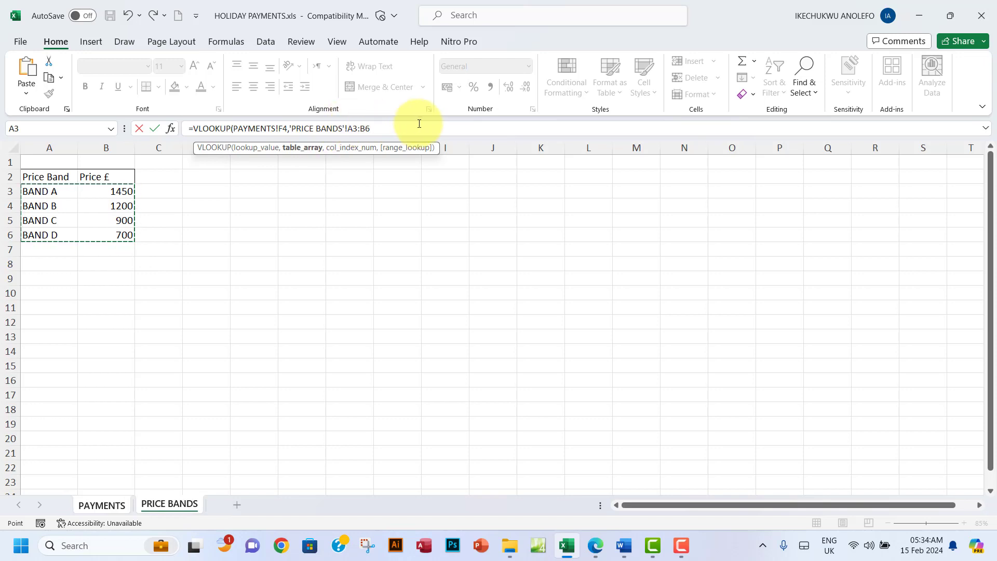
type(",2")
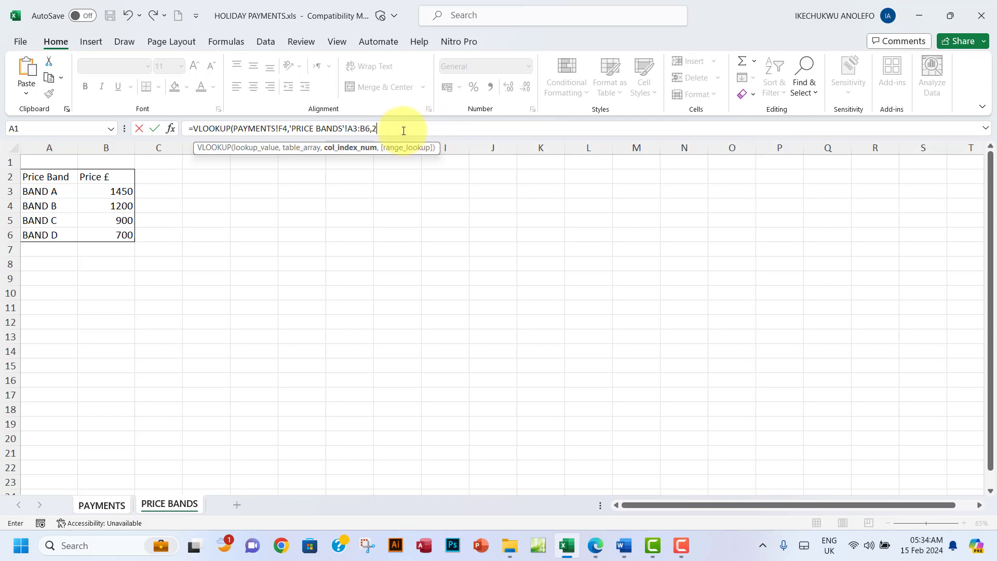
type(",")
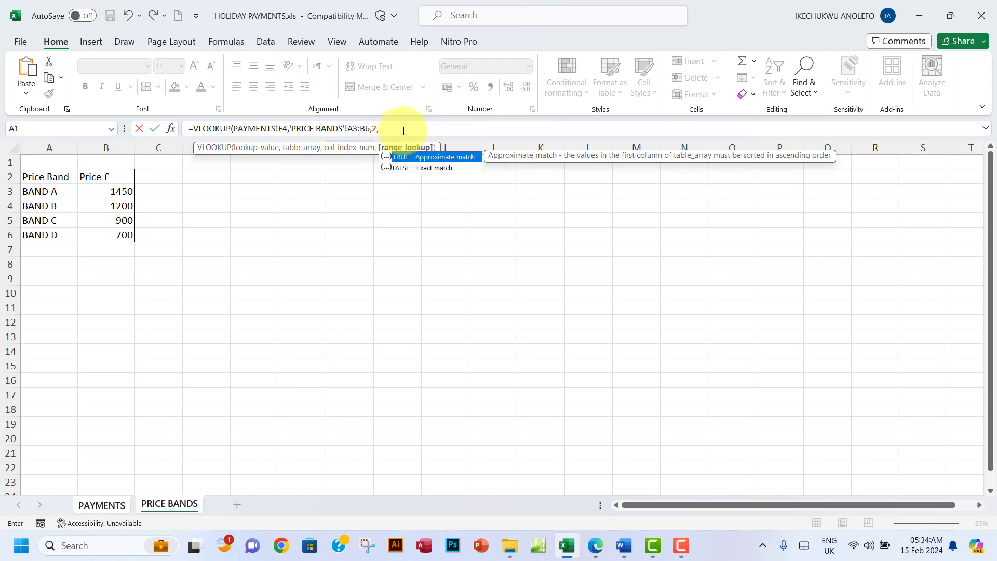
double_click(431, 167)
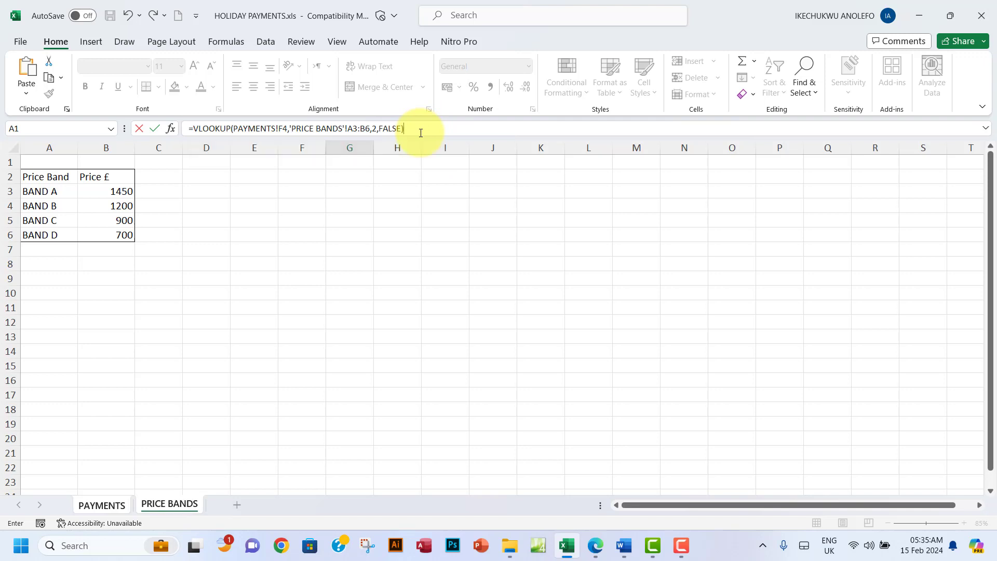
key("Return")
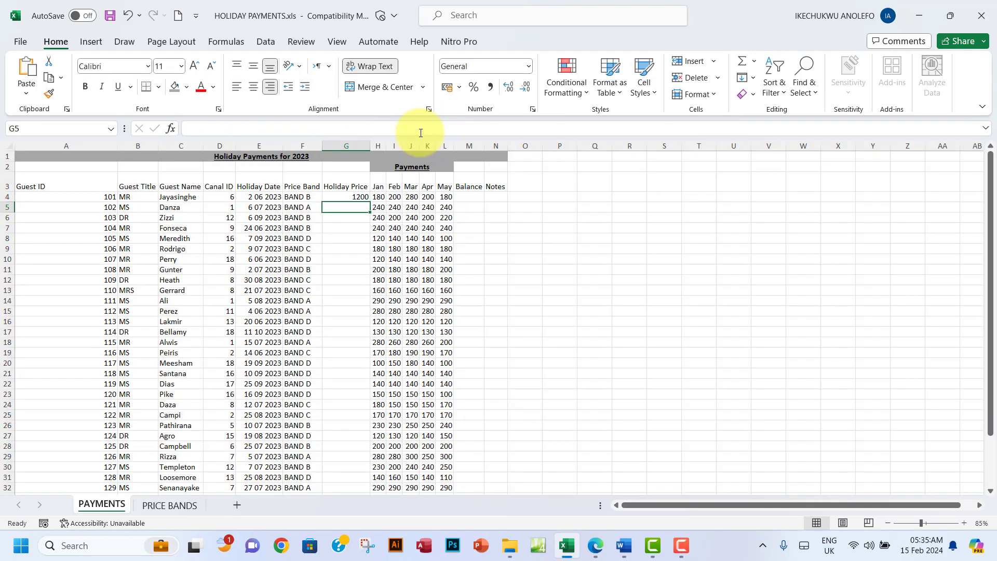
Step: Change G4's lookup table reference to $A$3:$B$6, keeping the result 1200
left_click(343, 197)
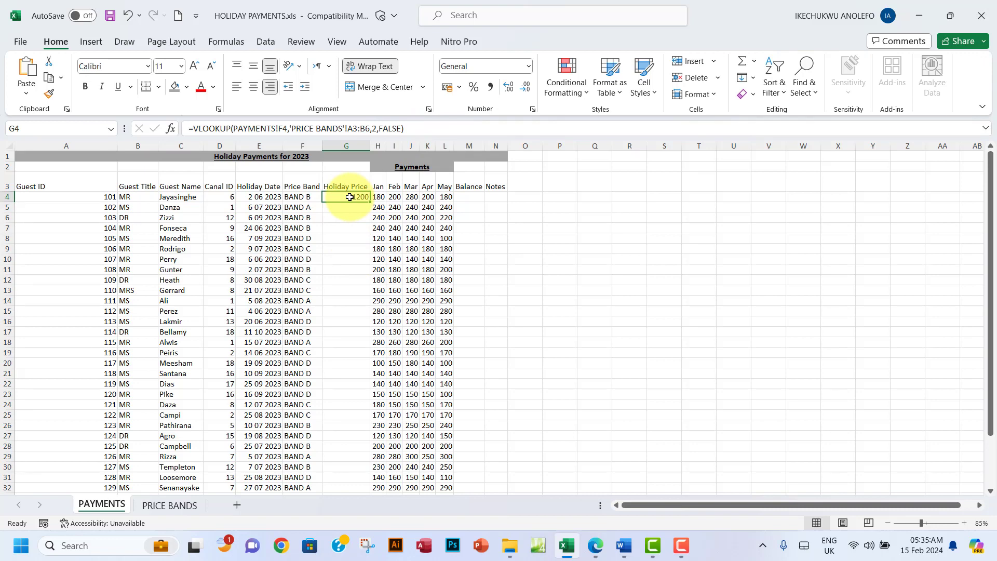
left_click(350, 129)
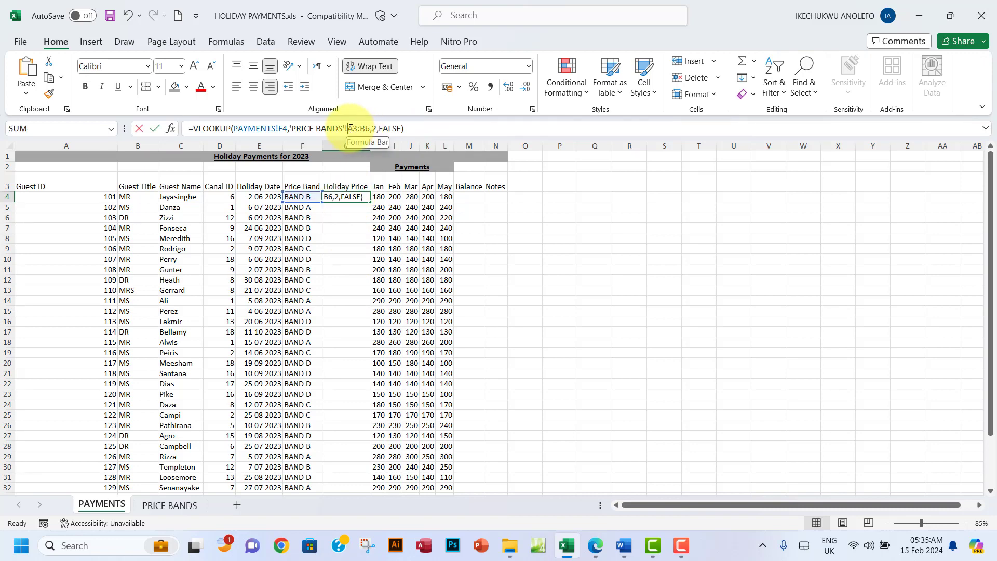
left_click_drag(350, 128, 366, 129)
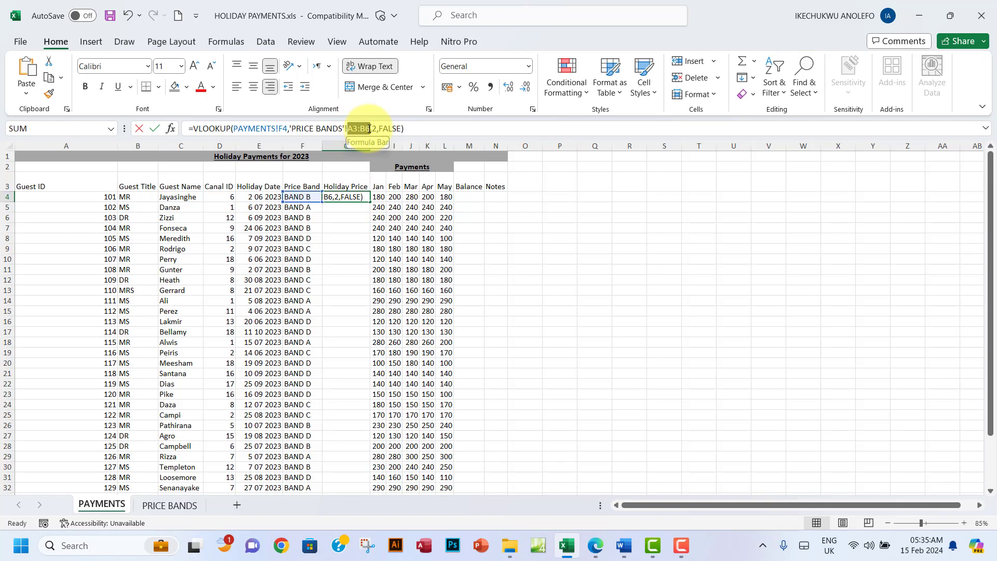
left_click_drag(368, 129, 369, 128)
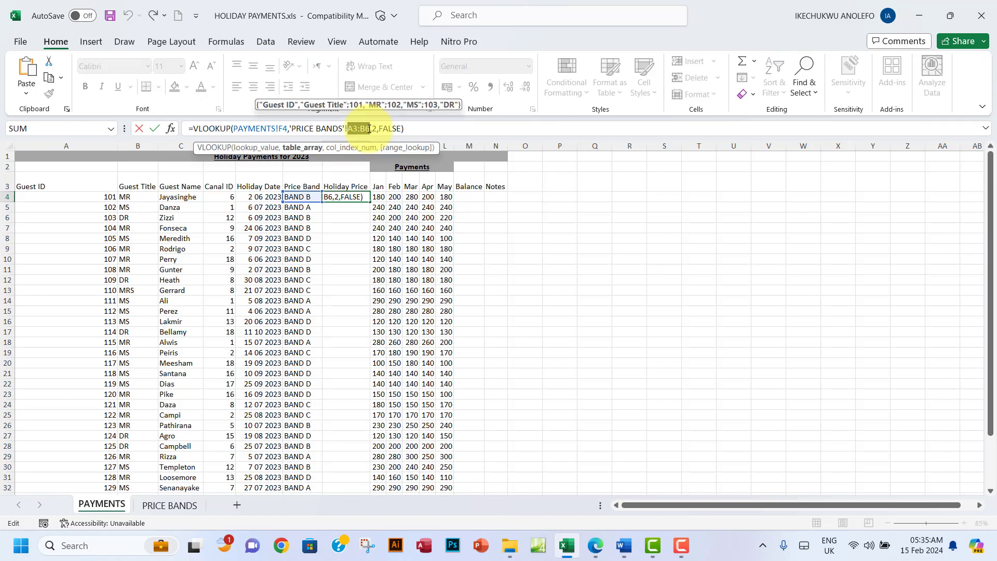
key("F4")
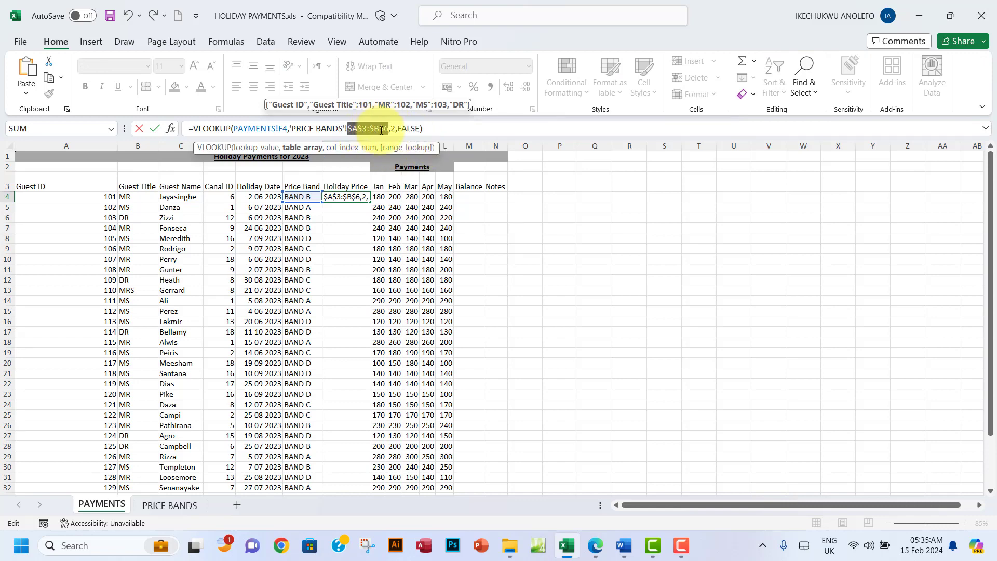
key("Escape")
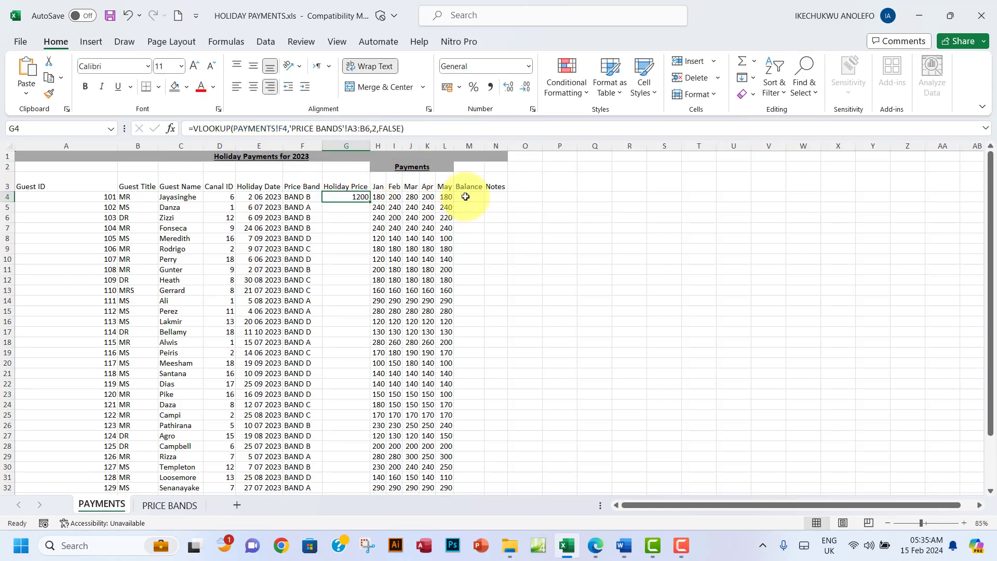
double_click(349, 127)
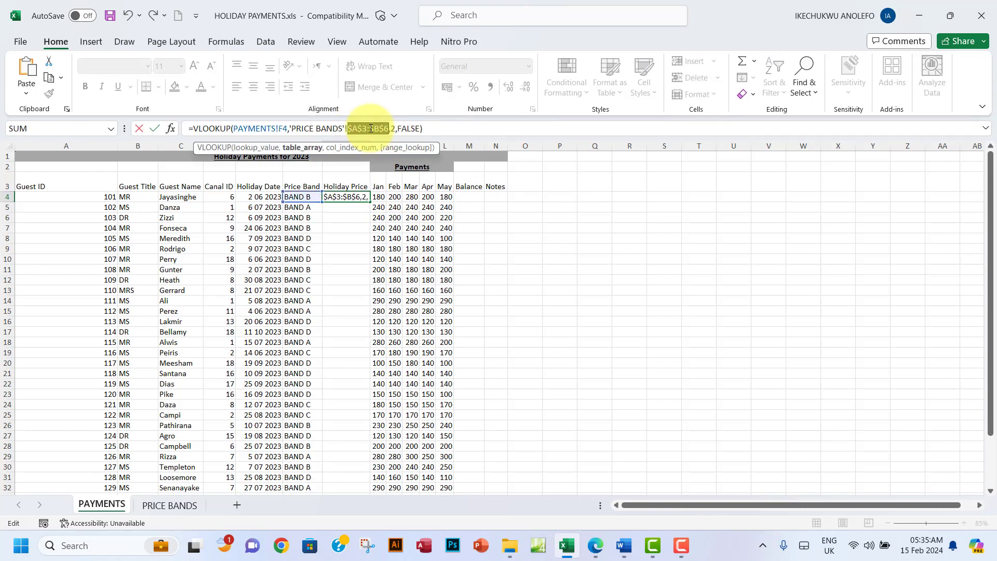
key("Return")
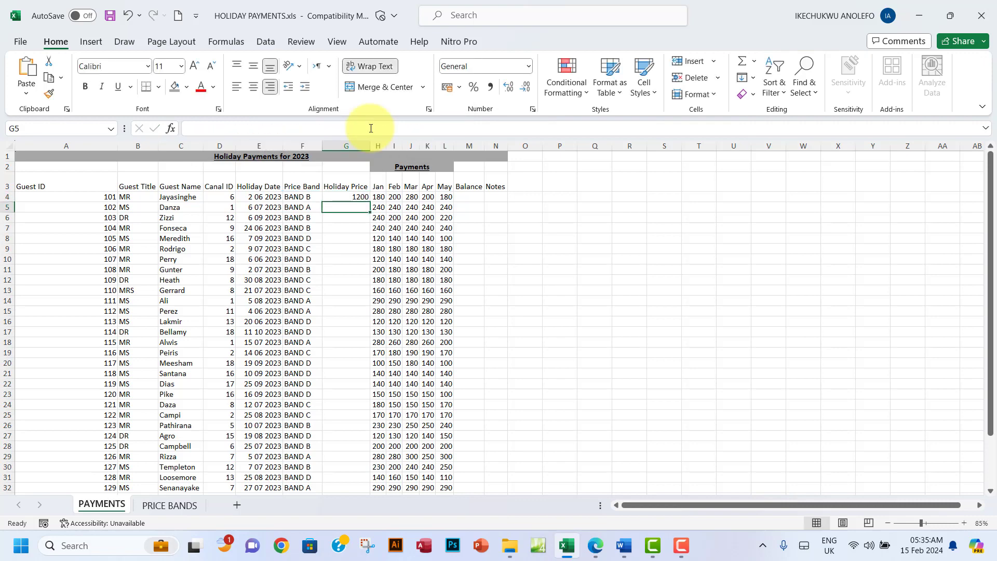
left_click(340, 197)
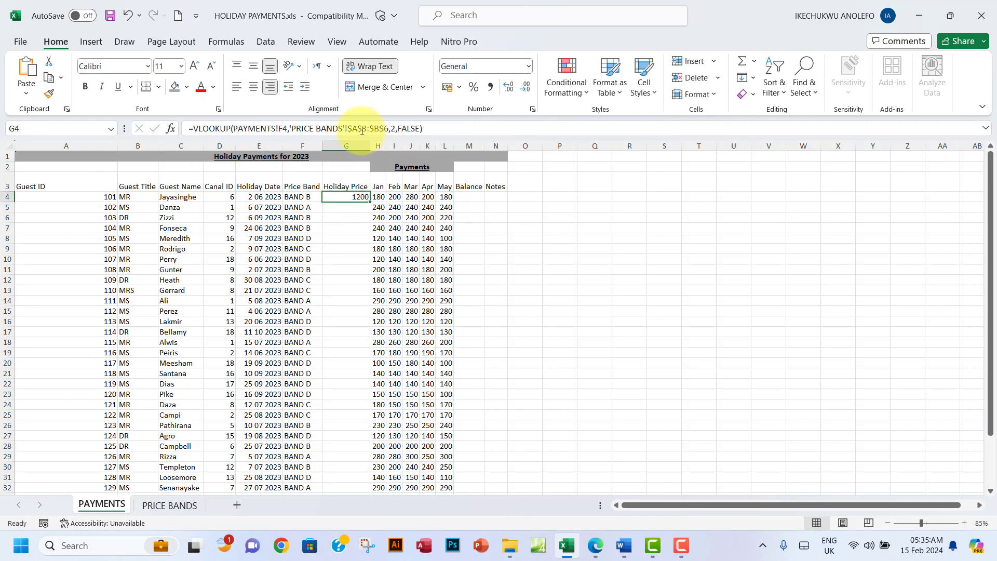
left_click_drag(358, 128, 384, 129)
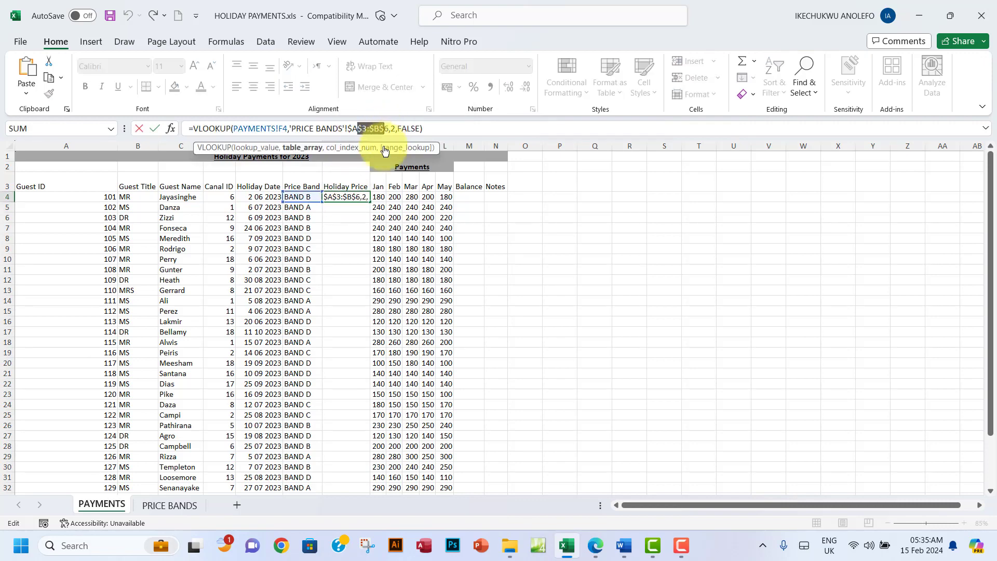
left_click(460, 197)
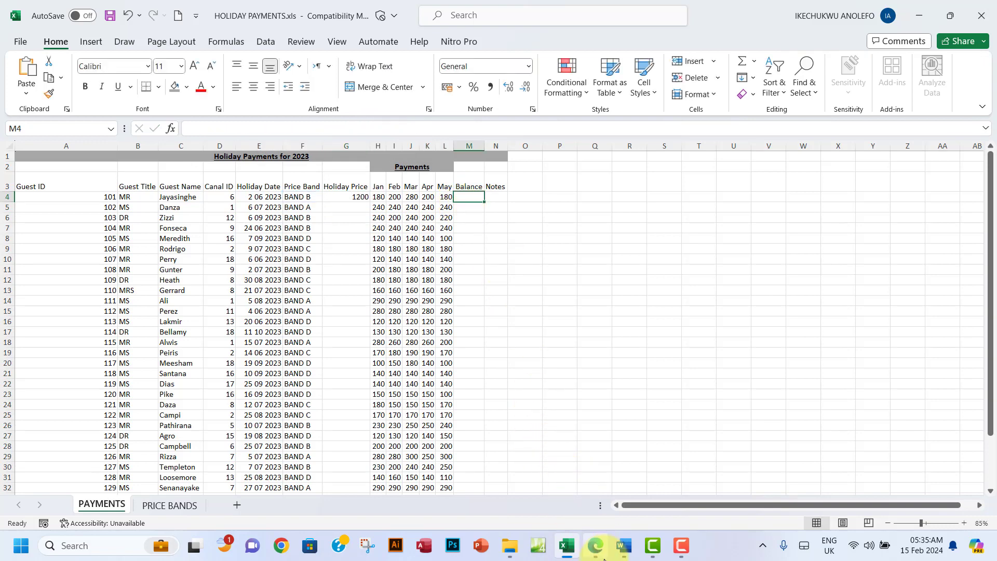
Step: Highlight the Task B1b introduction through item (i) in green, then return to the workbook
left_click(595, 545)
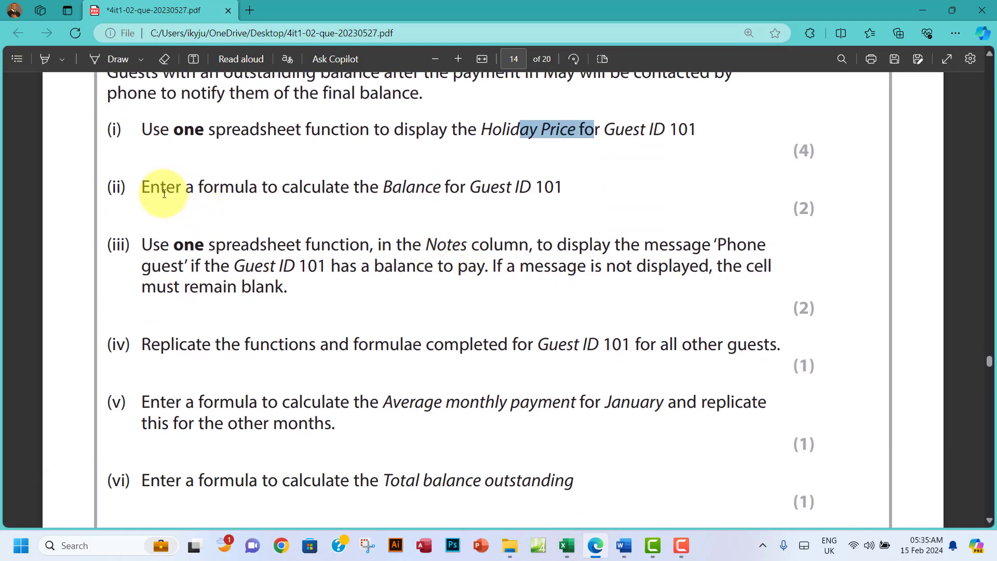
scroll(156, 150, "up", 3)
left_click_drag(109, 152, 697, 279)
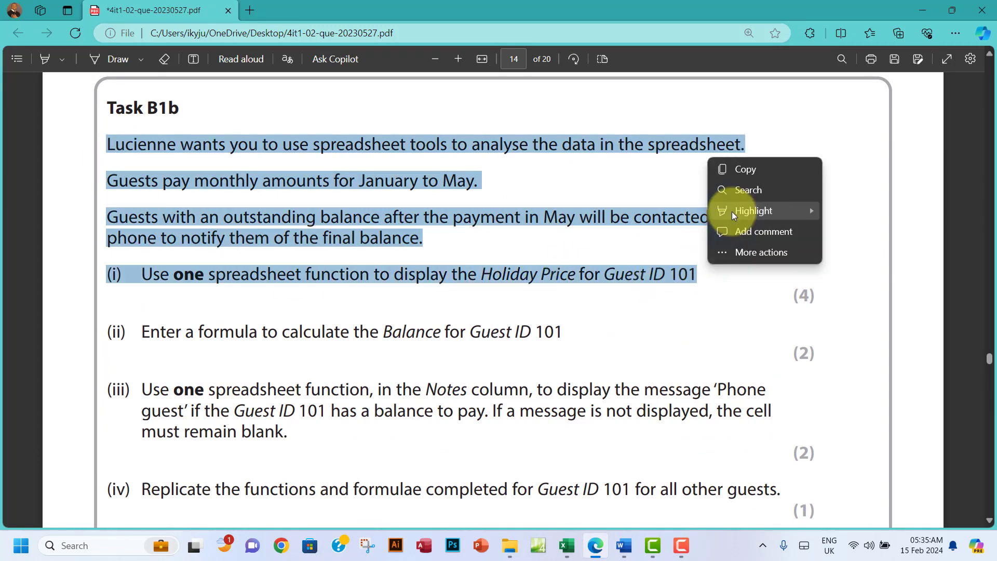
mouse_move(731, 211)
left_click(852, 231)
scroll(539, 262, "down", 1)
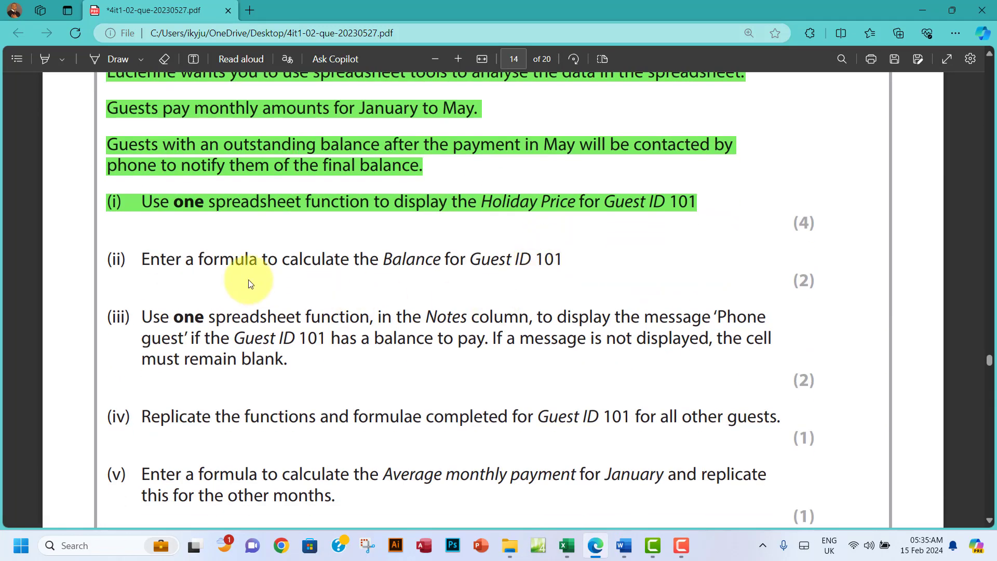
scroll(248, 280, "down", 2)
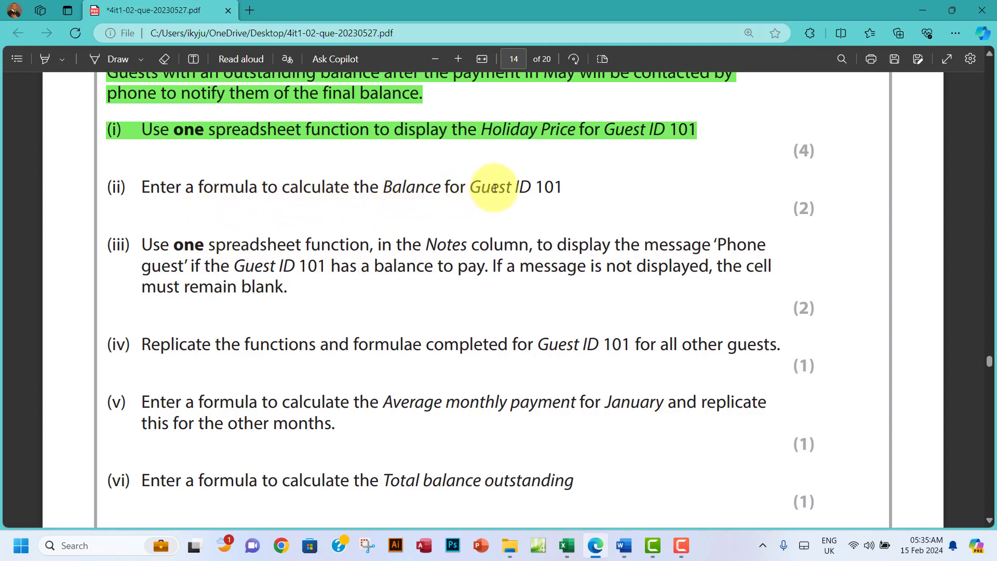
left_click_drag(466, 192, 529, 193)
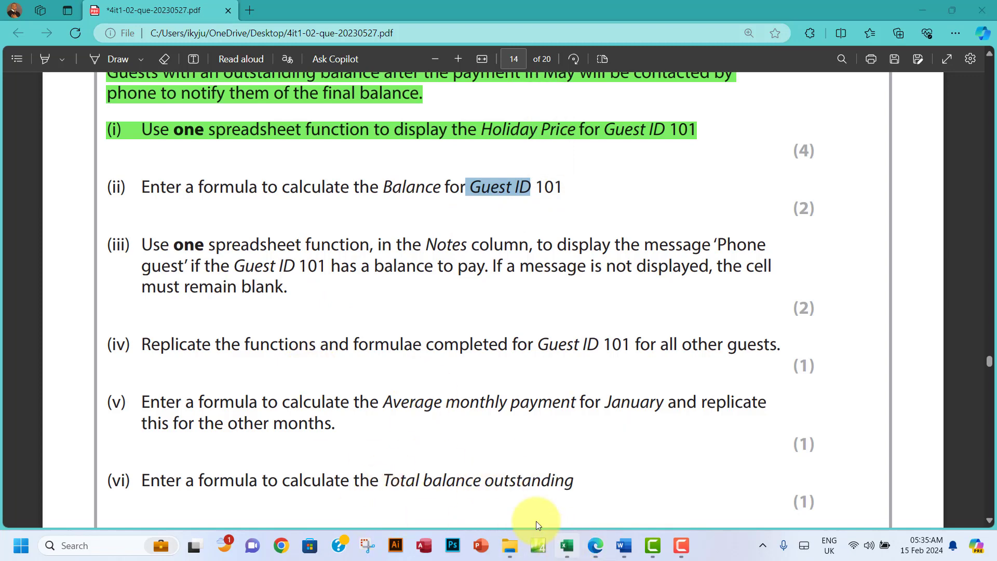
left_click(567, 545)
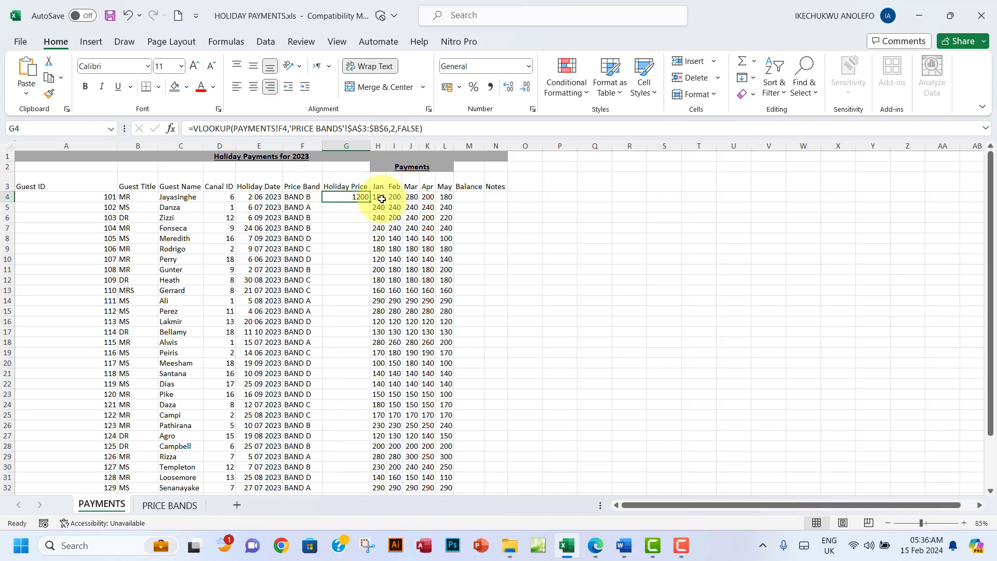
Step: Enter =G4-(sum(H4:L4) in M4 to subtract guest 101's January–May payments
left_click_drag(380, 197, 436, 197)
left_click(466, 196)
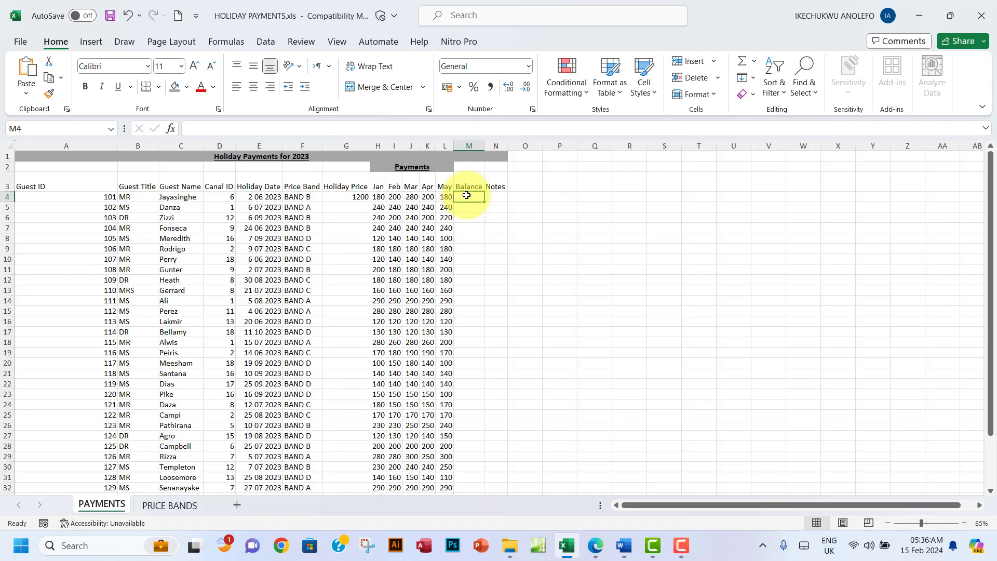
type("=")
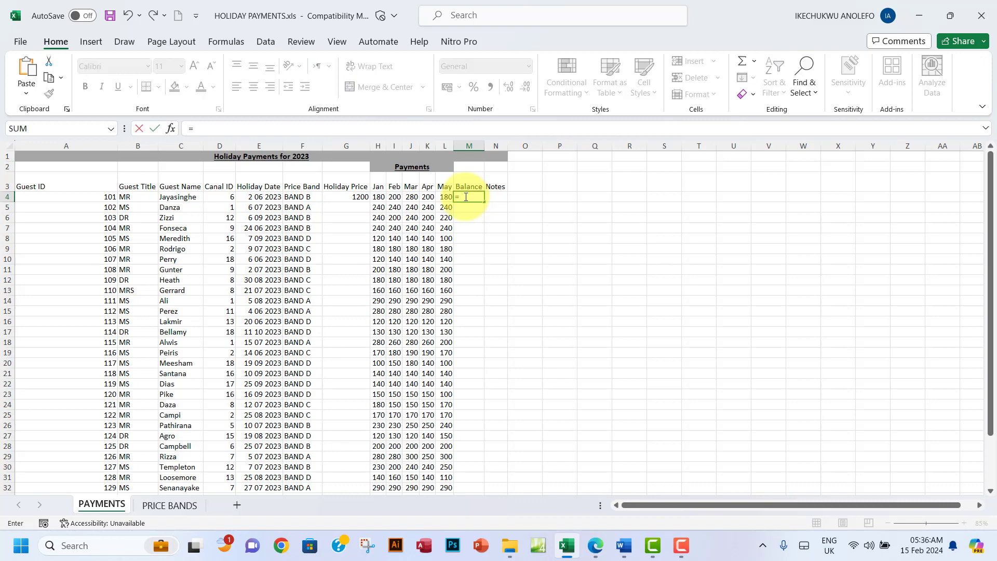
left_click(350, 199)
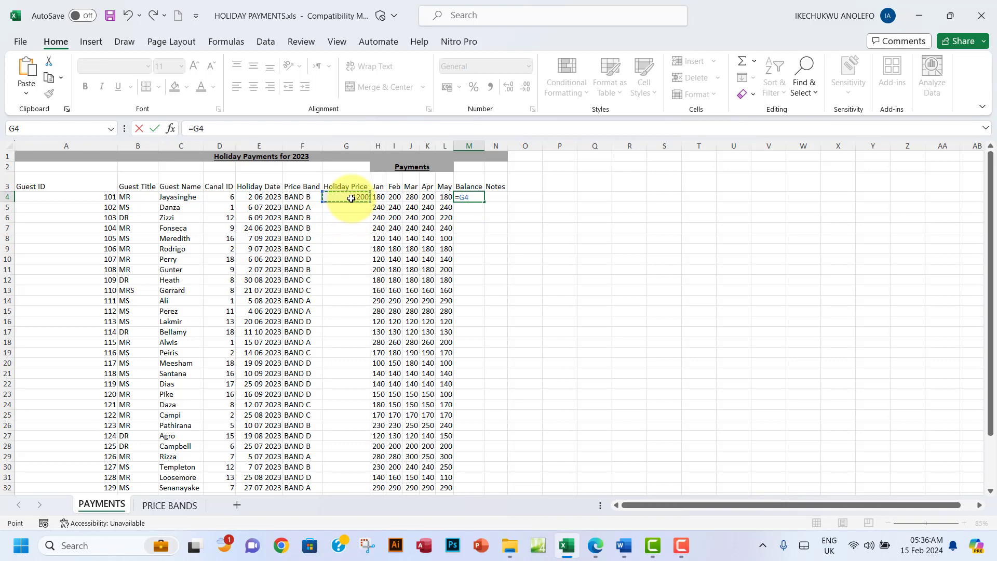
type("-")
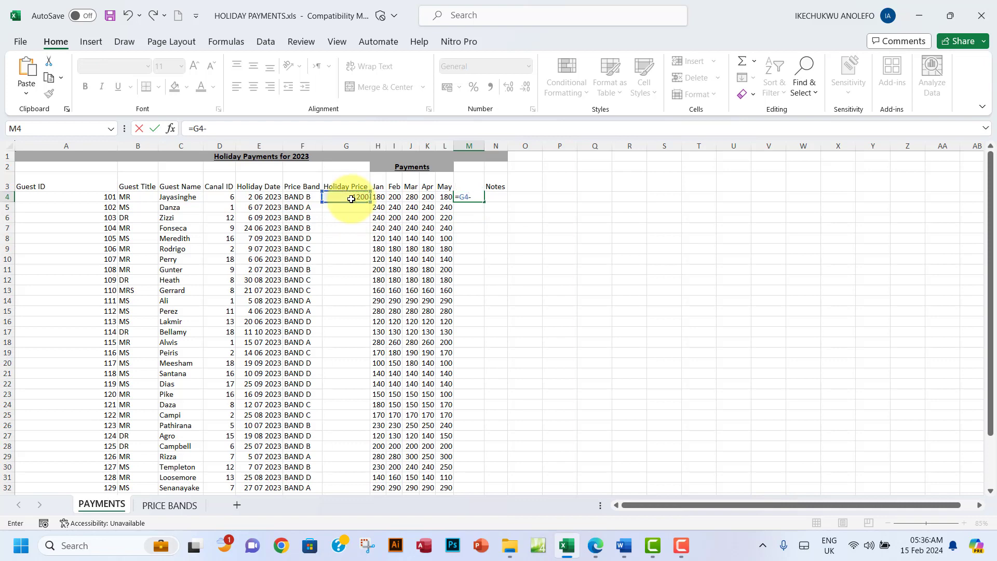
type("(sum")
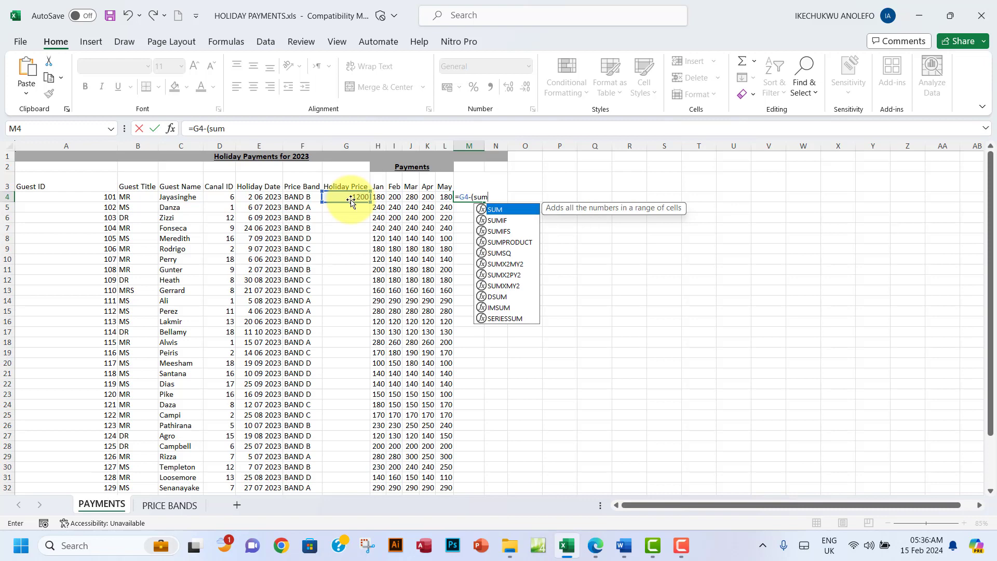
type("(")
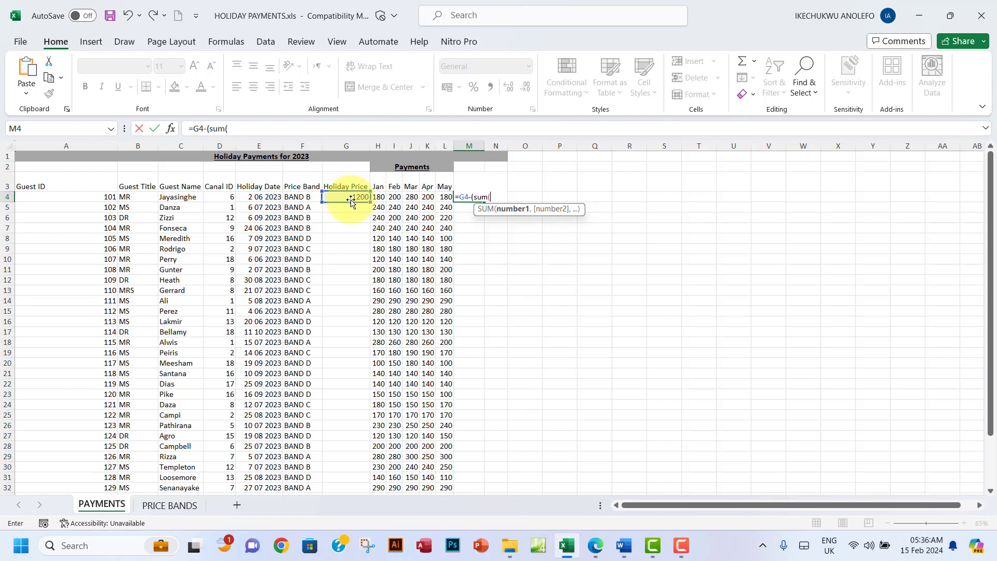
left_click_drag(378, 197, 440, 196)
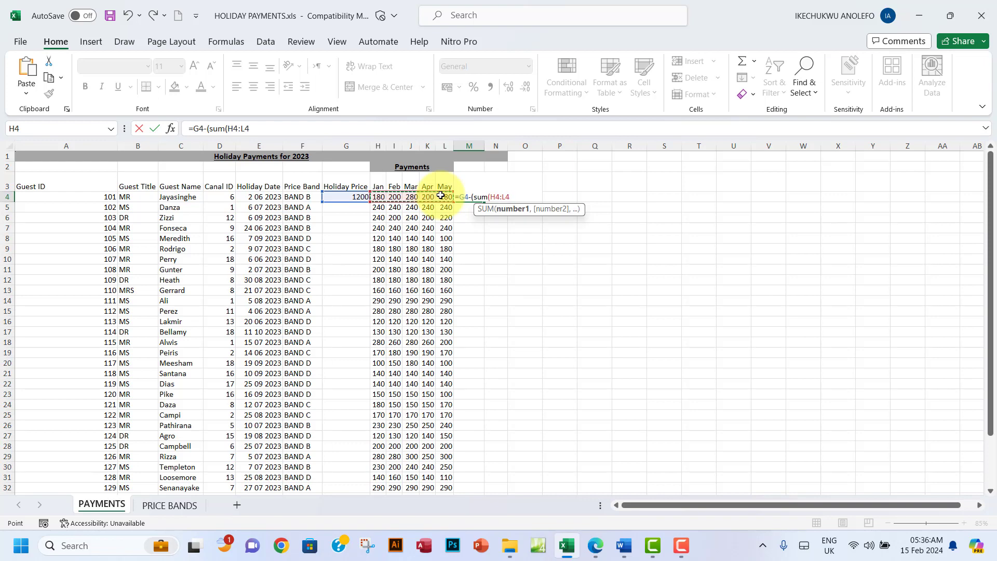
type(")")
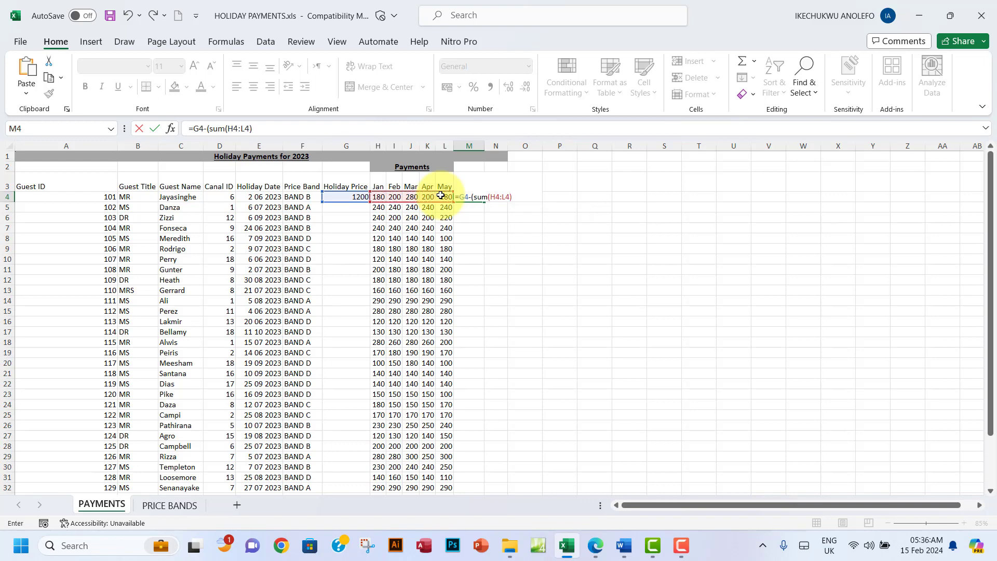
key("Return")
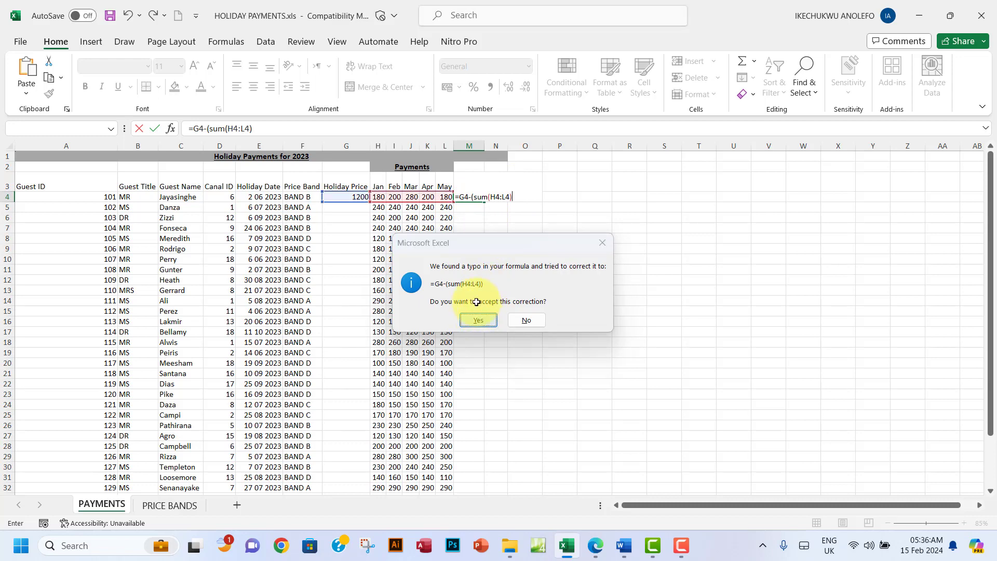
Step: Accept the fix to =G4-(SUM(H4:L4)) so M4 shows a balance of 160
left_click(479, 320)
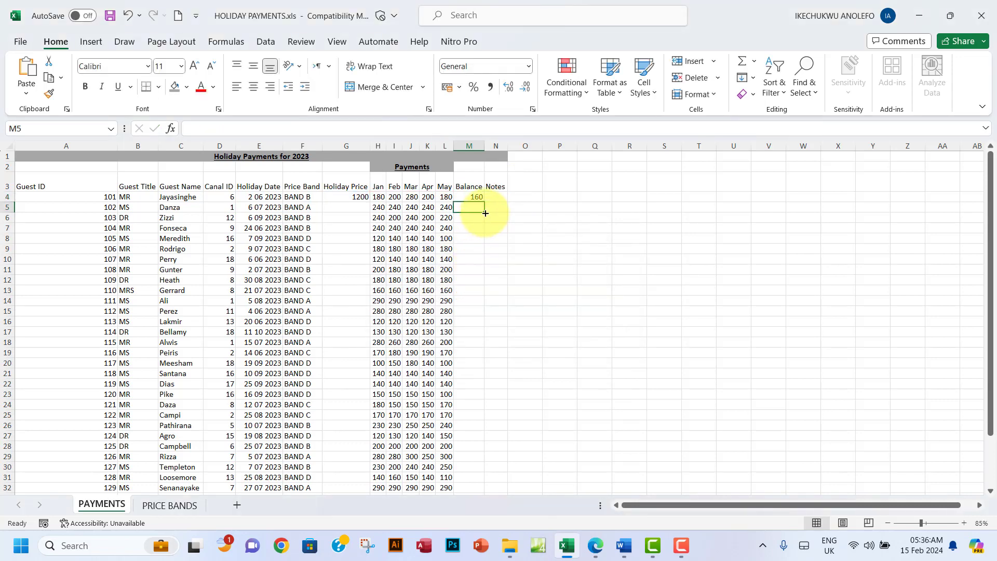
left_click(255, 129)
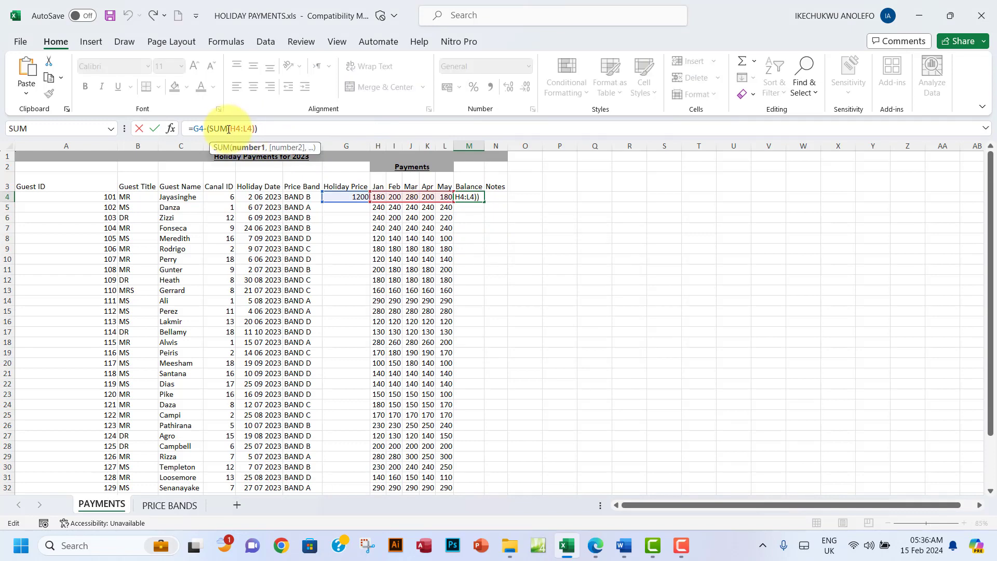
left_click_drag(228, 129, 209, 129)
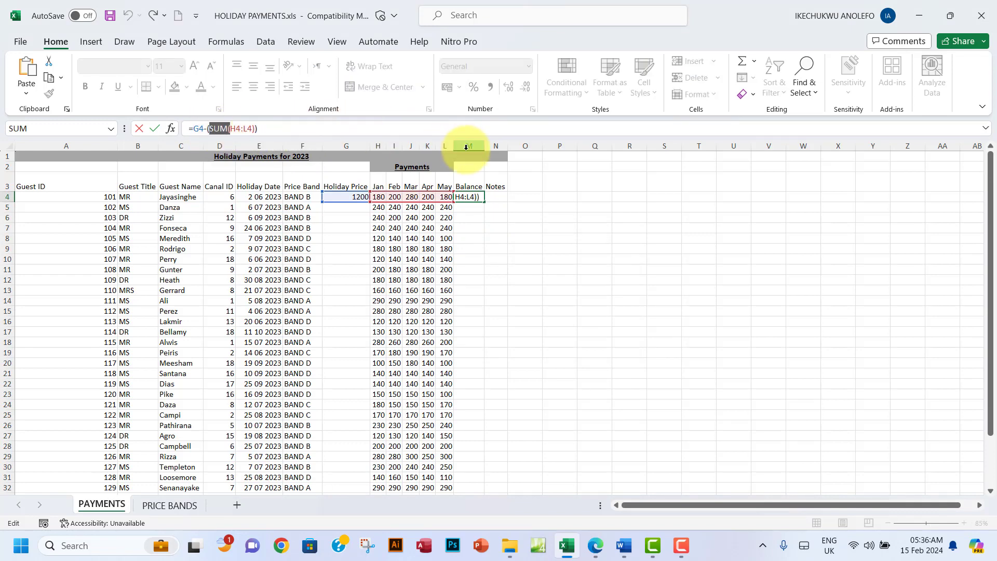
key("Escape")
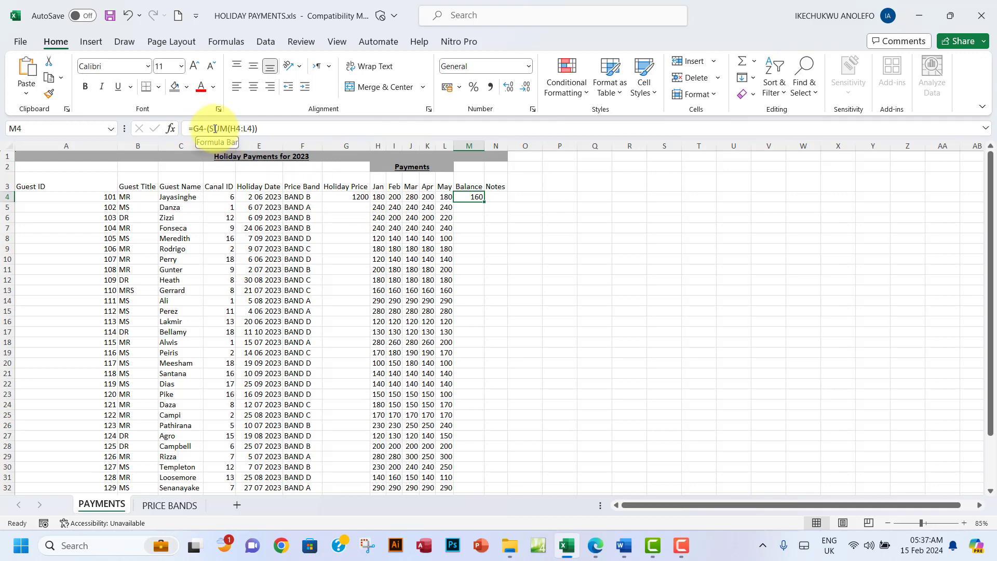
left_click_drag(209, 128, 265, 131)
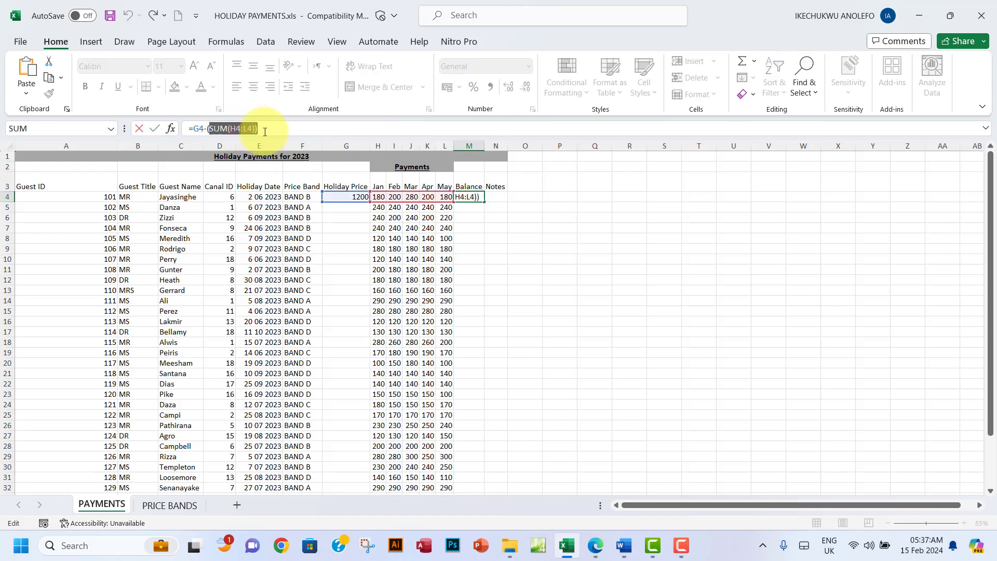
key("Return")
left_click(496, 197)
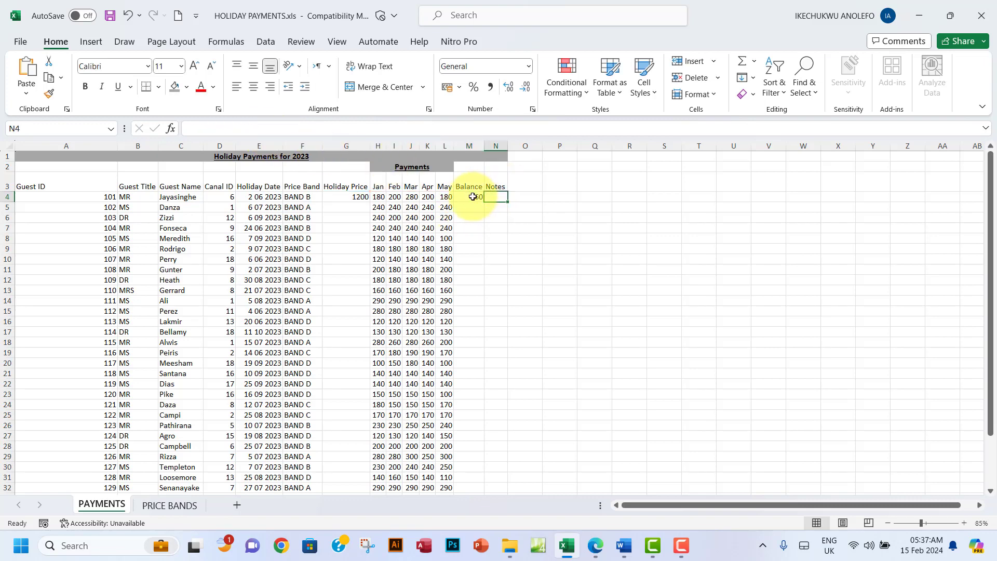
left_click(472, 197)
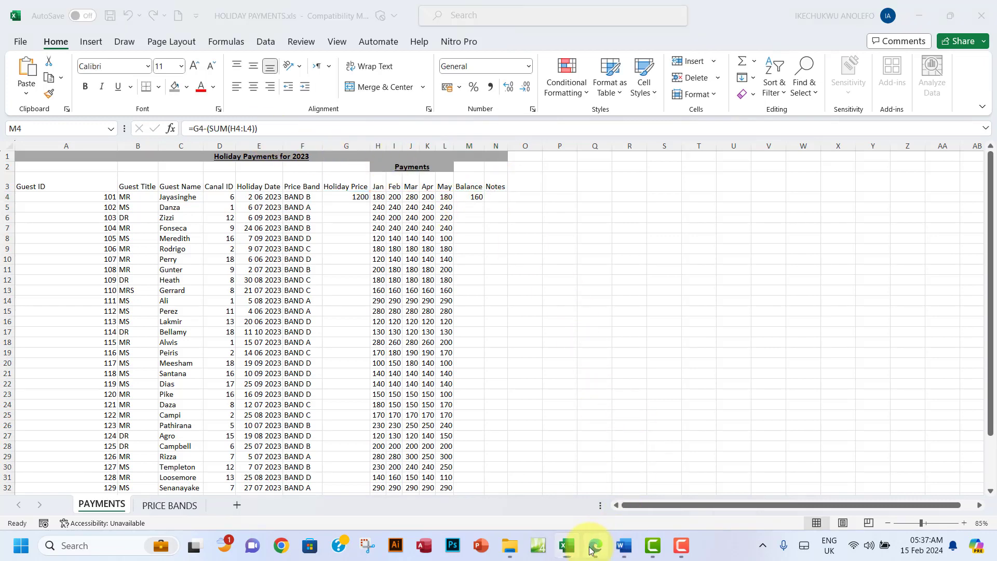
Step: Highlight question (ii) on the Balance in green and select the 'Phone guest' wording in (iii)
left_click(595, 546)
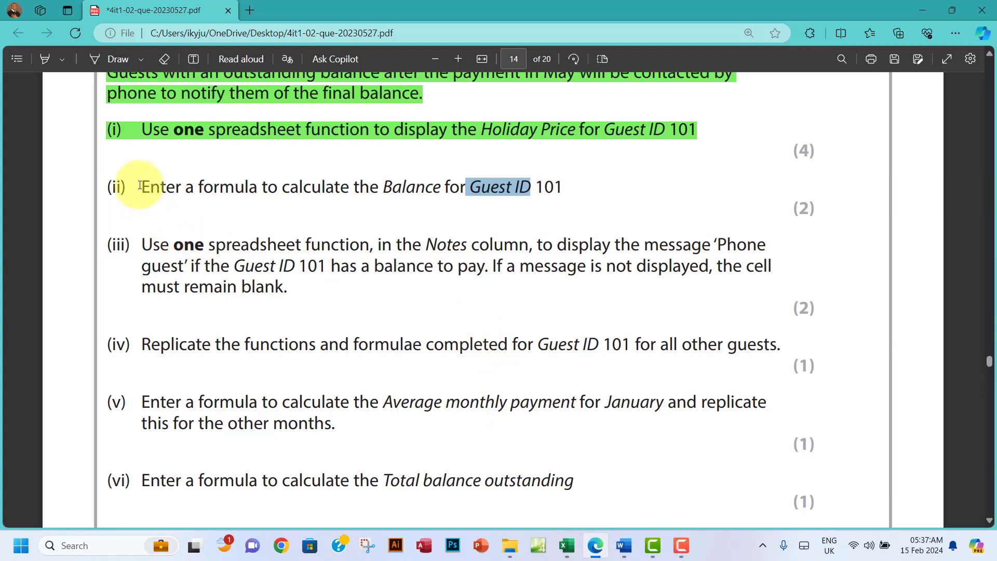
left_click_drag(139, 187, 566, 189)
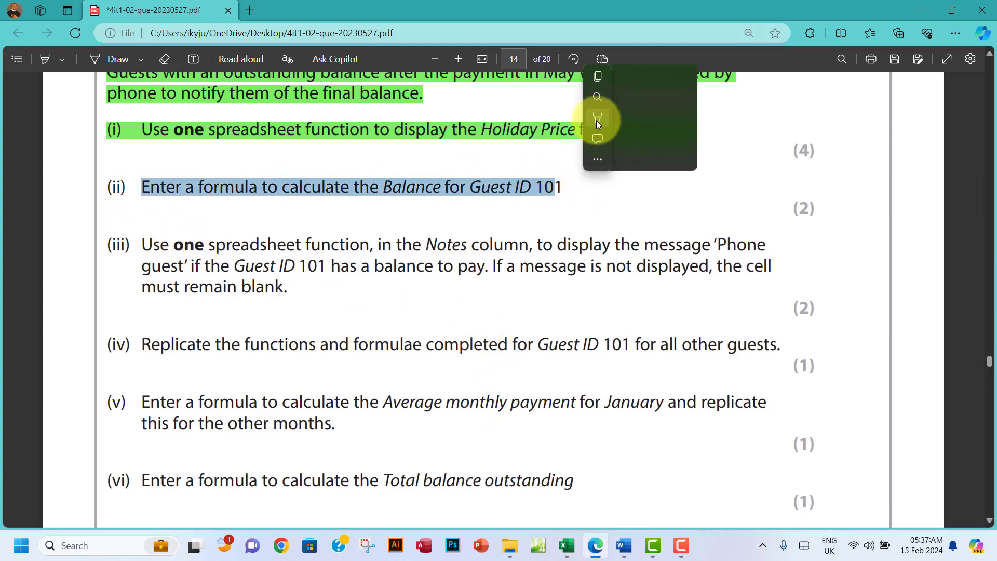
mouse_move(688, 118)
left_click(710, 139)
scroll(578, 207, "down", 2)
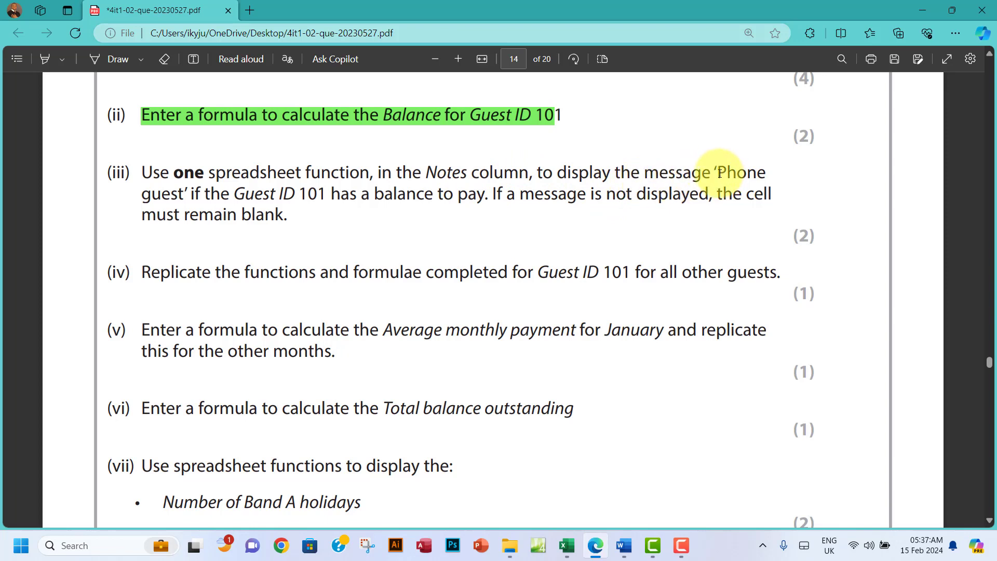
left_click_drag(719, 173, 183, 197)
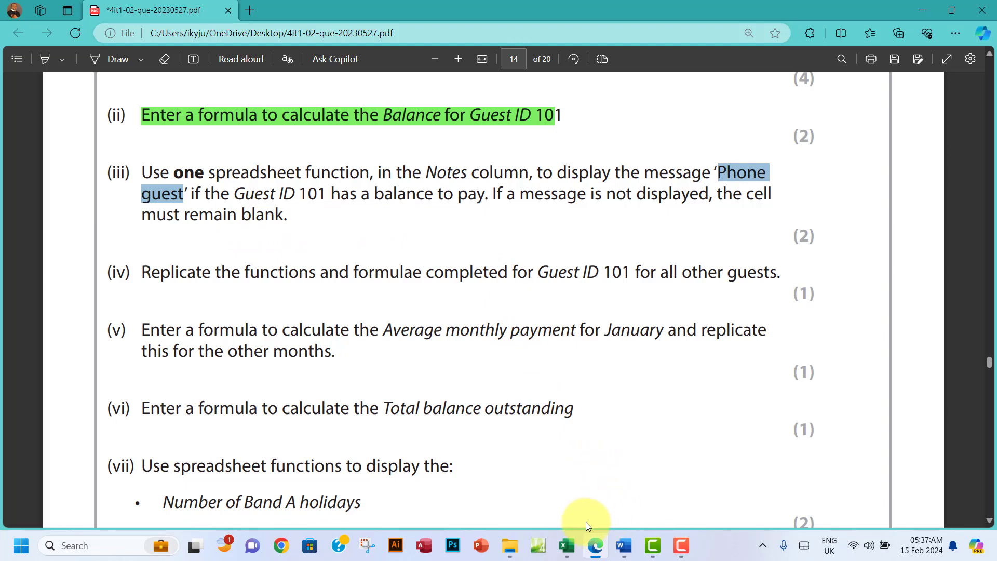
left_click(568, 542)
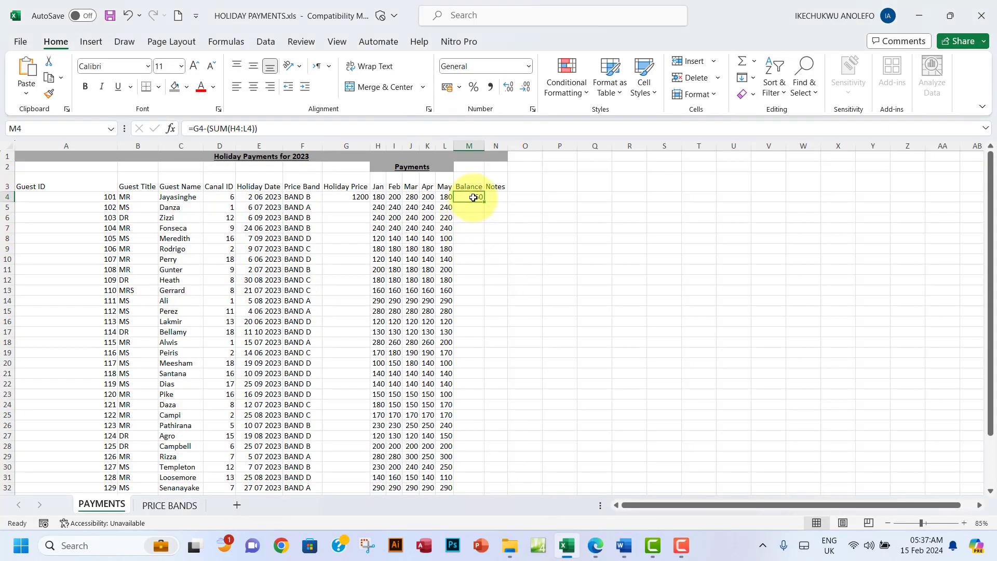
Step: In N4, begin an IF formula testing whether guest 101's balance M4 is above 0
left_click(496, 199)
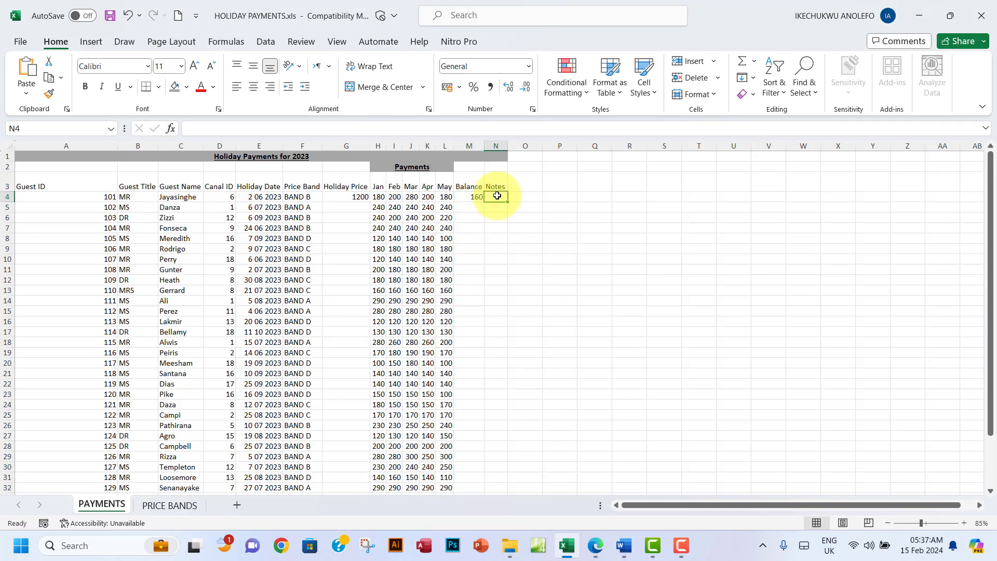
left_click(603, 554)
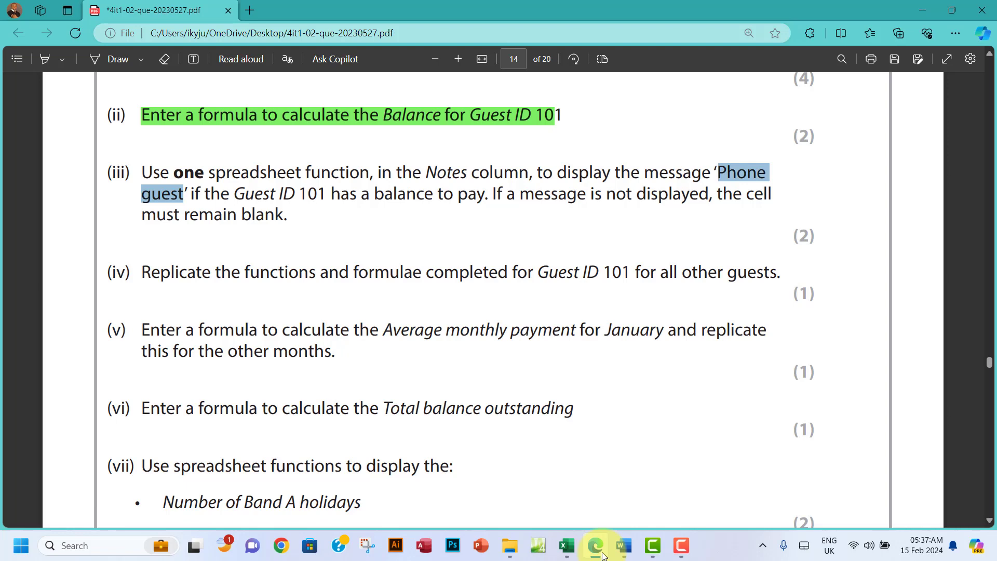
left_click(603, 555)
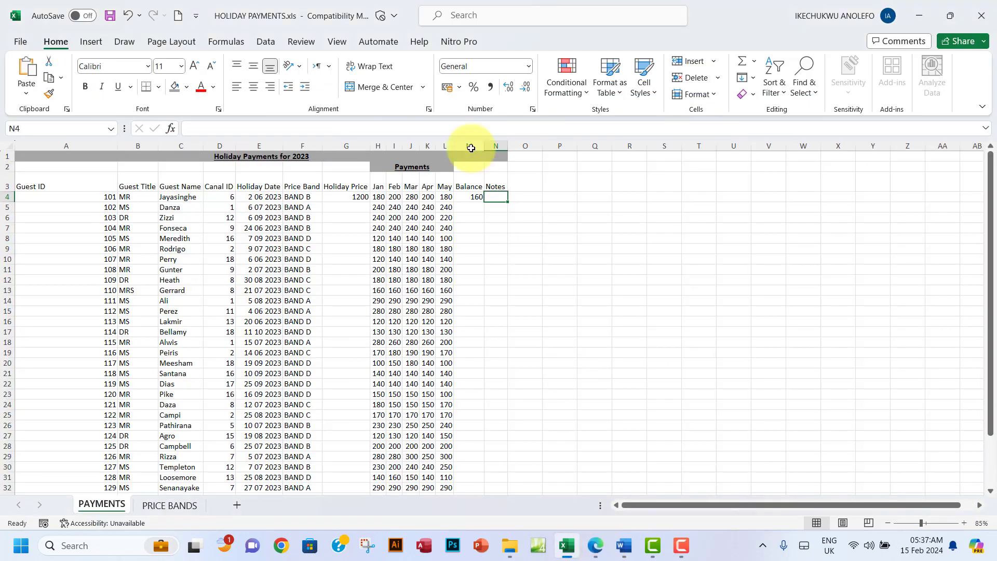
type("=")
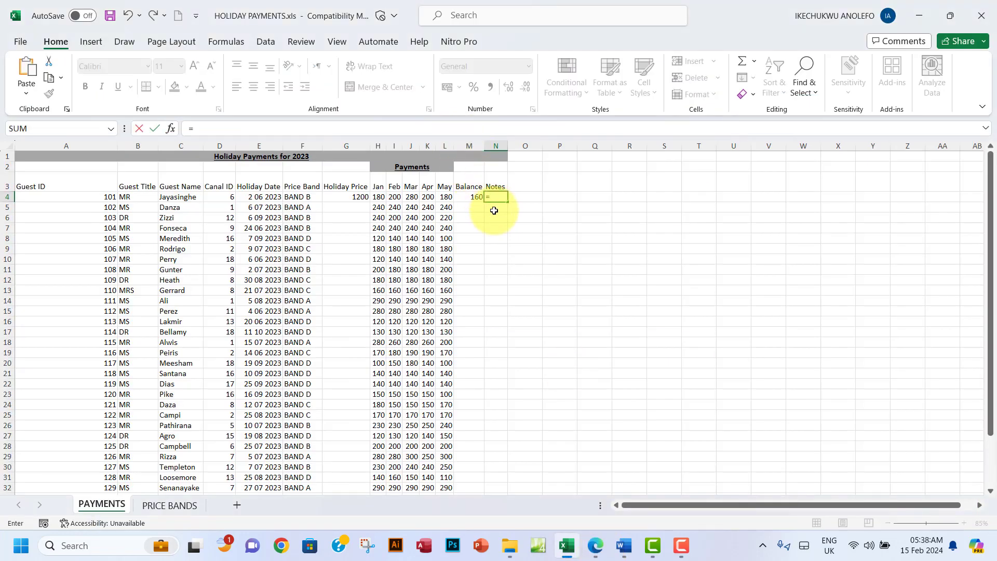
type("if")
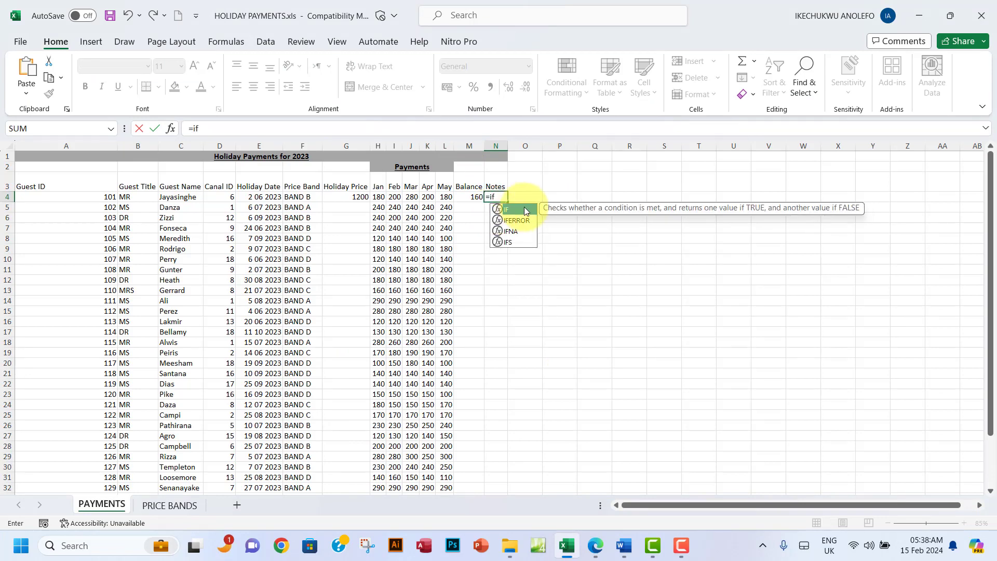
type("(")
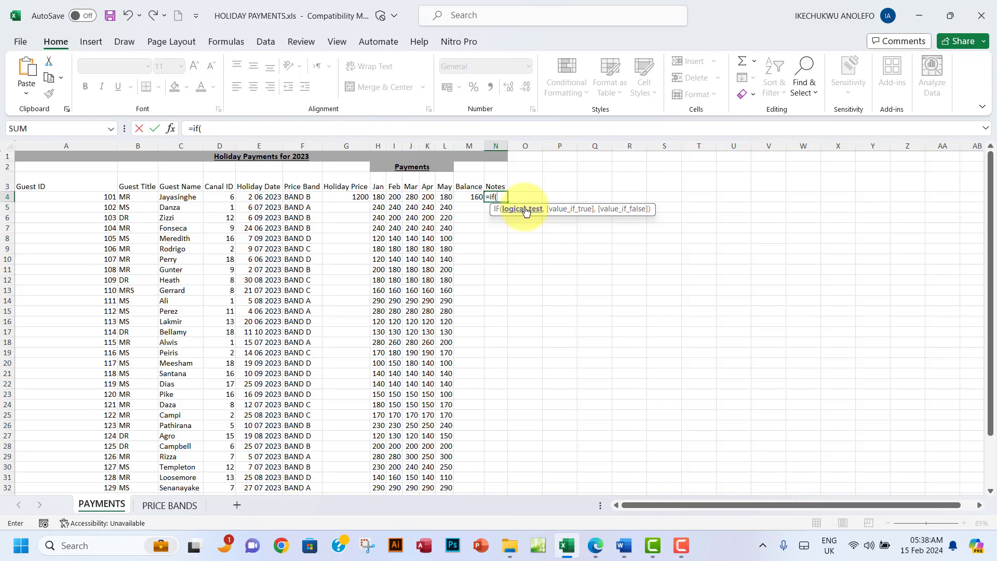
left_click(470, 197)
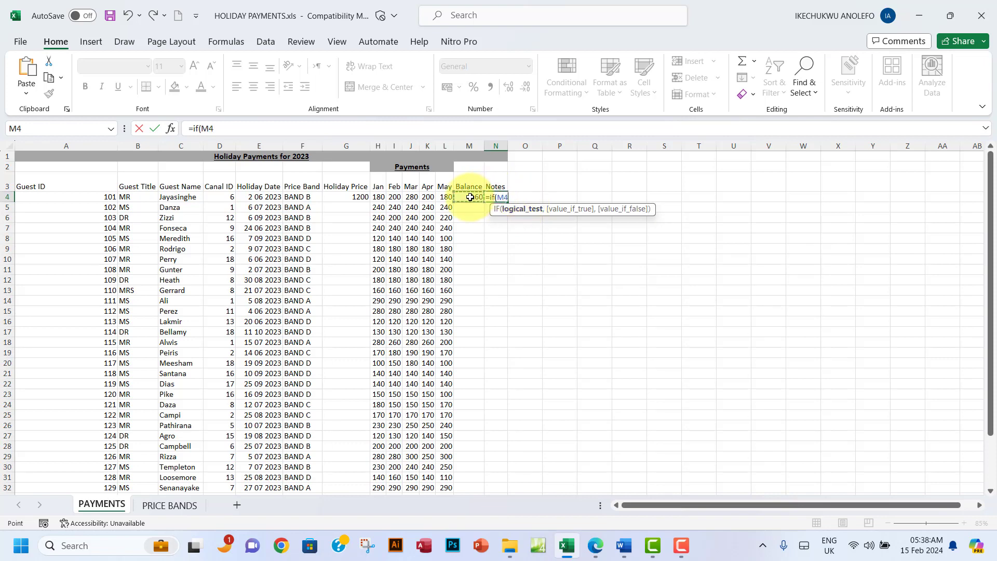
type(">0")
type(",")
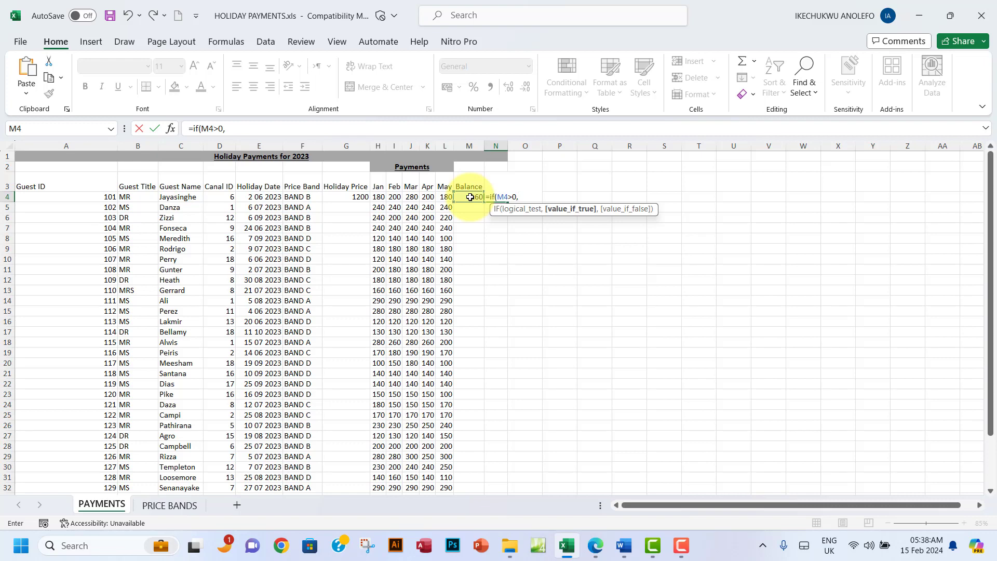
type("\"\"")
Step: Make 'Phone guest' the formula's result when the test is true
left_click(532, 198)
key("BackSpace")
type("Phone")
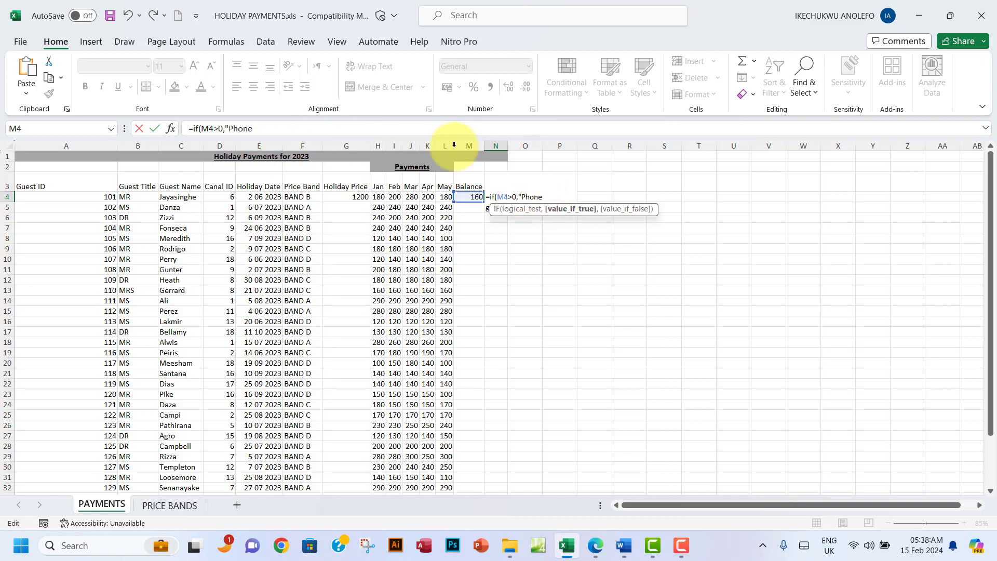
left_click(548, 194)
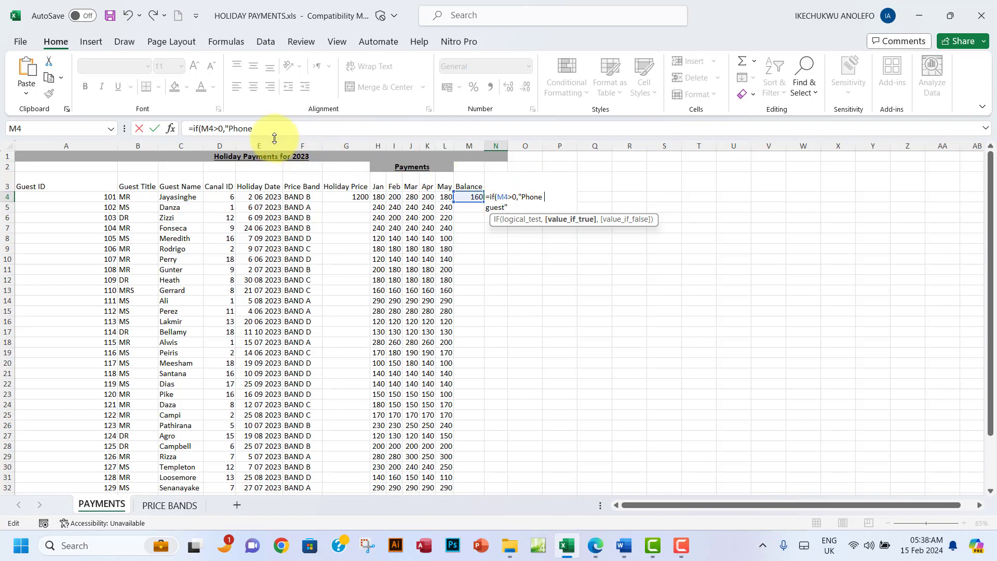
left_click(261, 128)
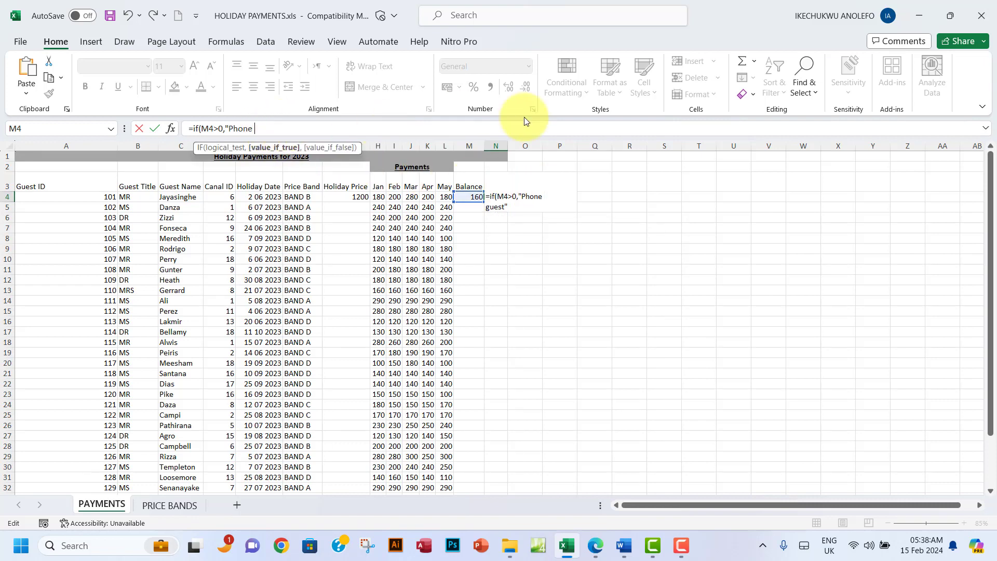
left_click(484, 207)
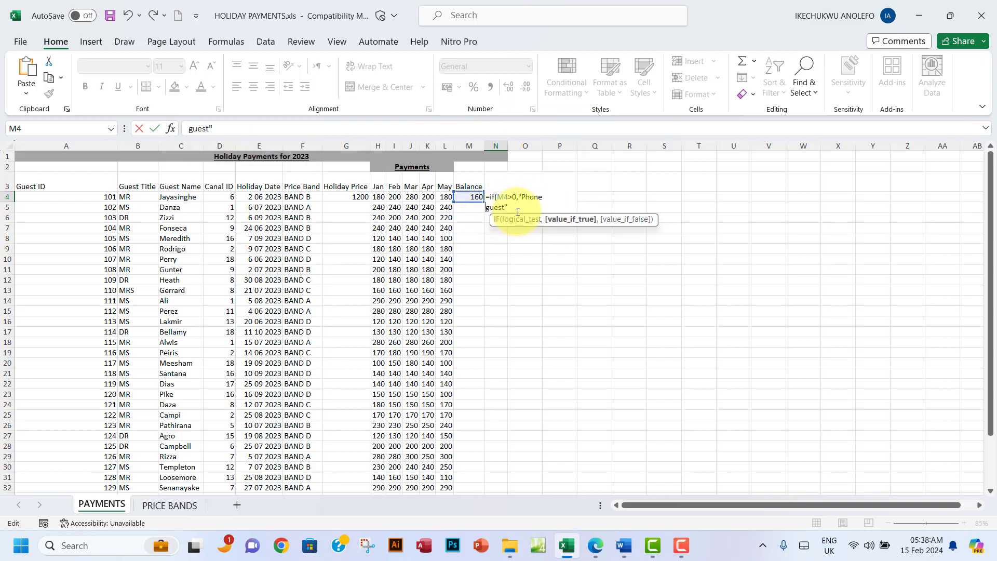
key("BackSpace")
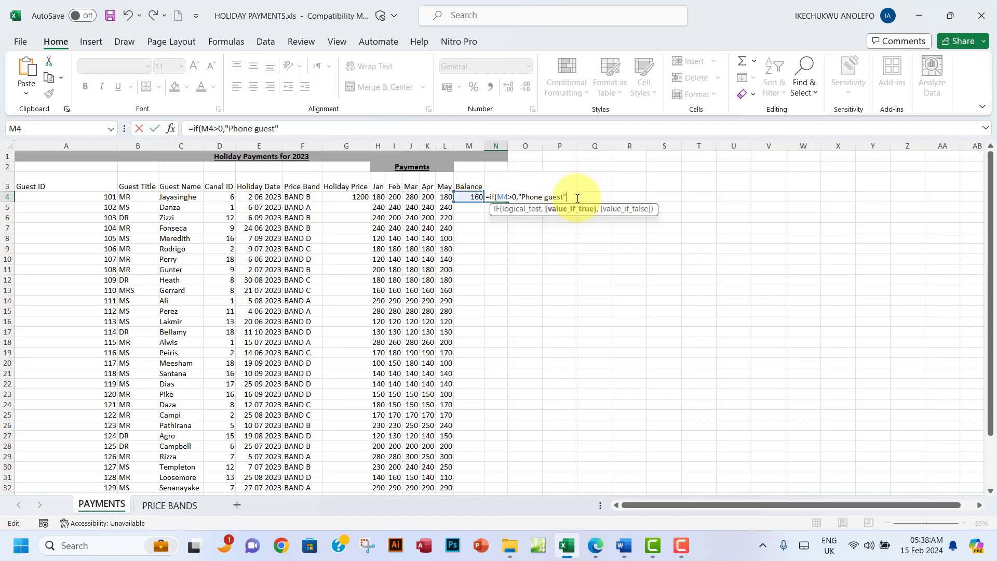
left_click(303, 130)
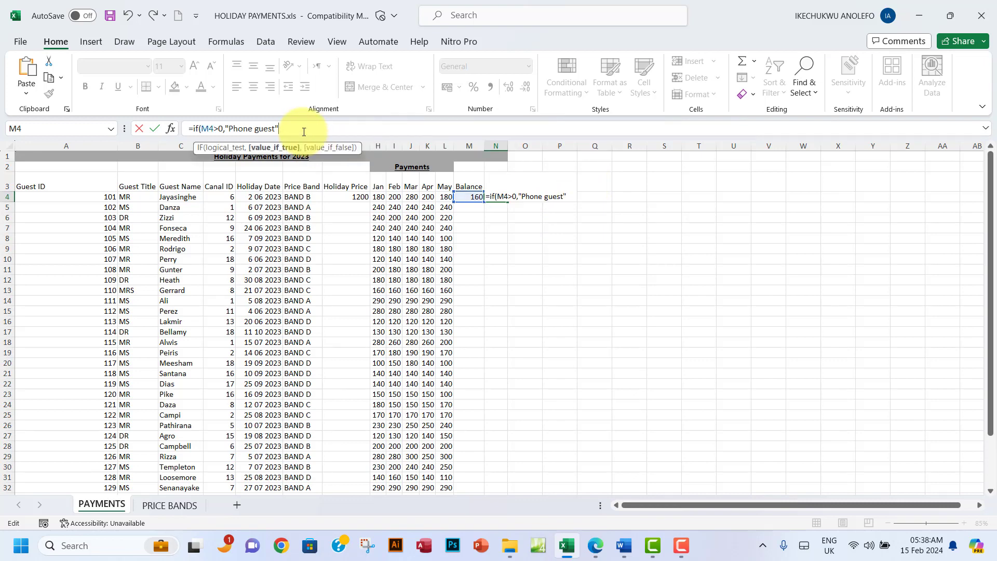
Step: Finish =IF(M4>0,"Phone guest","") with a blank otherwise, and autofit column N
type(",")
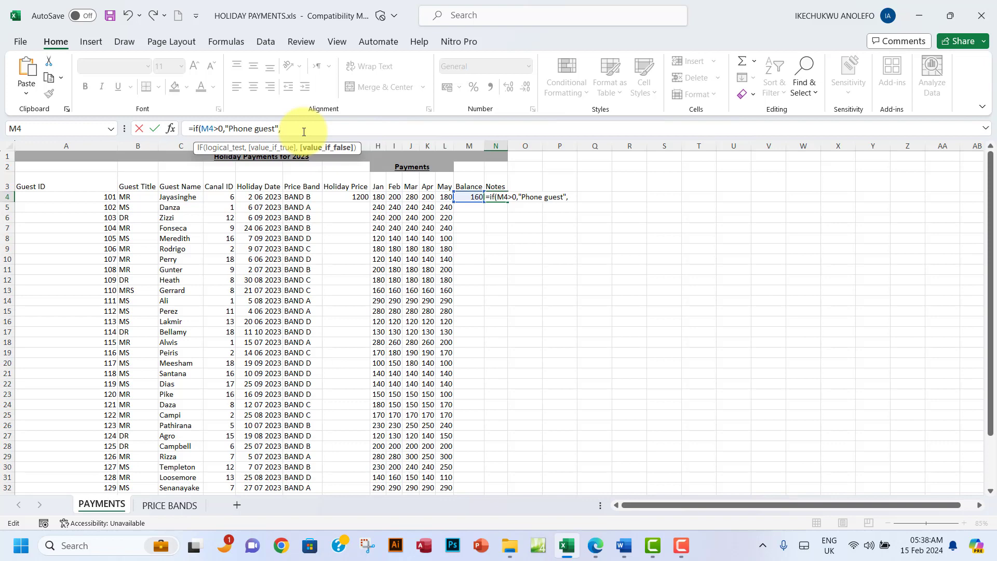
type("\"\"")
type(")")
key("Return")
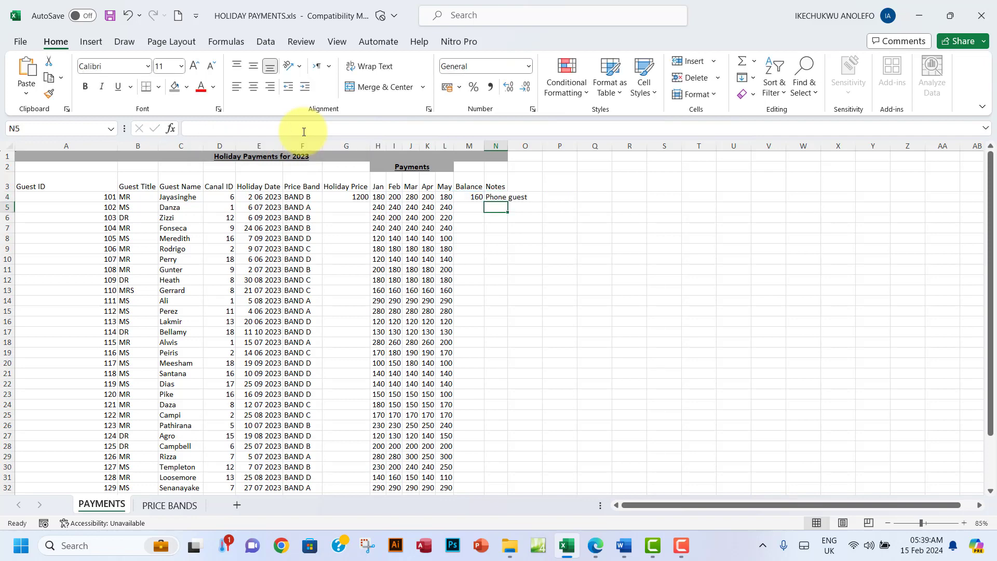
double_click(510, 148)
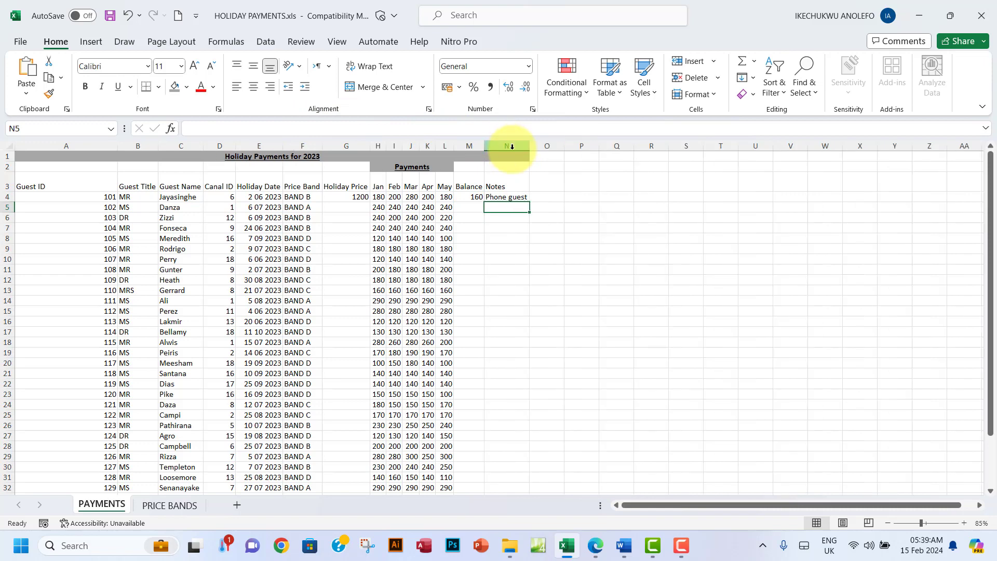
Step: Fill the N4 Notes formula down to N33; rows 5–33 stay blank with empty balances
left_click(490, 200)
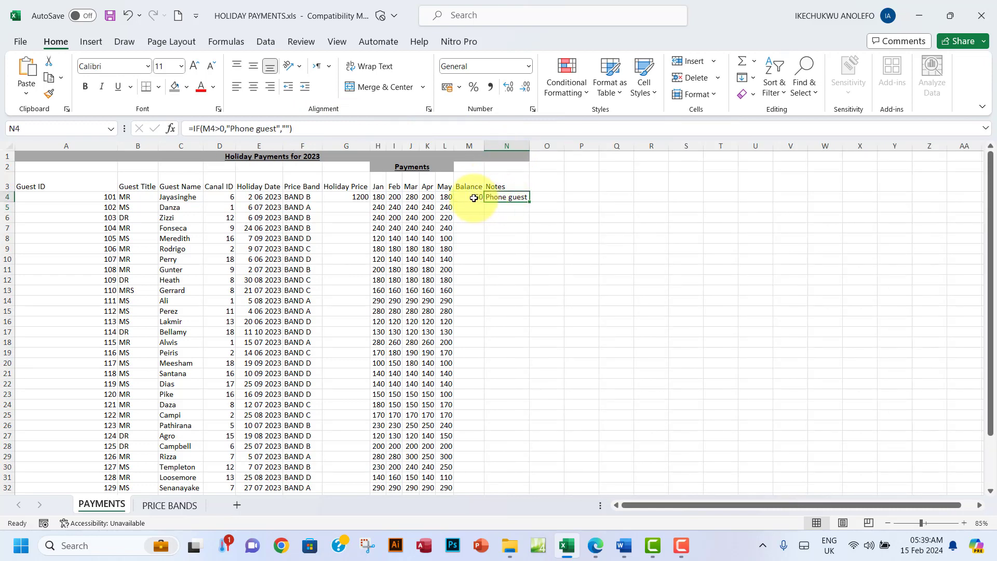
left_click(474, 199)
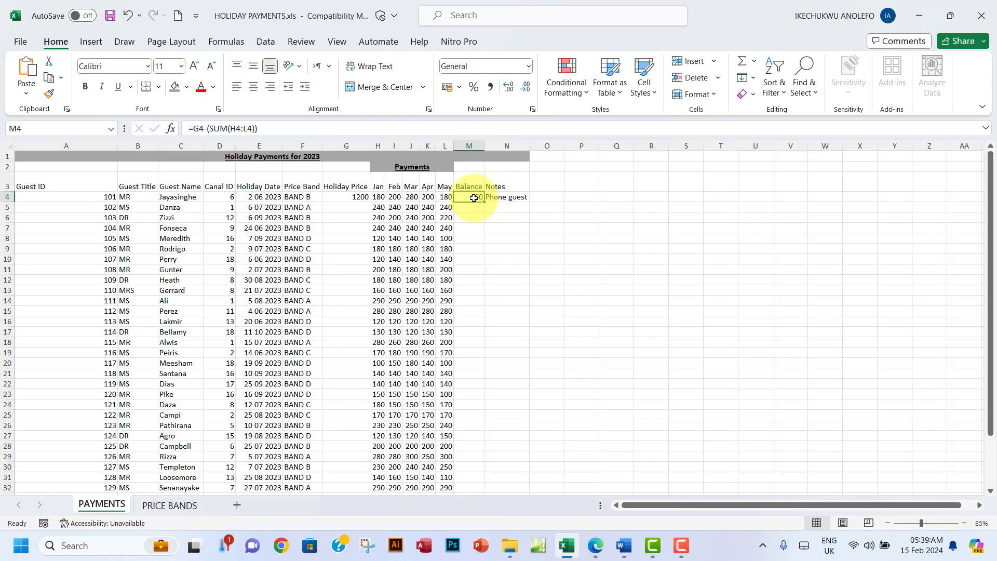
left_click(516, 200)
left_click_drag(530, 202, 531, 478)
left_click(501, 192)
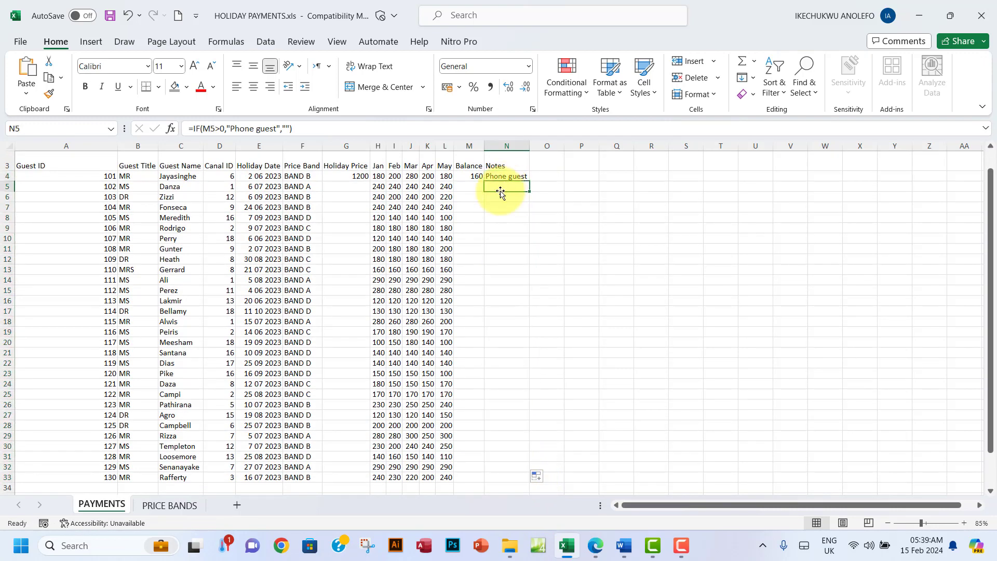
left_click(468, 191)
left_click_drag(468, 187, 477, 415)
left_click_drag(506, 189, 517, 485)
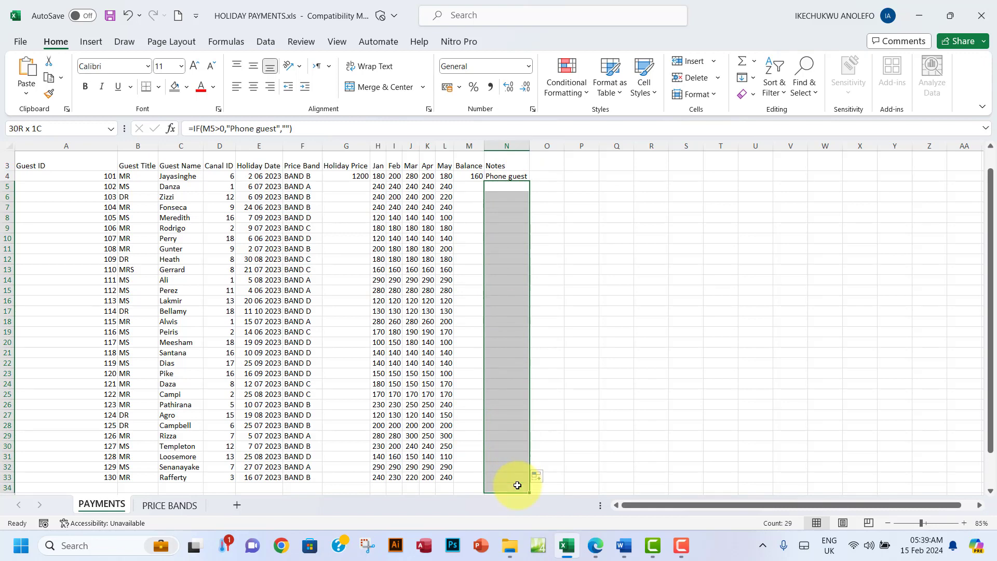
left_click(470, 342)
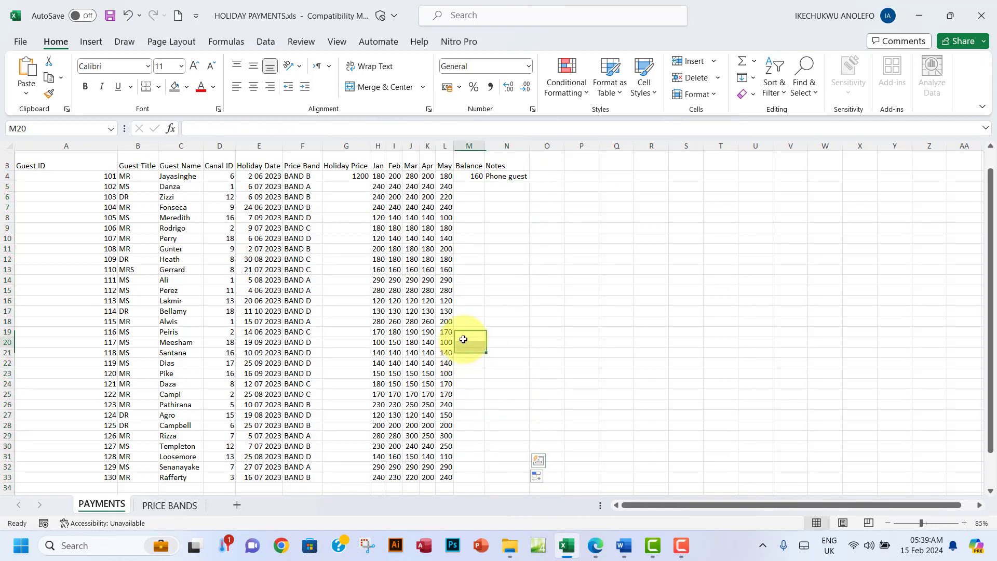
Step: Highlight question (iii) on the 'Phone guest' note in green, then return to the workbook
left_click(596, 545)
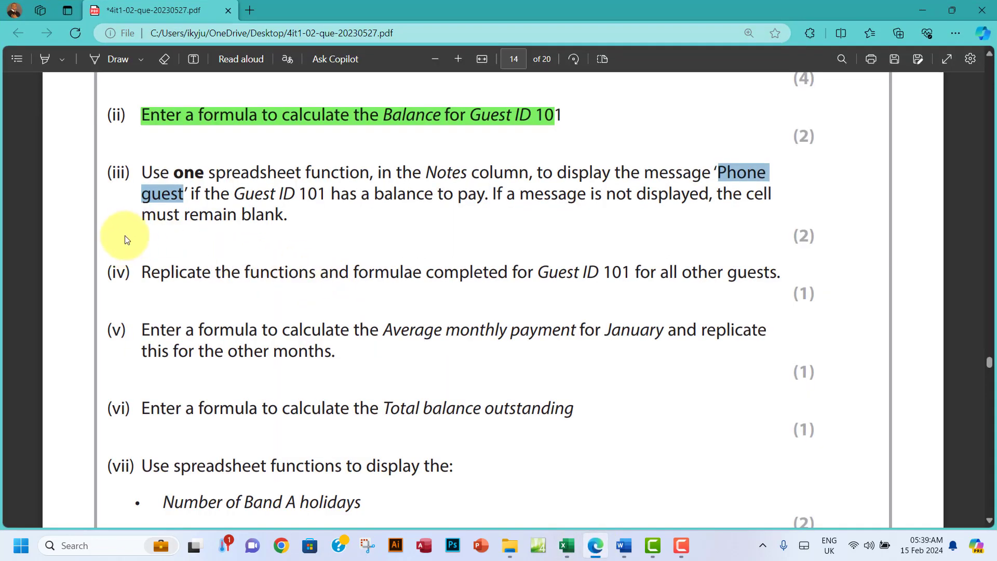
left_click_drag(139, 169, 291, 217)
mouse_move(311, 151)
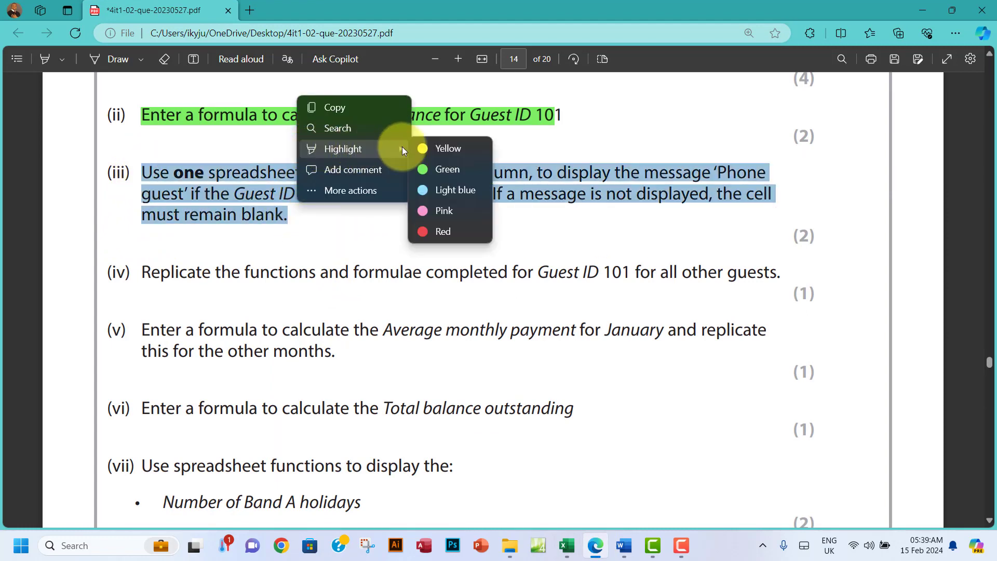
left_click(422, 167)
scroll(102, 209, "down", 1)
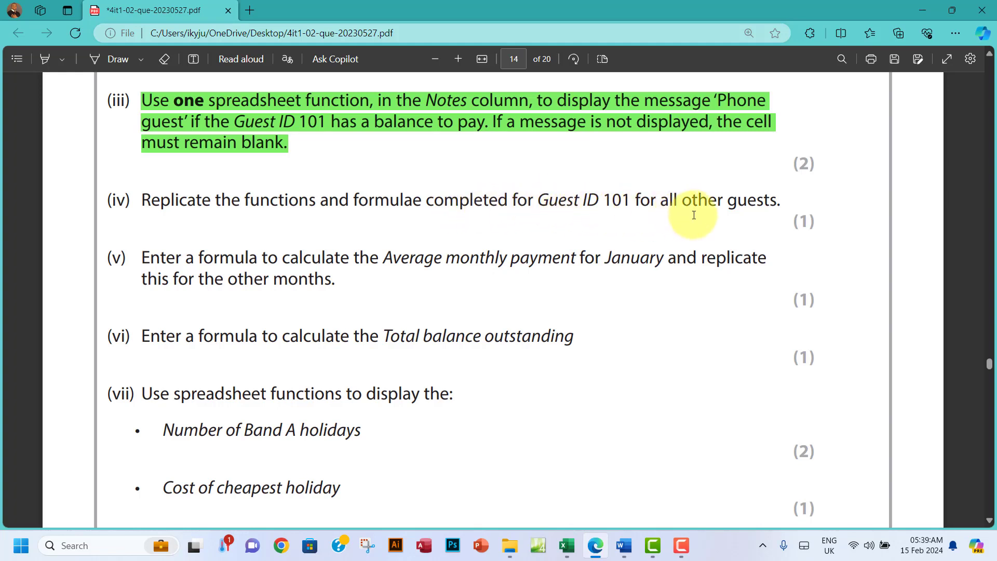
left_click(569, 543)
Step: Copy the Holiday Price lookup in G4 and the Balance formula in M4 down to row 33
left_click(353, 176)
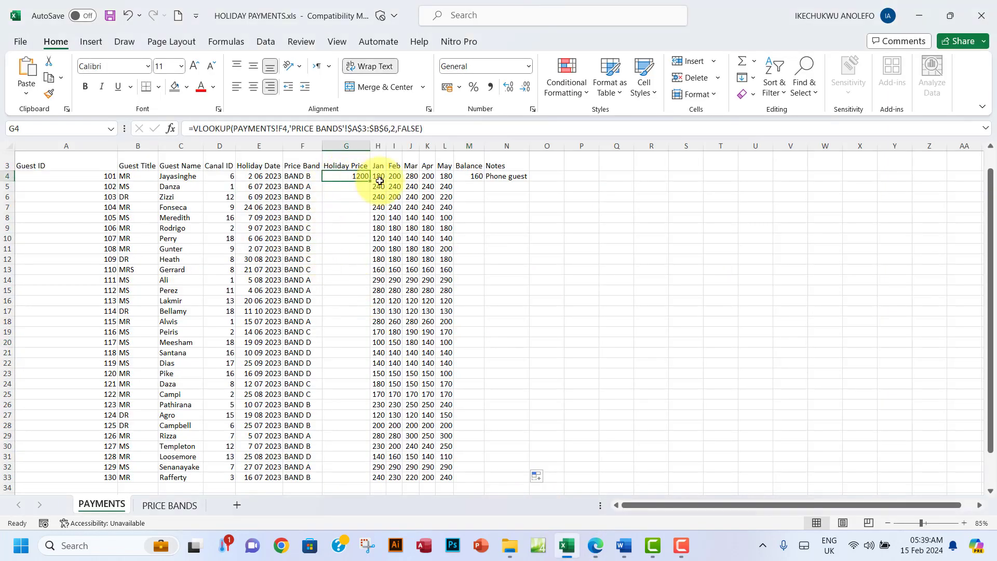
left_click_drag(370, 181, 365, 461)
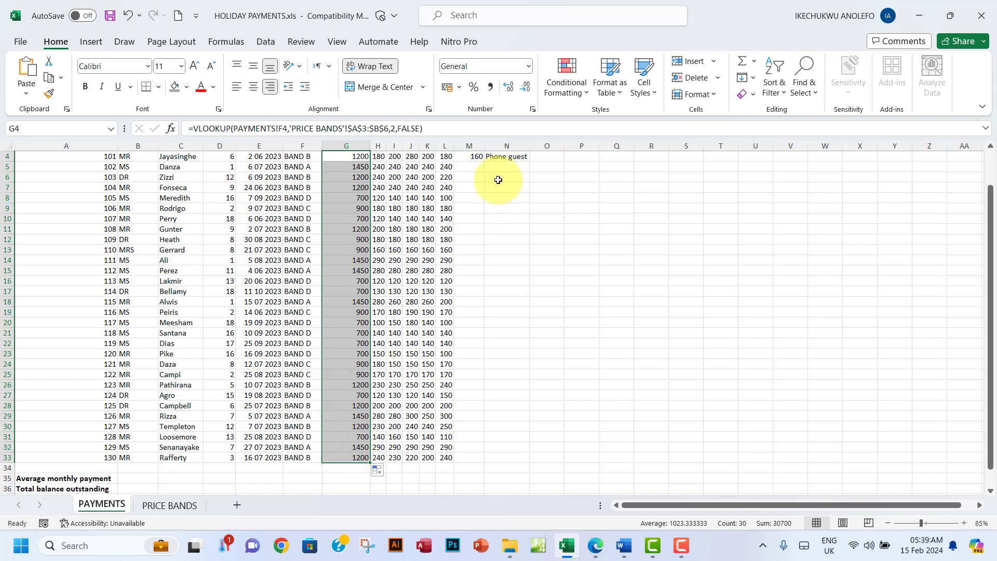
scroll(477, 187, "up", 1)
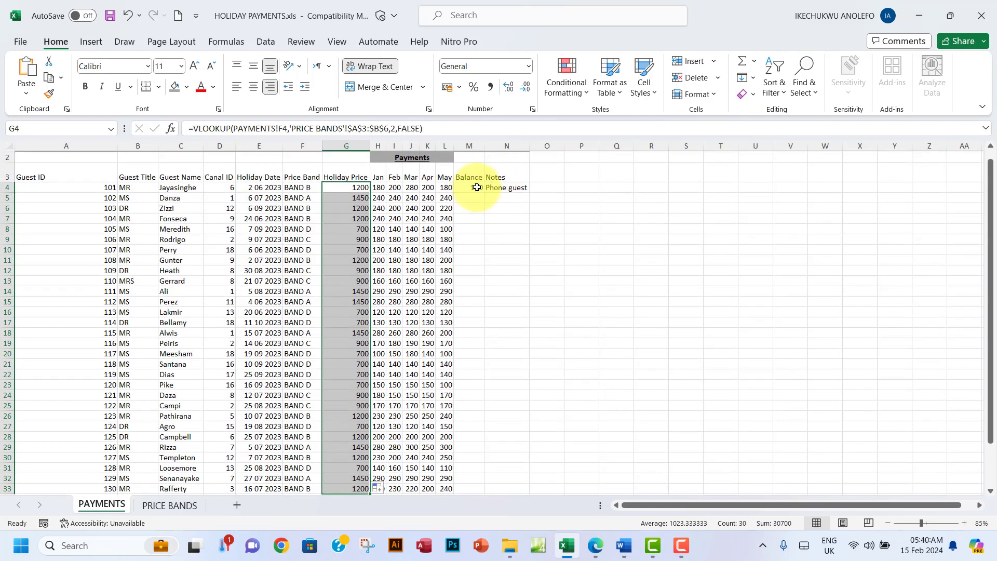
left_click(474, 188)
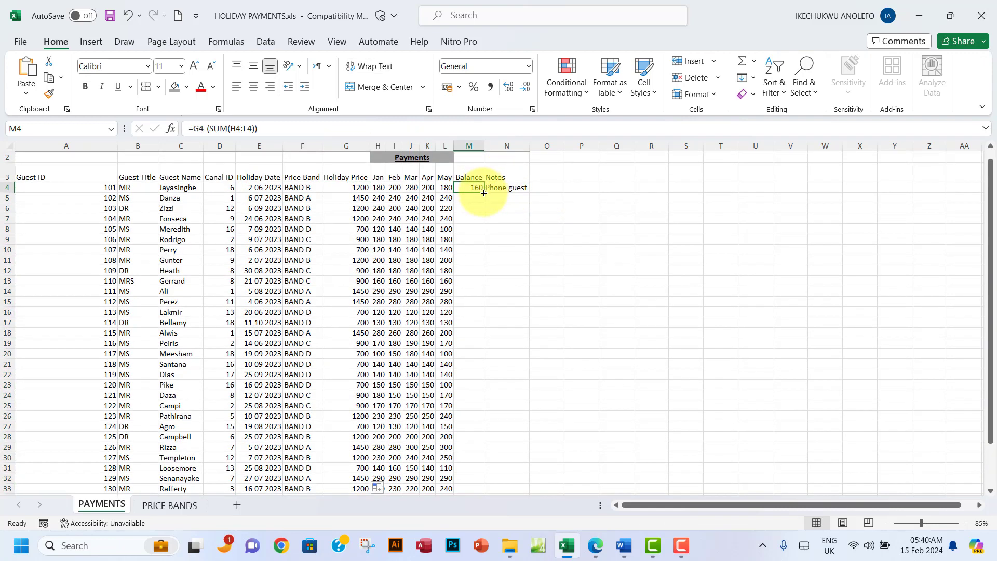
left_click_drag(484, 191, 472, 459)
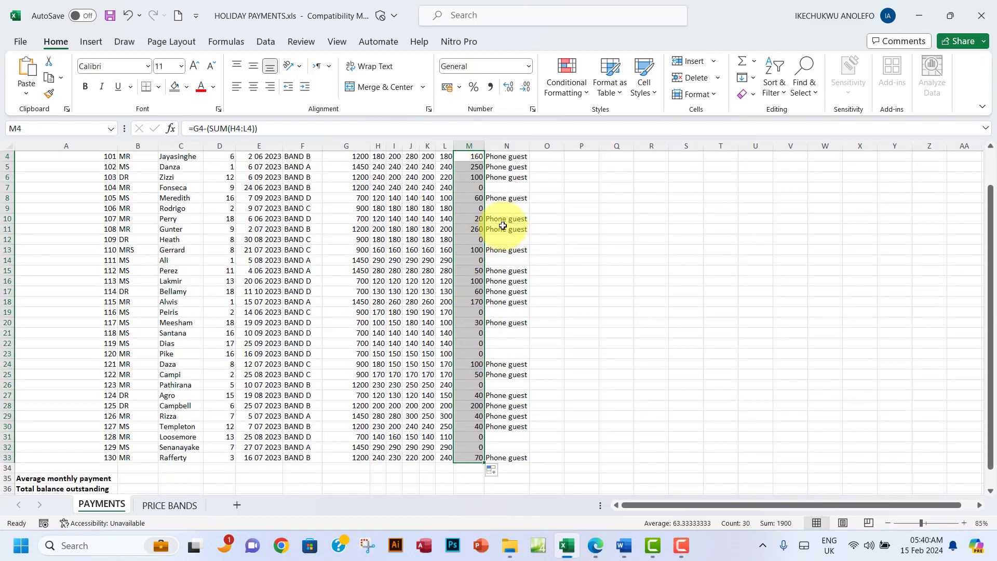
Step: Check the Balance and Phone guest note formulas in rows 6, 7 and 9
left_click(503, 210)
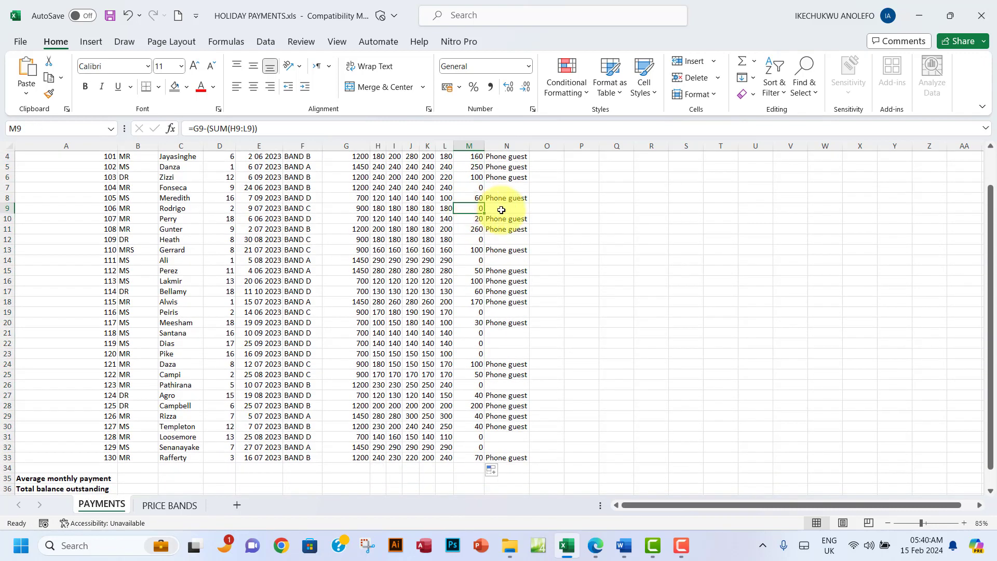
left_click(475, 186)
left_click(498, 189)
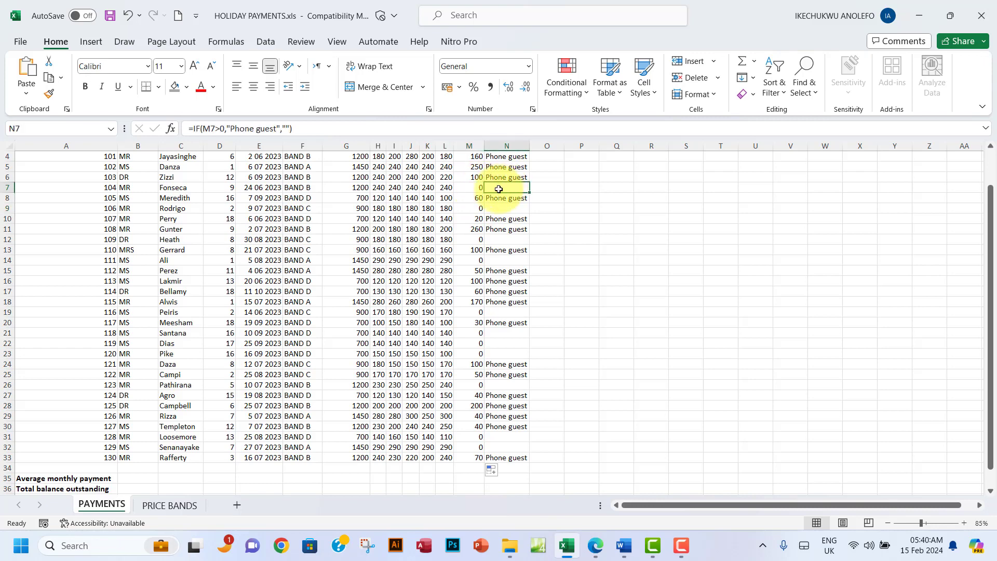
scroll(501, 215, "up", 1)
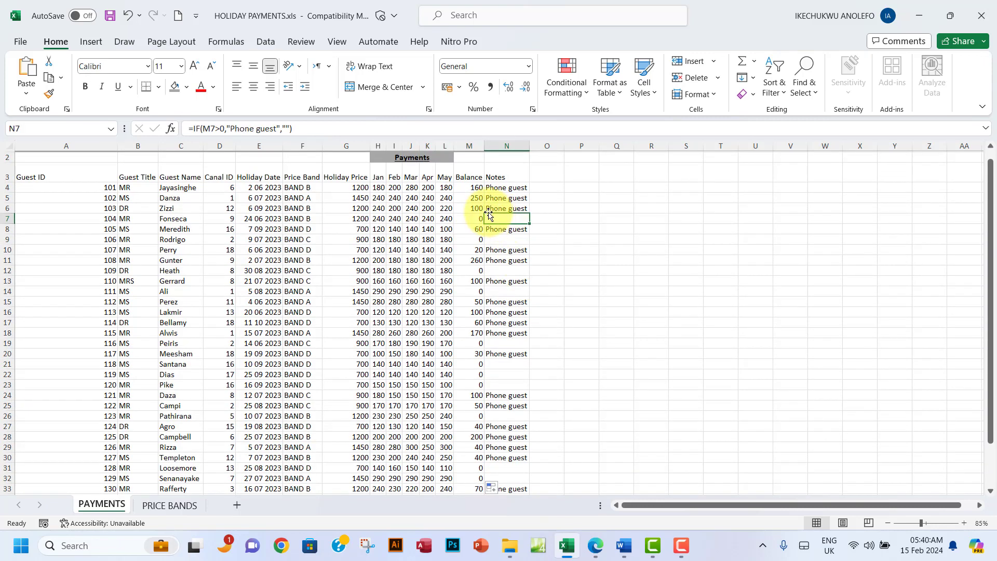
left_click(476, 209)
left_click(500, 210)
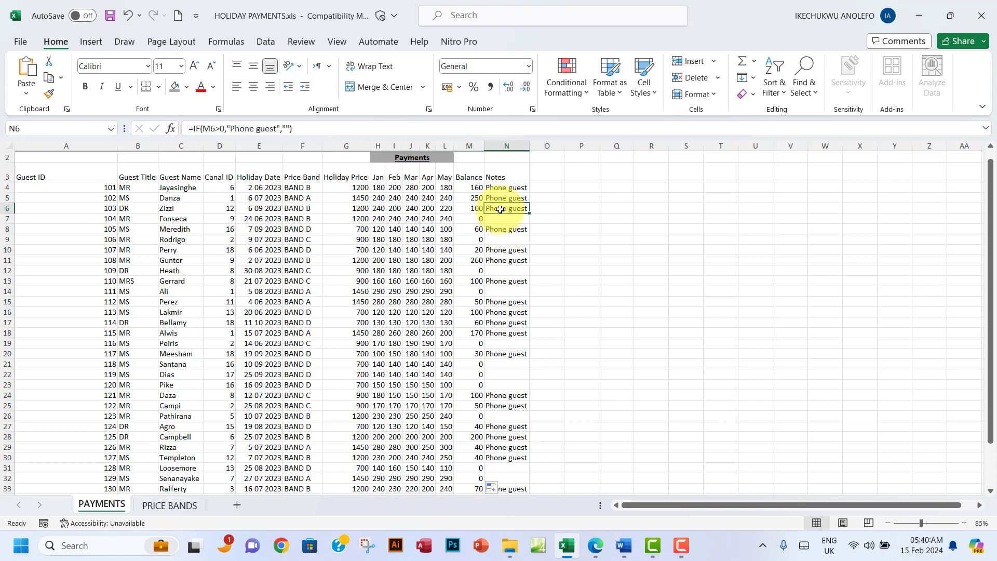
left_click(470, 210)
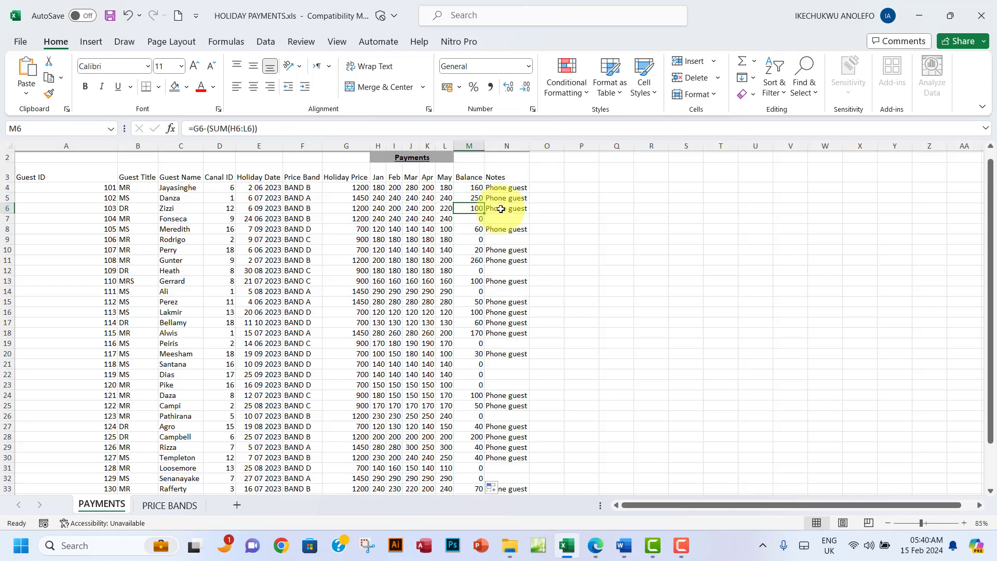
left_click(507, 209)
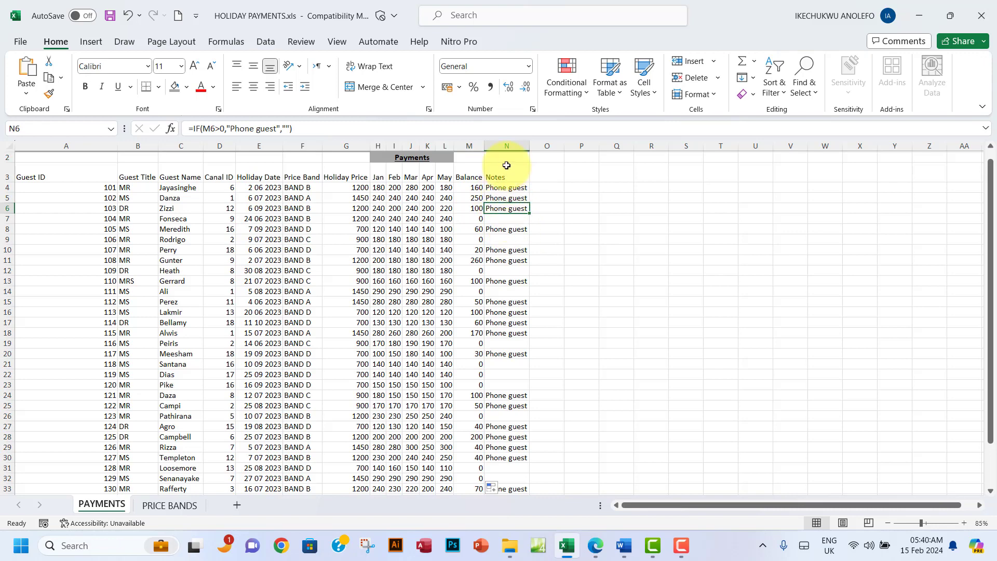
scroll(506, 289, "down", 3)
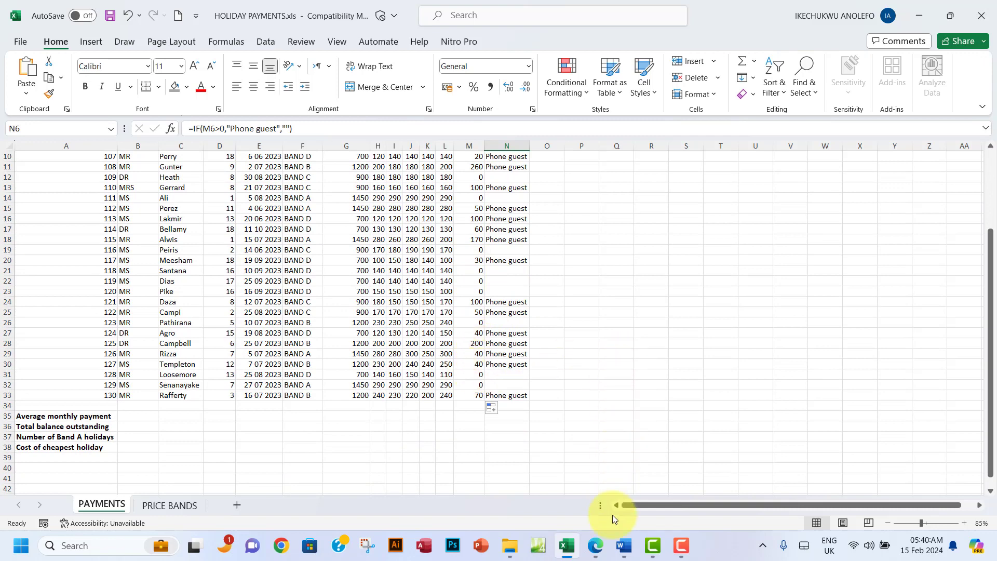
Step: Highlight question (iv) of the exam paper in green
left_click(596, 546)
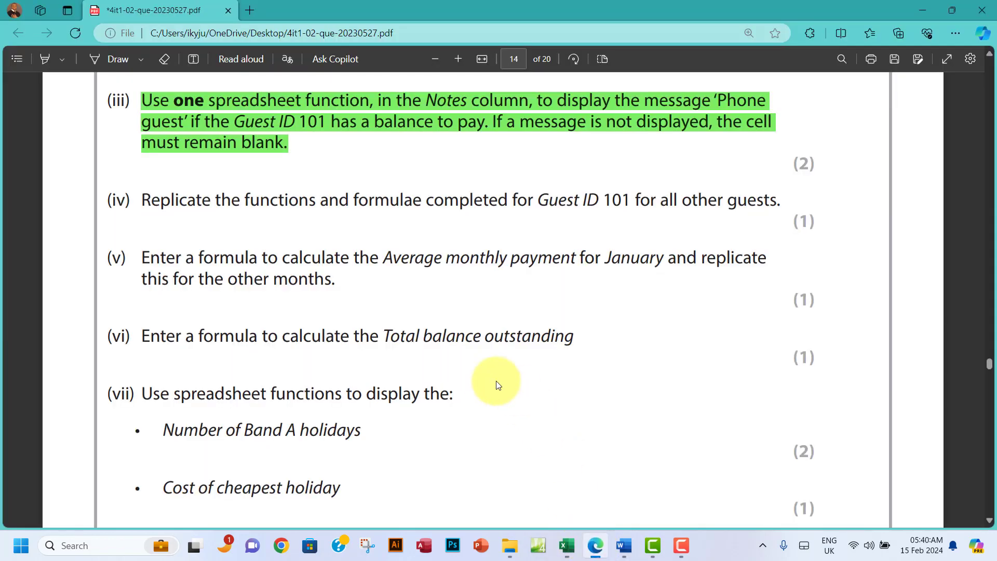
left_click_drag(143, 200, 780, 207)
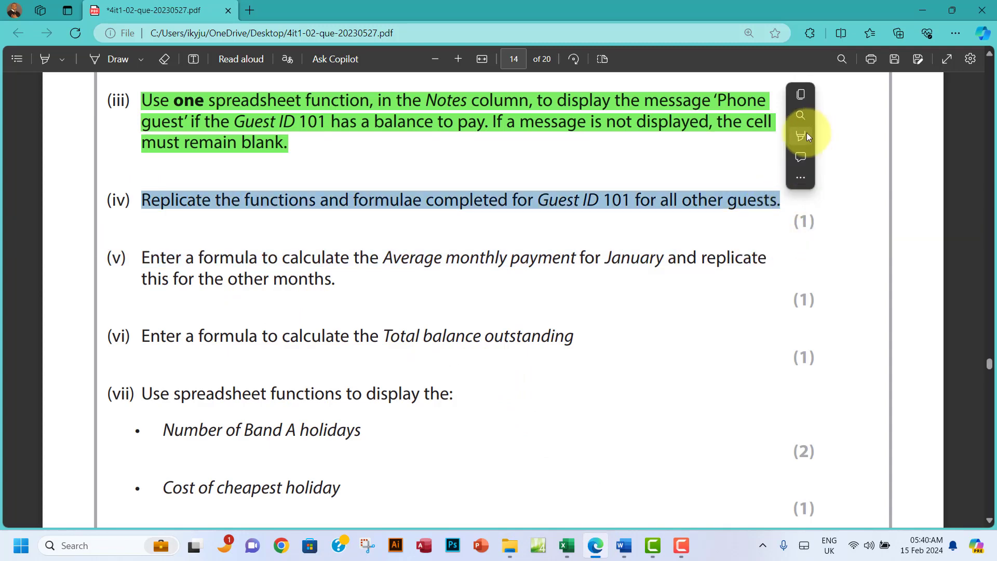
mouse_move(807, 133)
mouse_move(885, 137)
left_click(907, 157)
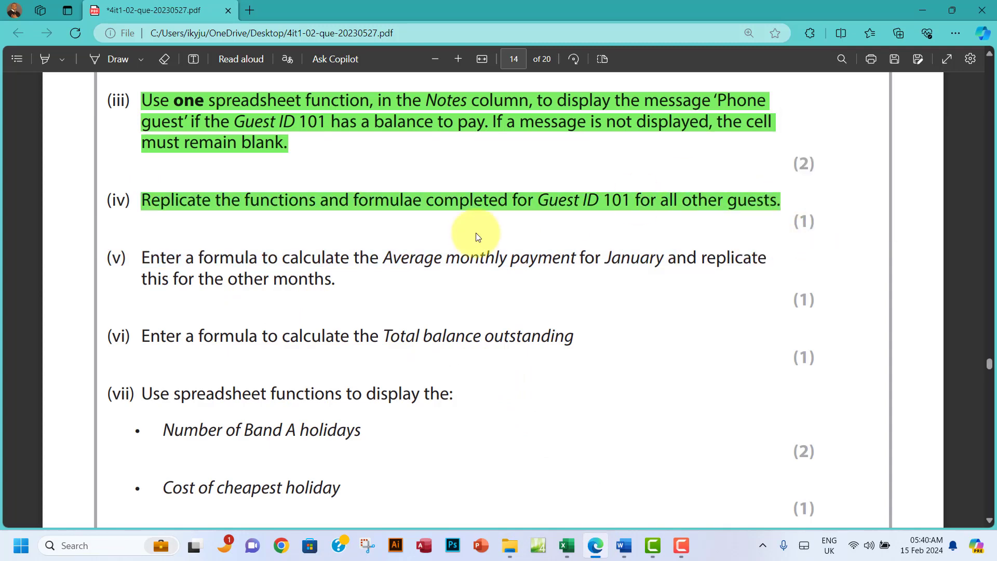
Step: Select the Average monthly payment wording in question (v), then go back to the workbook
scroll(475, 234, "down", 2)
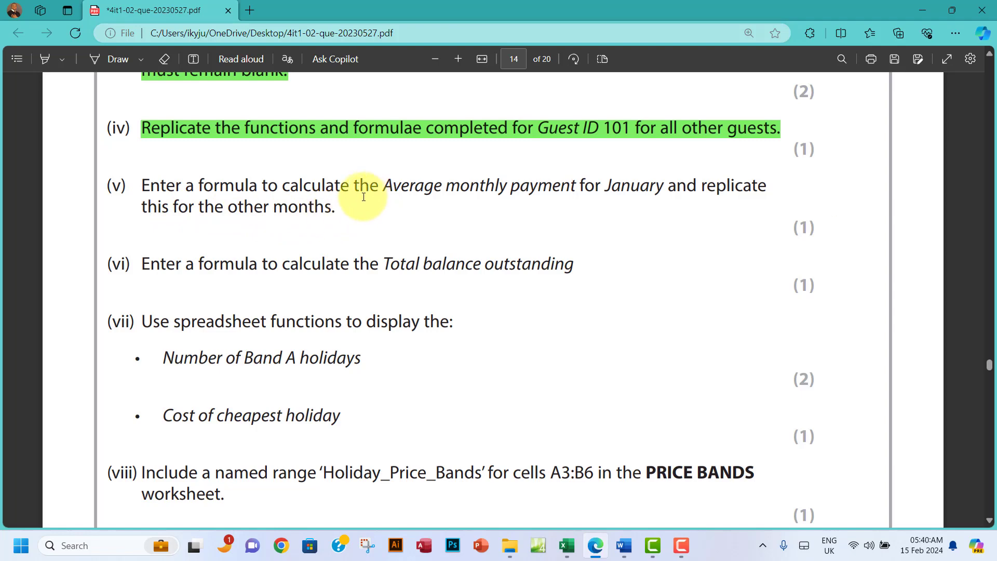
left_click_drag(393, 187, 664, 186)
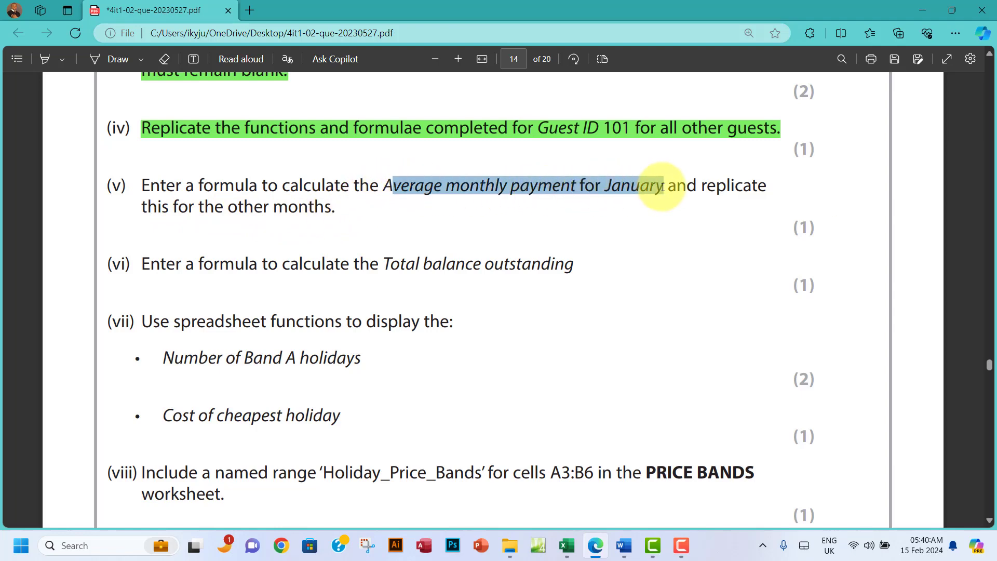
left_click(565, 544)
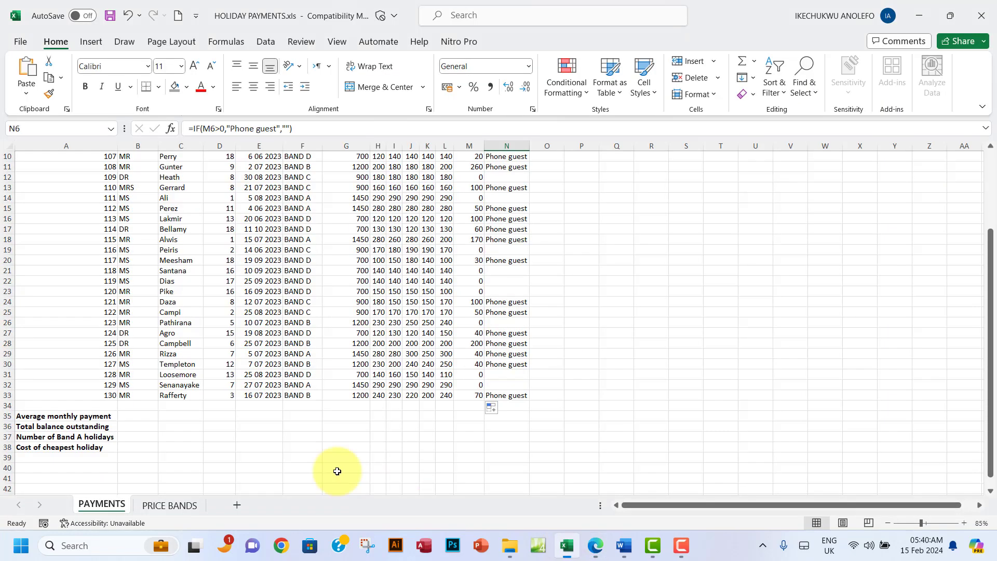
left_click(3, 353)
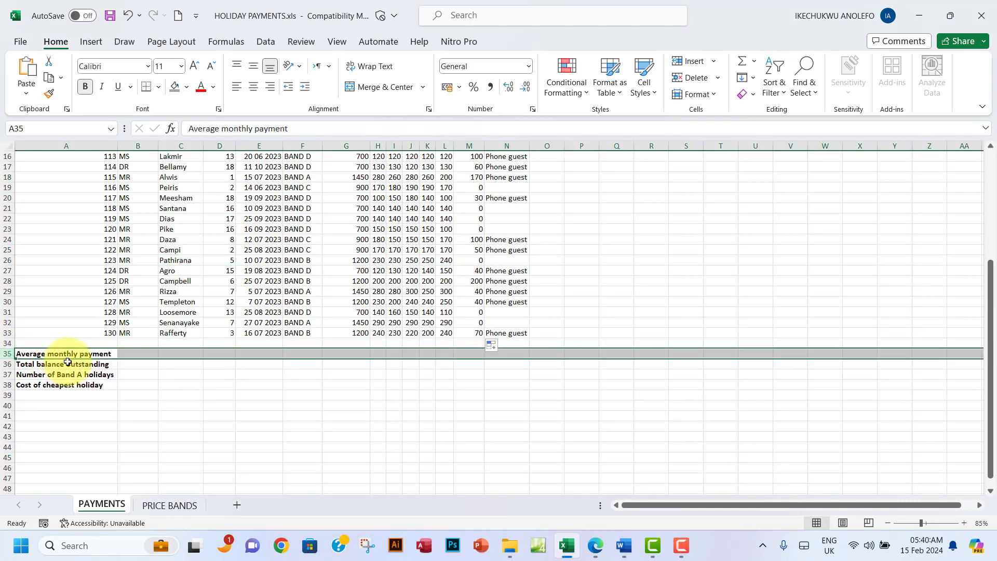
left_click(43, 352)
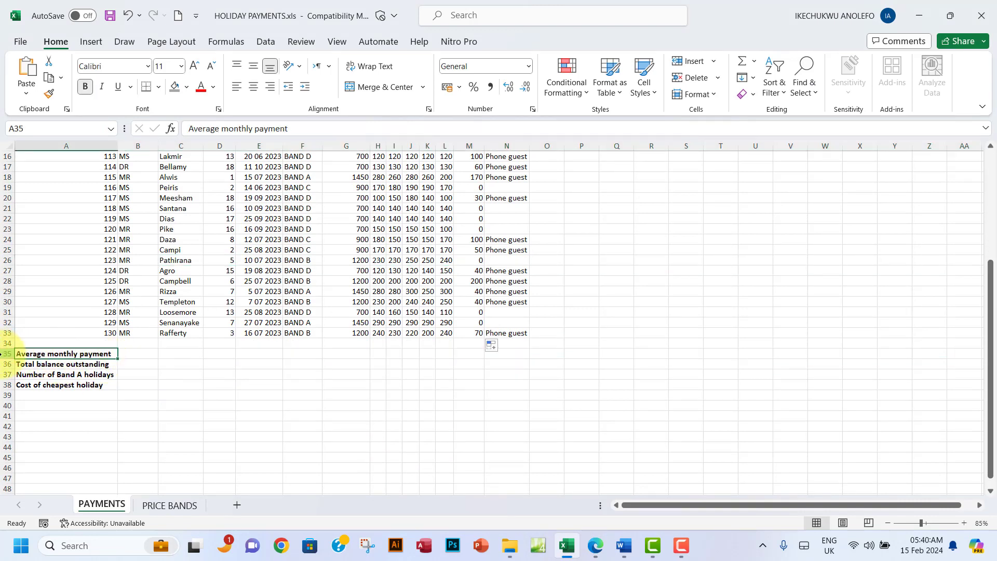
left_click(4, 354)
left_click(381, 352)
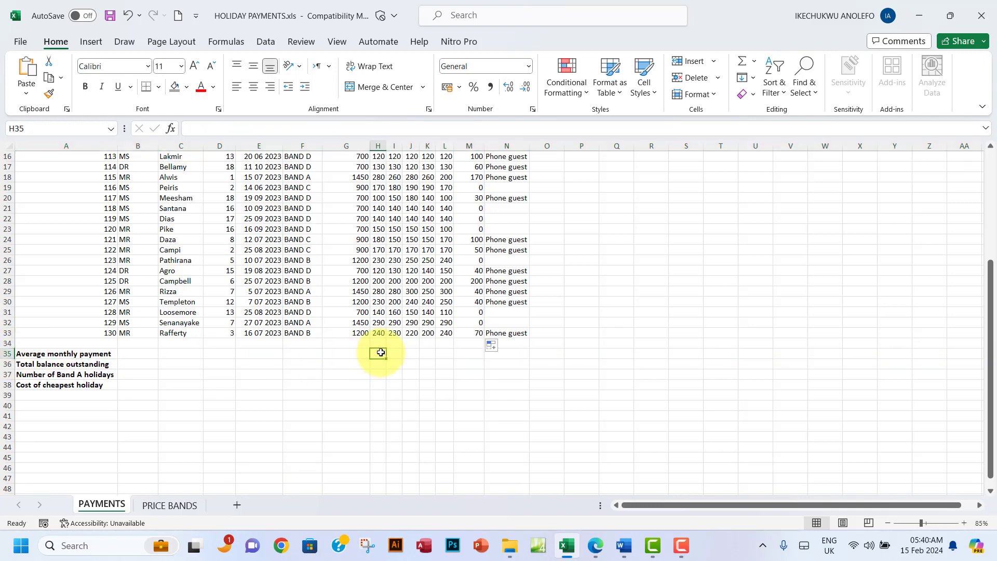
scroll(380, 353, "up", 5)
scroll(402, 351, "down", 7)
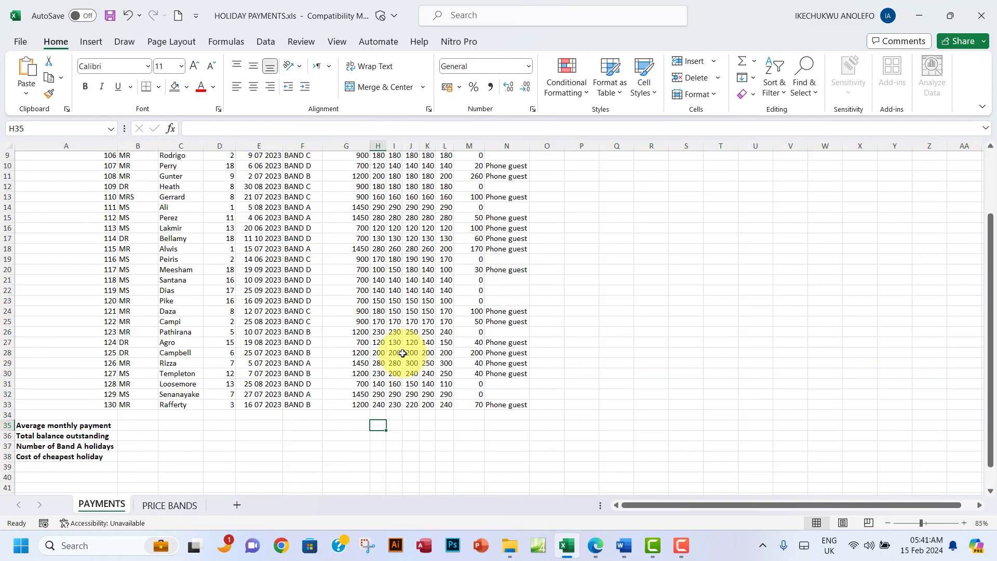
left_click(597, 553)
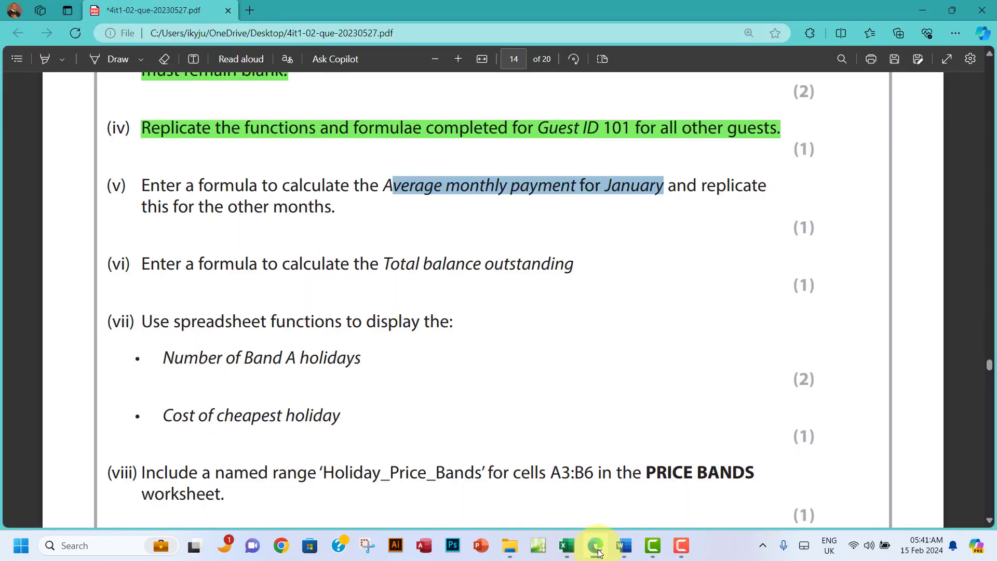
left_click(600, 553)
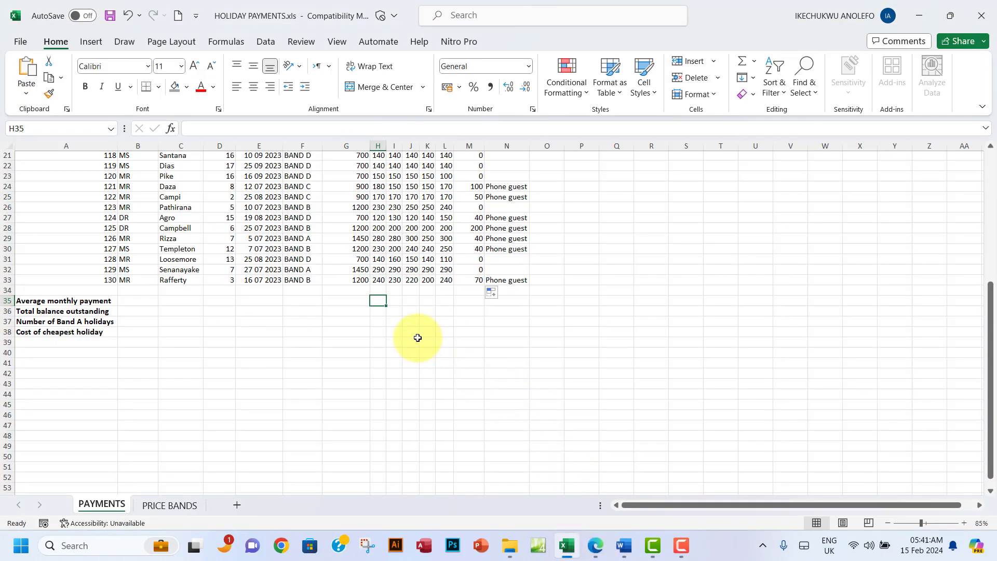
Step: Enter =AVERAGE(H4:H33) in H35 for the January average monthly payment
type("=")
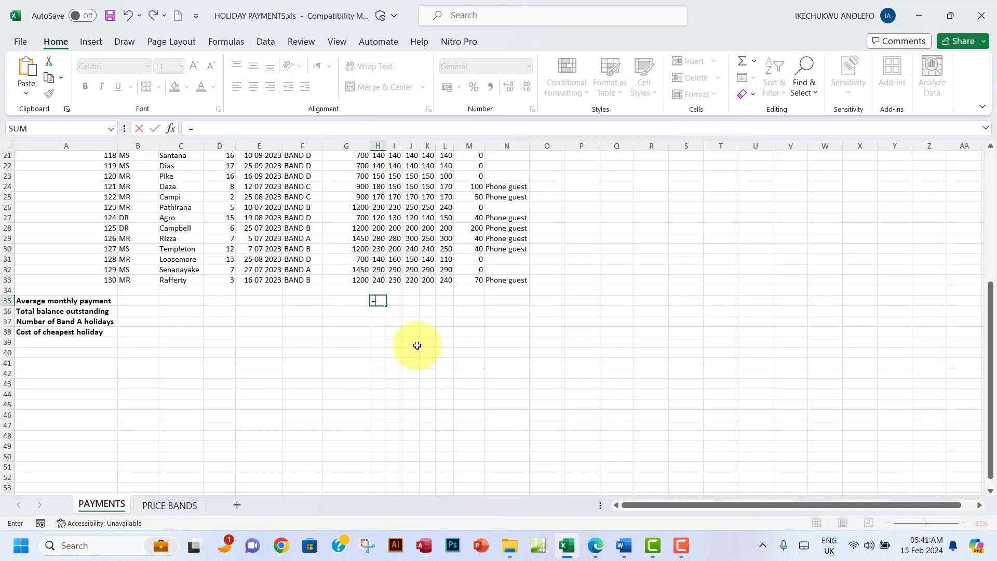
type("avera")
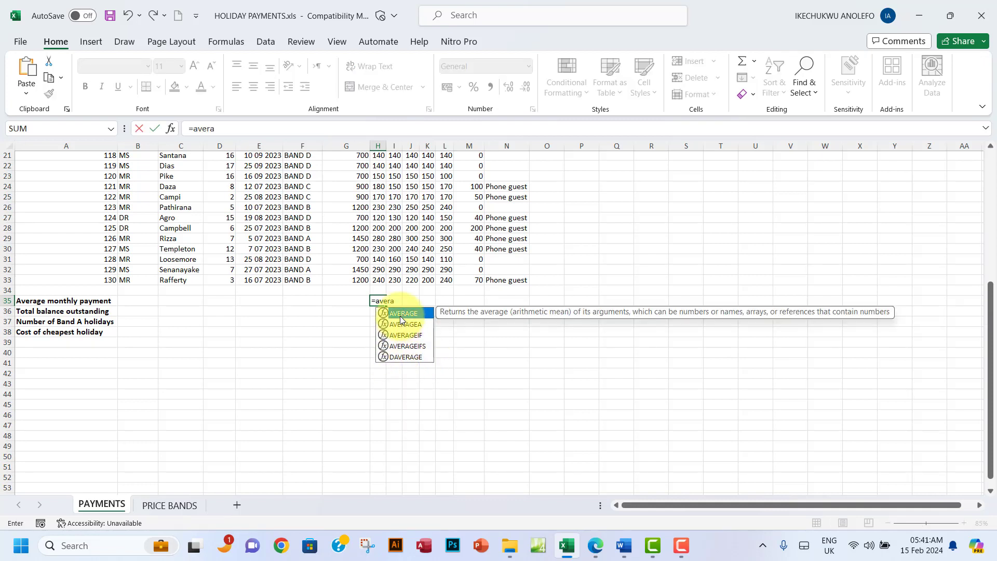
double_click(403, 314)
scroll(493, 262, "up", 7)
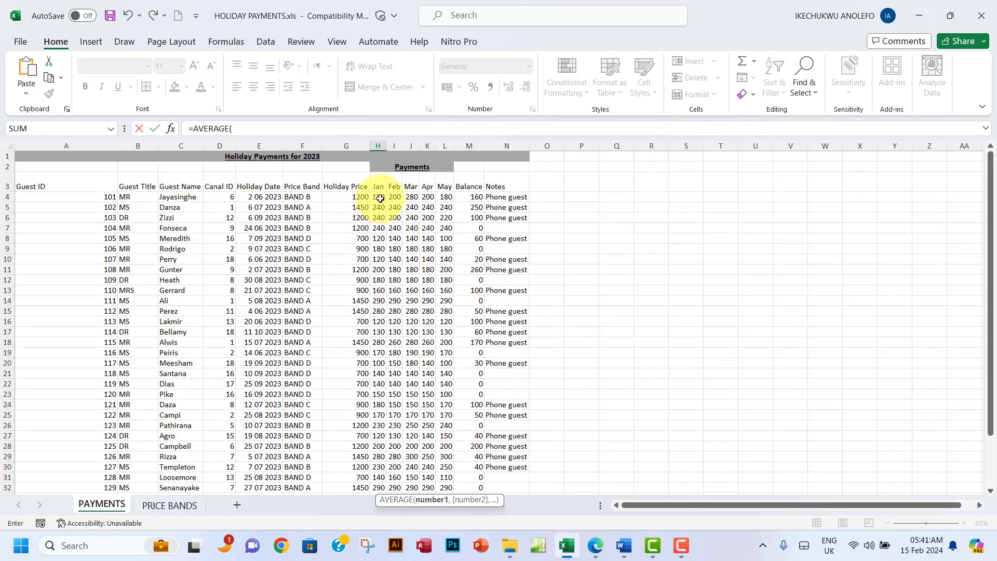
left_click_drag(381, 199, 379, 441)
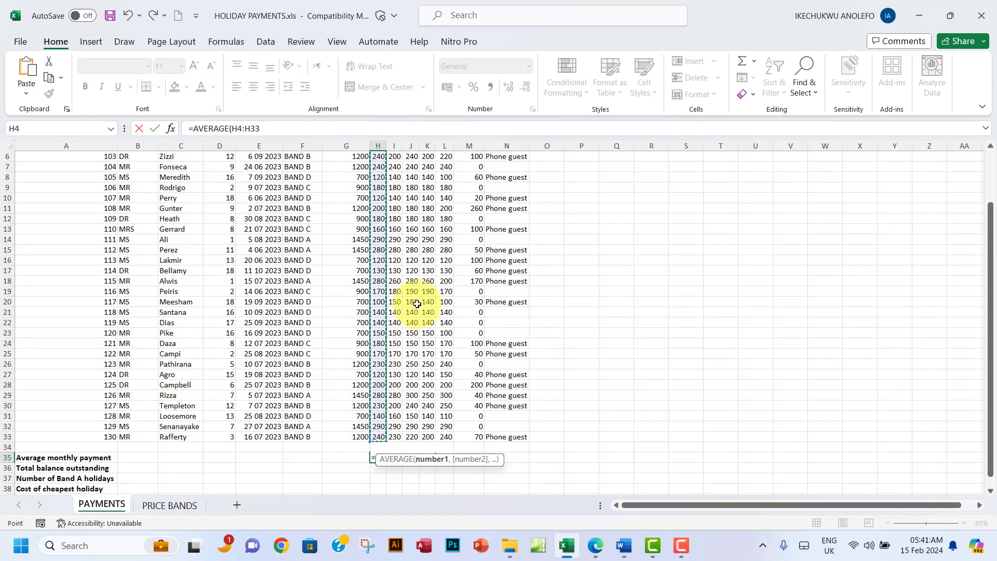
key("Return")
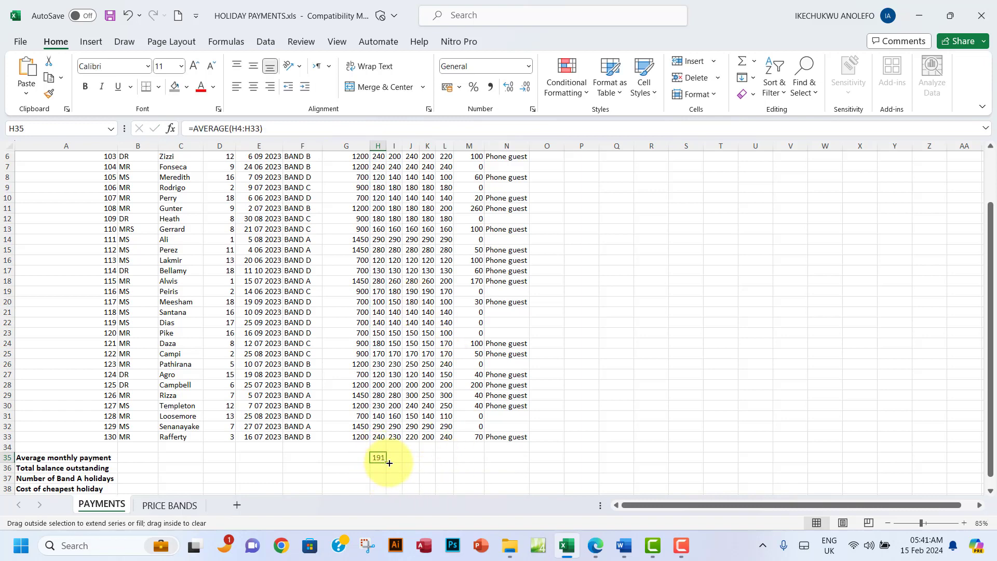
Step: Copy the January average across to L35, giving 191, 191, 199, 191, 188
left_click_drag(390, 463, 453, 459)
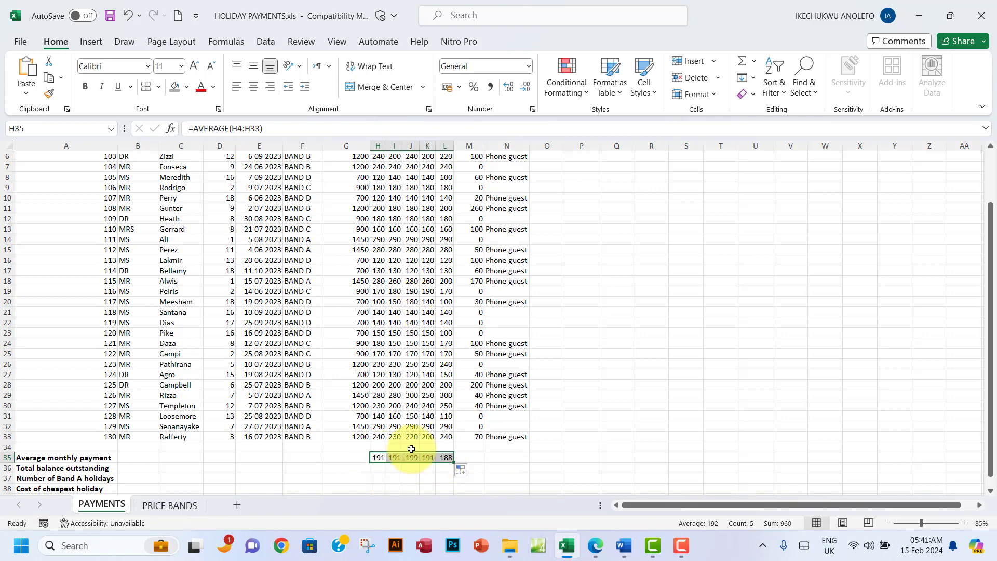
scroll(411, 449, "up", 2)
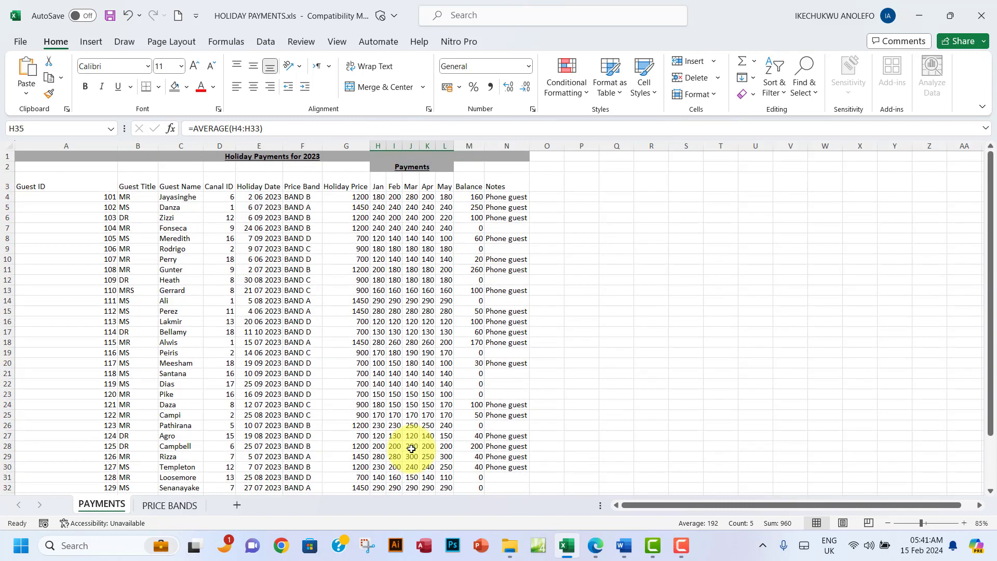
scroll(412, 449, "down", 5)
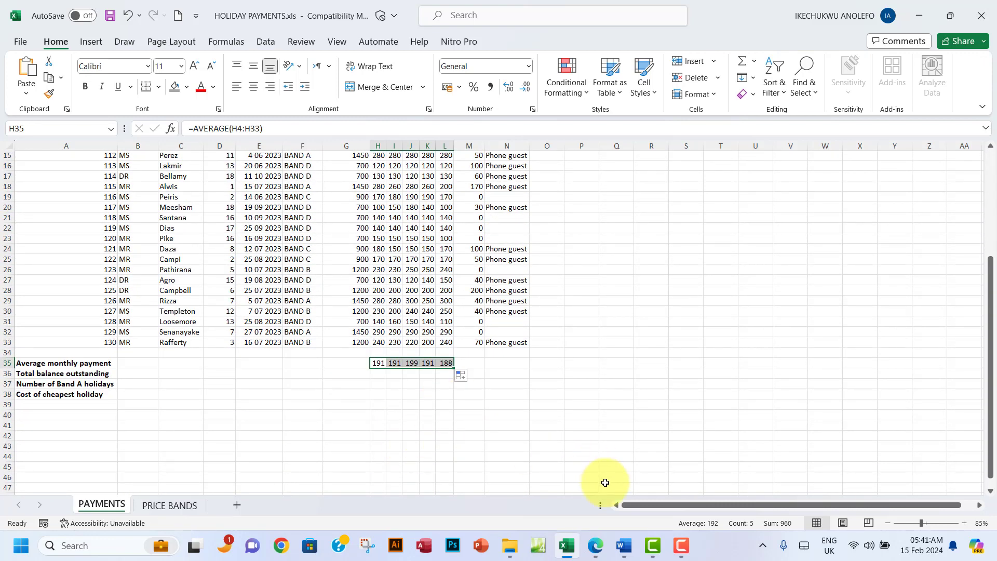
left_click(598, 548)
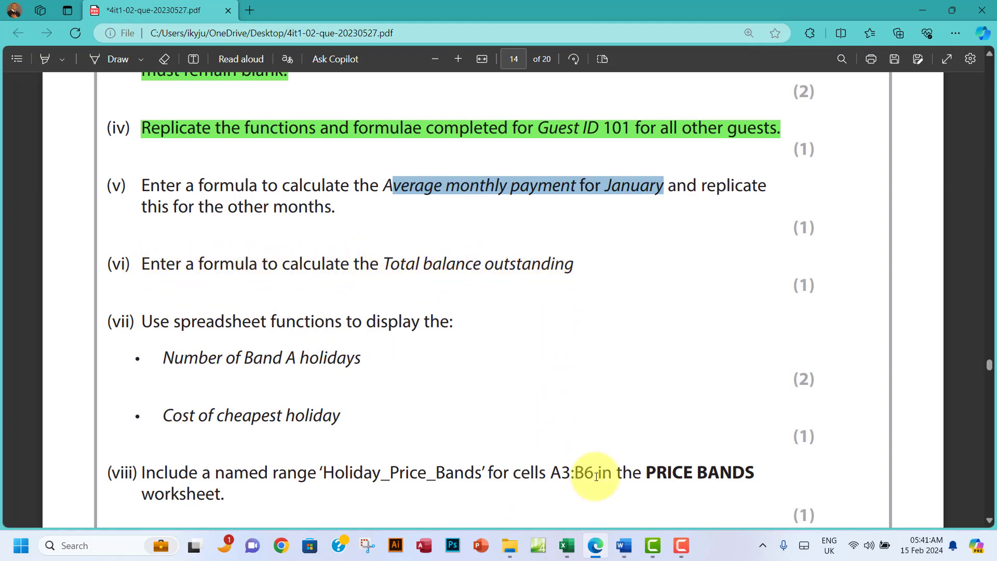
Step: Enter =SUM(M4:M33) in M36 so Total balance outstanding shows 1900
left_click(566, 546)
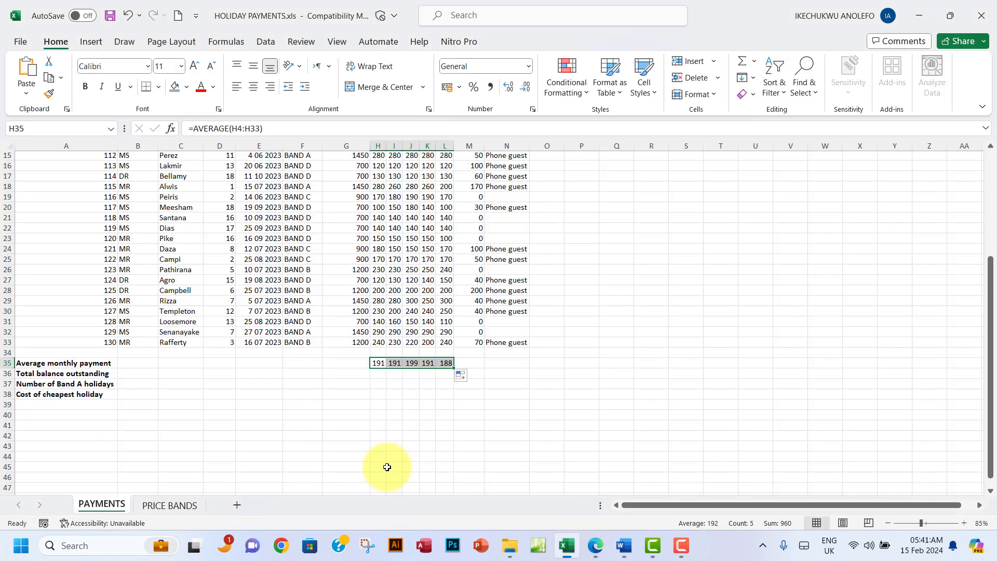
left_click(7, 374)
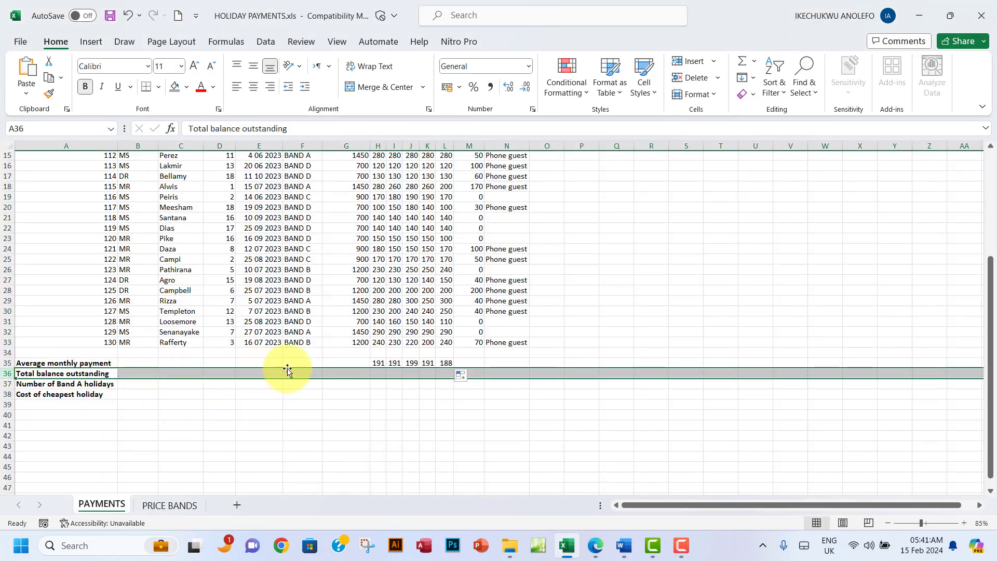
left_click(481, 373)
scroll(481, 373, "up", 5)
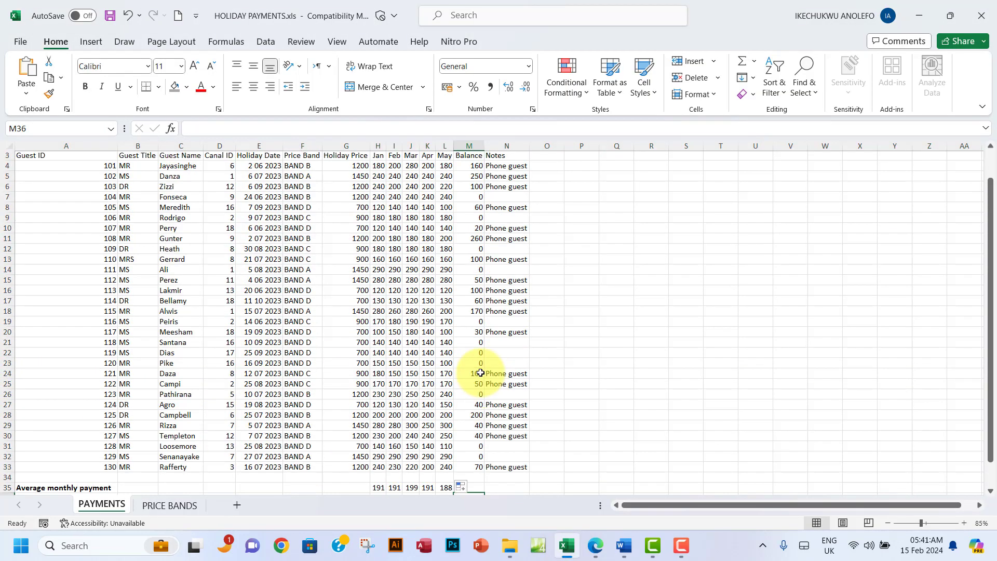
scroll(481, 373, "down", 4)
scroll(481, 373, "down", 4)
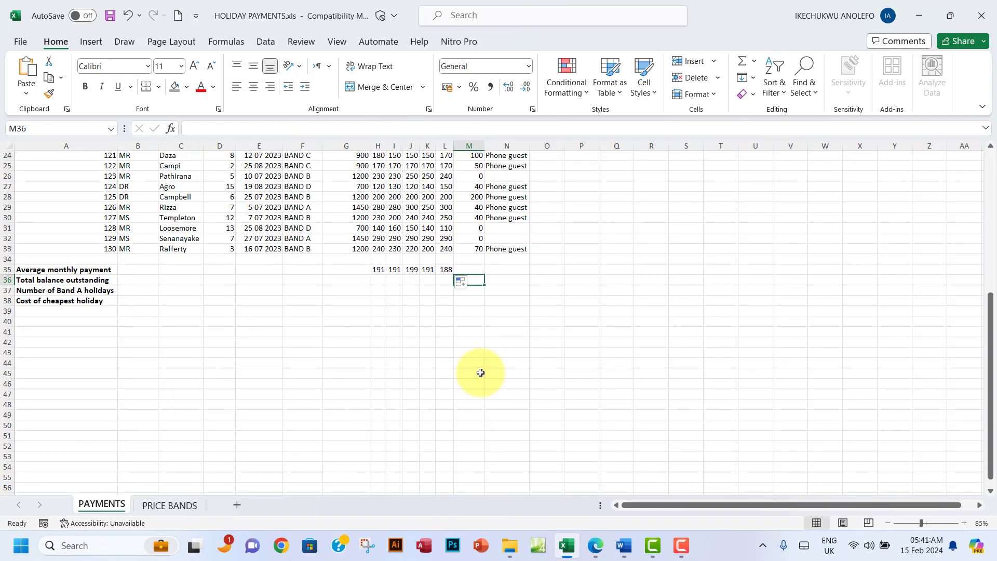
type("=sum")
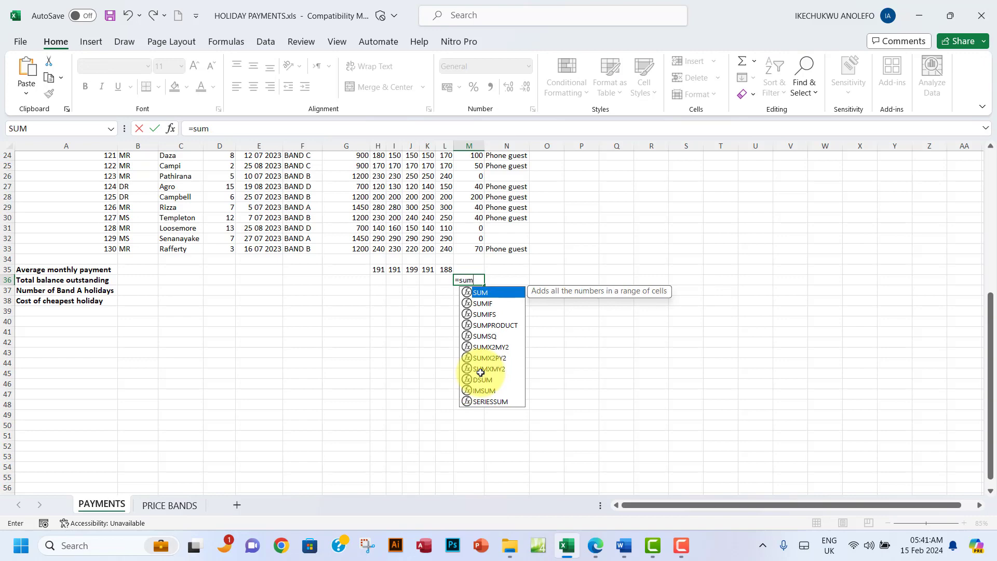
type("(")
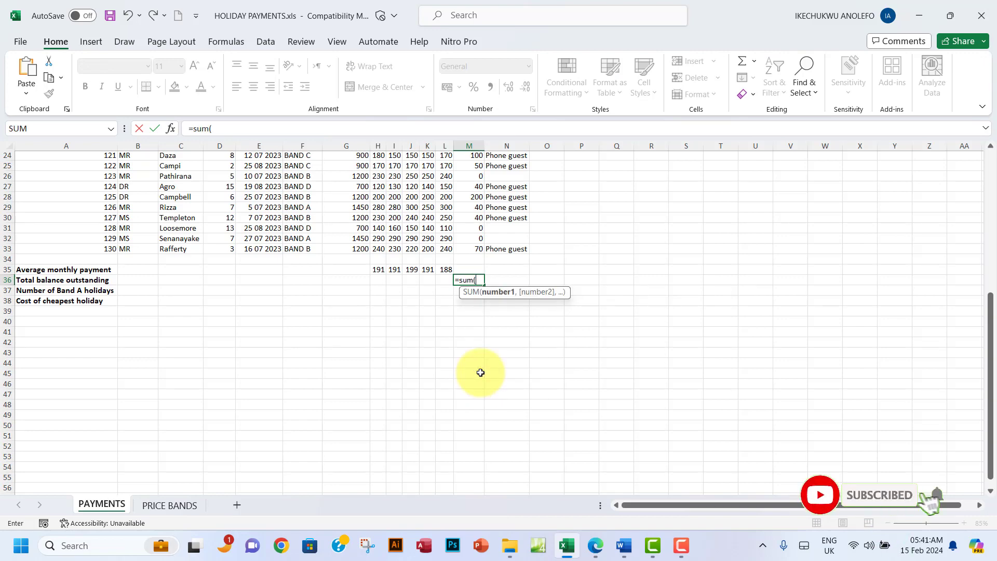
scroll(480, 373, "up", 8)
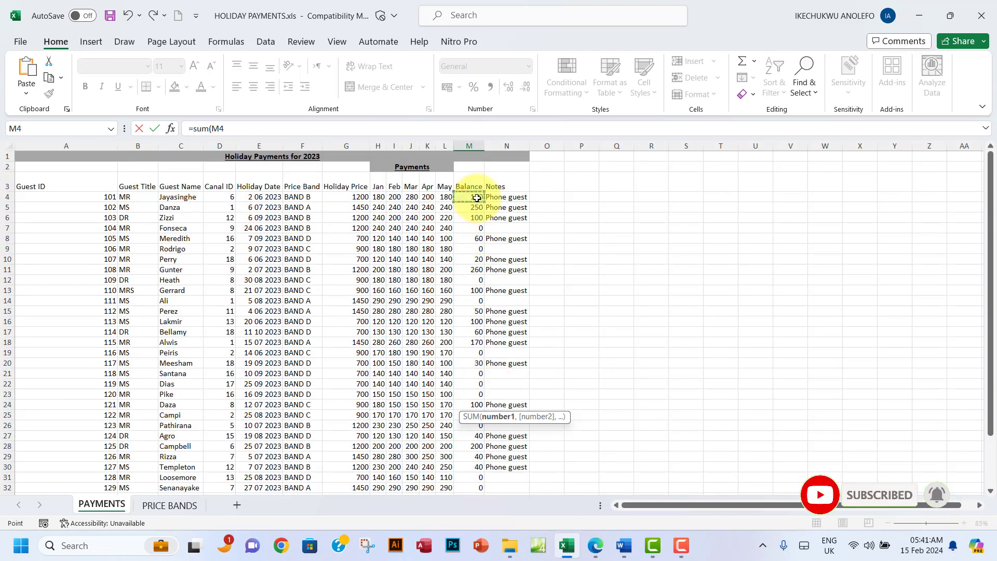
left_click_drag(477, 198, 465, 425)
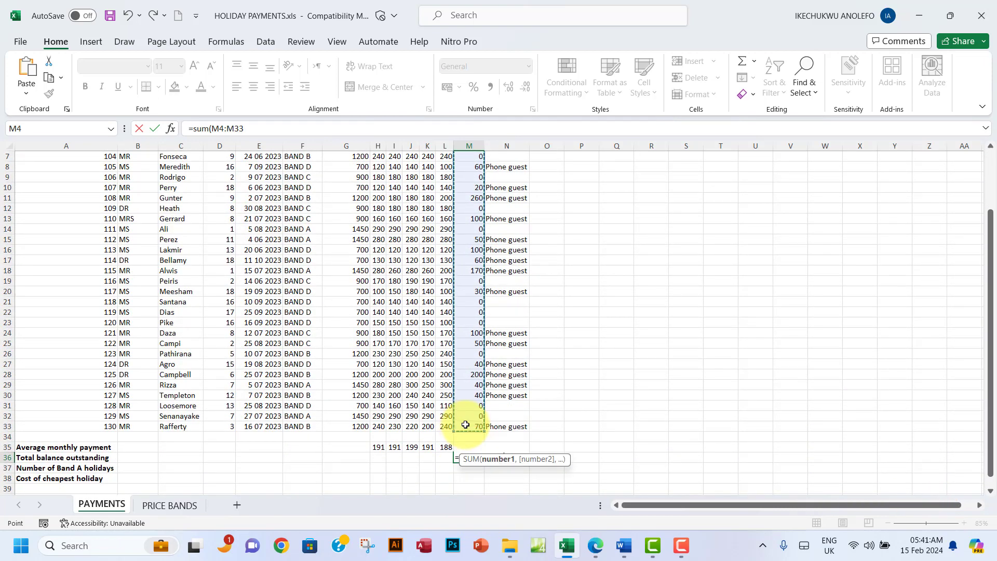
key("Return")
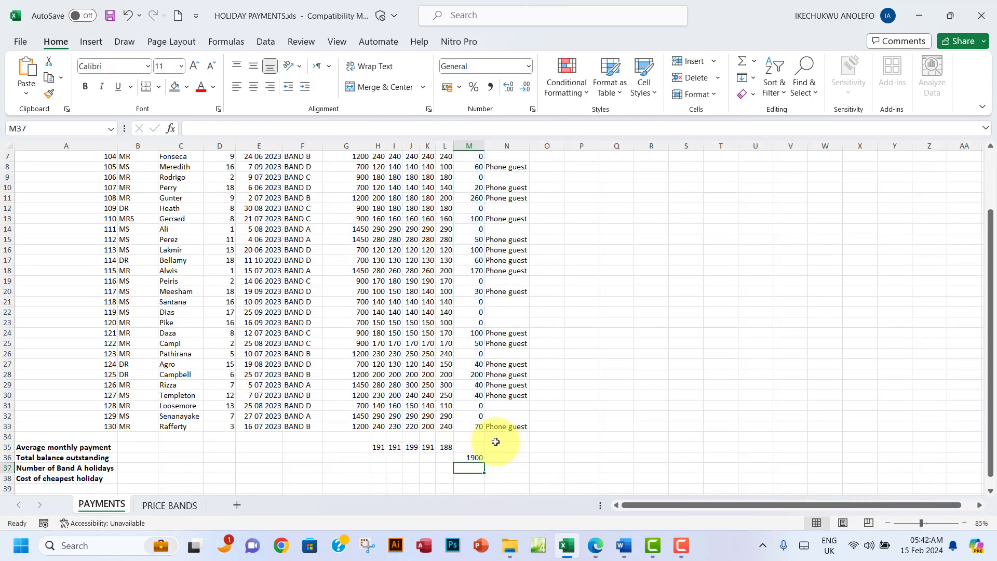
left_click(597, 548)
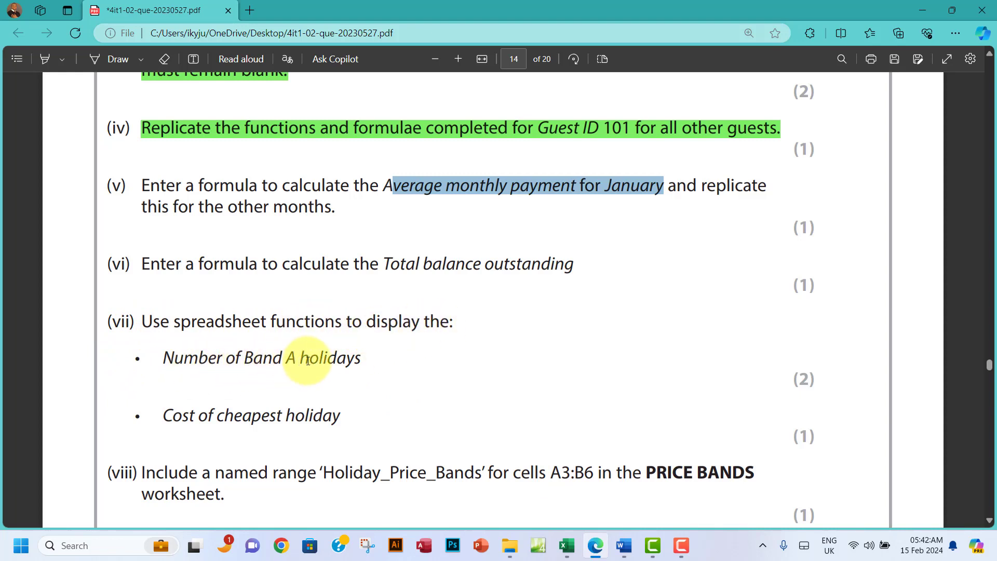
Step: Start a COUNTIF formula in F37 over the Price Band range F4:F33
left_click(567, 544)
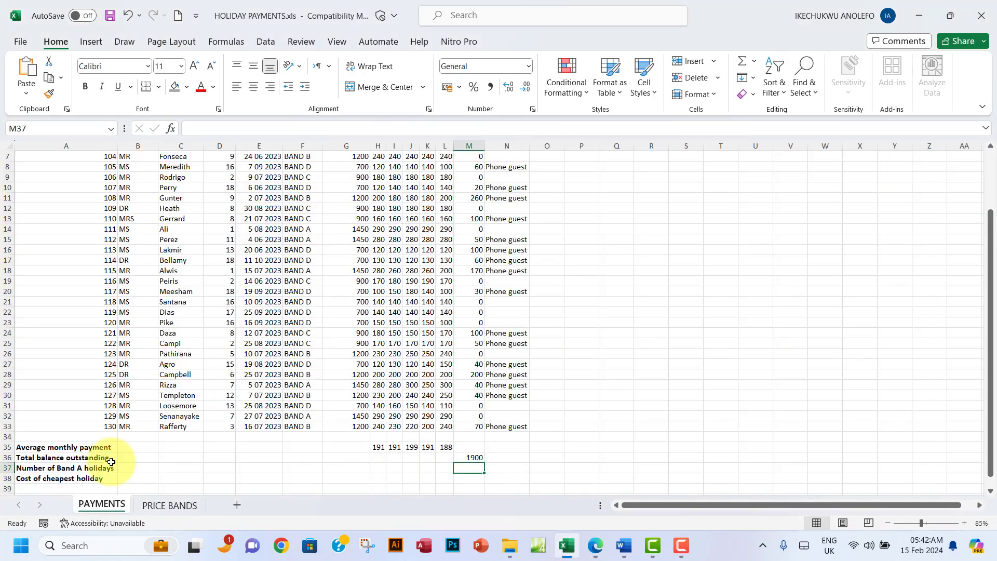
left_click(7, 468)
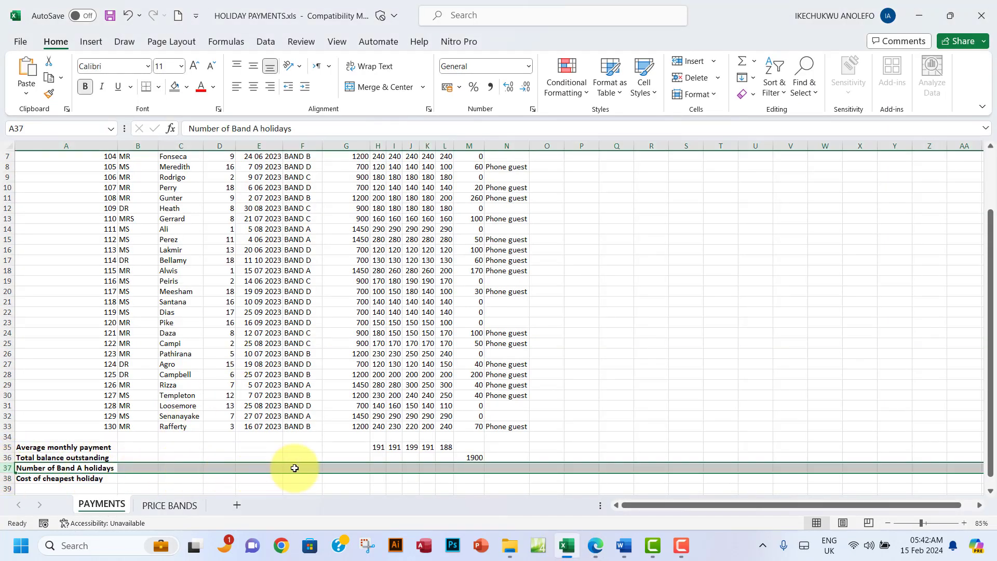
scroll(410, 451, "down", 2)
left_click(298, 407)
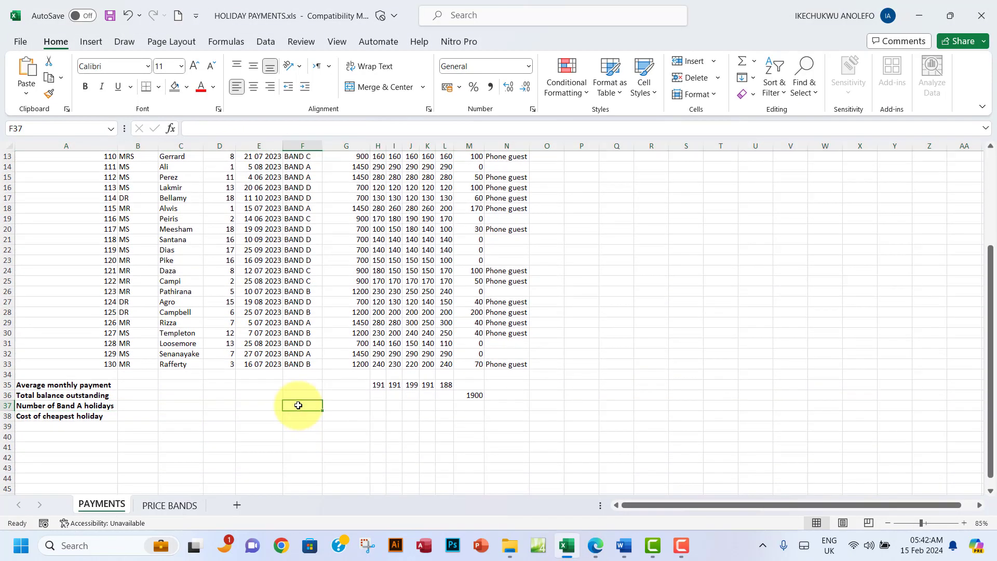
scroll(297, 405, "up", 4)
scroll(298, 405, "down", 3)
scroll(298, 405, "down", 3)
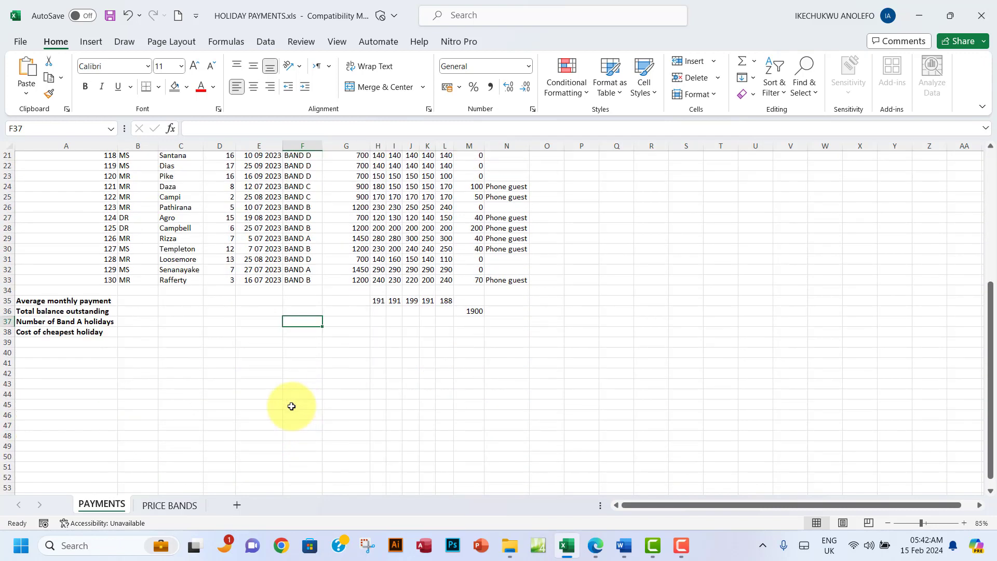
type("=")
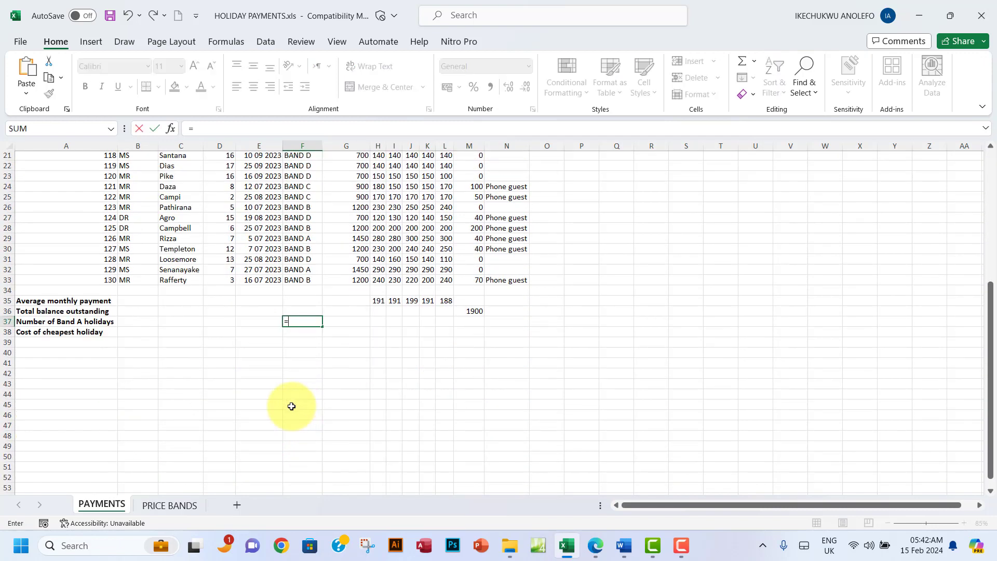
scroll(291, 406, "up", 7)
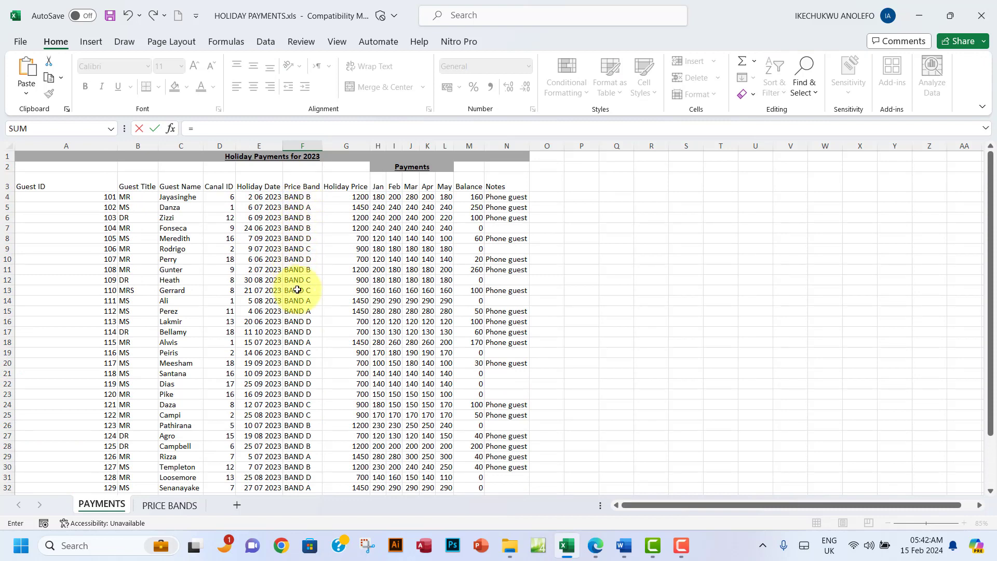
scroll(312, 440, "down", 4)
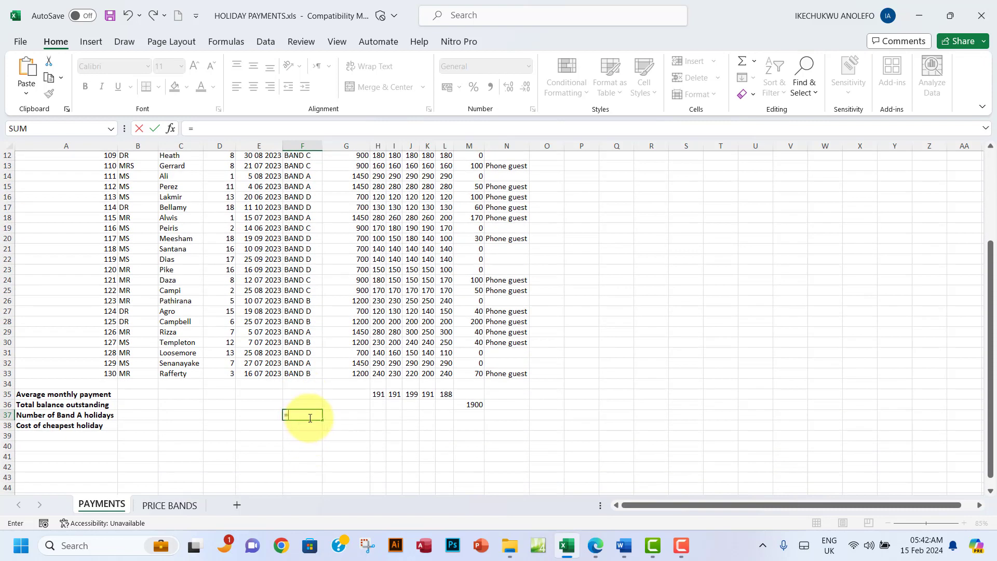
type("COUN")
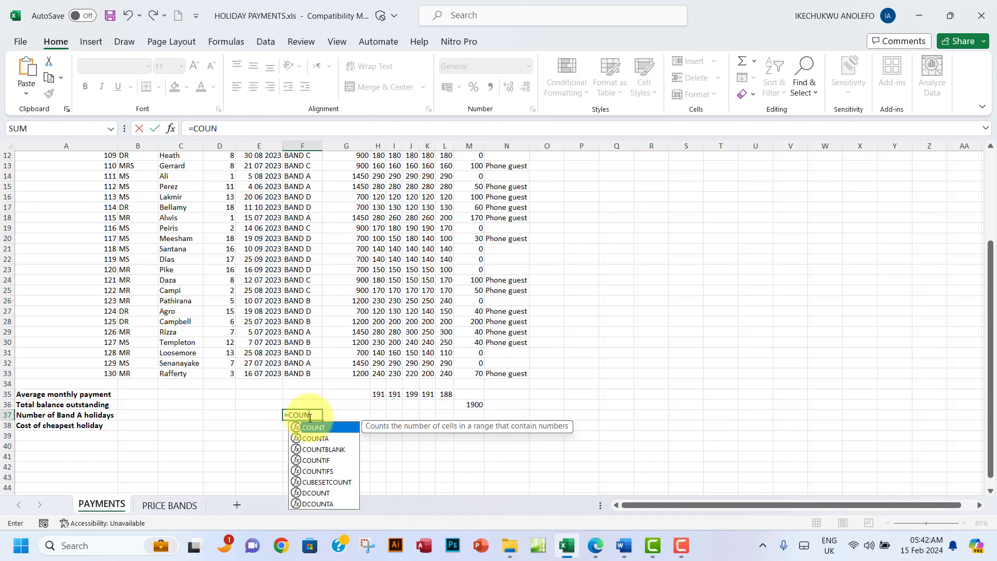
type("TIF")
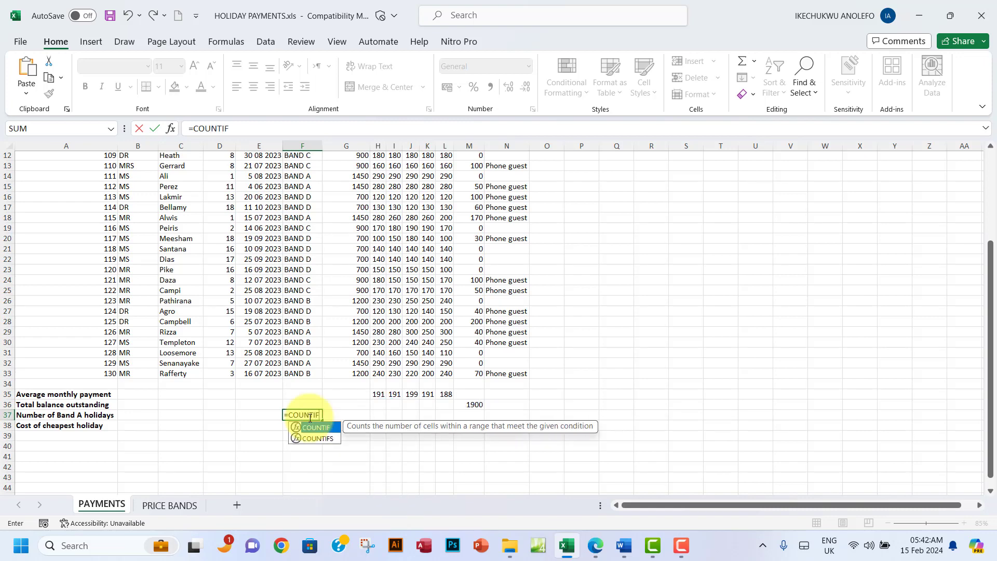
type("(")
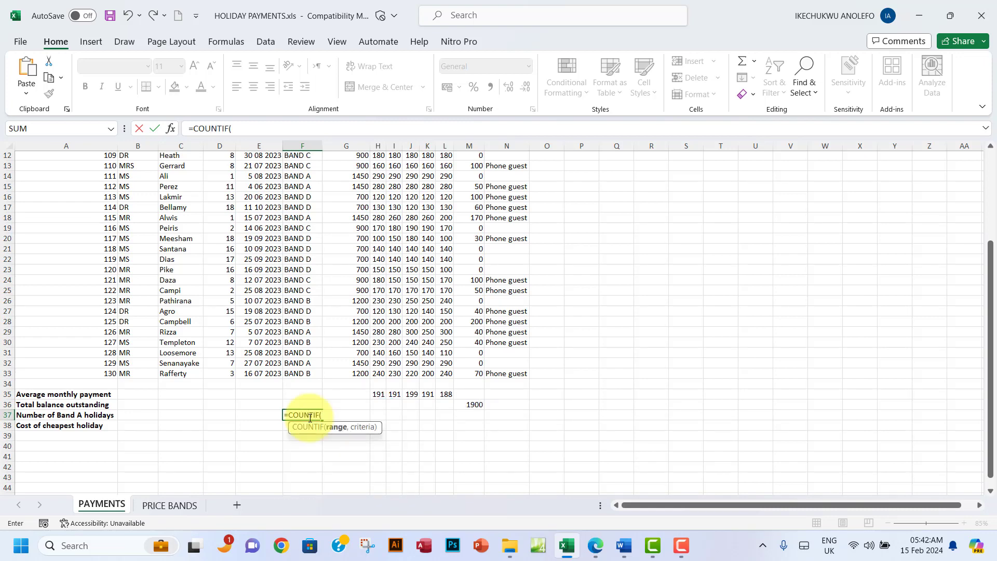
scroll(334, 343, "up", 4)
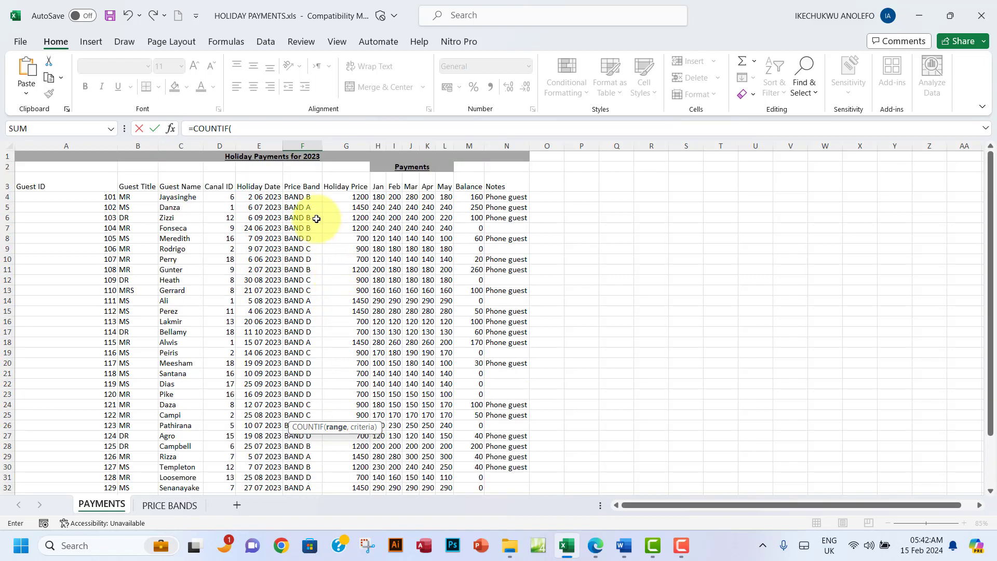
left_click_drag(300, 199, 299, 483)
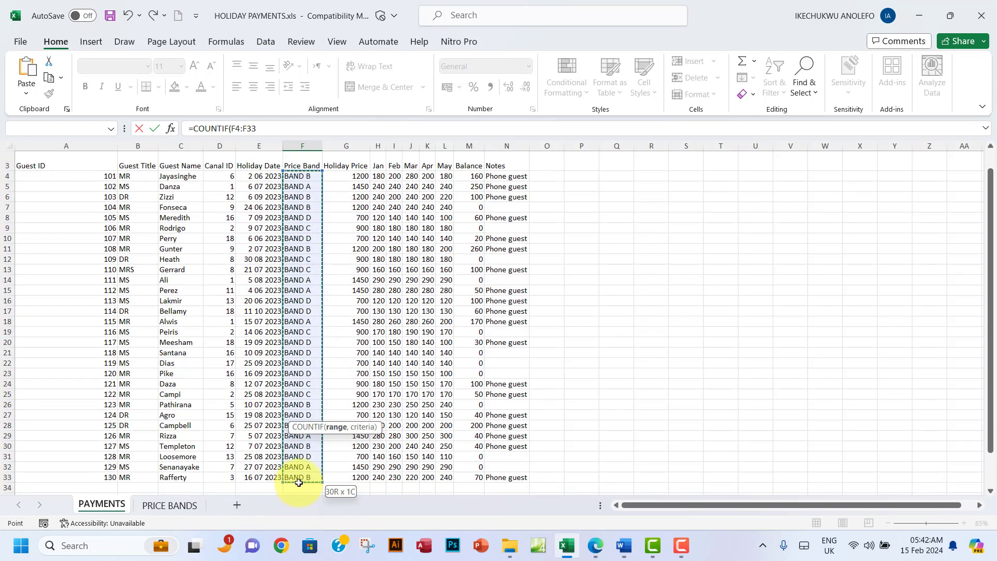
scroll(334, 438, "down", 1)
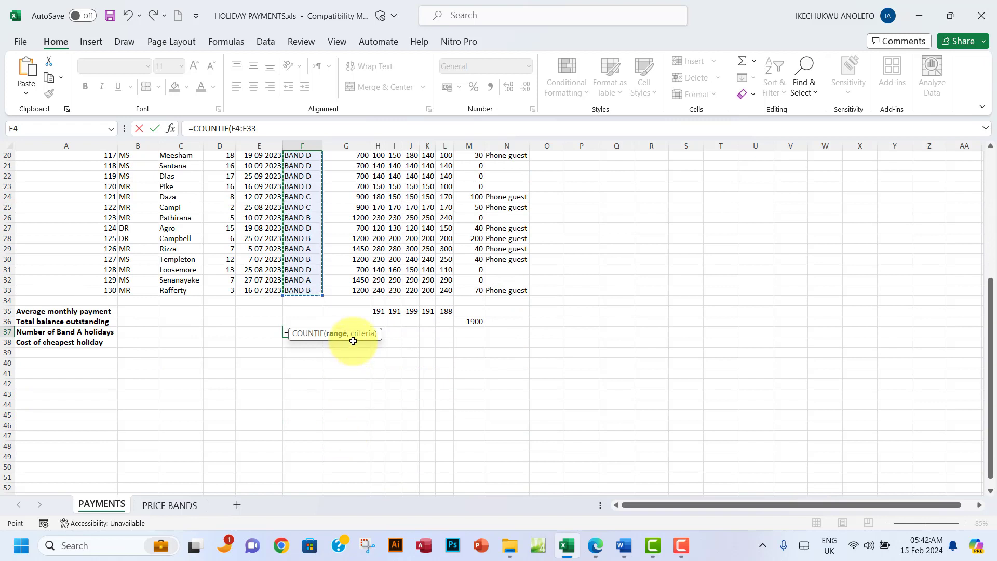
Step: Make the range $F$4:$F$33 absolute and add the criterion "BAND A", giving 6
left_click(264, 131)
left_click_drag(264, 131, 232, 133)
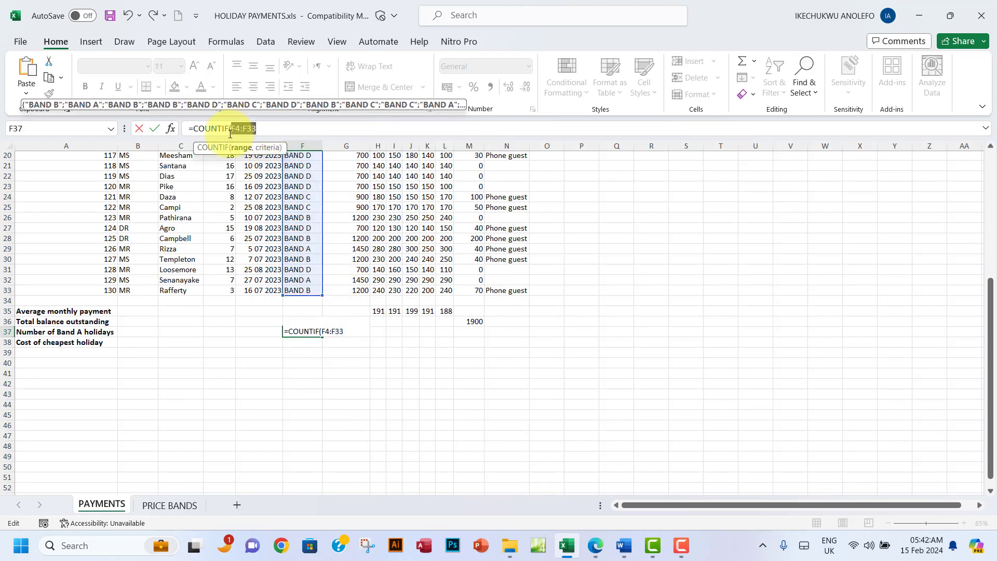
key("F4")
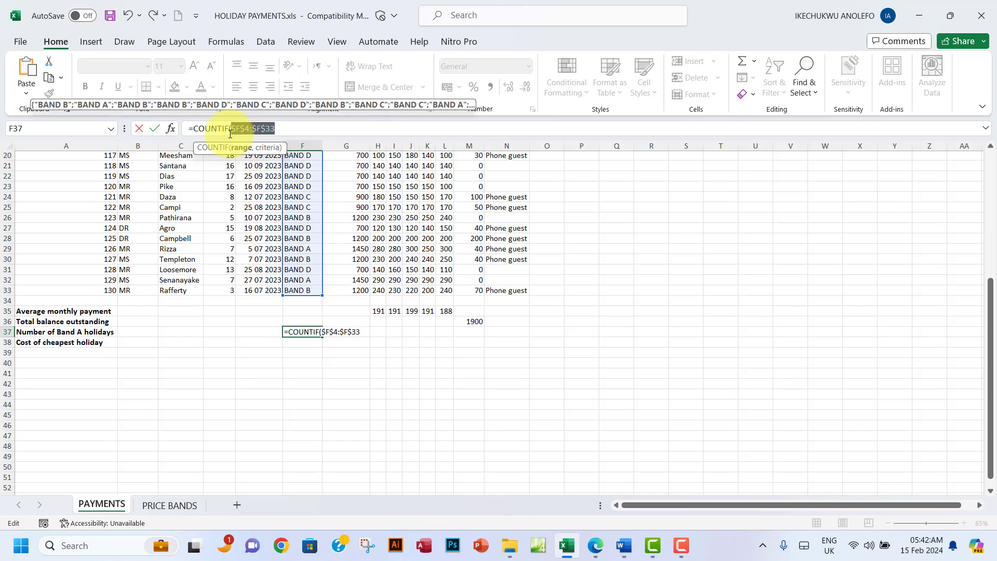
left_click(317, 129)
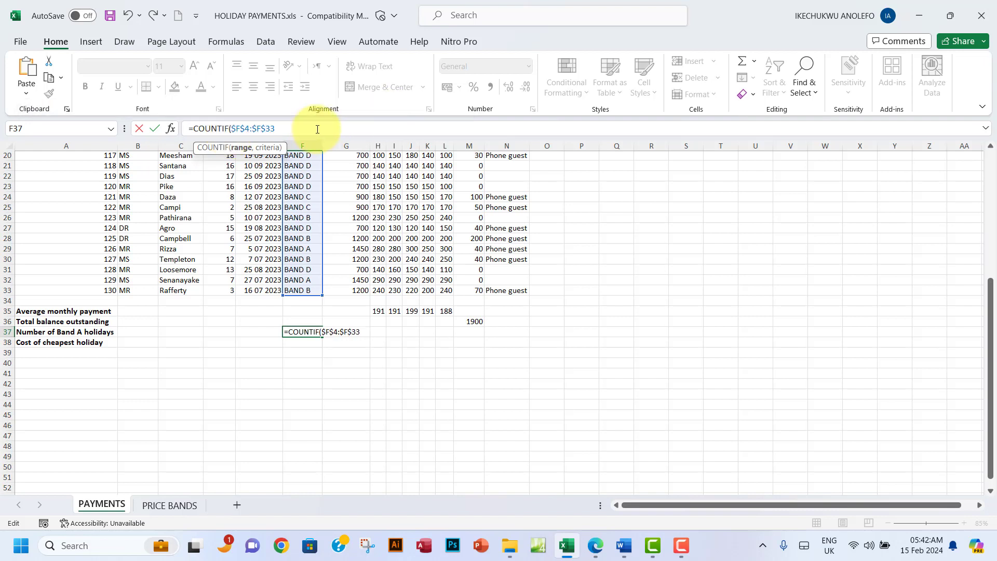
type(",")
key("Left")
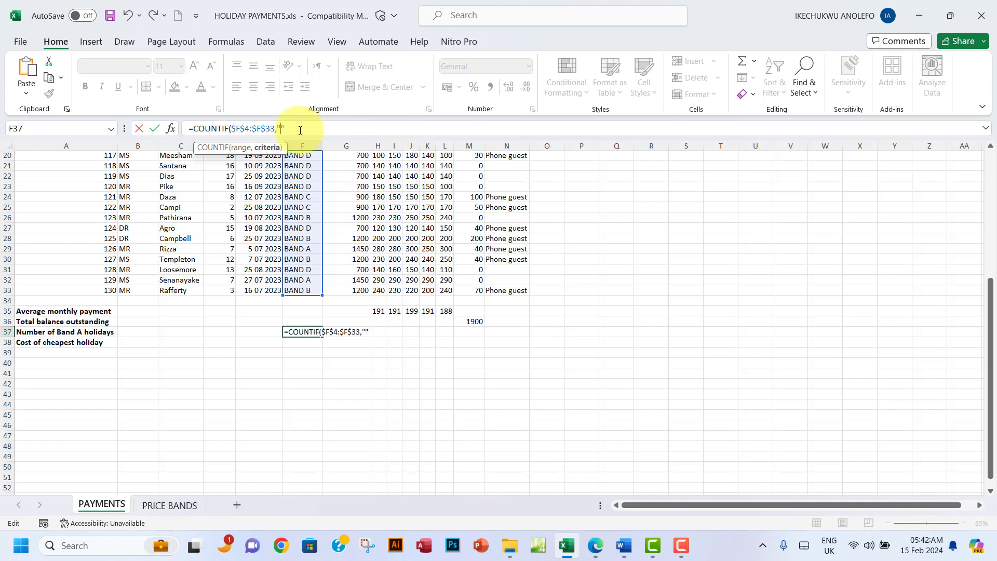
type("BAND A\"")
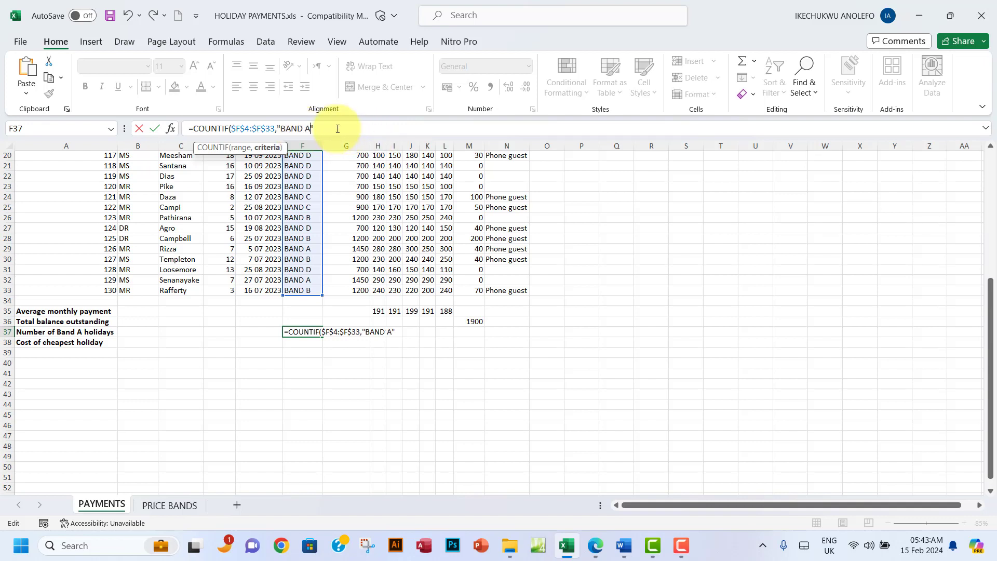
type(")")
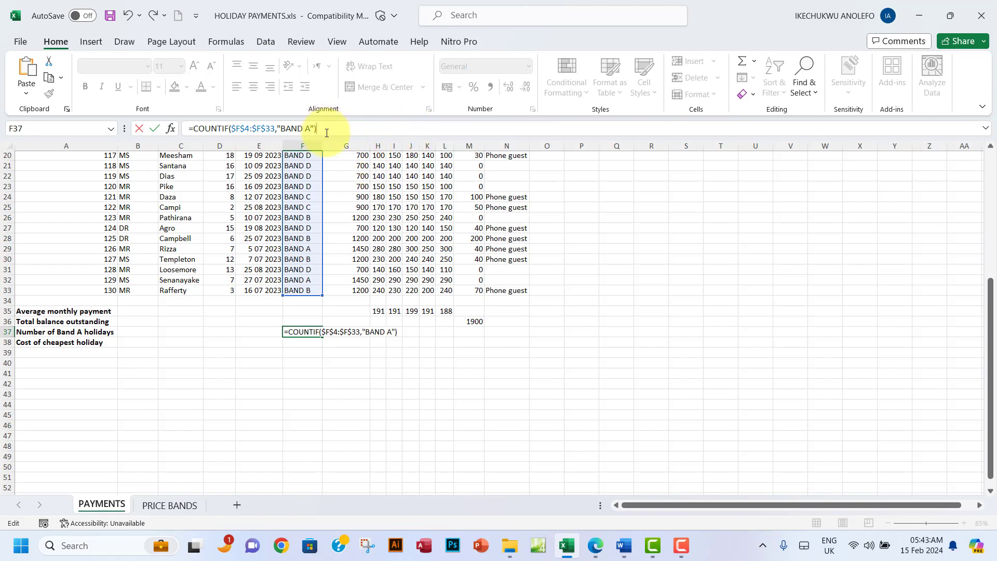
key("Return")
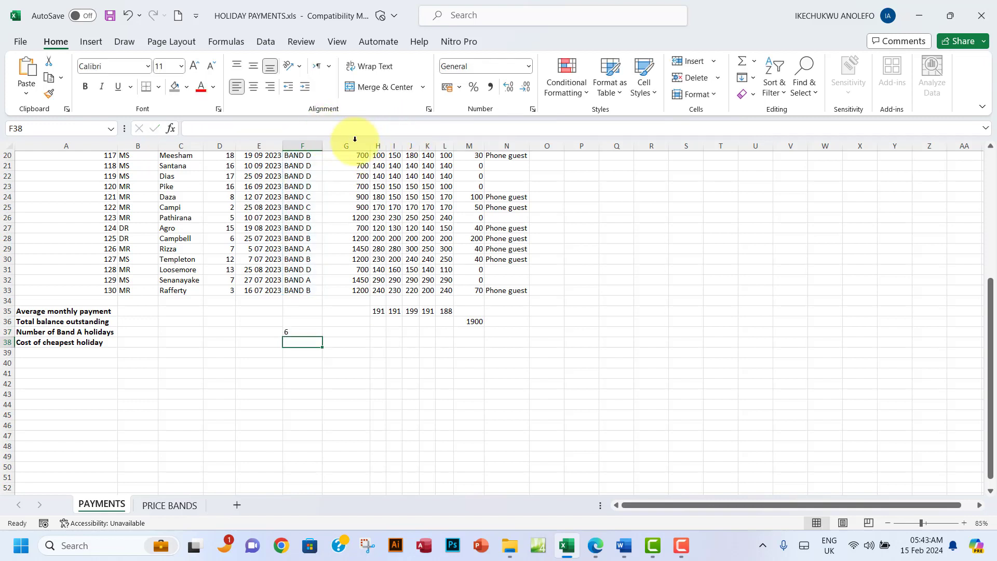
Step: Verify the Band A count against the Price Band entries and read the next question
left_click(306, 332)
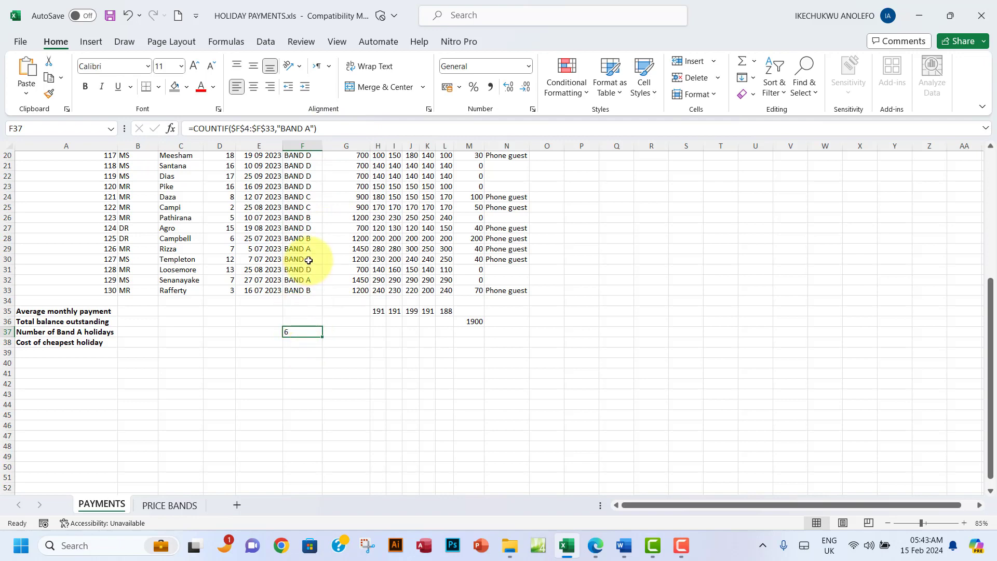
scroll(308, 261, "up", 7)
left_click_drag(302, 197, 301, 480)
scroll(321, 308, "down", 5)
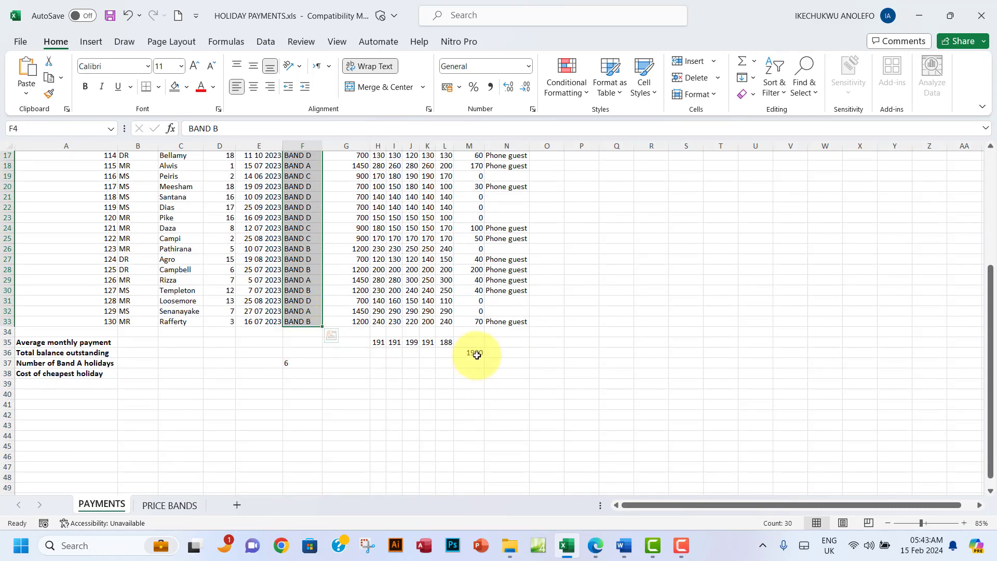
left_click(595, 545)
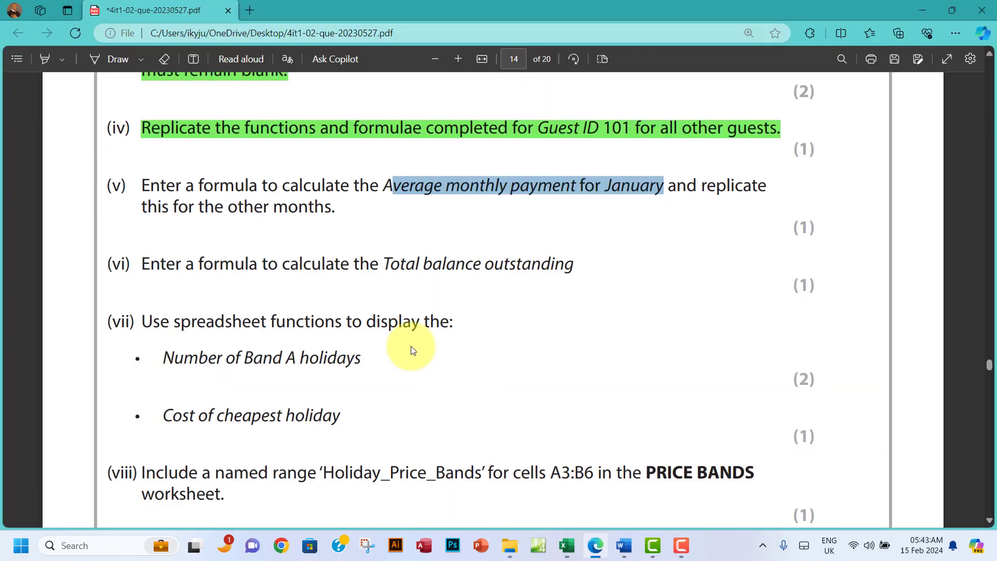
scroll(411, 347, "down", 2)
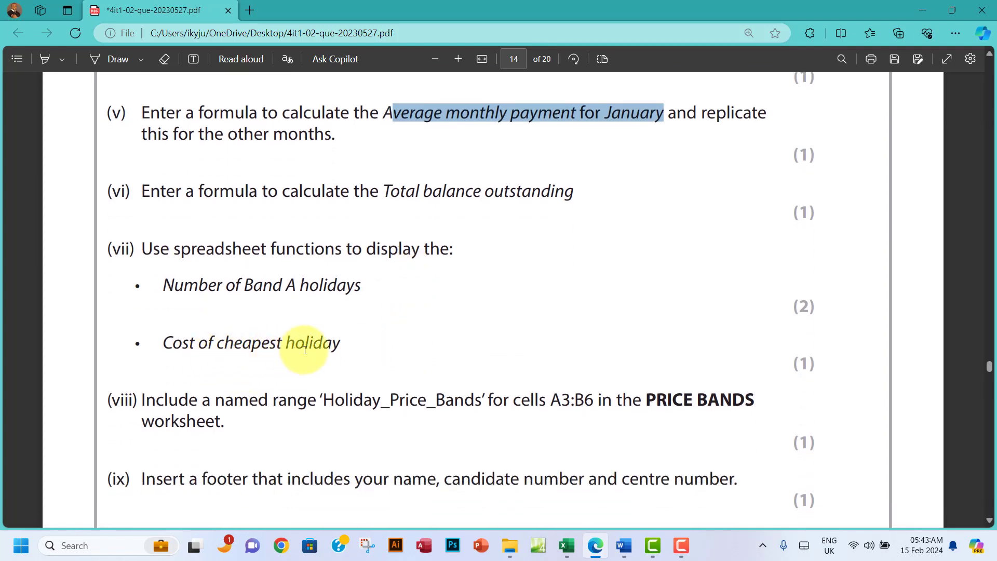
Step: Enter =MIN(G4:G33) in G38 so Cost of cheapest holiday shows 700
left_click(571, 548)
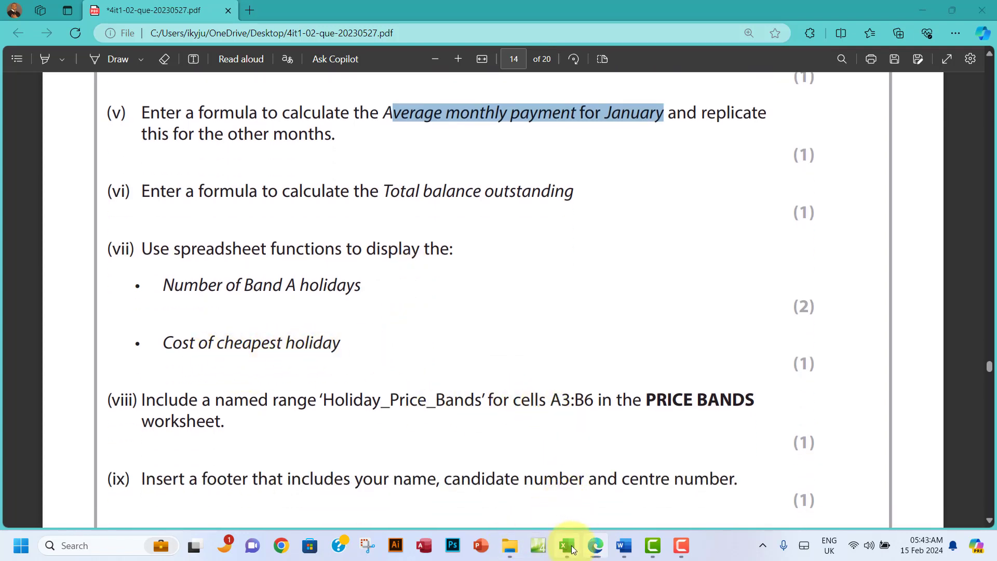
left_click(3, 373)
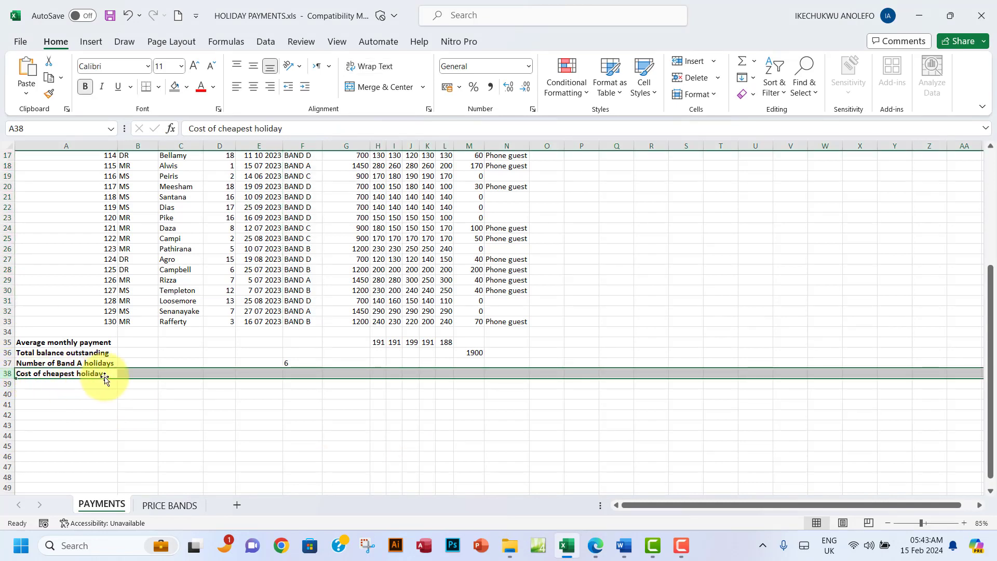
left_click(357, 376)
scroll(357, 374, "up", 6)
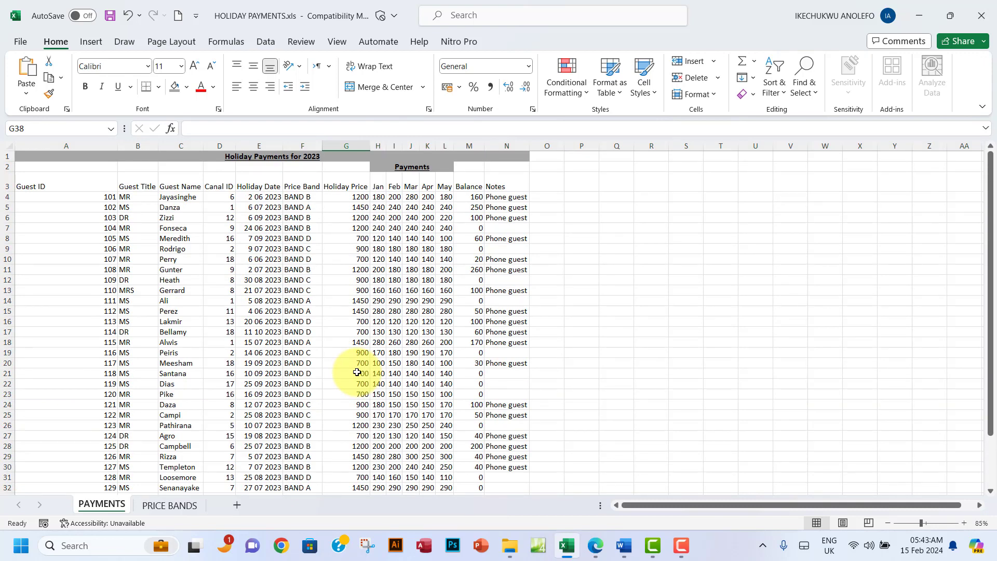
scroll(357, 372, "down", 4)
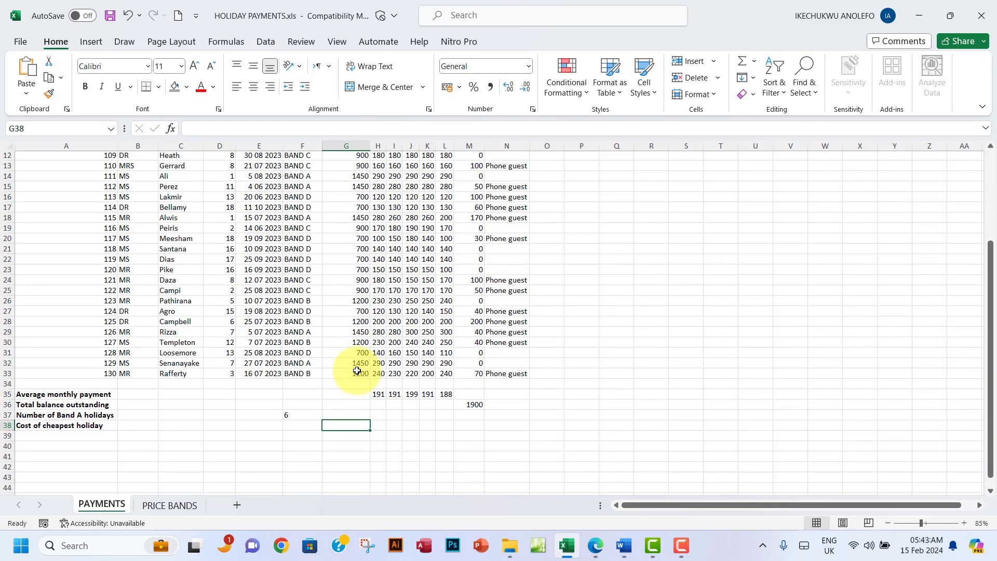
type("=MIN")
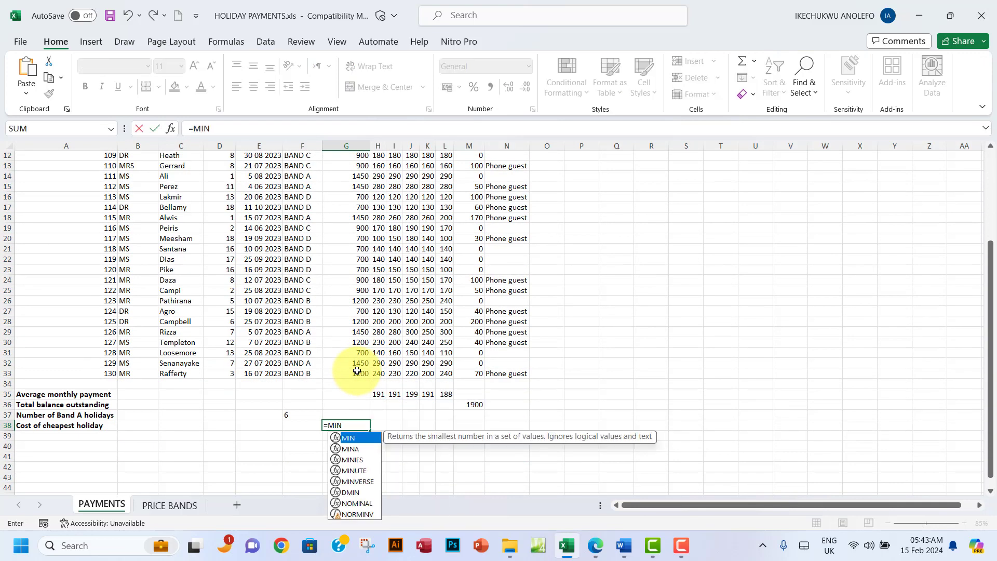
type("(")
scroll(357, 372, "up", 4)
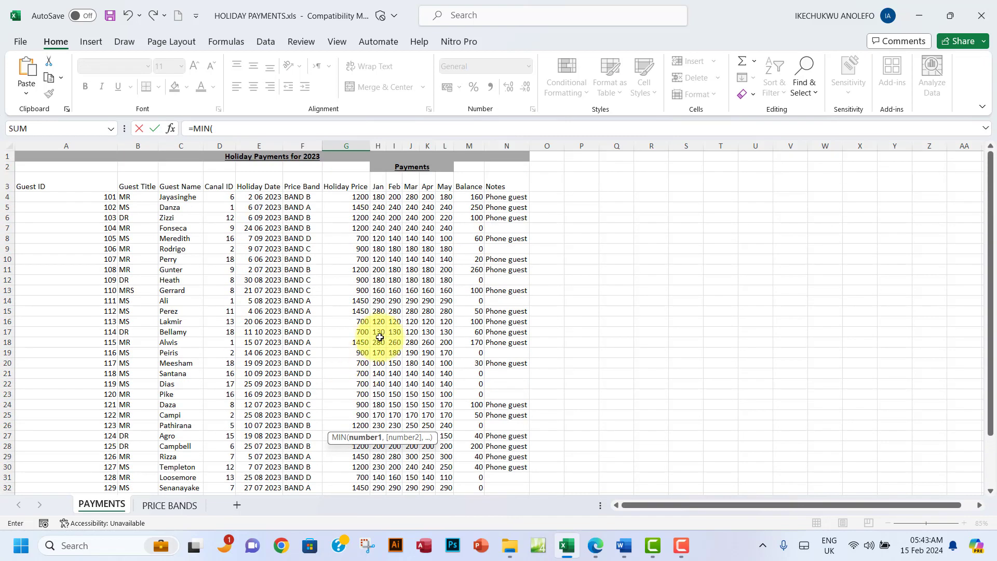
left_click_drag(352, 198, 361, 475)
scroll(406, 413, "down", 5)
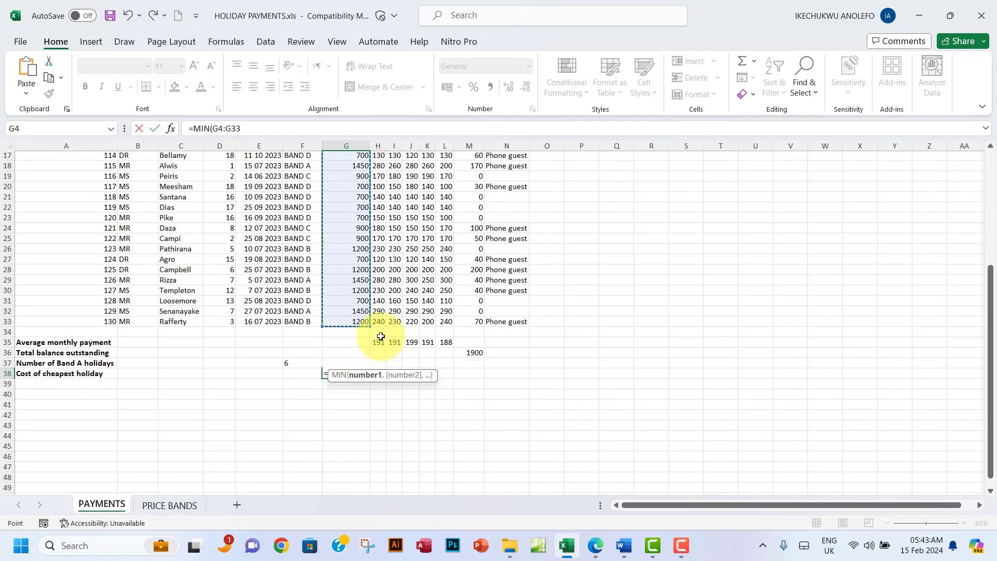
key("Return")
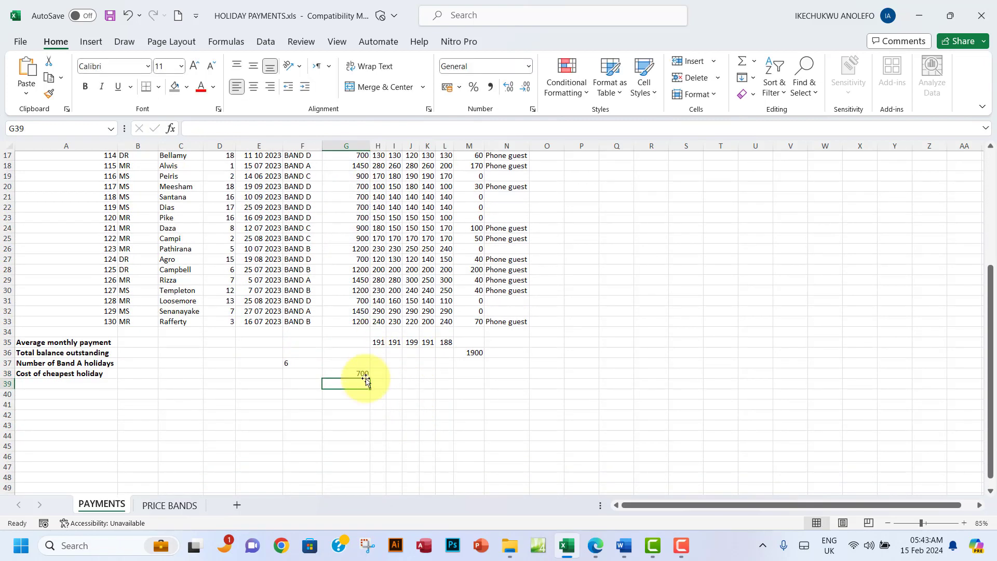
left_click(342, 373)
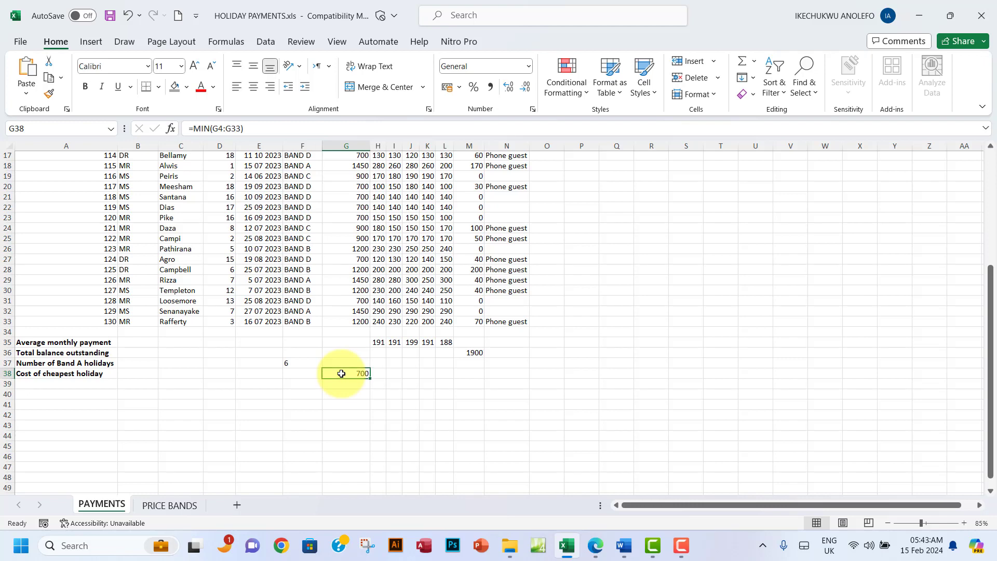
scroll(341, 373, "up", 1)
Step: Highlight questions (v) to (vii) green and copy the range name 'Holiday_Price_Bands'
left_click(596, 545)
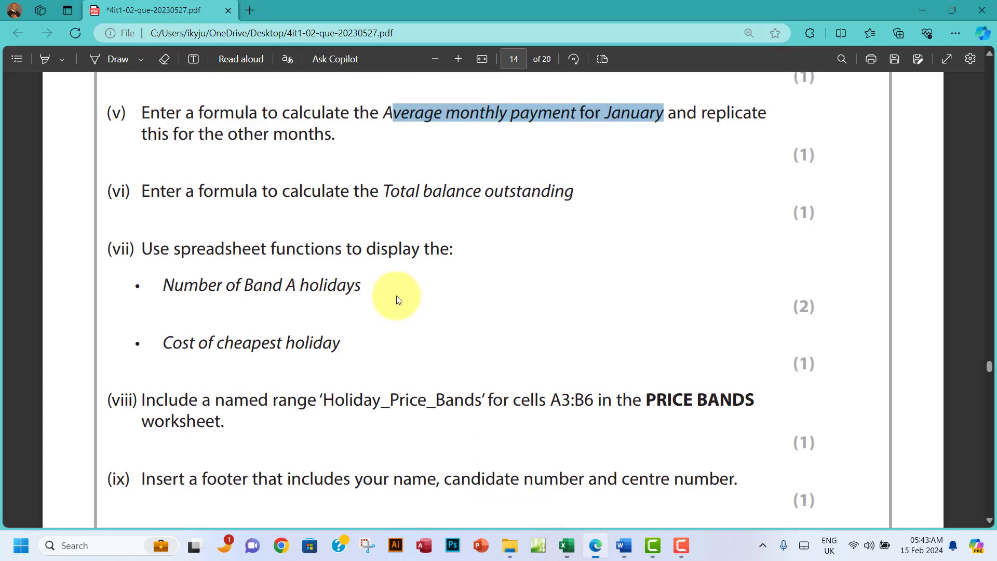
left_click_drag(136, 112, 340, 344)
left_click(366, 274)
mouse_move(370, 277)
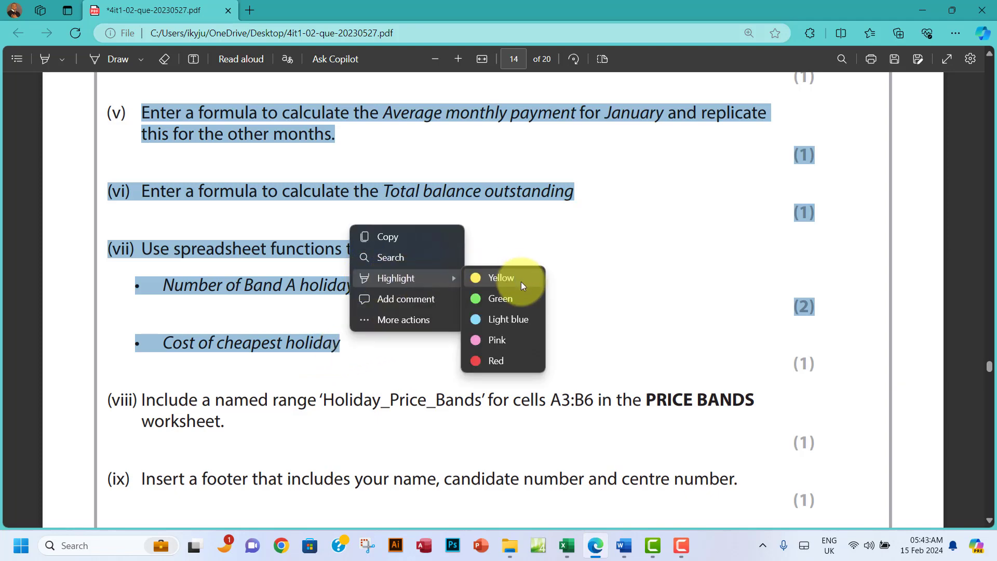
left_click(500, 299)
scroll(500, 297, "down", 5)
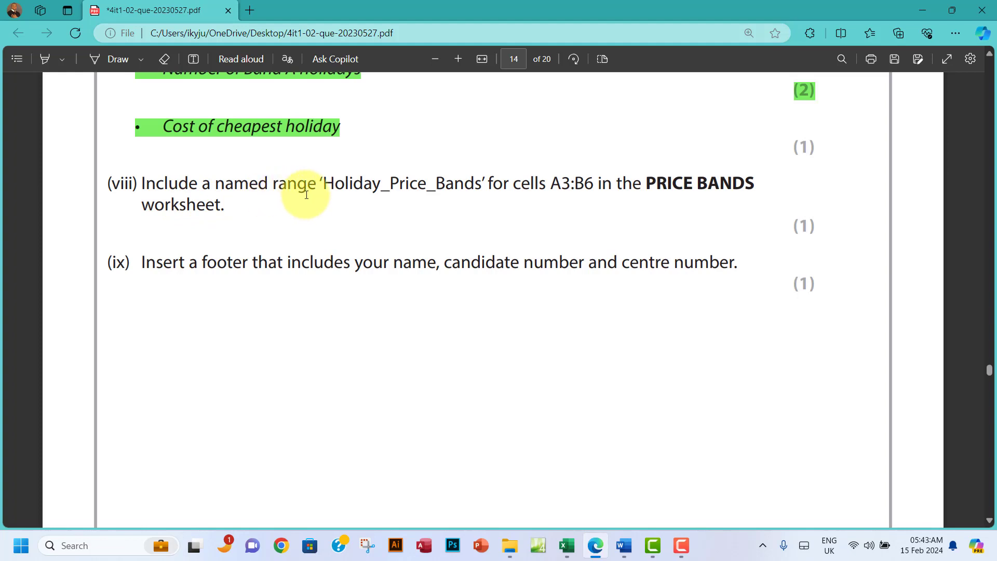
left_click_drag(324, 189, 478, 176)
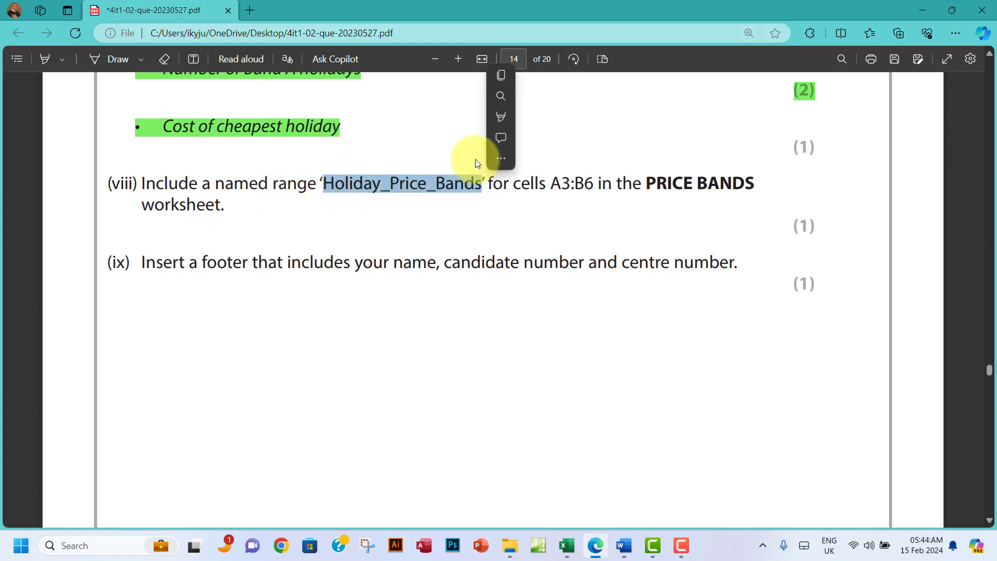
left_click(497, 75)
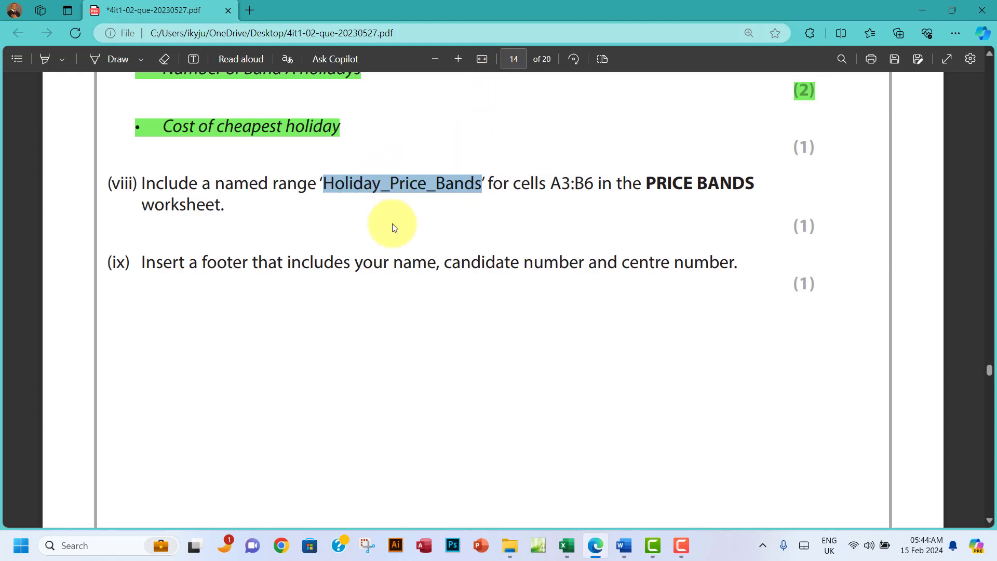
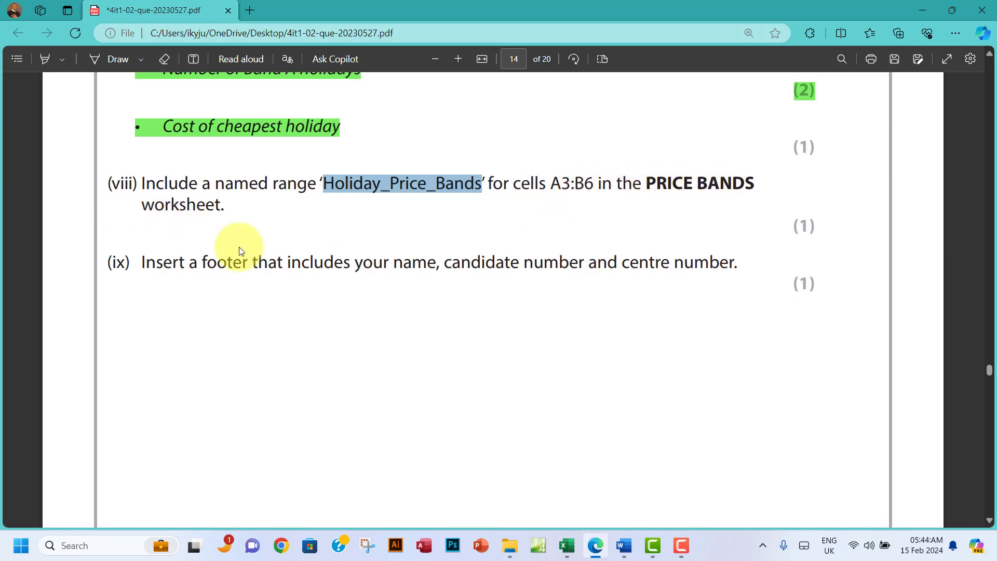
Step: Switch from the exam PDF back to the HOLIDAY PAYMENTS workbook, where G38 shows 700
left_click(568, 546)
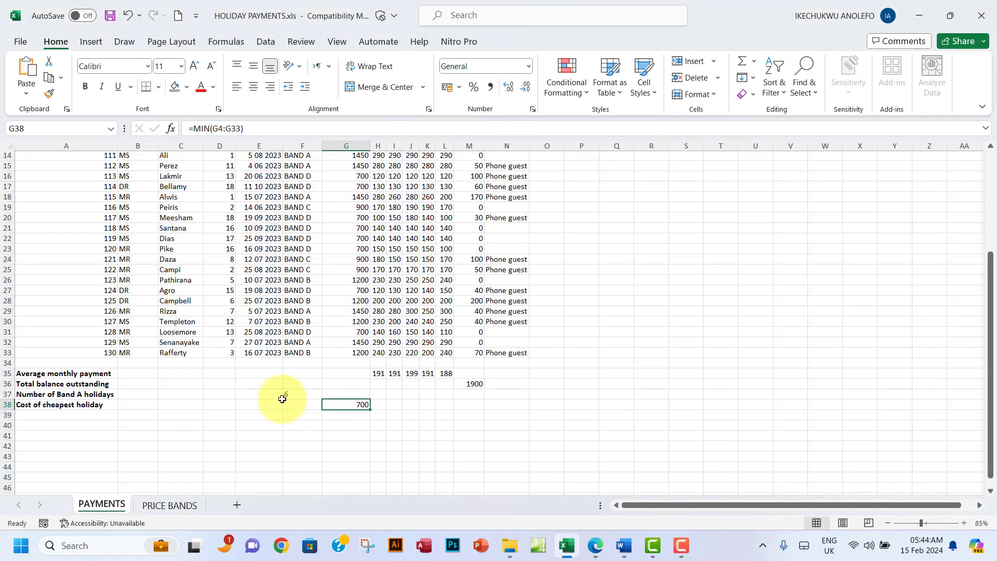
Step: Define the name Holiday_Price_Bands for A3:B6 on the PRICE BANDS sheet
left_click(165, 504)
left_click_drag(41, 191, 103, 235)
right_click(70, 205)
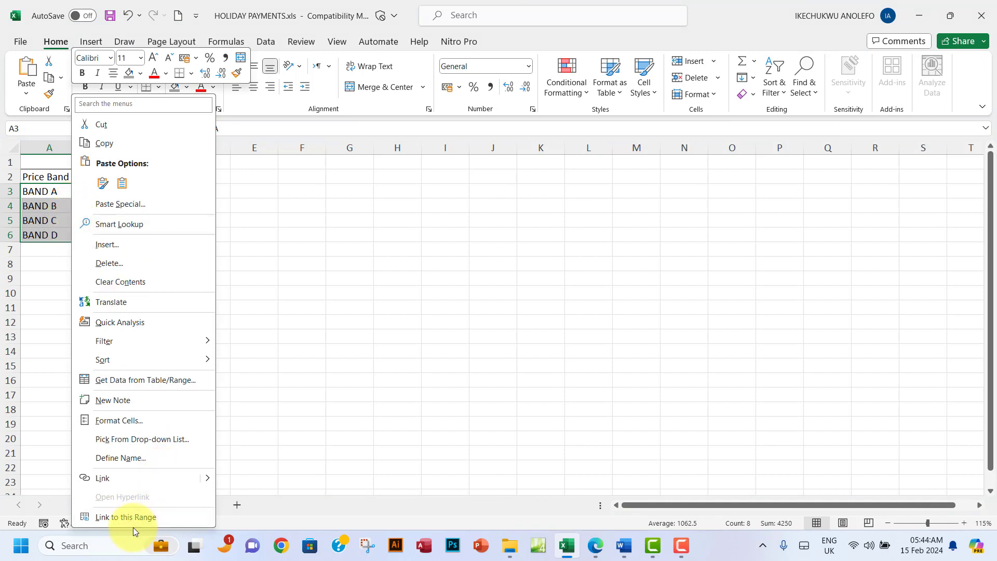
left_click(139, 459)
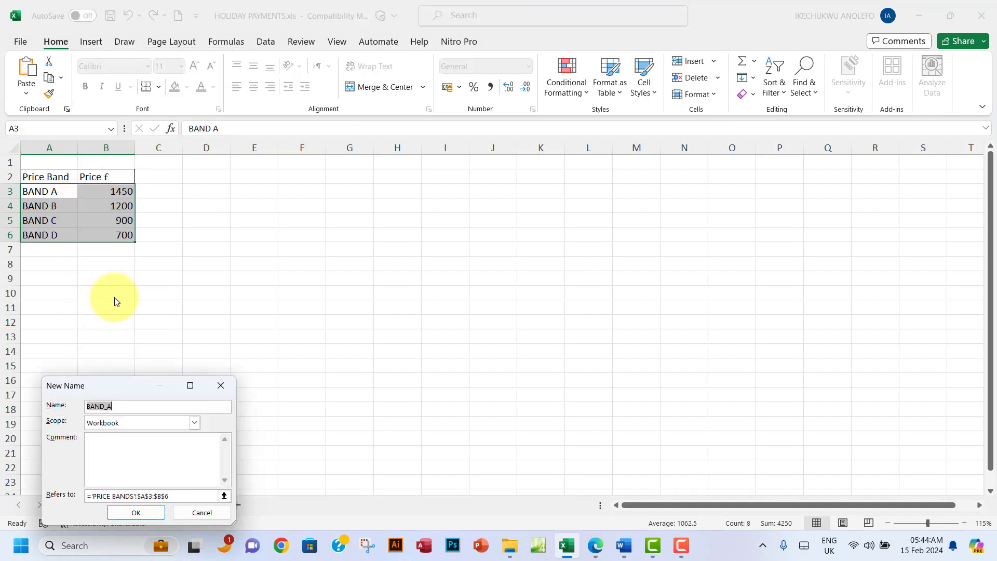
type("Holiday_Price_Bands")
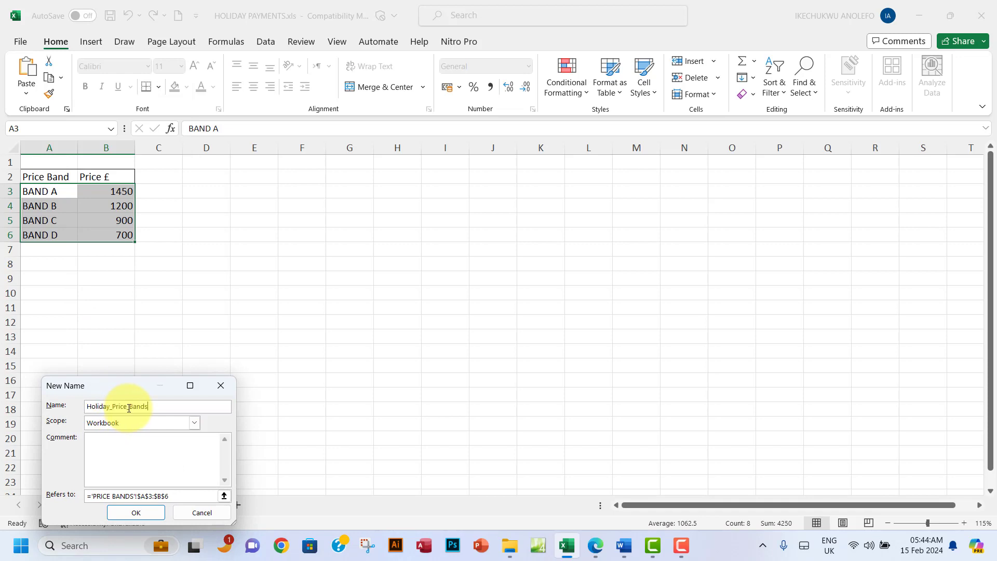
left_click(139, 513)
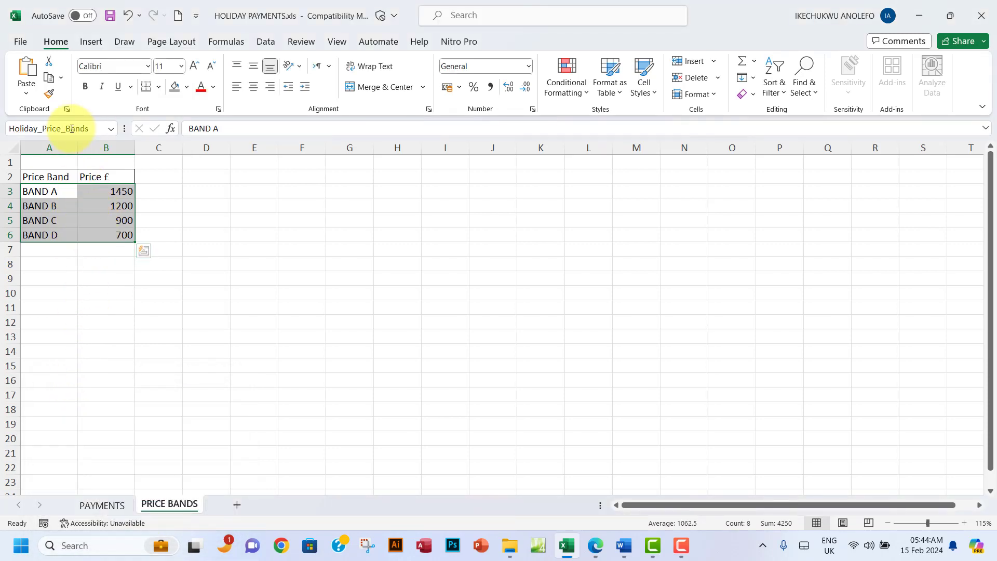
Step: Confirm A3:B6 carries the Holiday_Price_Bands name, then return to the exam PDF
left_click(90, 128)
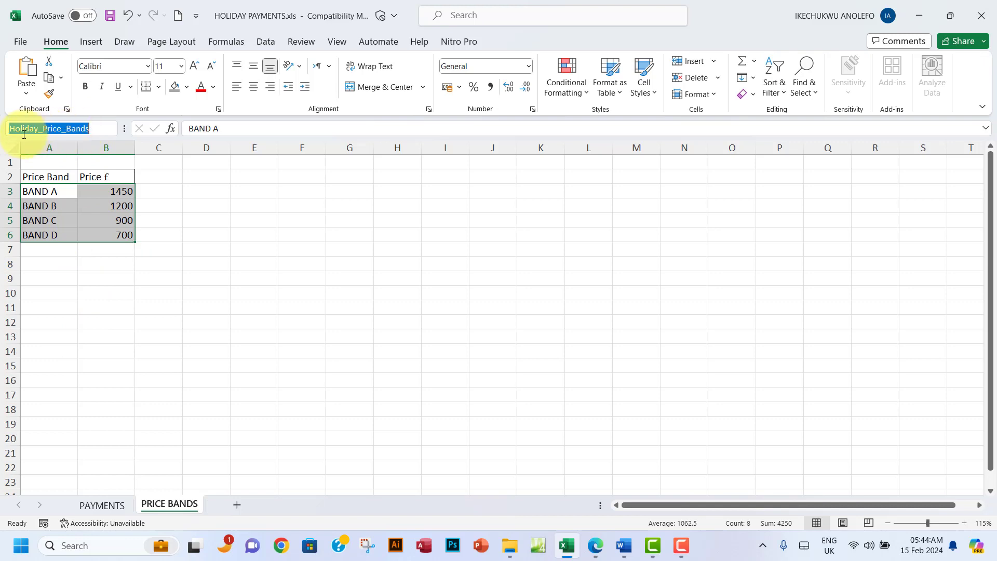
left_click(254, 220)
left_click(52, 193)
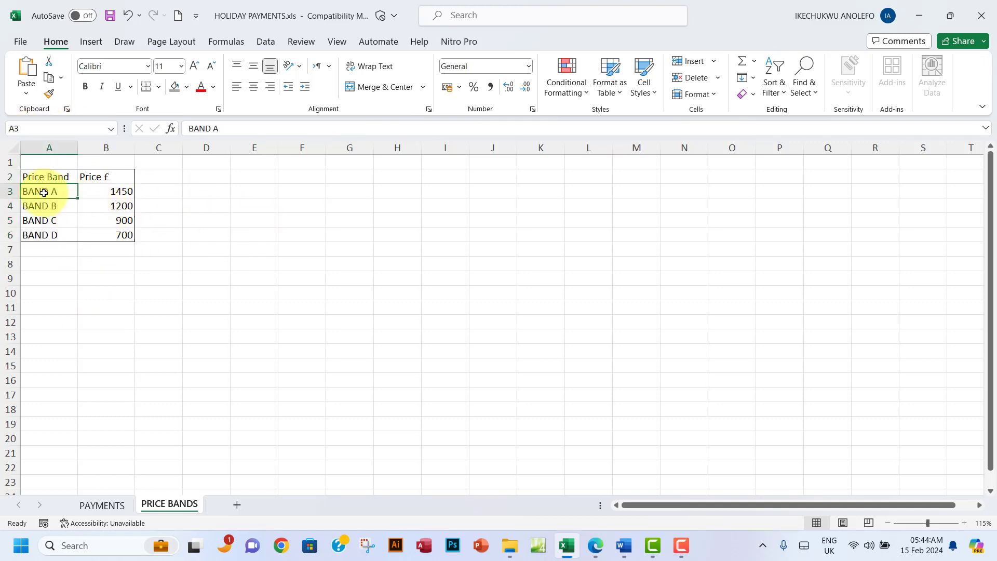
left_click_drag(46, 190, 117, 234)
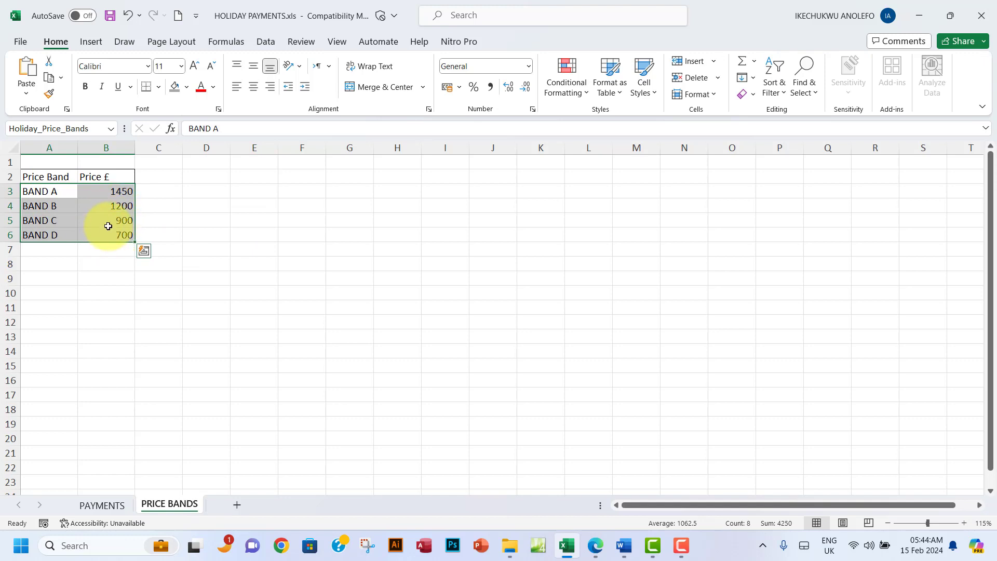
left_click(596, 545)
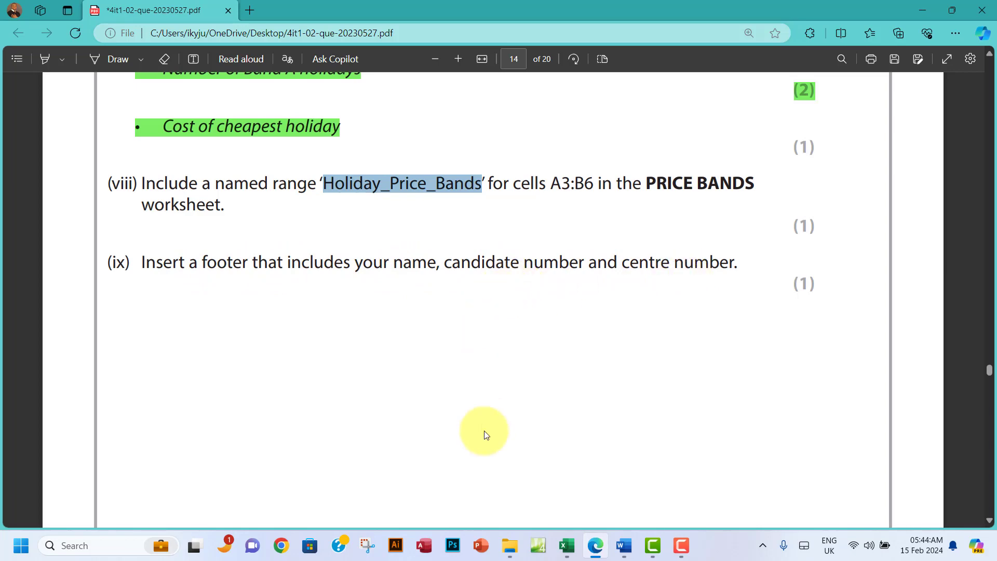
Step: Open the PAYMENTS sheet's first-page footer for editing via Insert > Header & Footer
left_click(566, 546)
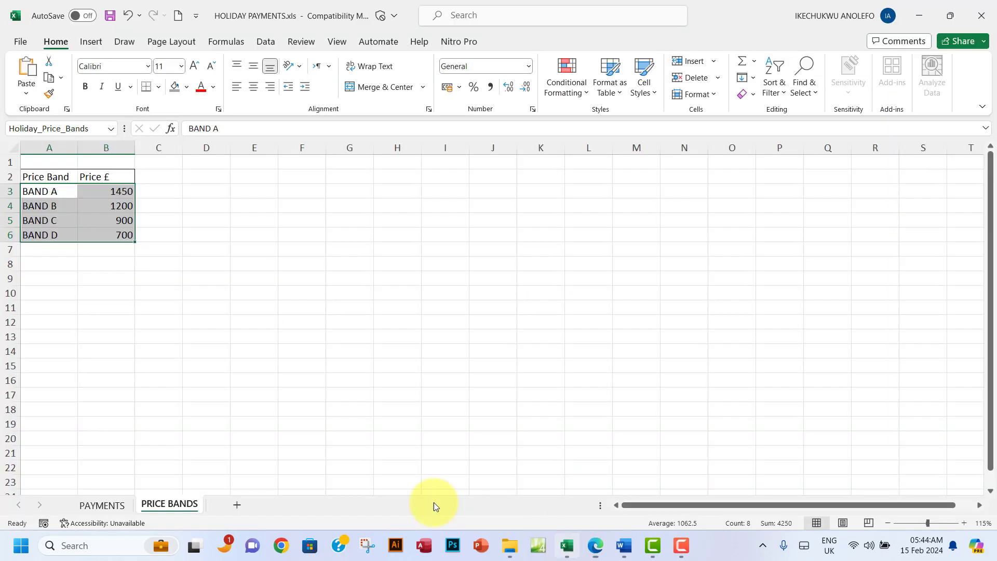
left_click(102, 503)
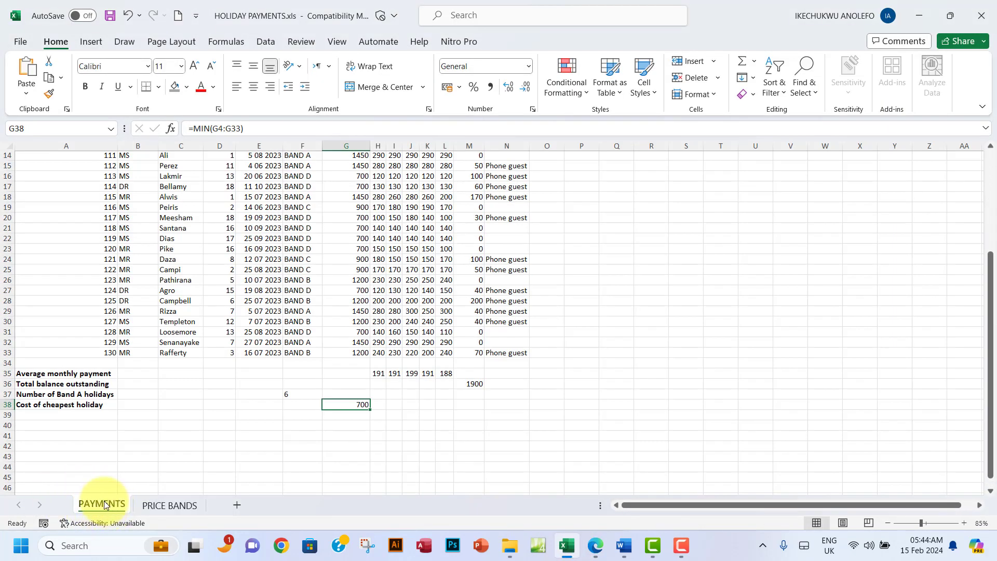
scroll(266, 332, "up", 5)
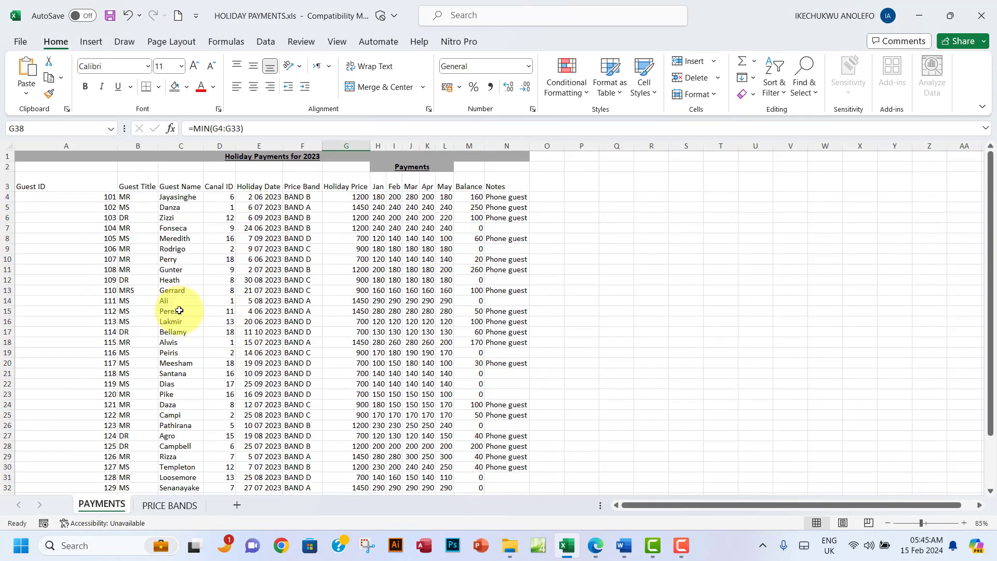
left_click(92, 43)
left_click(814, 85)
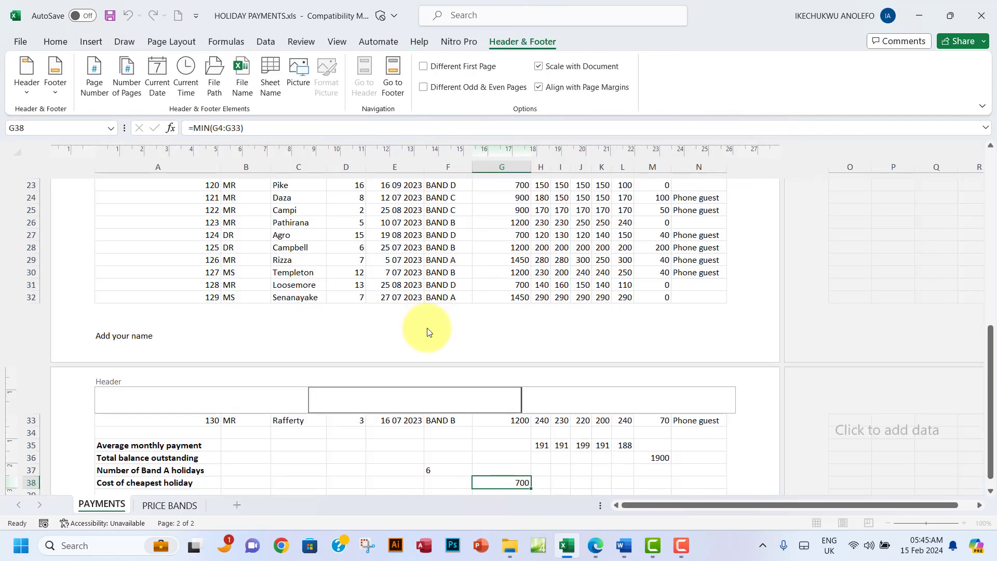
left_click(145, 328)
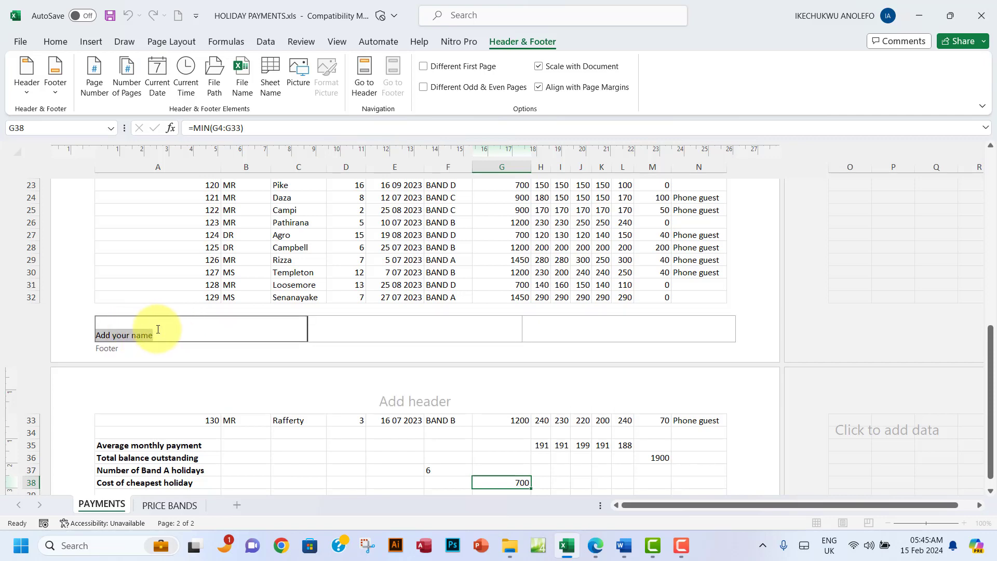
left_click(362, 82)
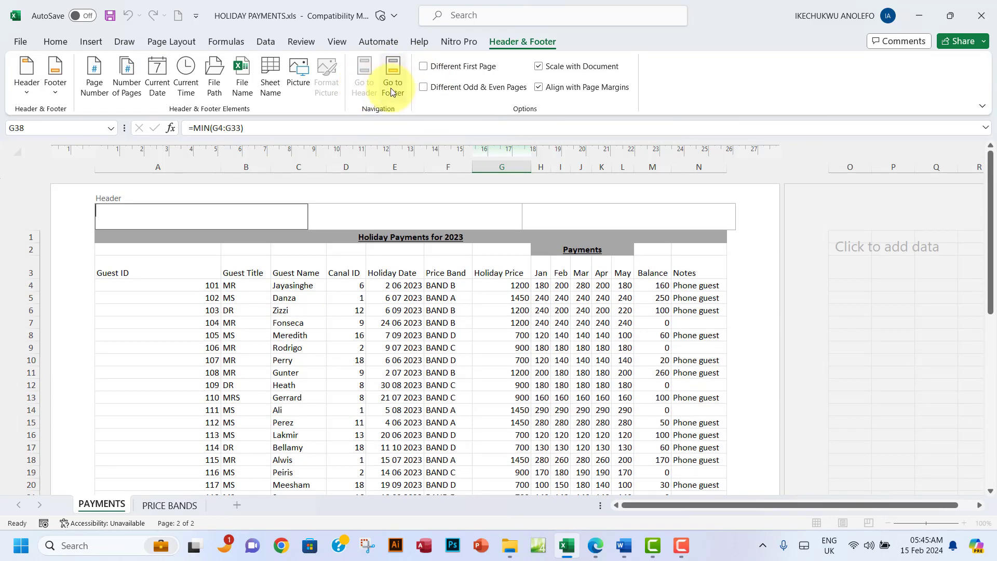
left_click(393, 85)
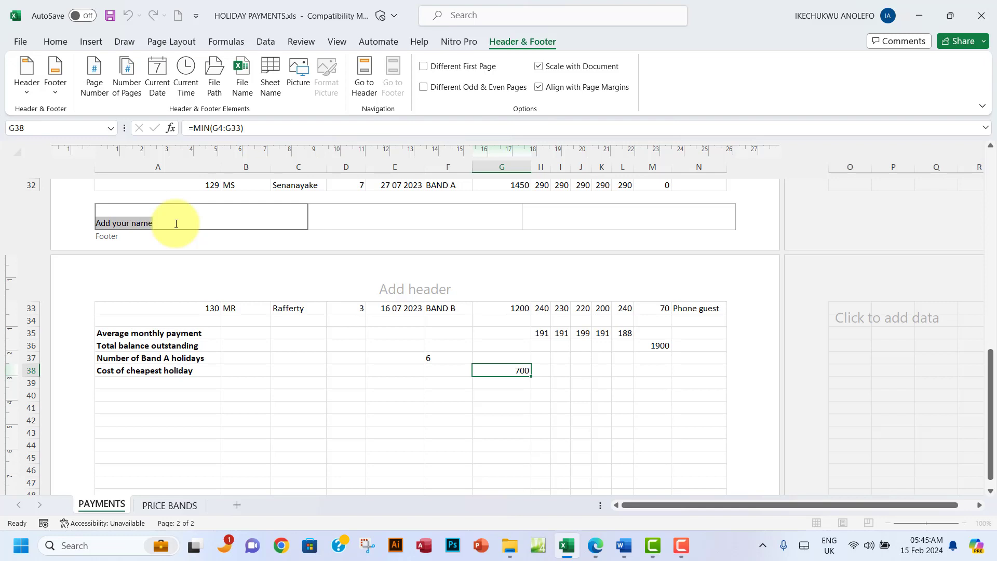
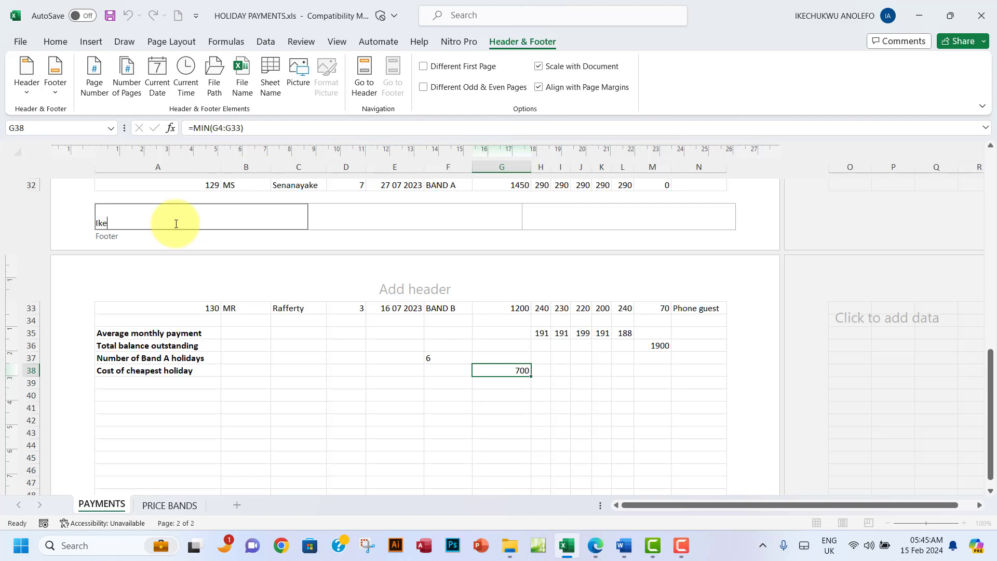
Step: Put the candidate's name left, candidate number centre and centre number right in the footer
key("Tab")
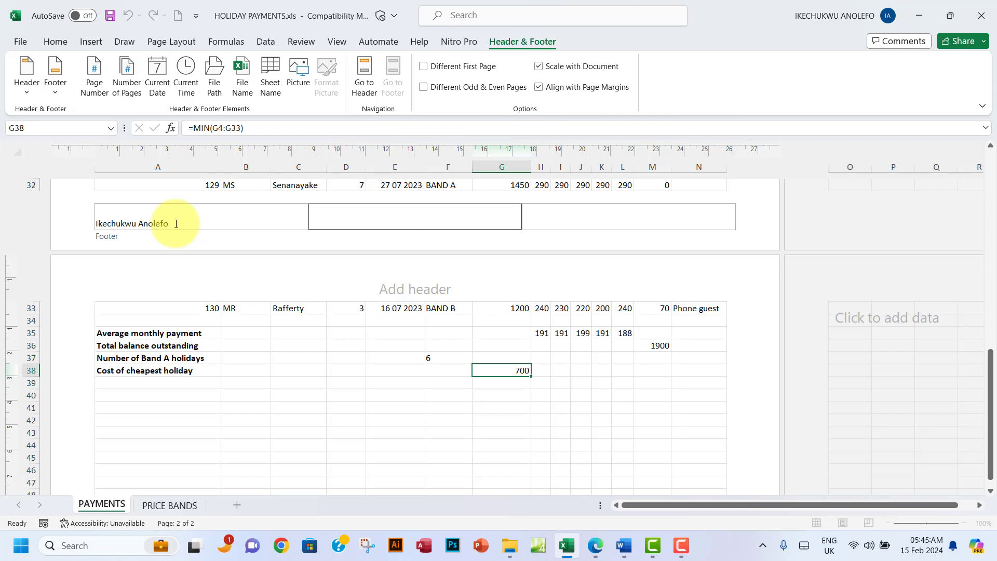
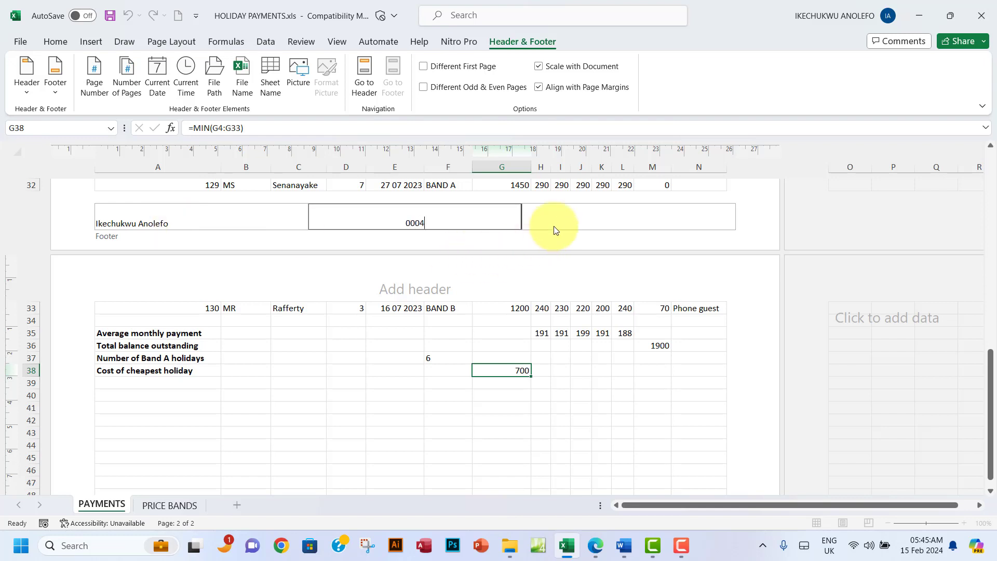
left_click(564, 215)
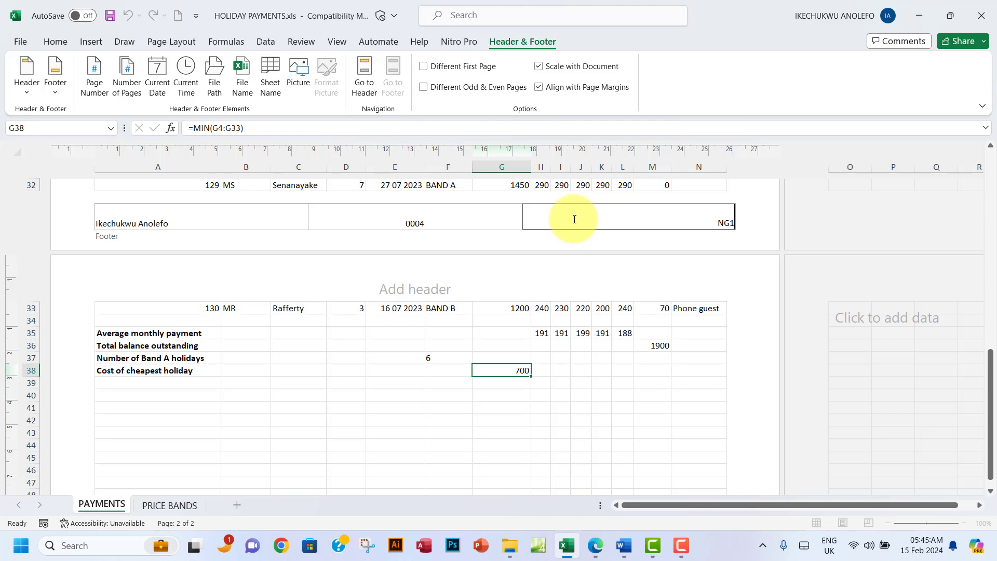
type("NG156")
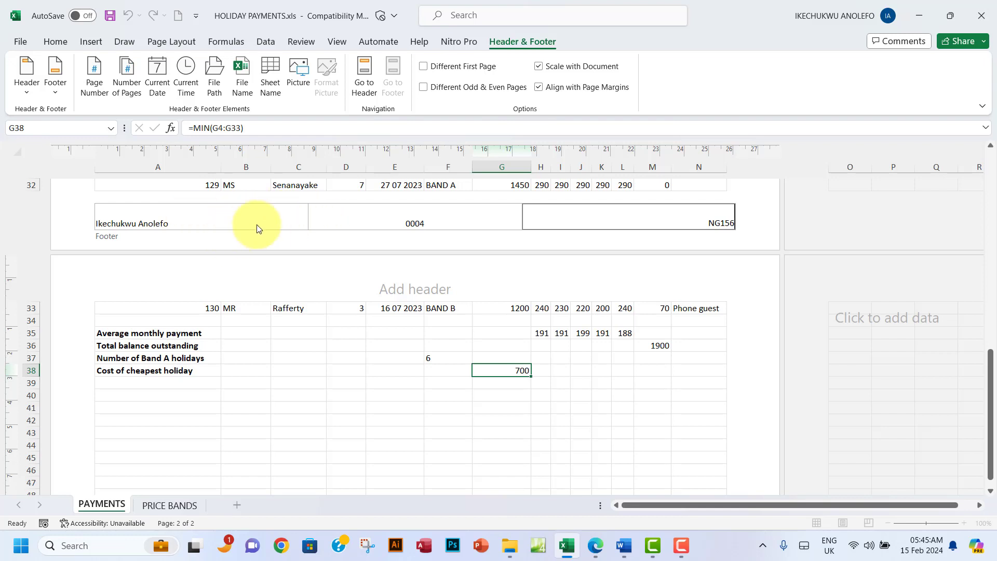
Step: Check the three footer entries, then switch the sheet back to Normal view
left_click(146, 218)
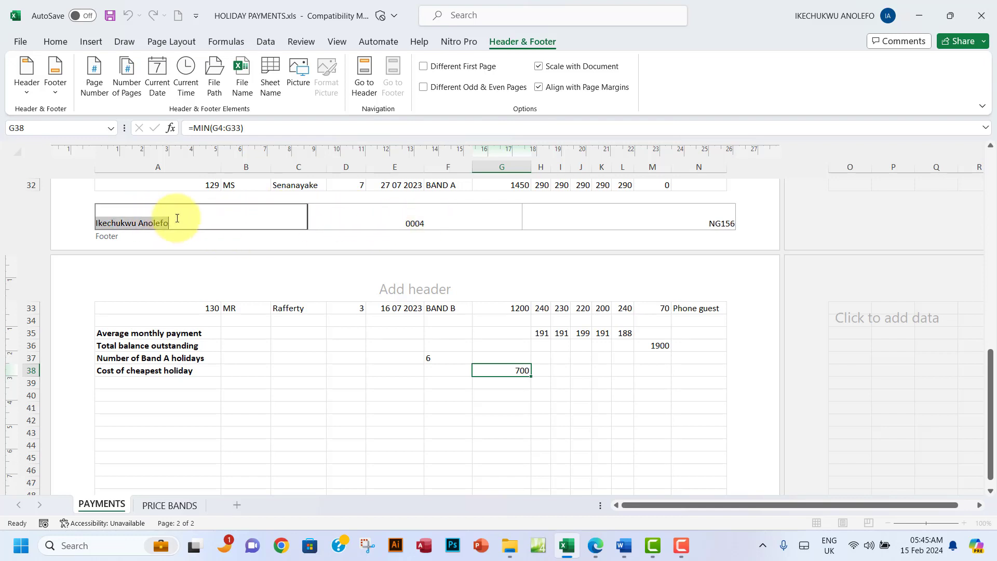
left_click_drag(175, 224, 79, 223)
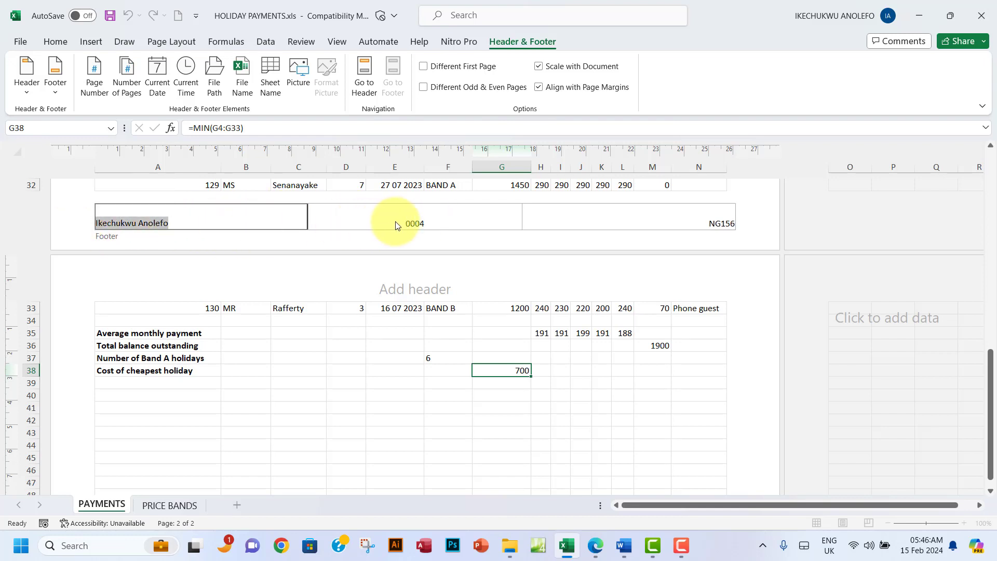
left_click(423, 223)
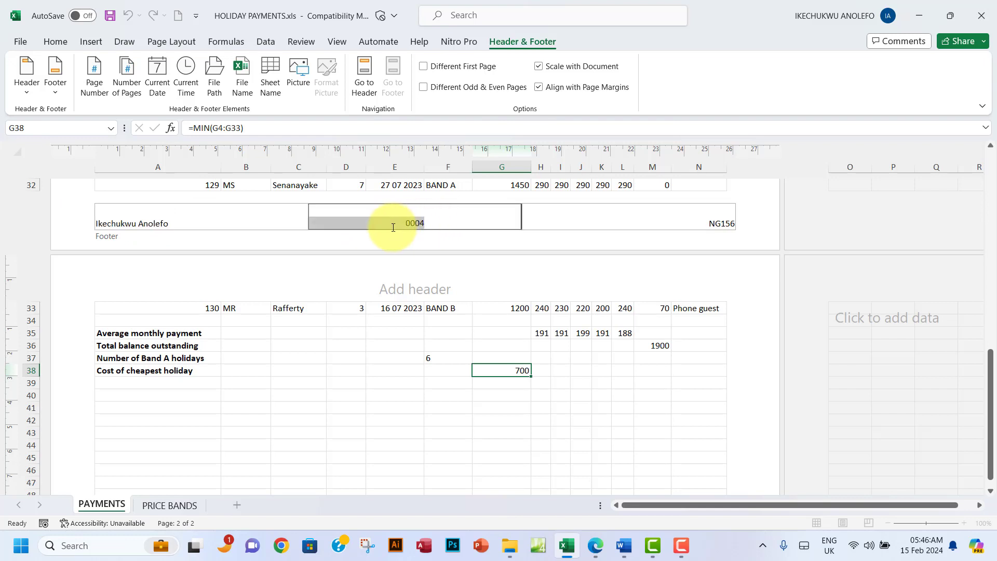
left_click(624, 217)
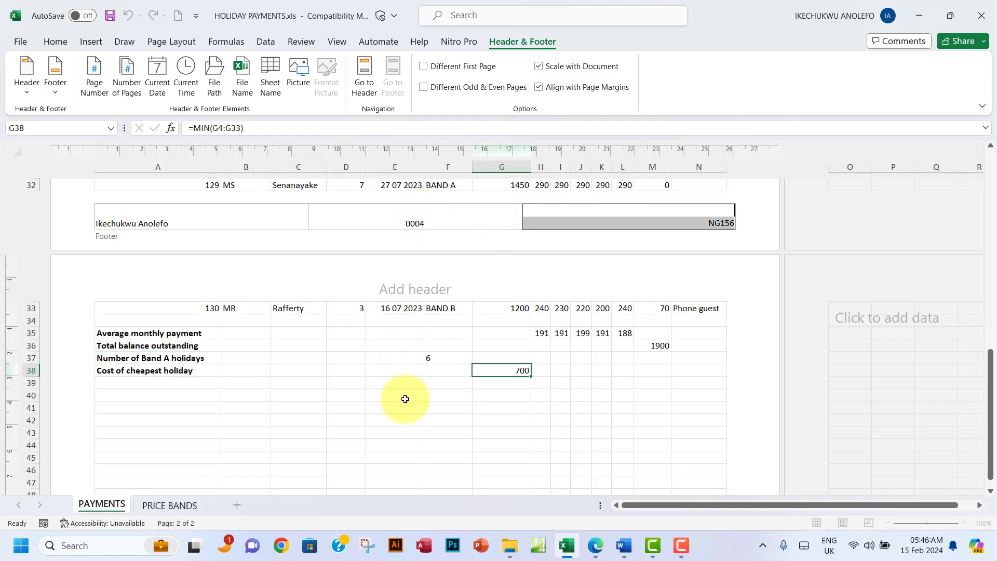
left_click(393, 382)
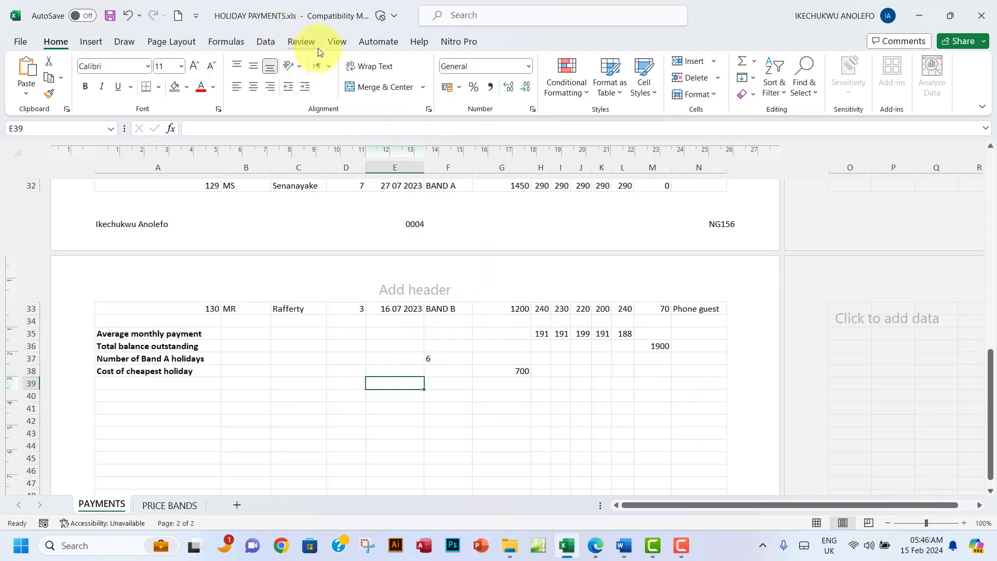
left_click(337, 42)
left_click(200, 73)
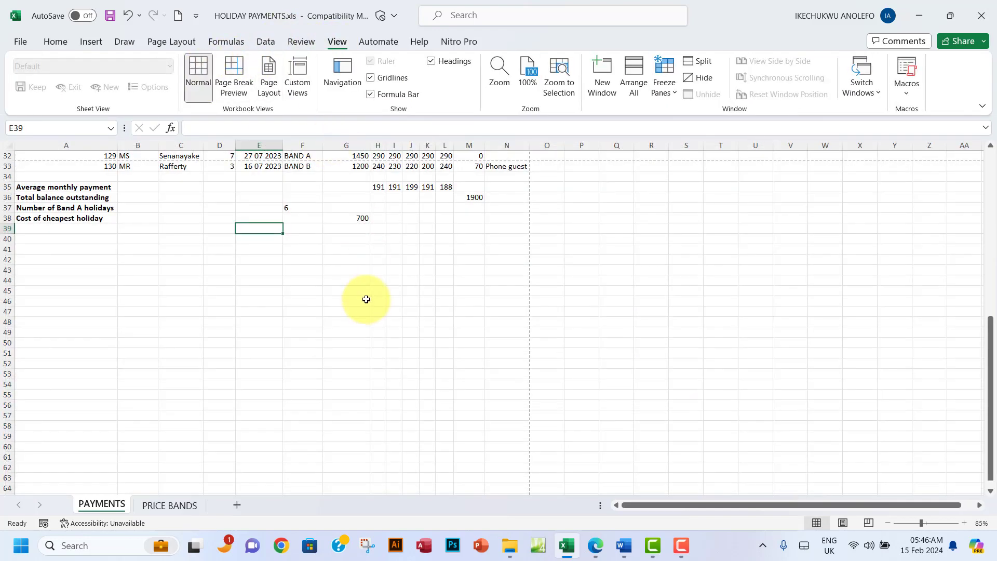
scroll(354, 260, "up", 3)
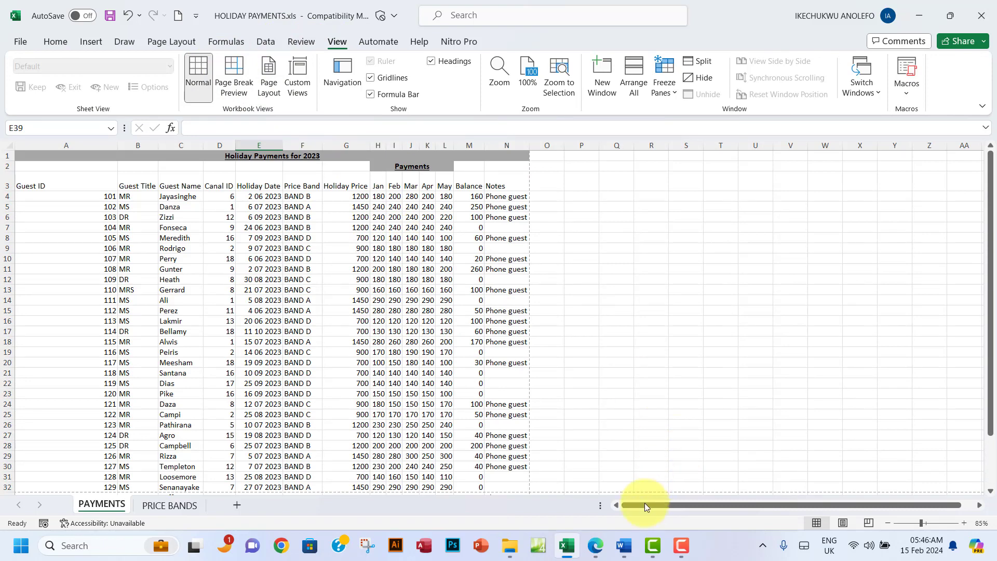
Step: Highlight exam questions (viii) and (ix) green and scroll on to Task B1c on page 15
left_click(596, 545)
scroll(333, 291, "down", 2)
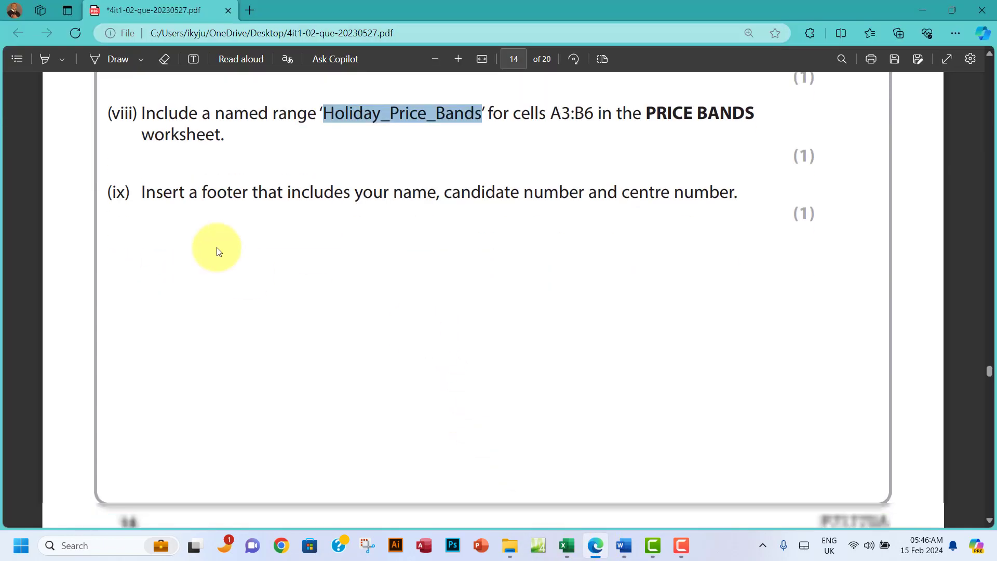
left_click_drag(147, 187, 790, 205)
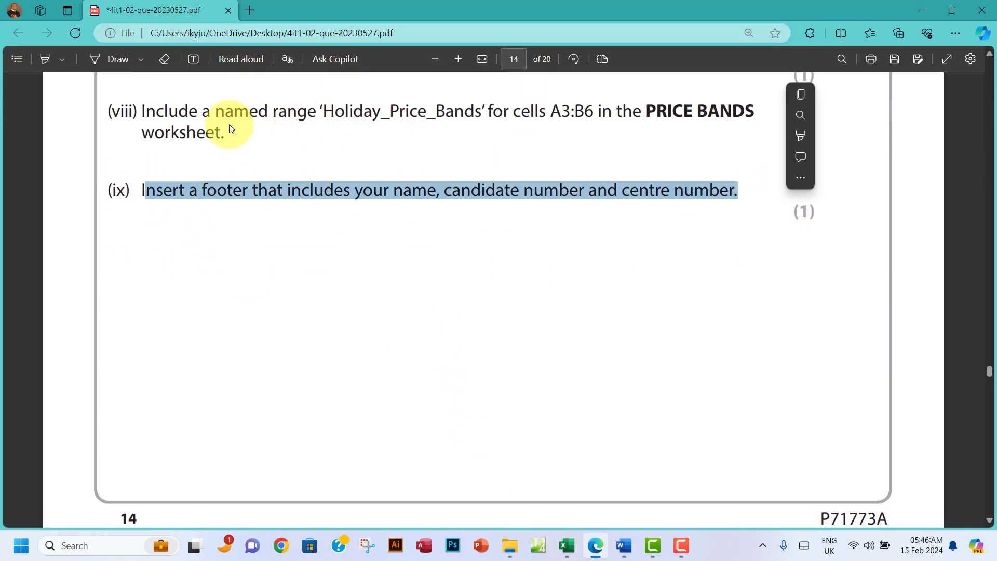
left_click_drag(146, 111, 741, 207)
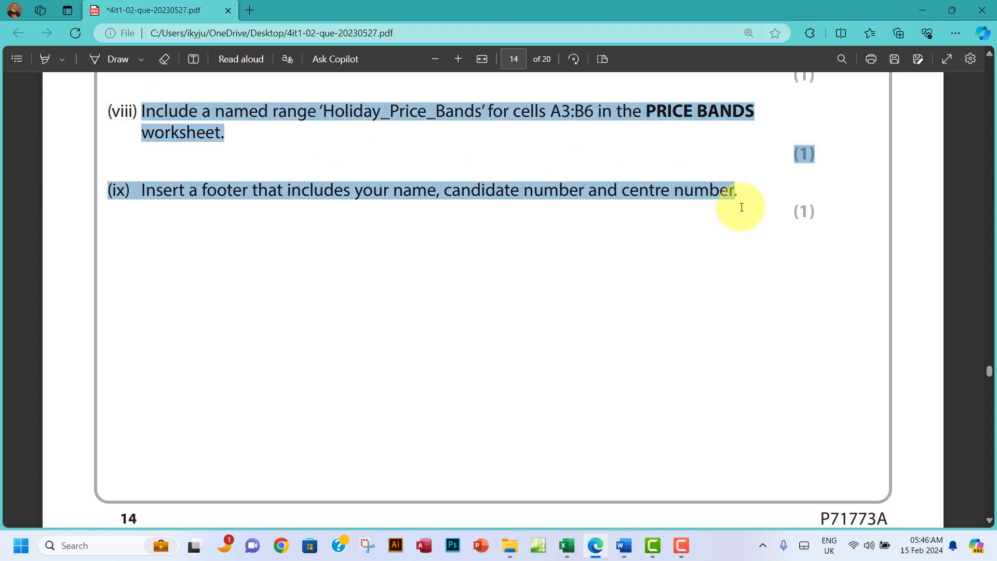
mouse_move(761, 128)
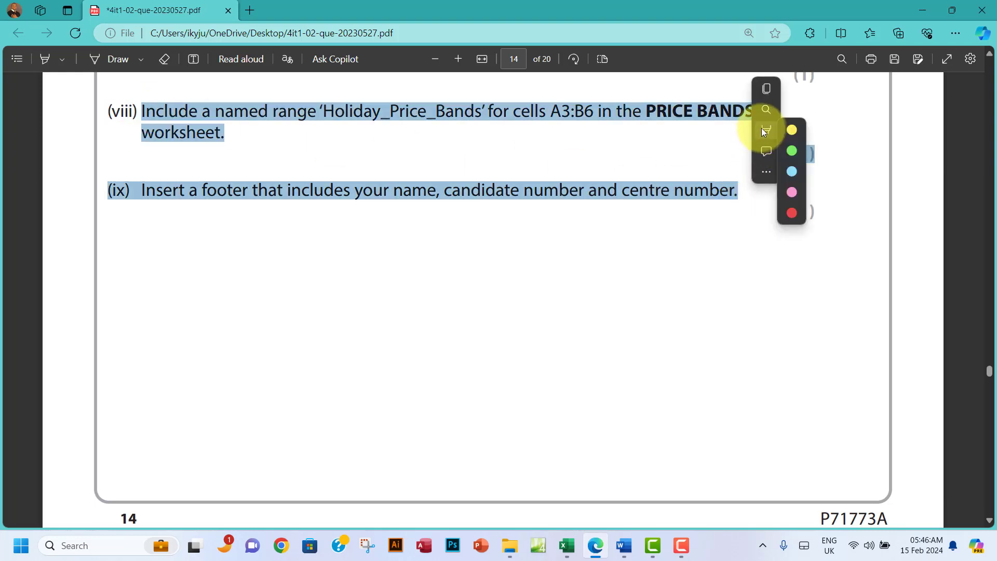
left_click(788, 153)
scroll(540, 337, "down", 10)
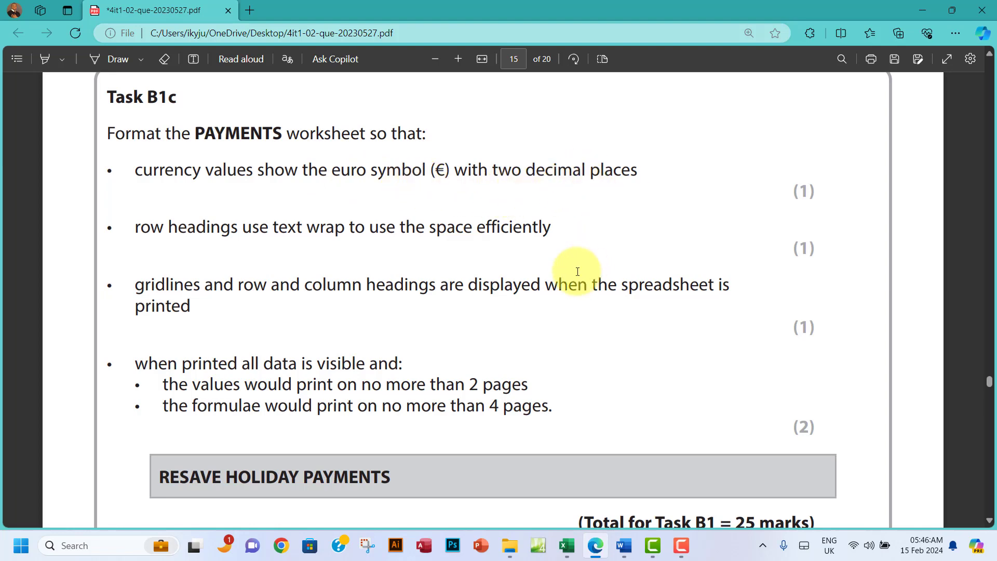
Step: Select G4:M33 together with H35:L35, G38 and M36 on the PAYMENTS sheet
left_click(567, 546)
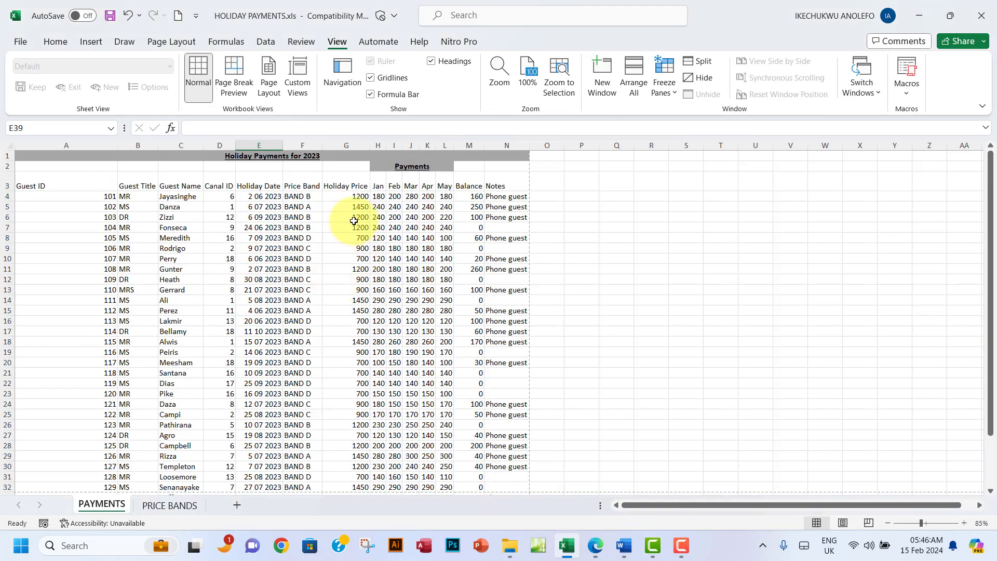
left_click_drag(358, 199, 474, 475)
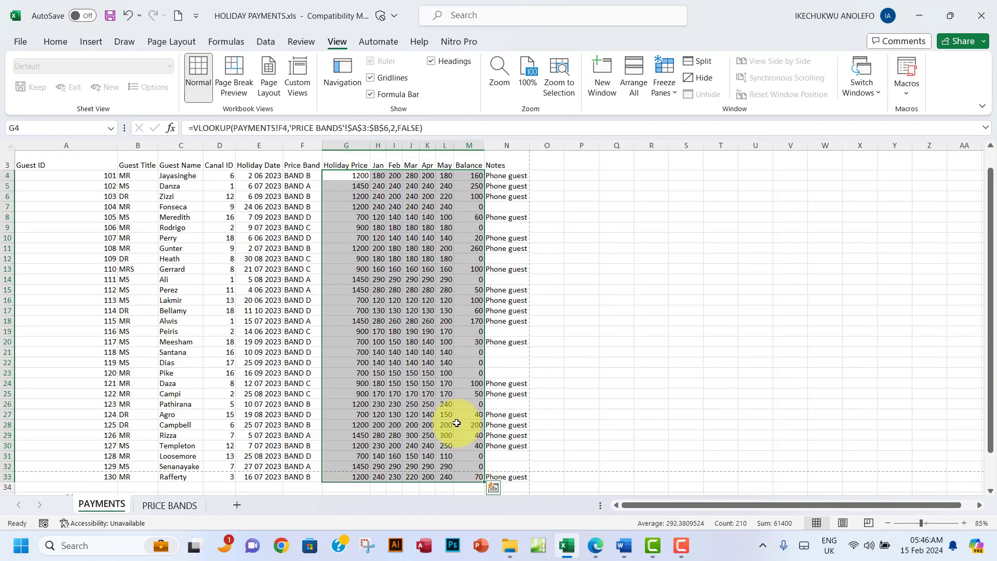
scroll(453, 392, "down", 1)
scroll(453, 392, "down", 4)
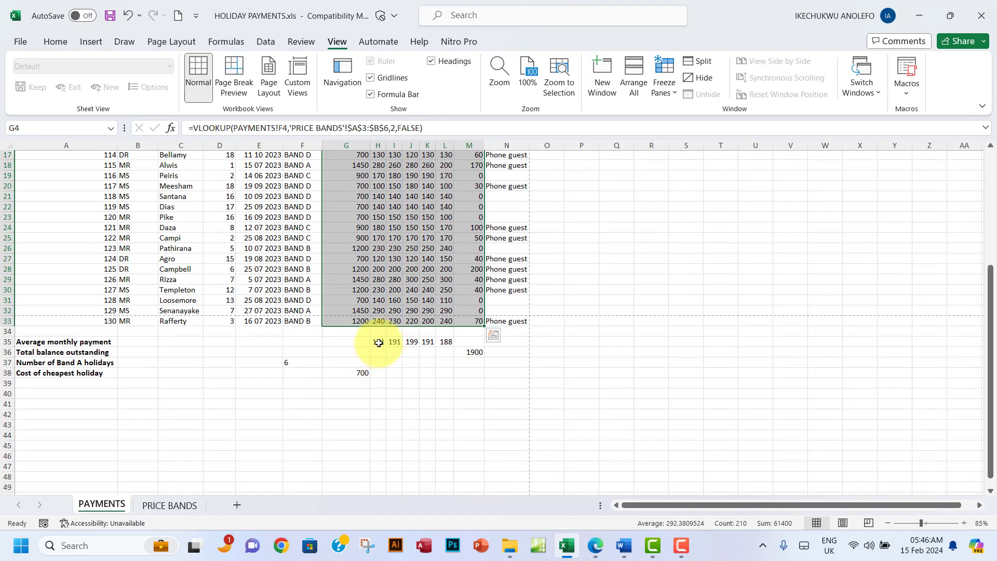
key("ctrl+q")
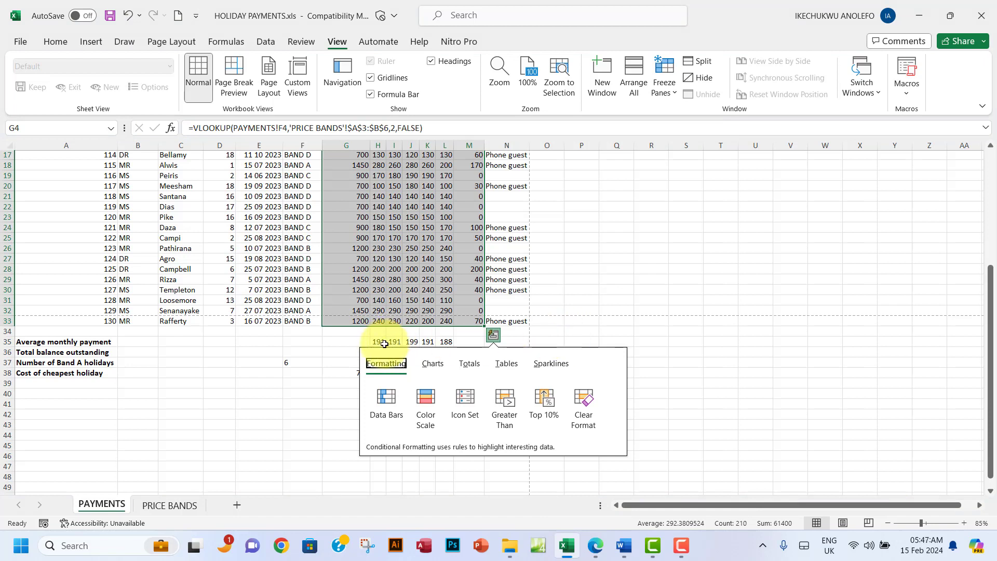
left_click(381, 345)
left_click_drag(379, 343, 445, 342)
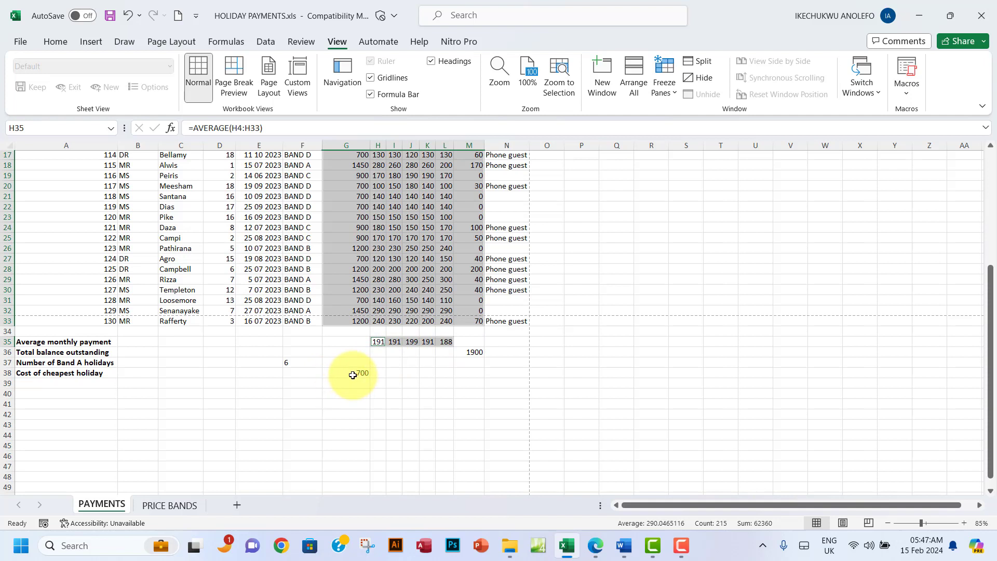
left_click(349, 372)
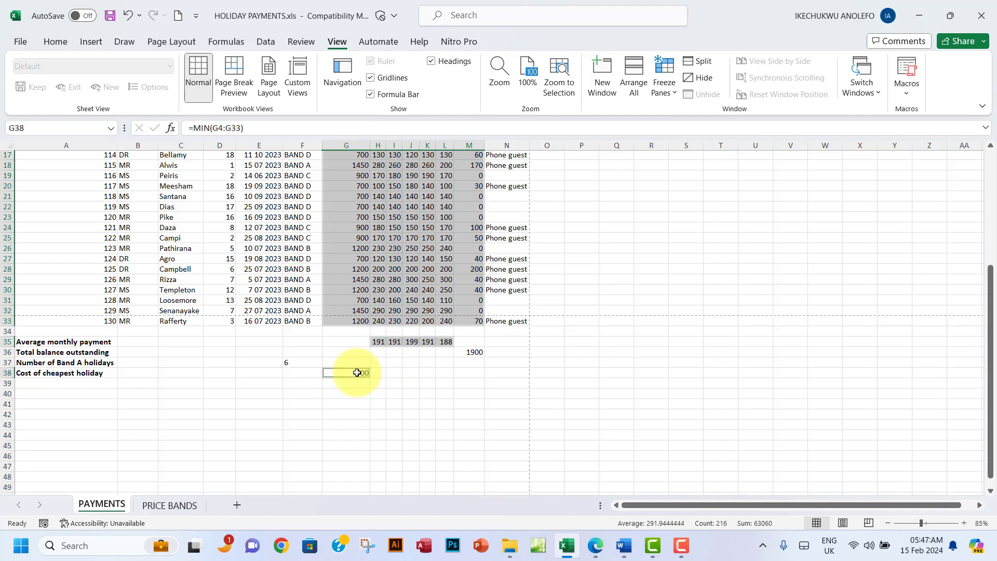
left_click(473, 352, "ctrl")
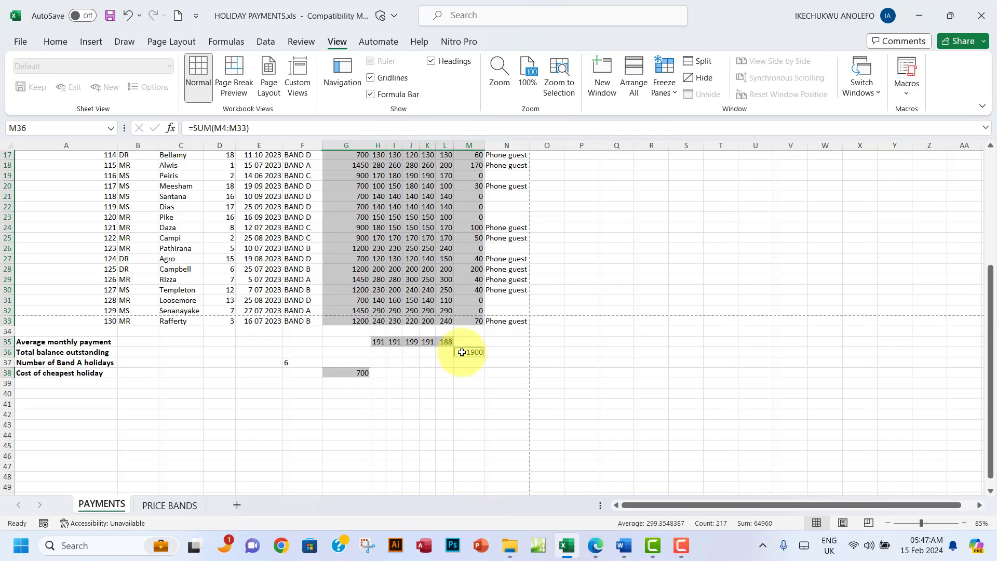
Step: Format the selected cells as € Euro currency with two decimal places
left_click(61, 45)
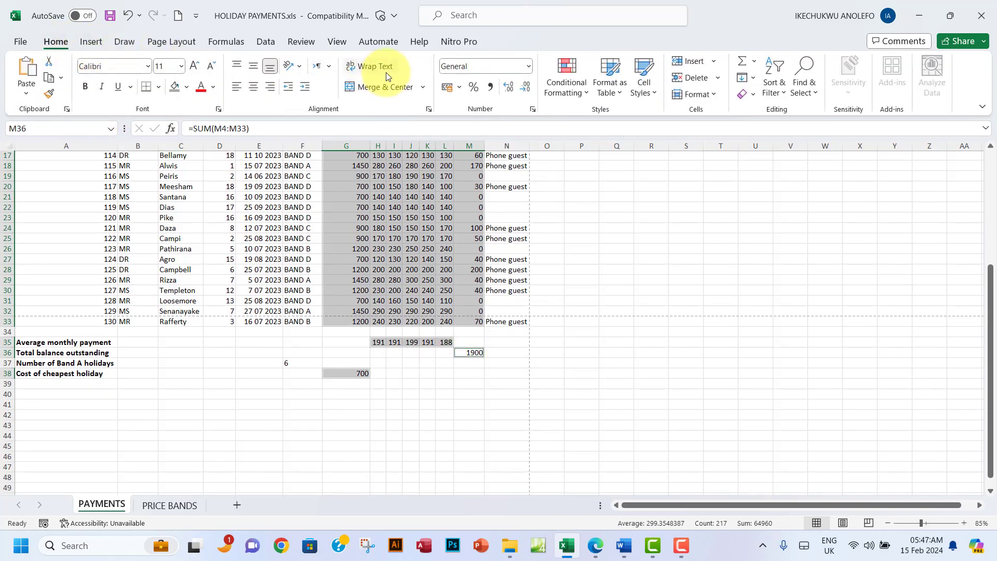
left_click(533, 109)
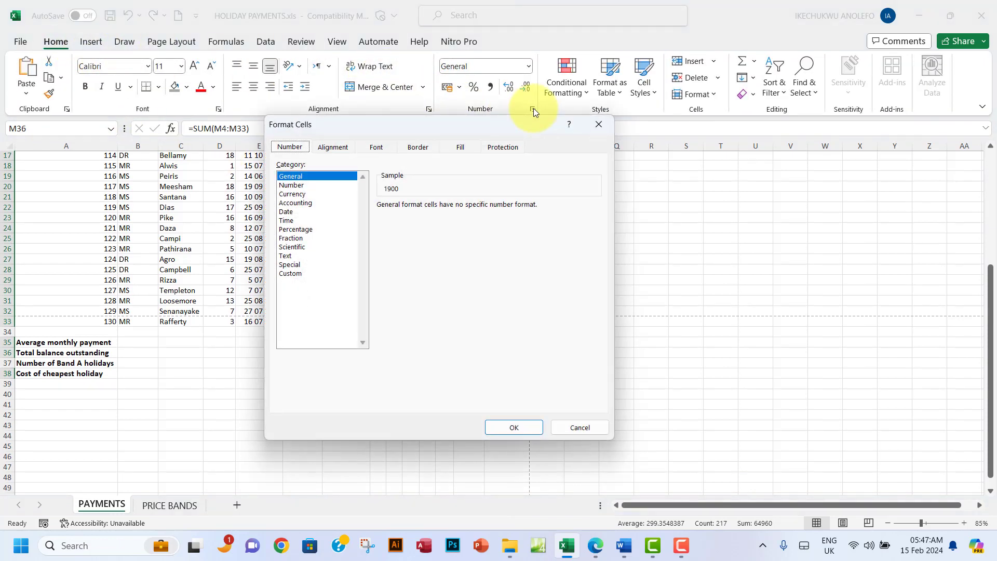
left_click(300, 195)
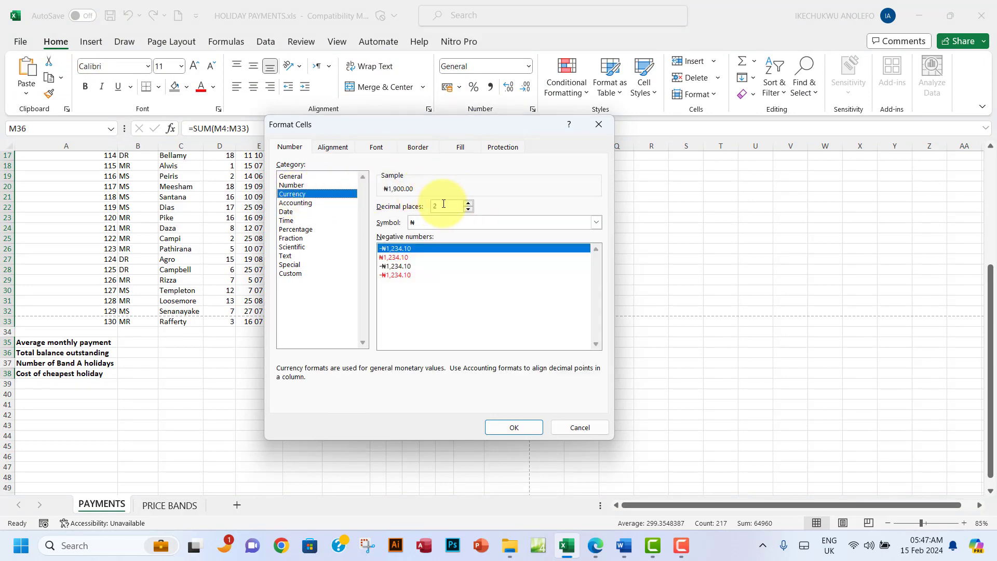
left_click(600, 223)
scroll(533, 269, "down", 5)
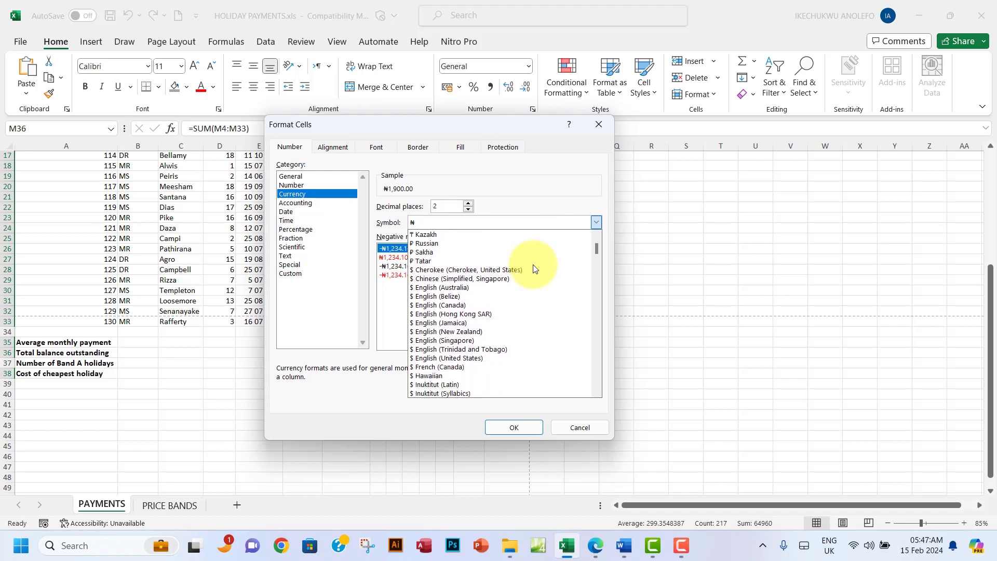
scroll(534, 268, "down", 8)
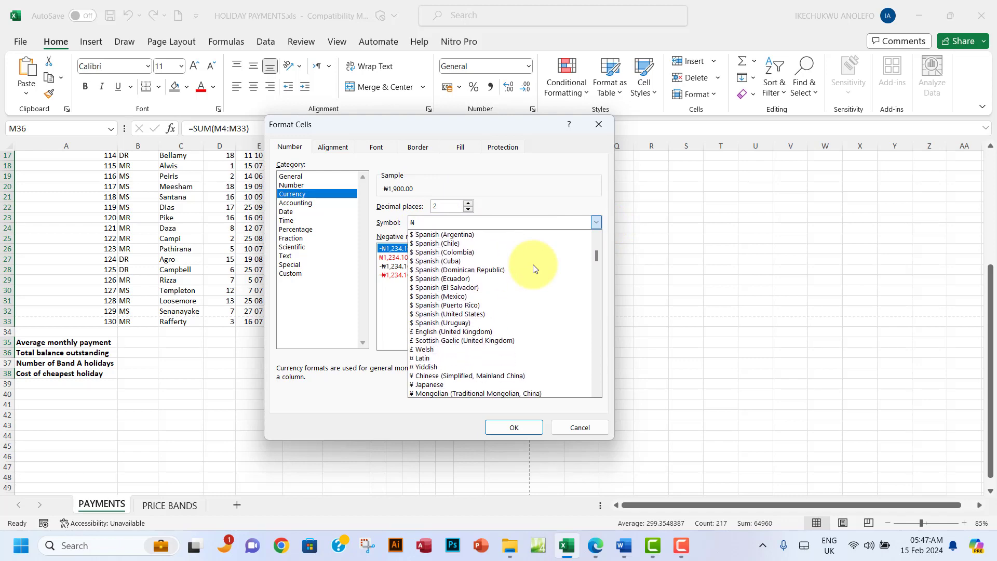
left_click(597, 552)
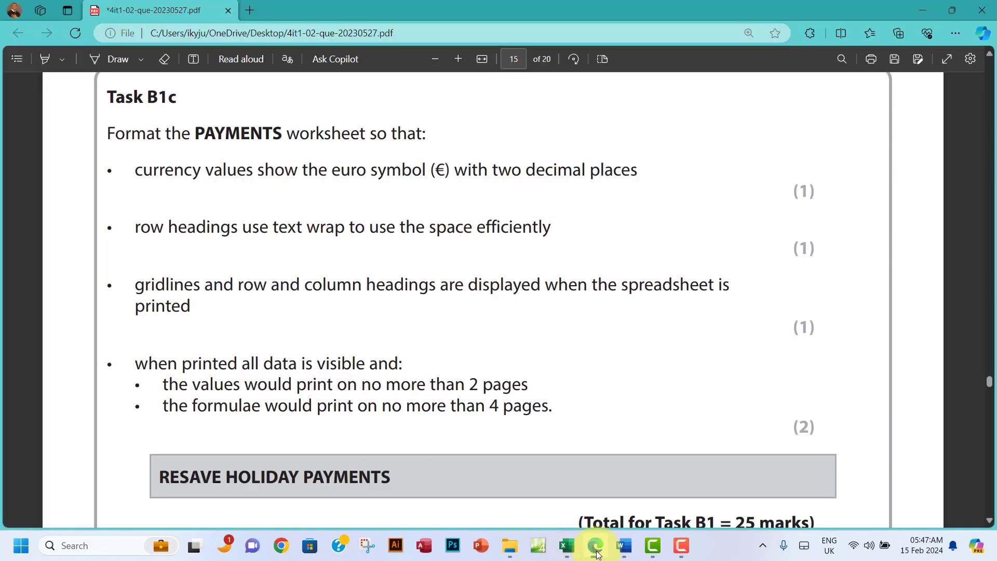
left_click(597, 552)
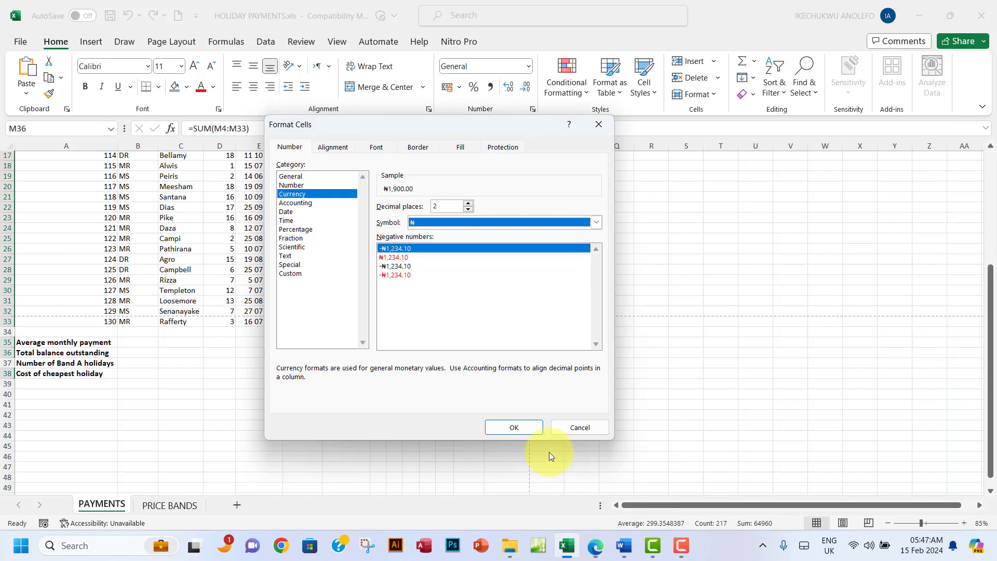
left_click(596, 222)
scroll(501, 367, "down", 10)
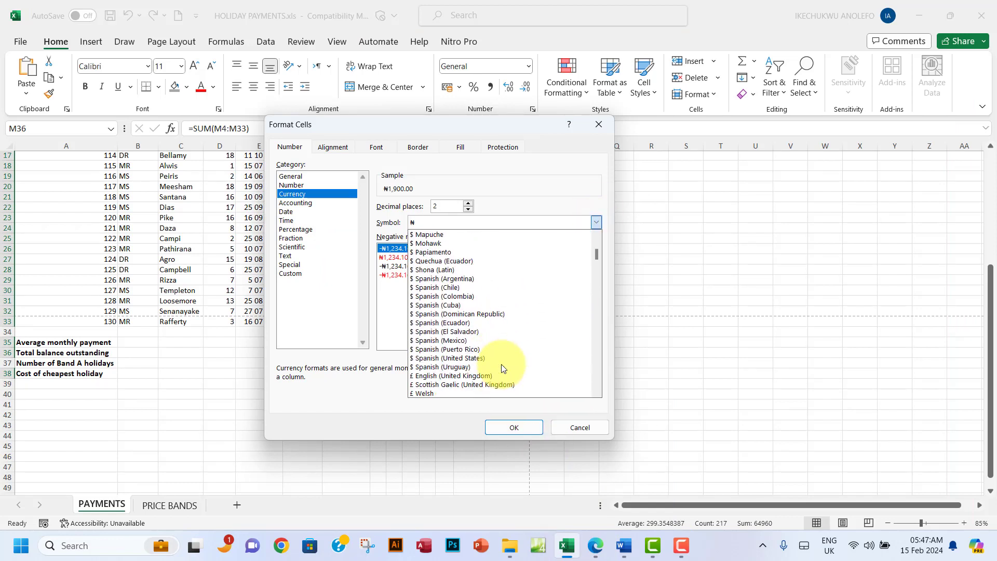
scroll(501, 365, "down", 10)
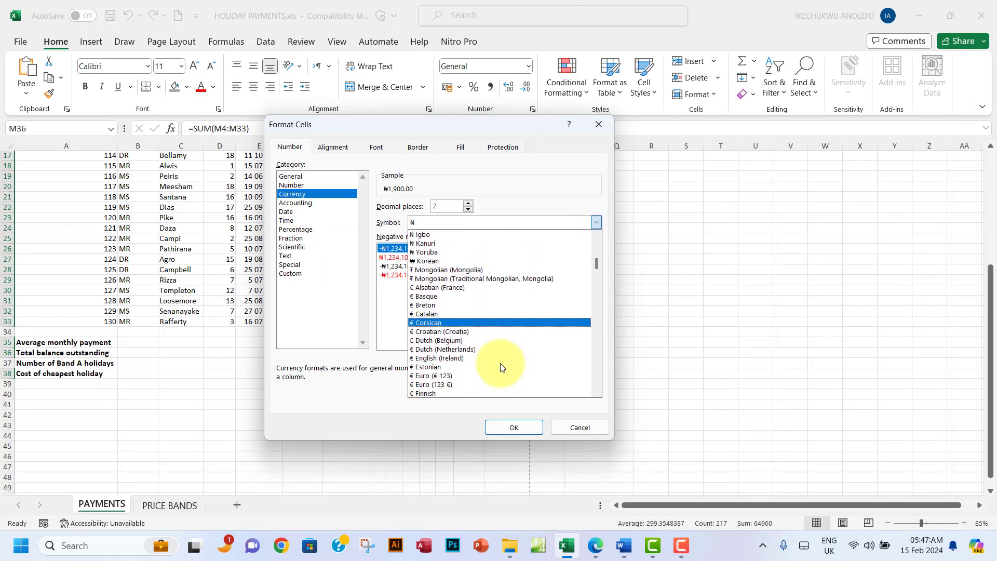
left_click(435, 340)
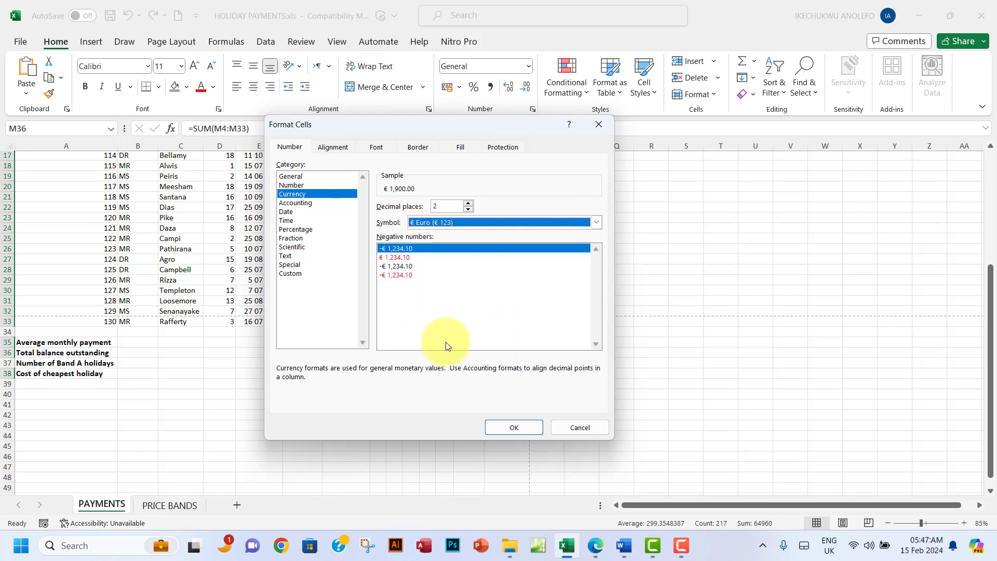
left_click(512, 428)
Step: Read and mark the text-wrap requirement in Task B1c, then return to the workbook
scroll(455, 315, "up", 5)
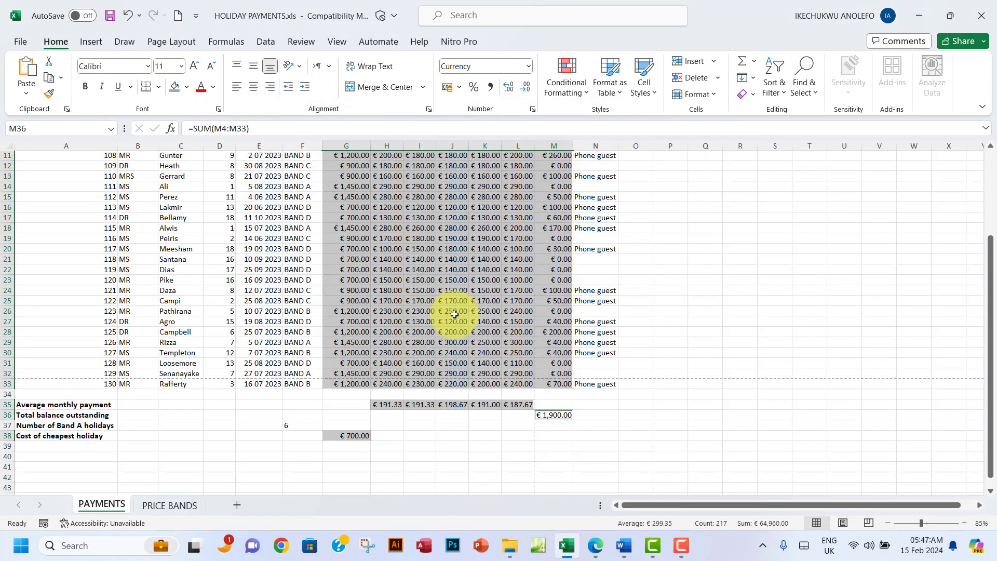
scroll(454, 314, "up", 1)
scroll(454, 314, "down", 5)
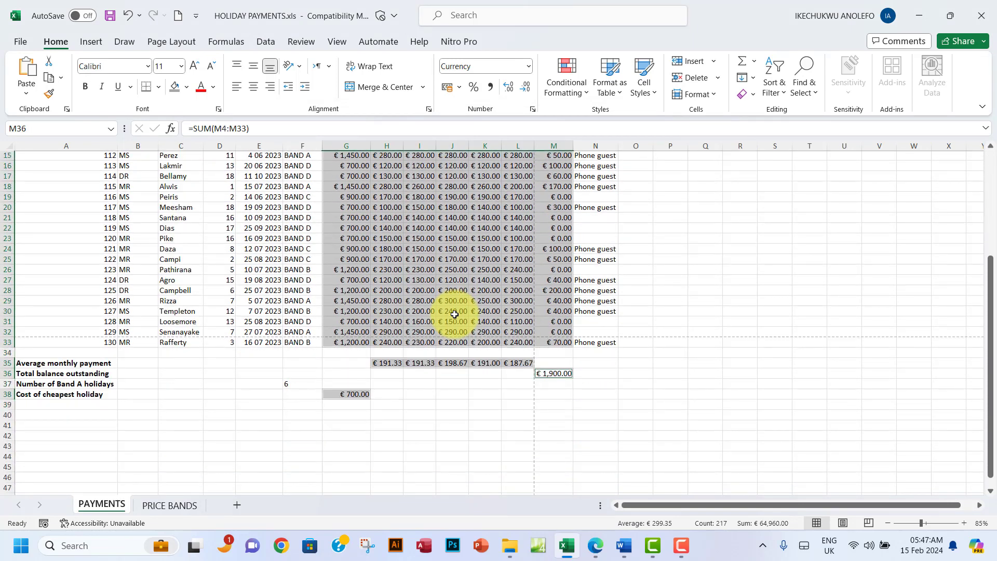
left_click(452, 375)
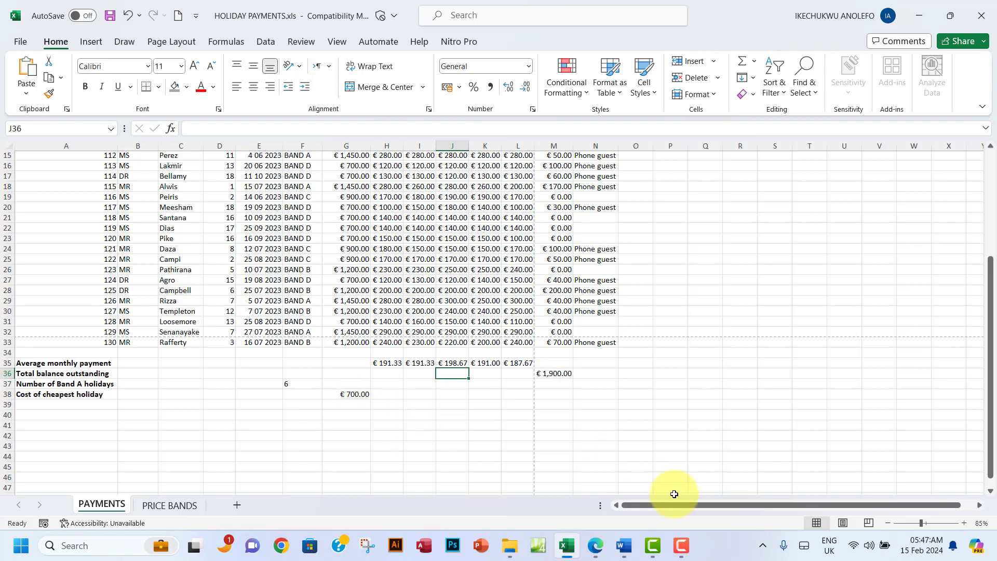
left_click(595, 545)
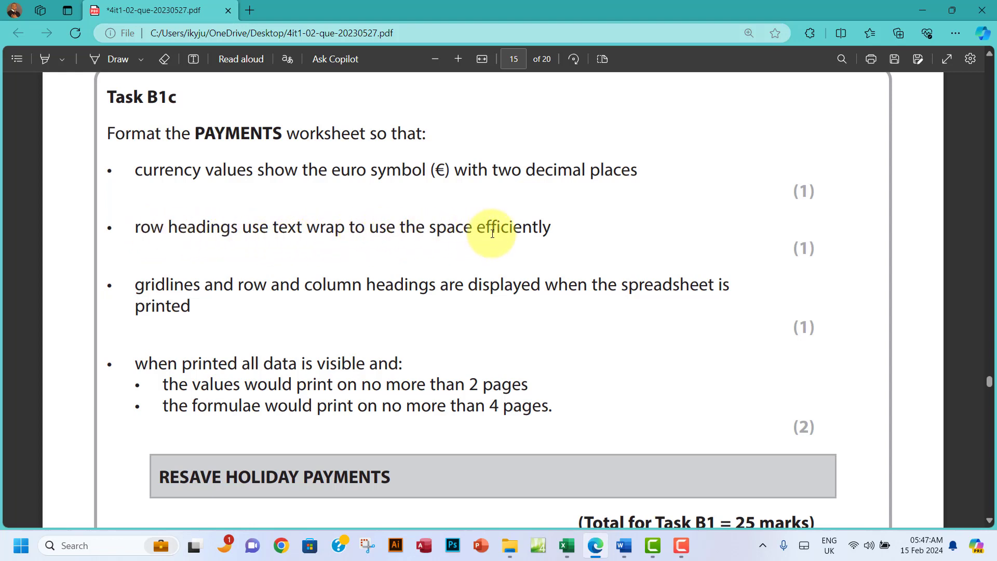
left_click_drag(551, 229, 133, 231)
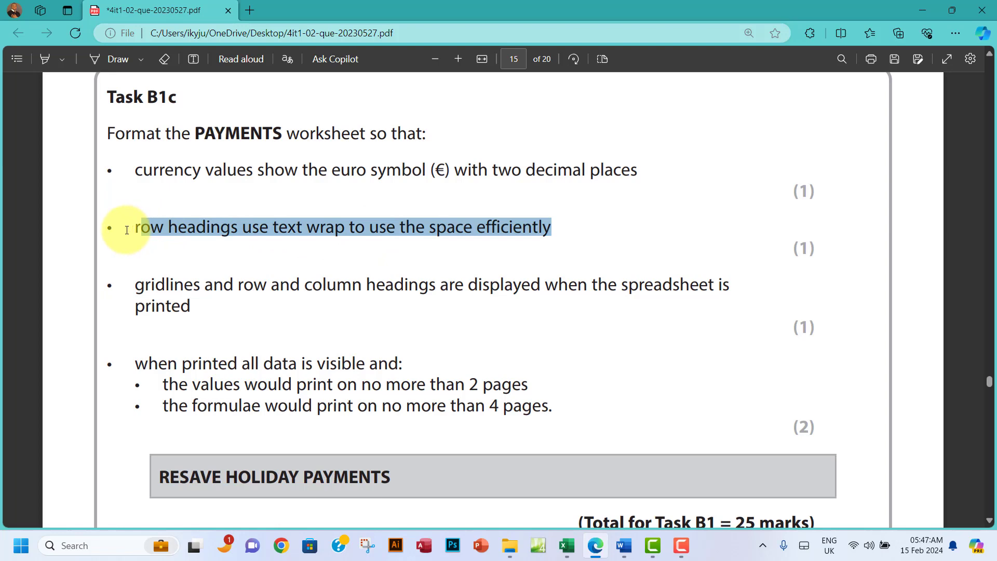
left_click(567, 545)
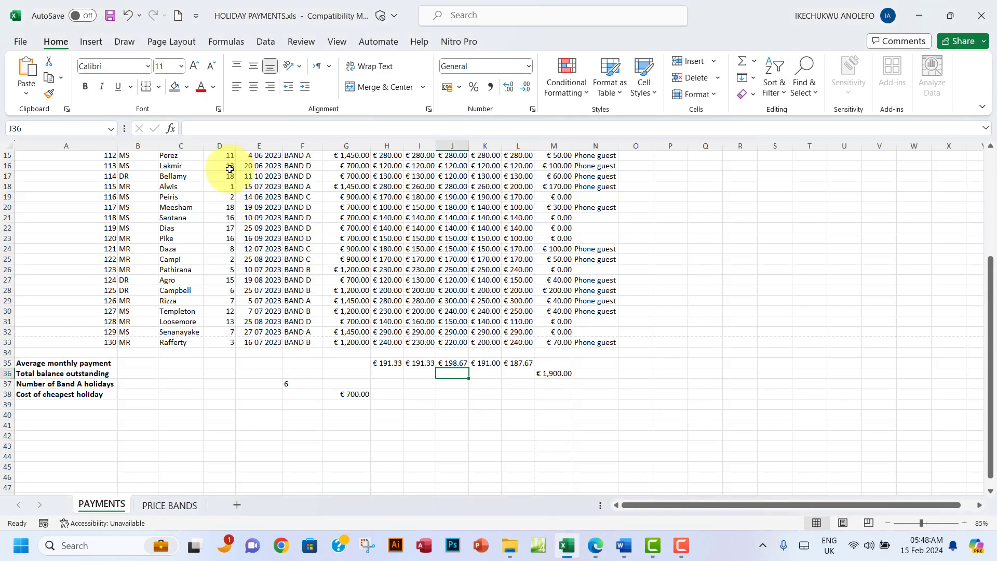
Step: Apply Wrap Text to headings B3:G3 and narrow column B so Guest Title wraps
scroll(345, 410, "up", 5)
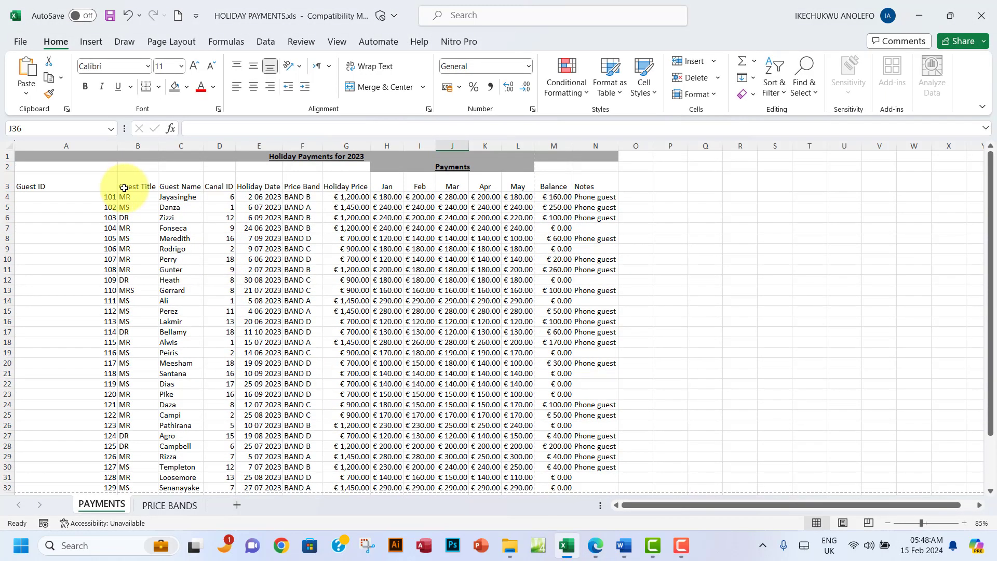
left_click(139, 184)
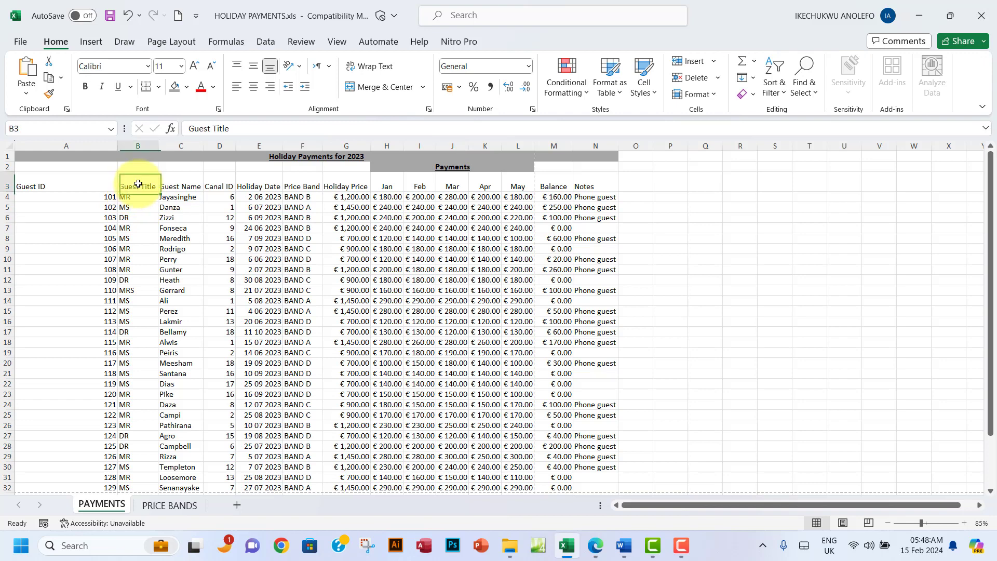
scroll(146, 312, "down", 4)
scroll(151, 312, "up", 4)
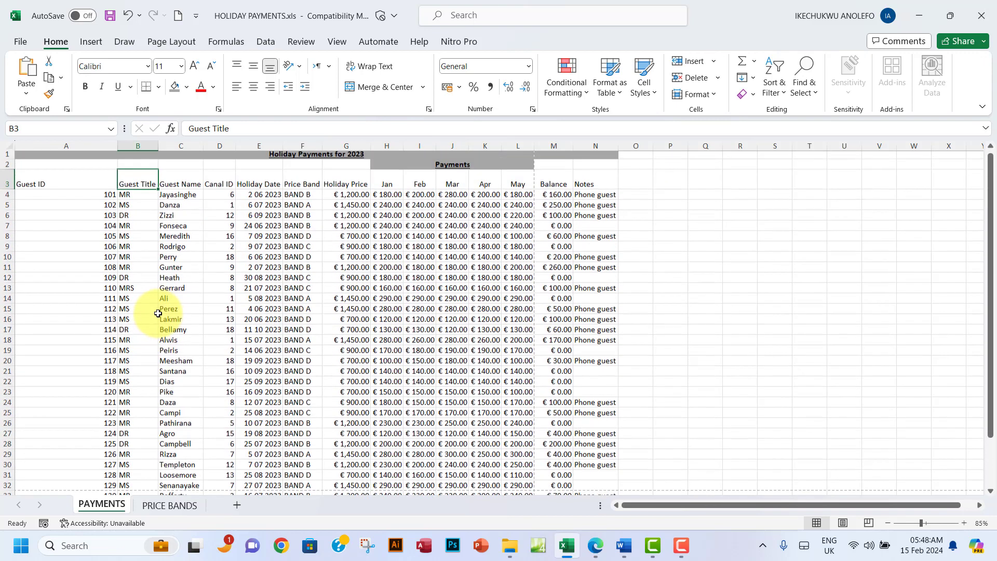
key("Right")
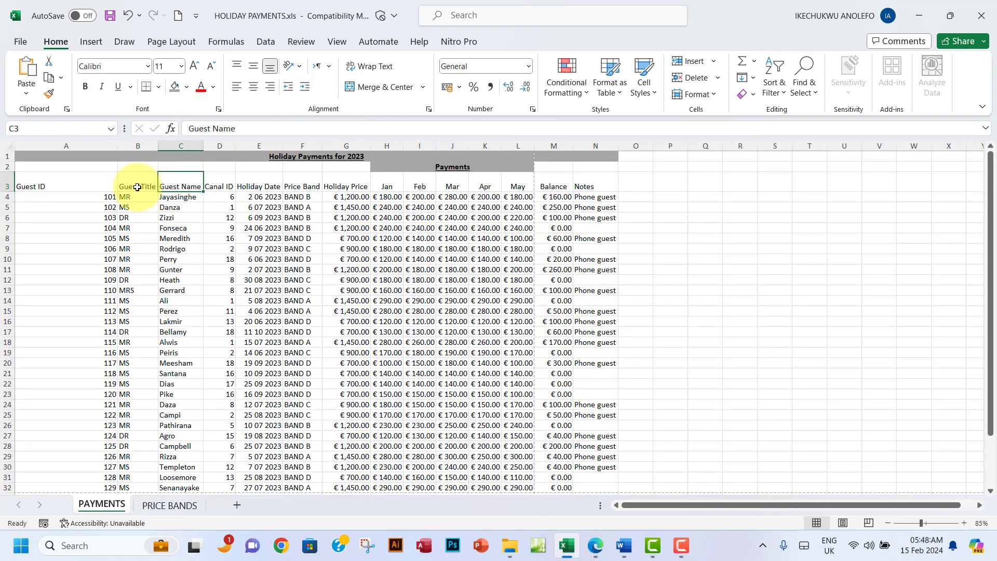
left_click_drag(133, 182, 344, 183)
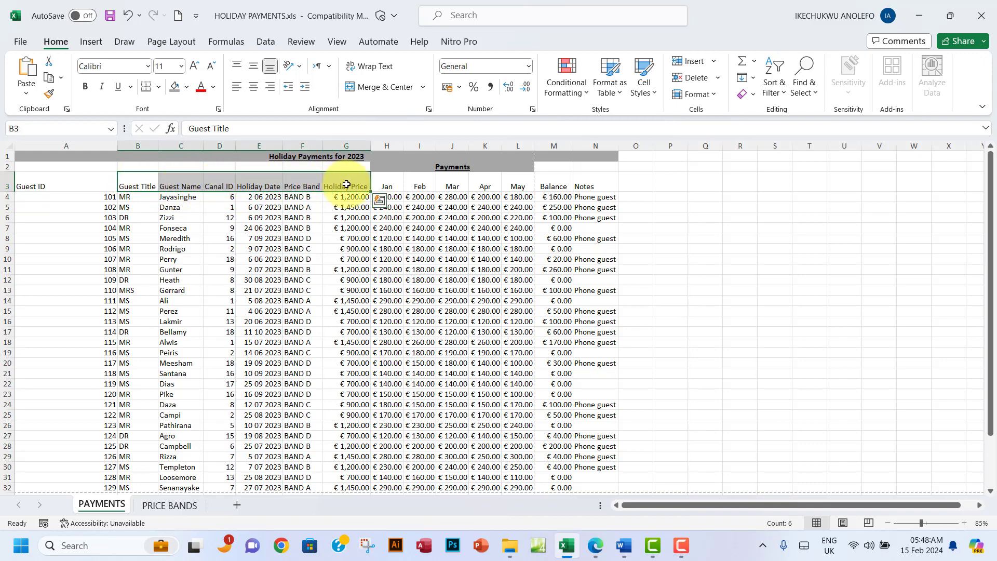
left_click(370, 67)
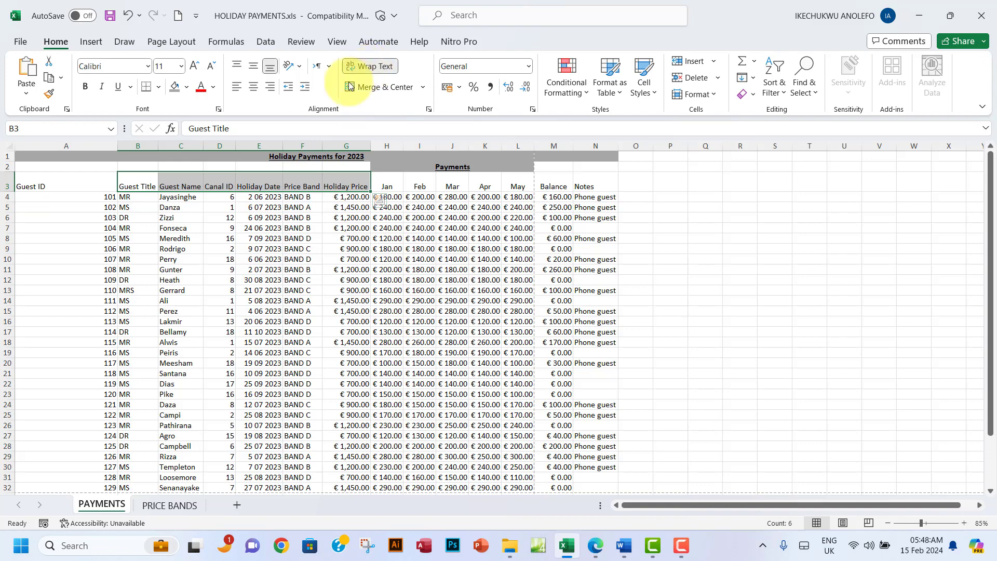
left_click(213, 187)
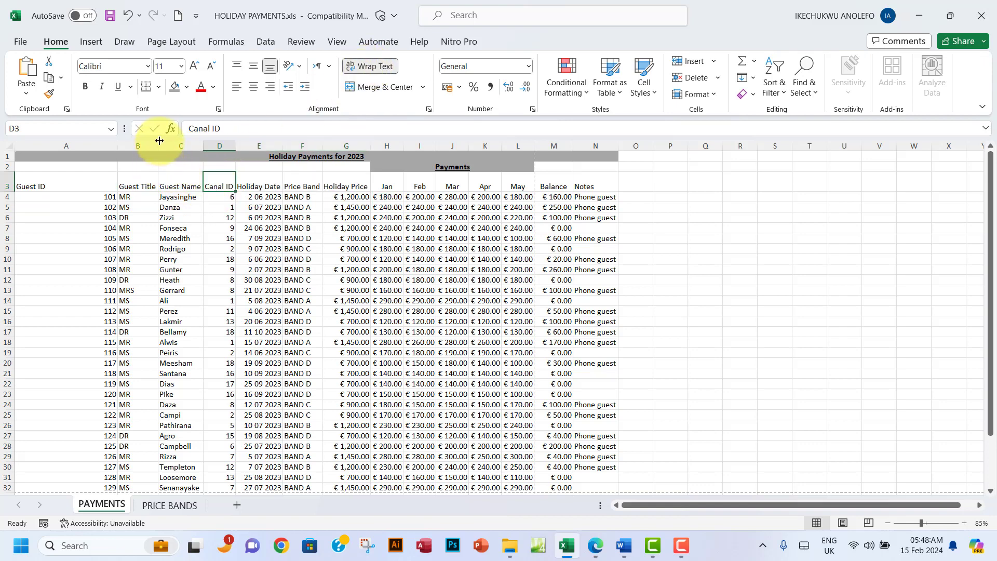
left_click_drag(155, 140, 146, 148)
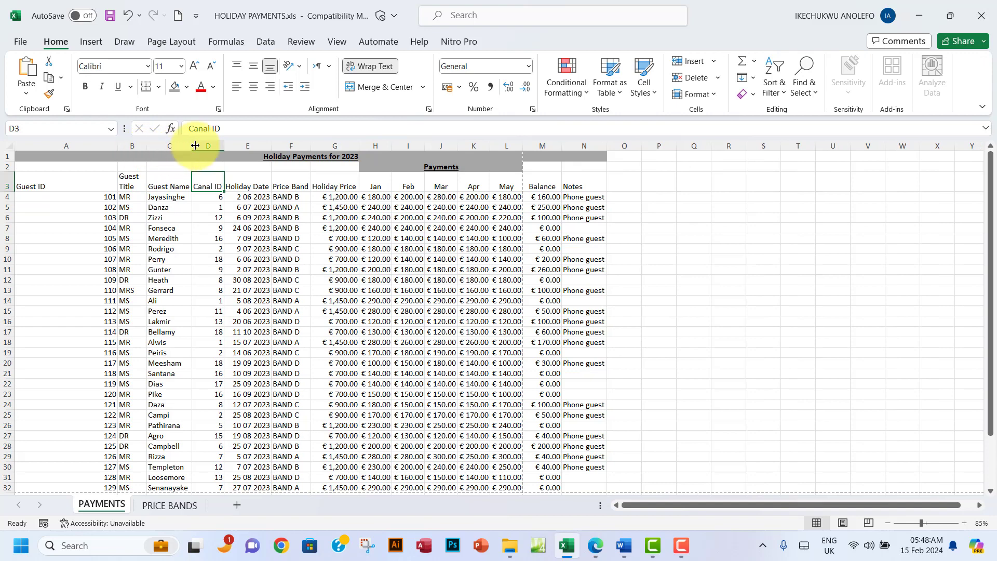
Step: Narrow columns C, D and F so the Canal ID and Price Band headings wrap
scroll(210, 324, "down", 3)
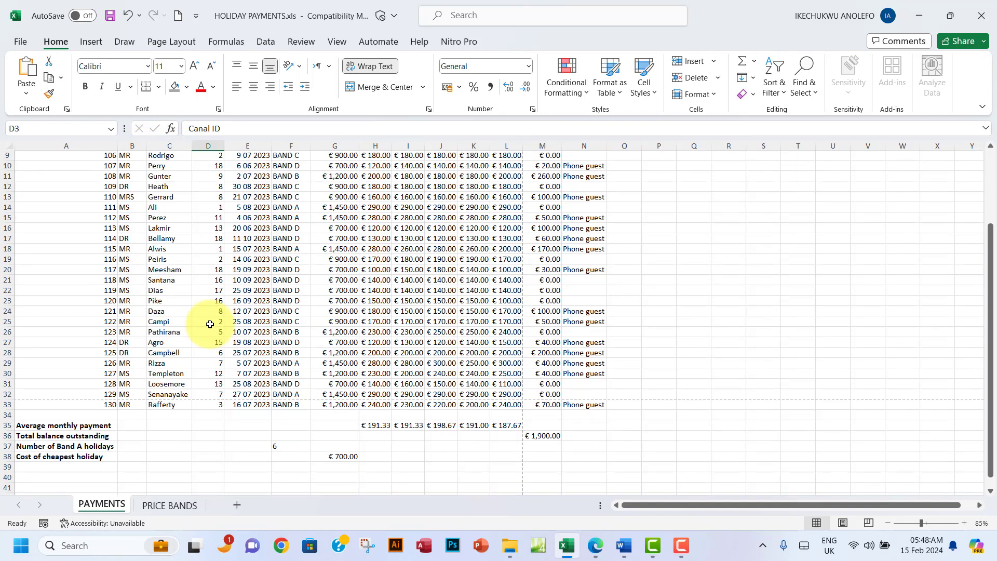
scroll(210, 324, "up", 3)
left_click(165, 185)
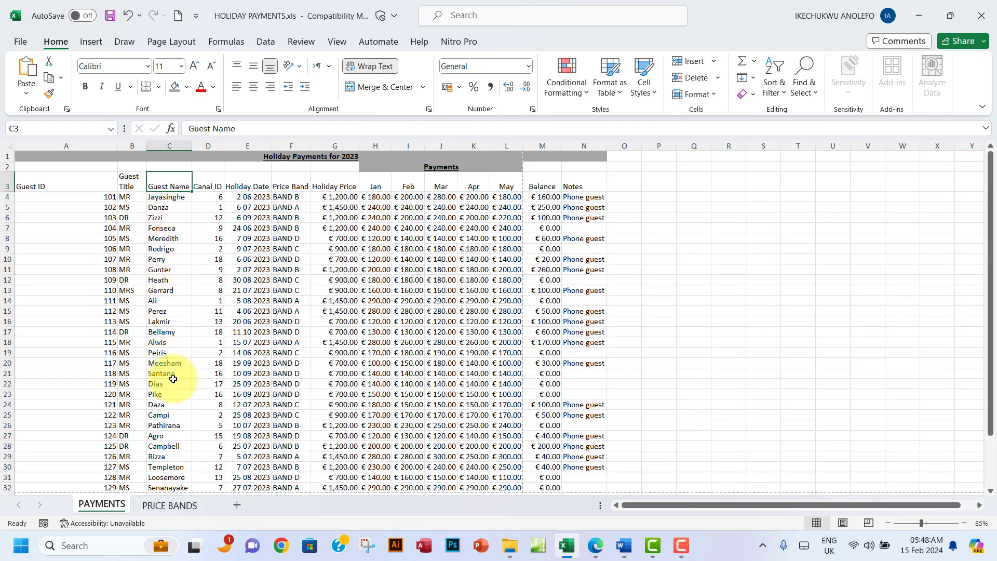
scroll(174, 382, "down", 3)
scroll(179, 415, "up", 1)
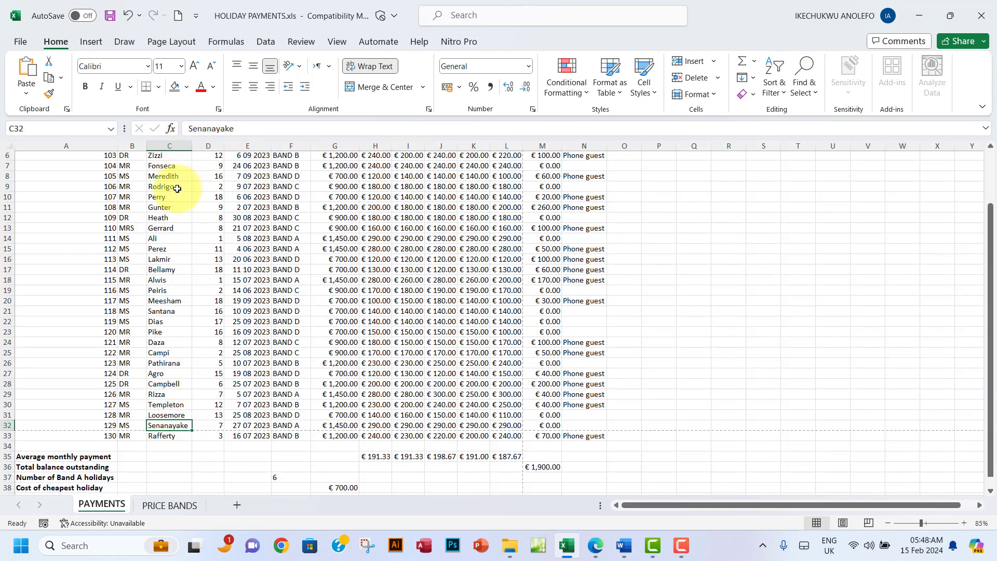
scroll(191, 156, "up", 2)
left_click_drag(193, 146, 191, 146)
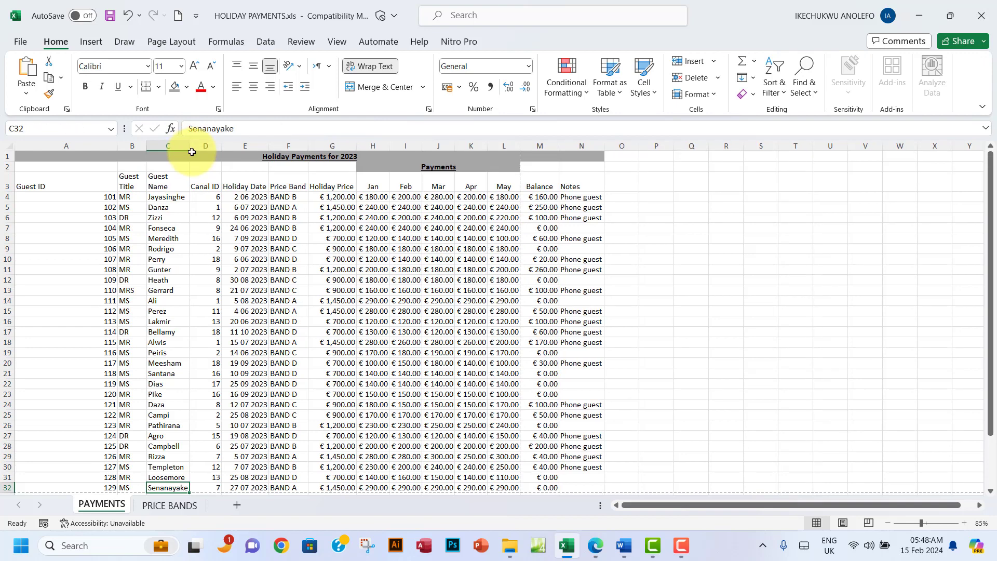
scroll(175, 307, "down", 6)
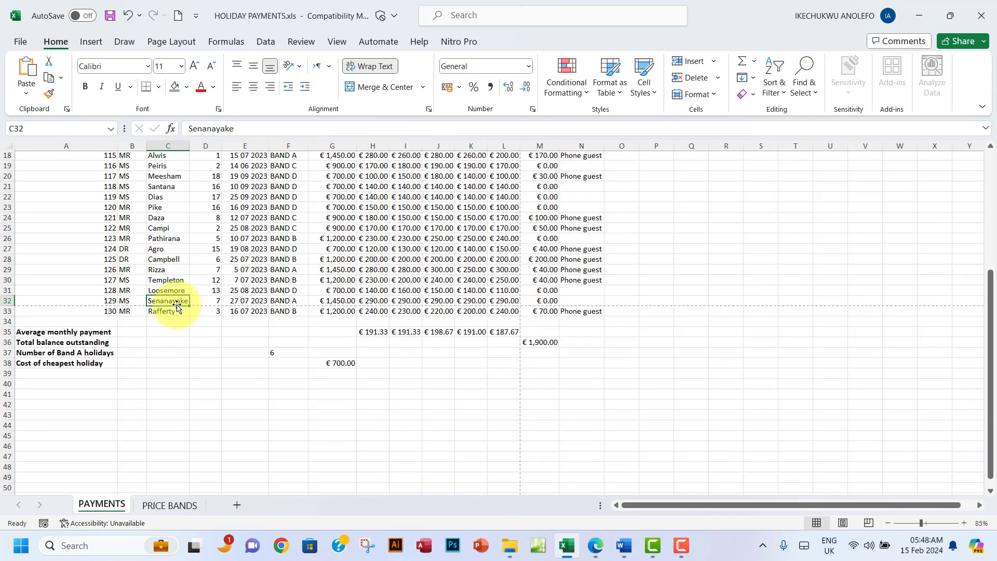
scroll(174, 302, "up", 6)
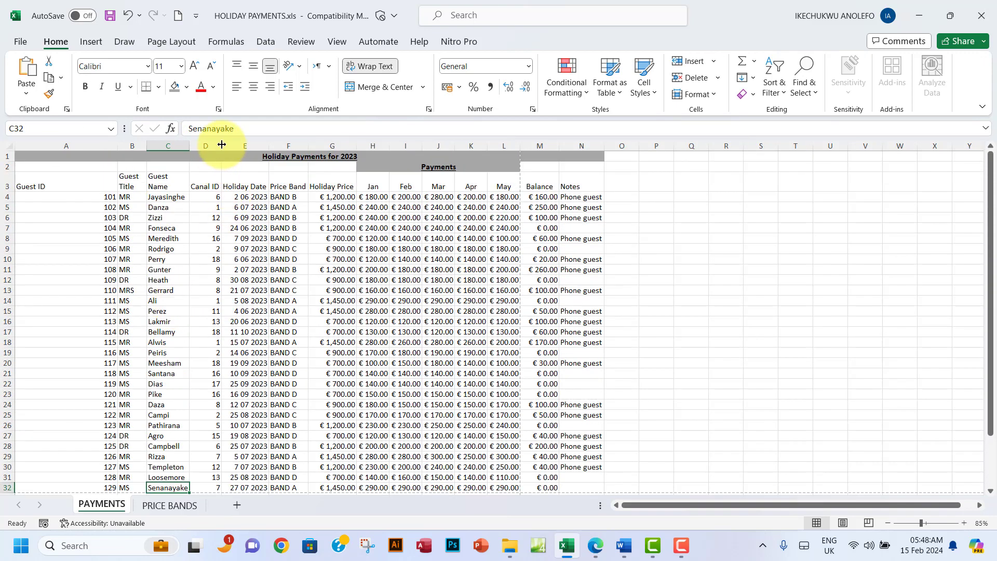
left_click_drag(221, 145, 258, 146)
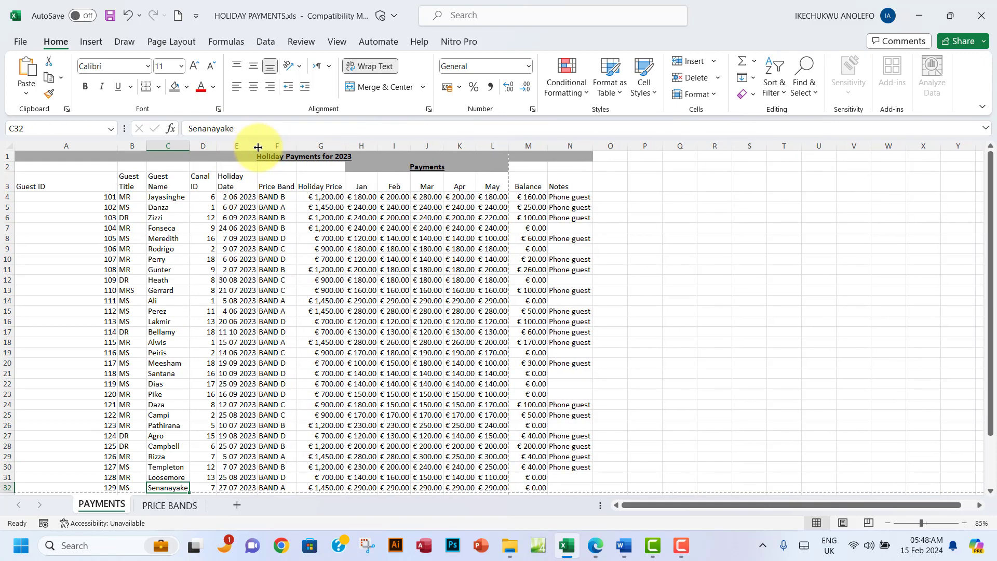
scroll(255, 297, "down", 4)
scroll(255, 297, "up", 4)
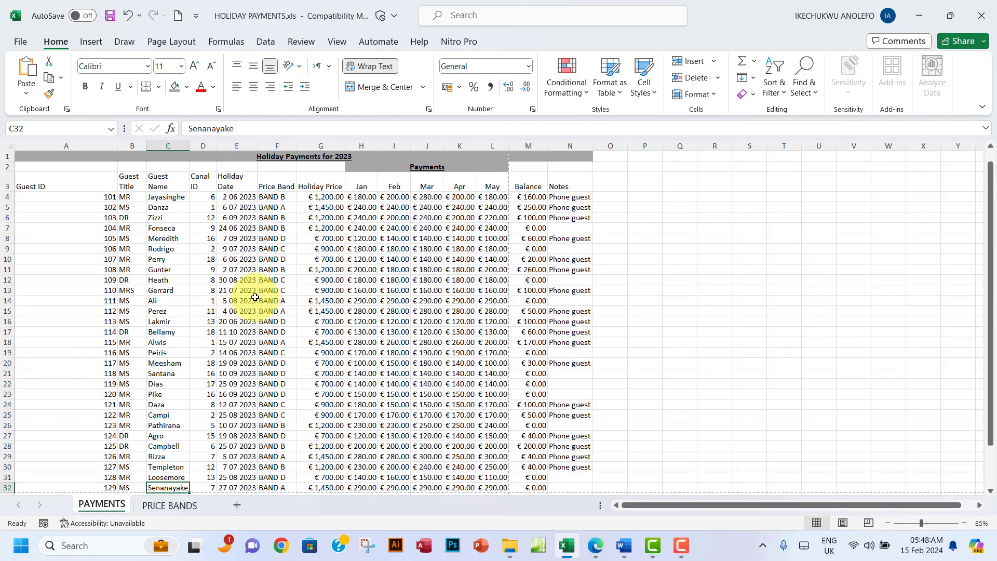
left_click_drag(297, 143, 331, 155)
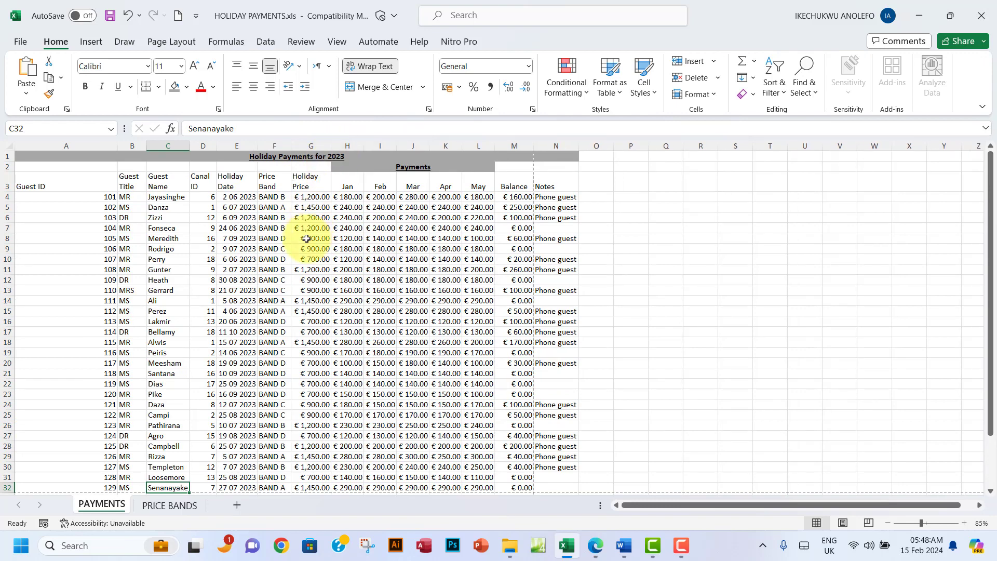
scroll(305, 239, "down", 1)
scroll(306, 239, "up", 1)
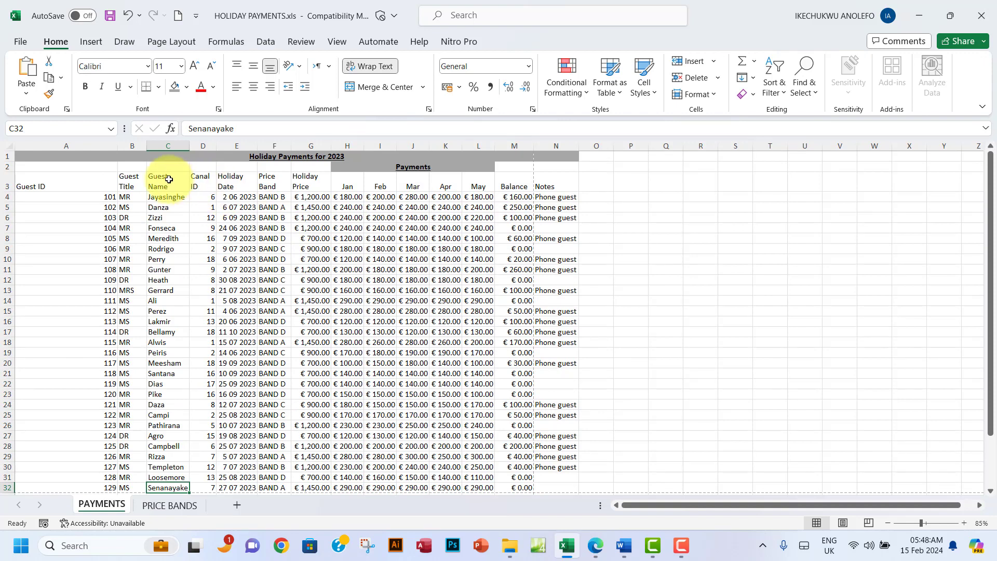
Step: Narrow columns B and A (A to width 6.00) and wrap the Guest ID heading
left_click_drag(130, 182, 308, 179)
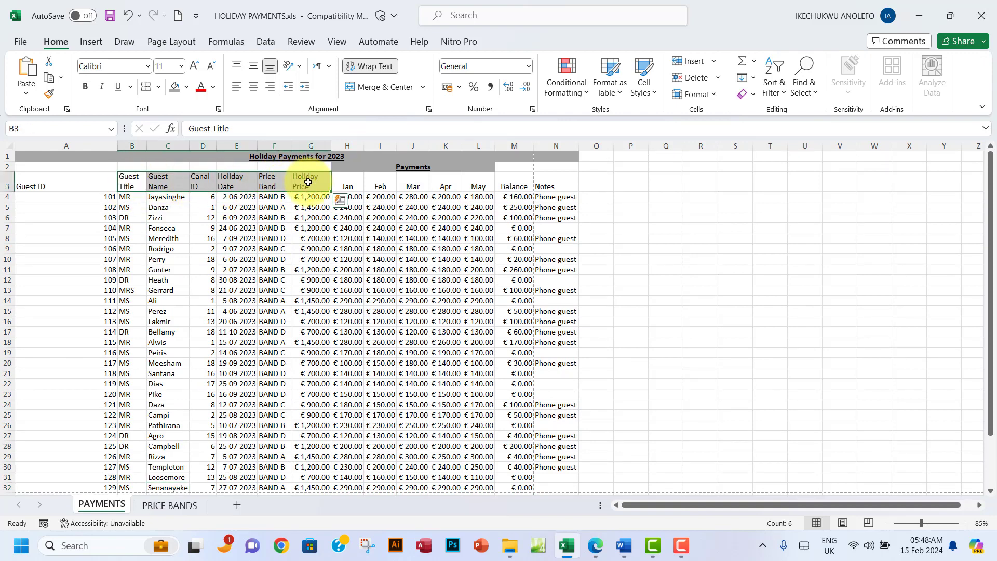
scroll(233, 275, "down", 4)
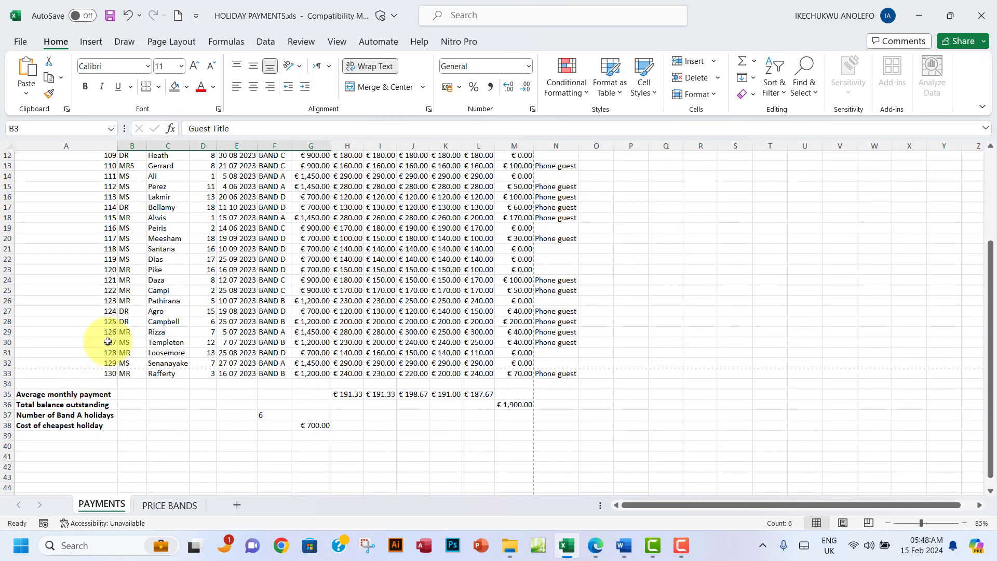
scroll(111, 224, "up", 3)
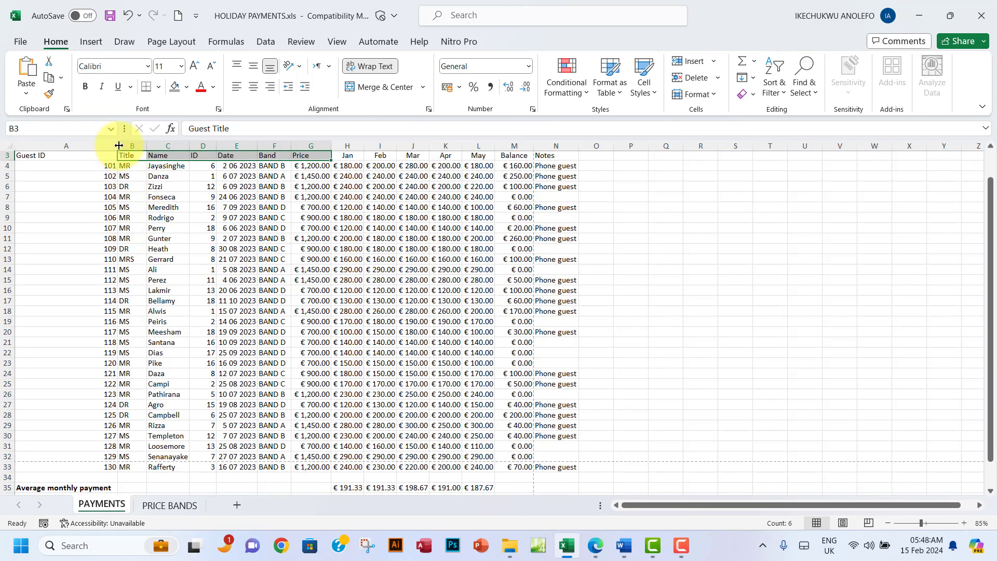
left_click_drag(119, 145, 101, 146)
scroll(128, 286, "down", 2)
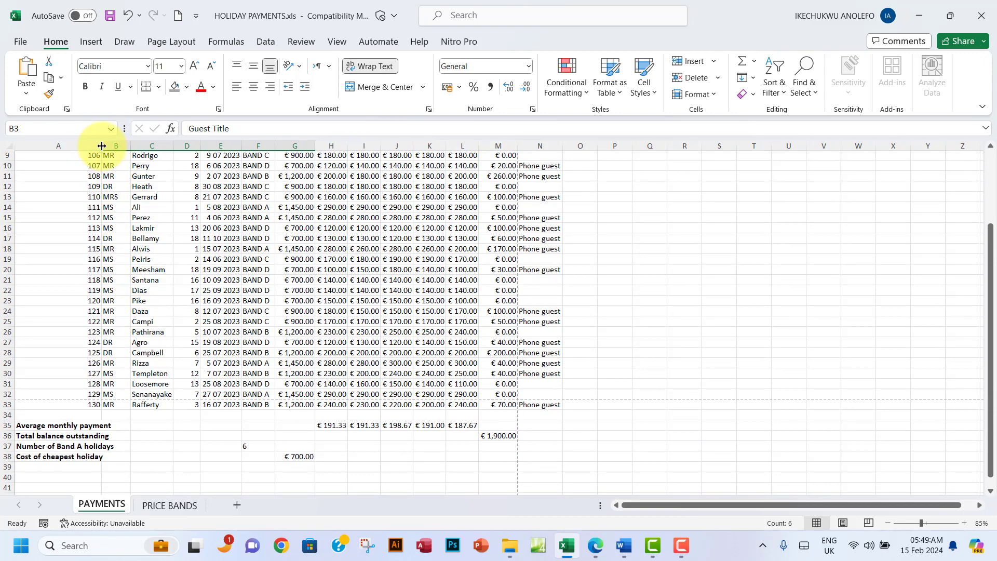
left_click_drag(102, 146, 42, 151)
scroll(99, 270, "up", 3)
left_click(27, 185)
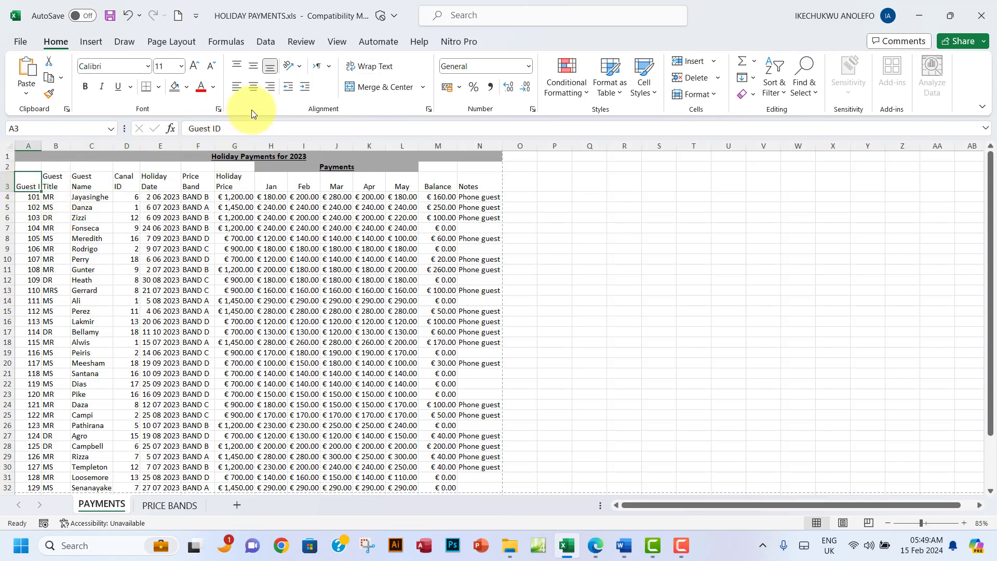
left_click(362, 67)
left_click(159, 290)
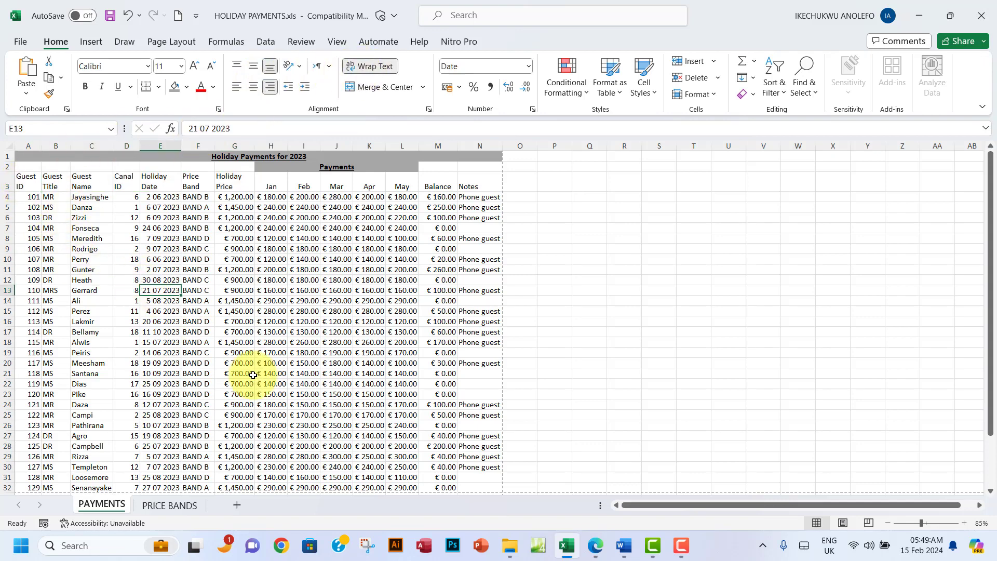
scroll(253, 375, "down", 6)
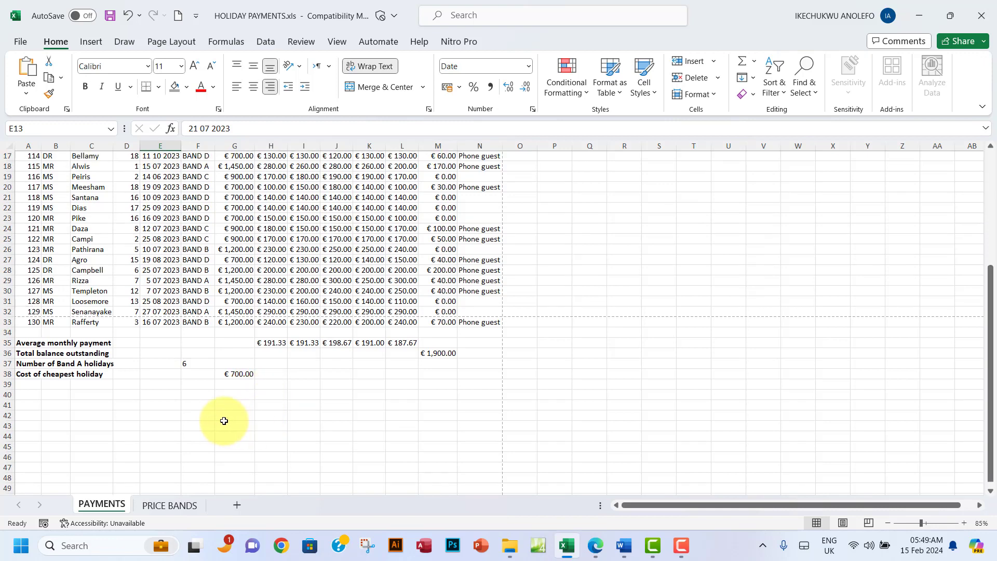
scroll(223, 419, "up", 4)
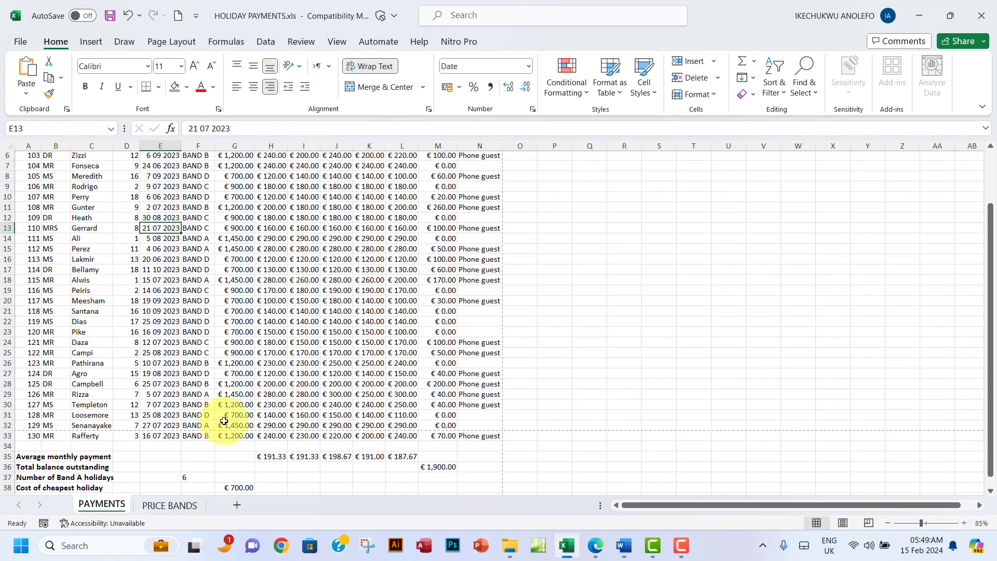
scroll(224, 421, "down", 4)
scroll(224, 421, "up", 2)
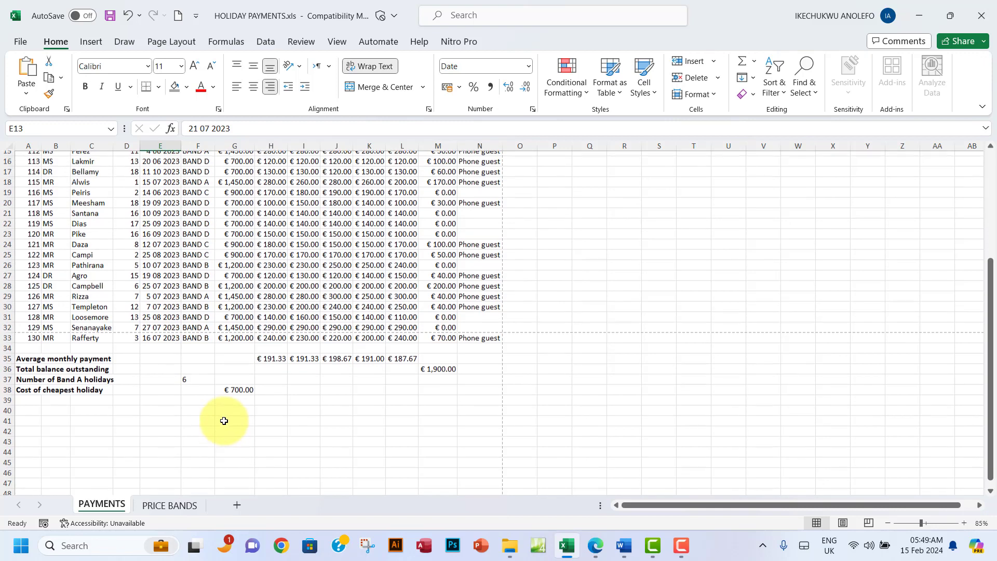
left_click(20, 42)
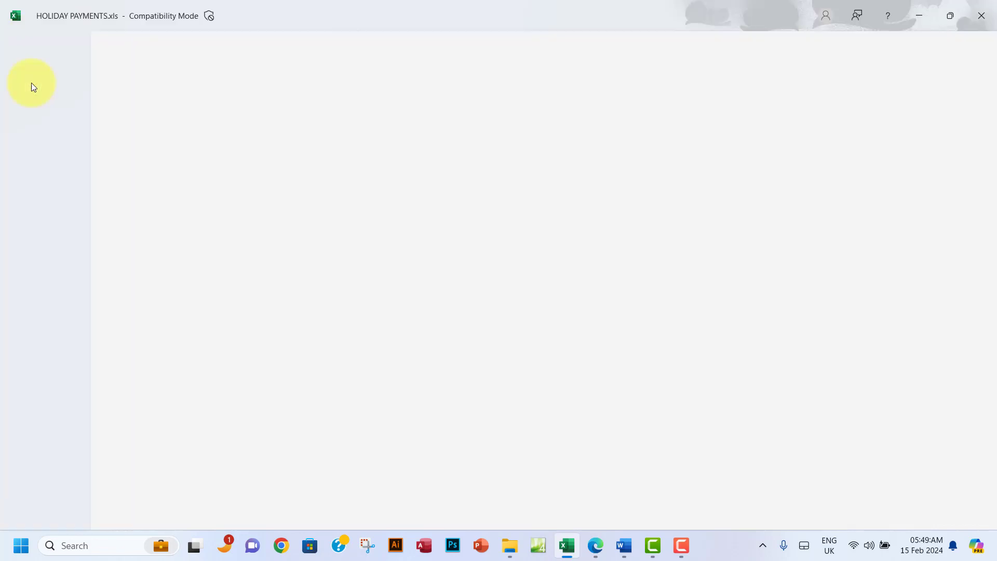
left_click(52, 268)
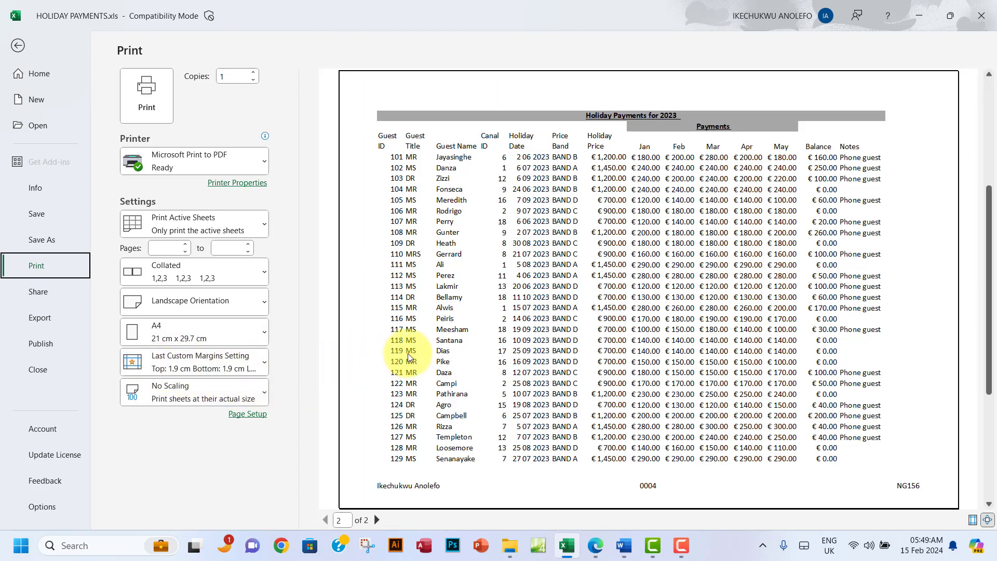
scroll(408, 354, "down", 1)
scroll(405, 353, "up", 1)
scroll(408, 355, "down", 1)
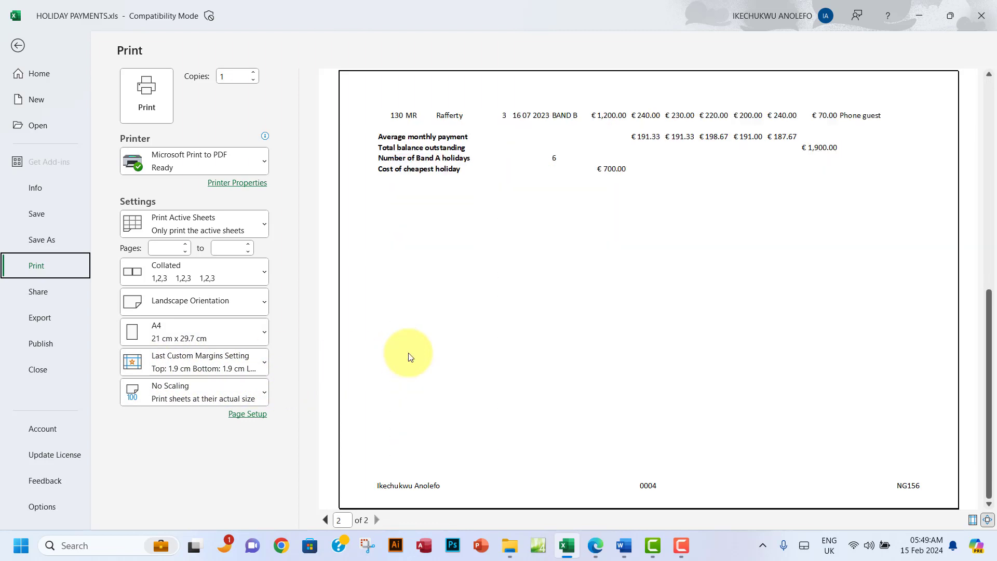
scroll(410, 357, "up", 1)
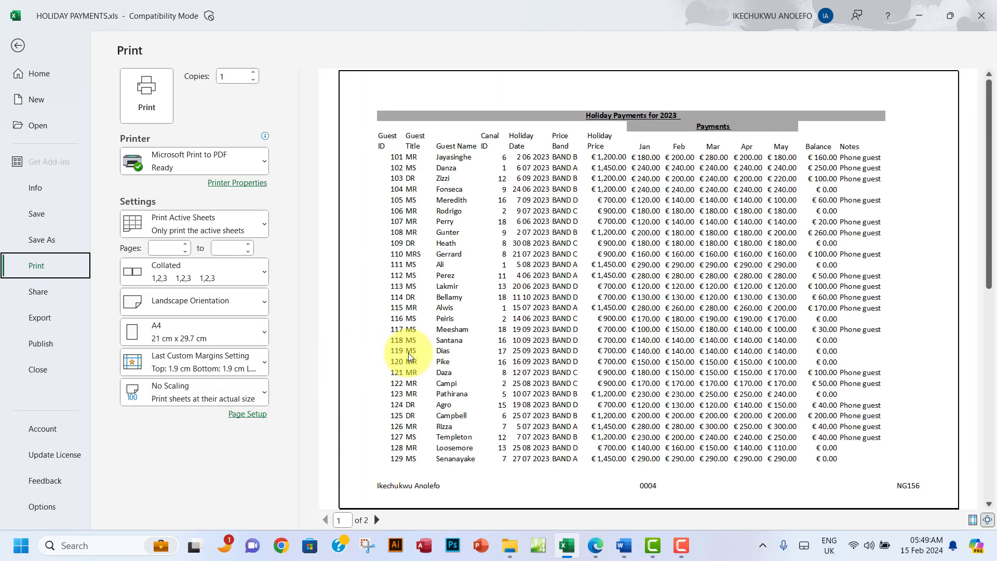
left_click(19, 48)
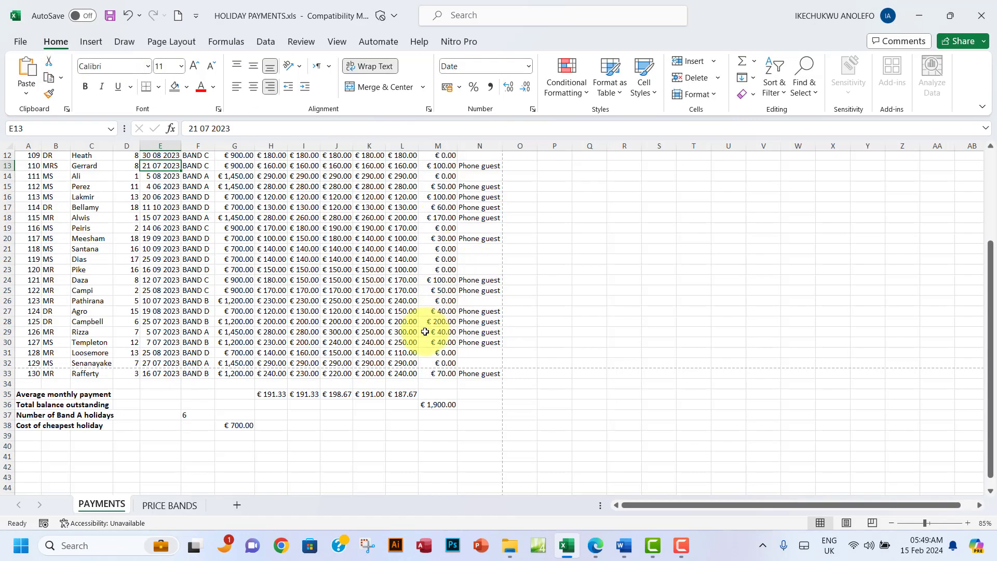
Step: Review the printing requirements in the task PDF, then return to the workbook's File view
left_click(596, 545)
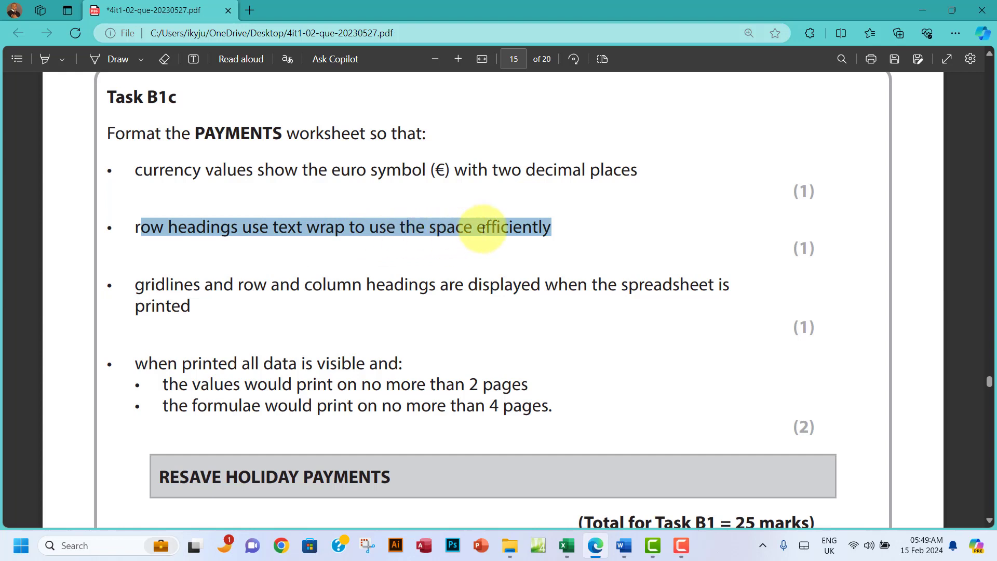
scroll(263, 262, "down", 1)
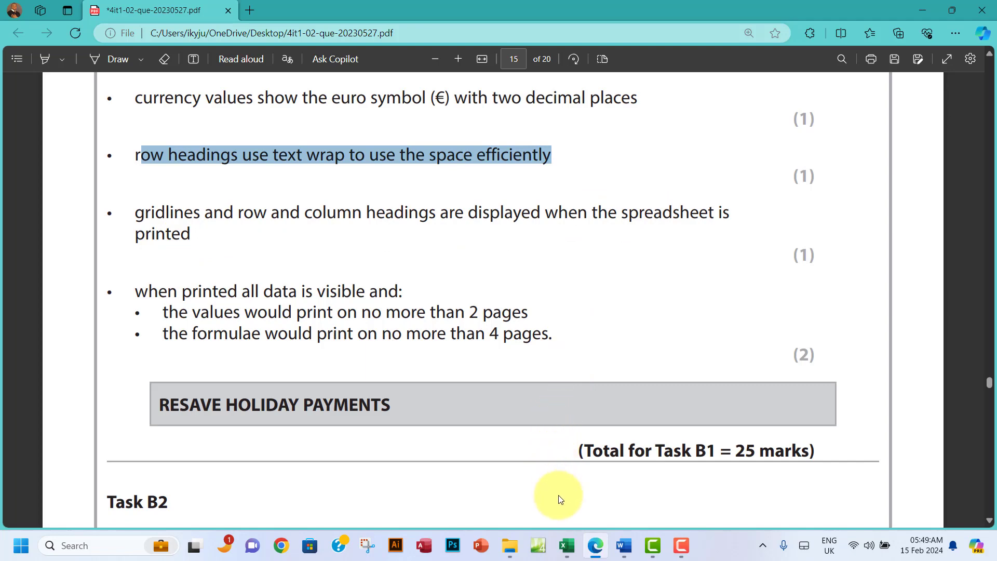
left_click(566, 545)
scroll(133, 261, "up", 5)
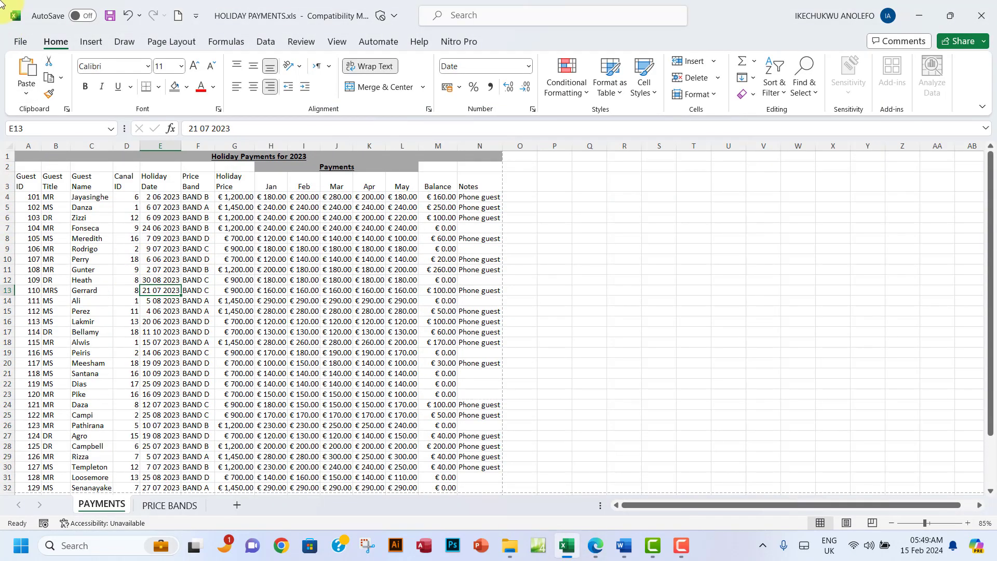
left_click(20, 41)
Step: Tick Gridlines and Row and column headings on Page Setup's Sheet tab for printing
left_click(37, 268)
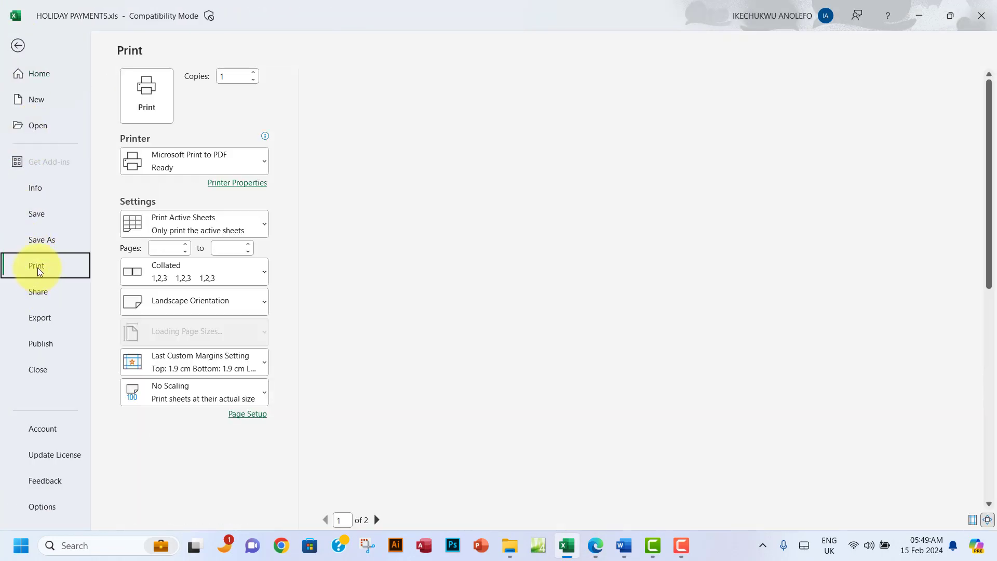
left_click(252, 414)
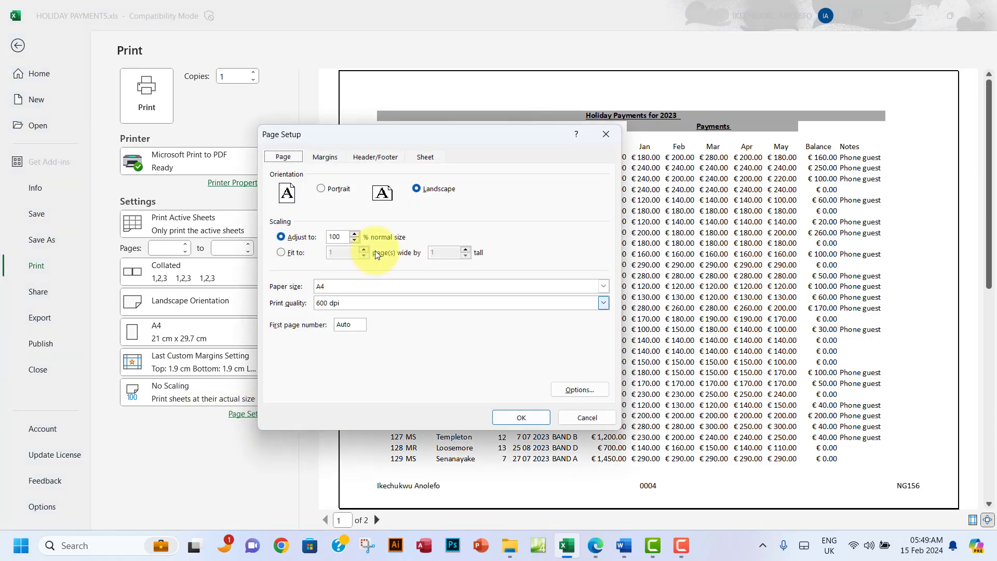
left_click(425, 160)
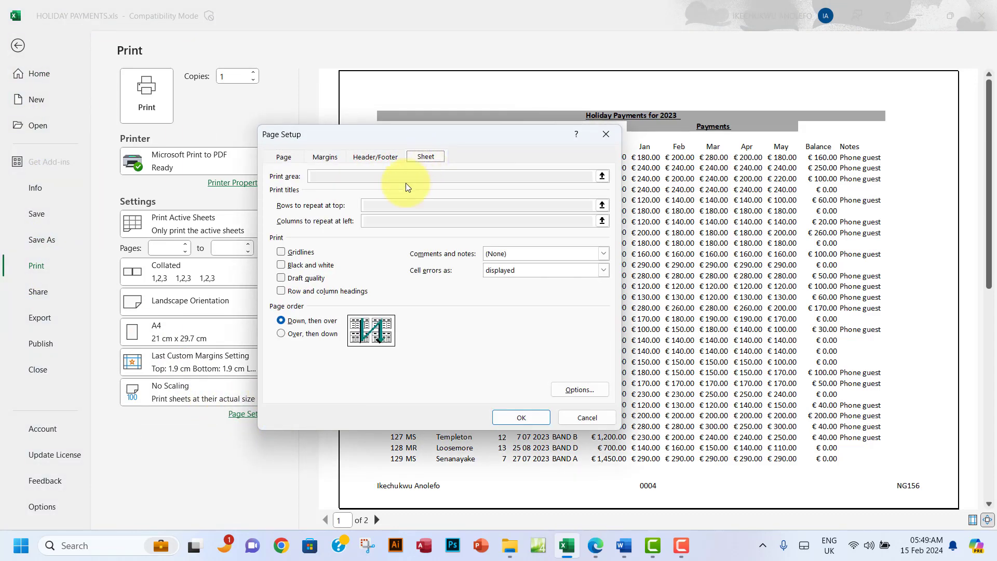
left_click(281, 292)
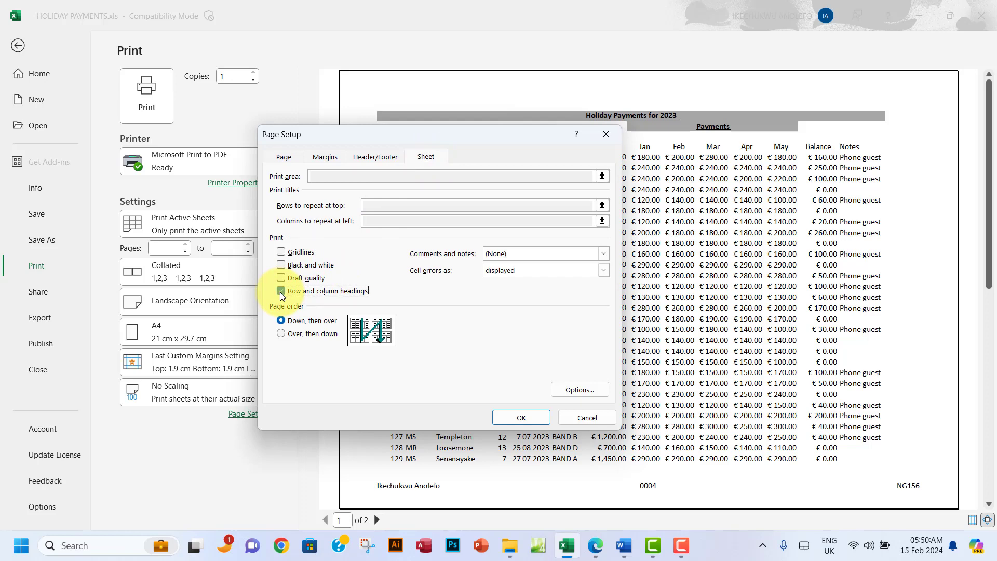
left_click(281, 251)
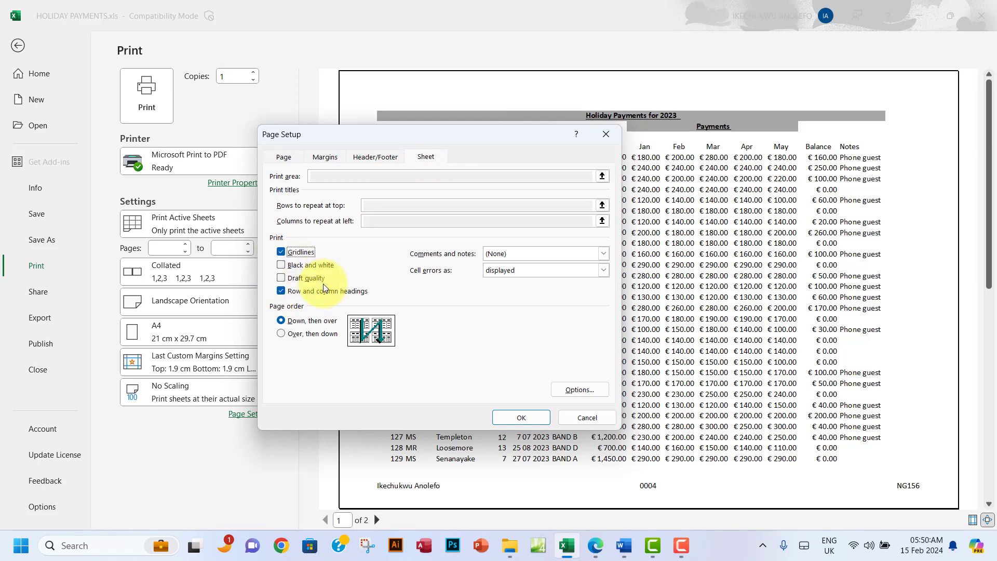
left_click(520, 417)
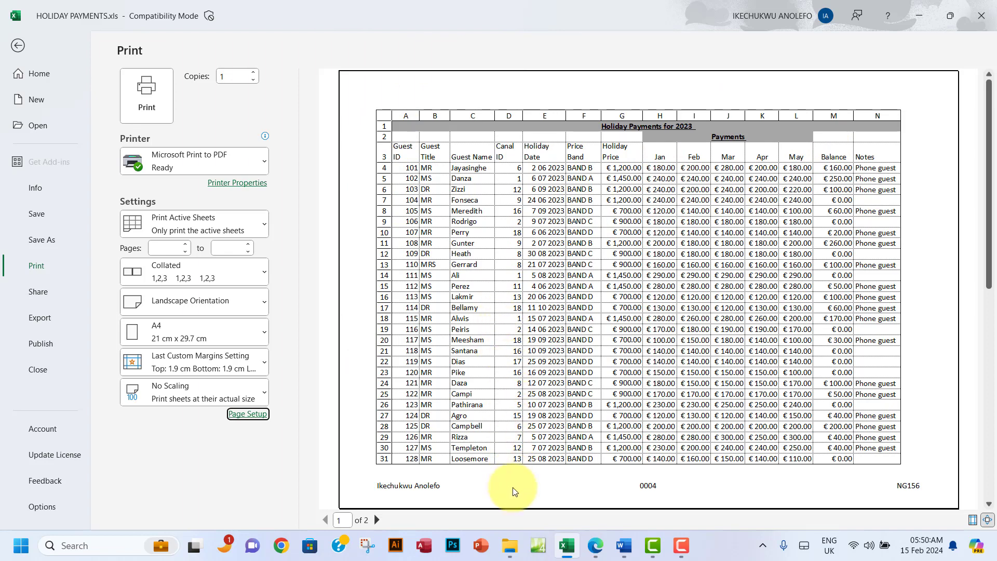
Step: Mark the three completed Task B1c bullets green in the PDF, then return to Excel
left_click(595, 545)
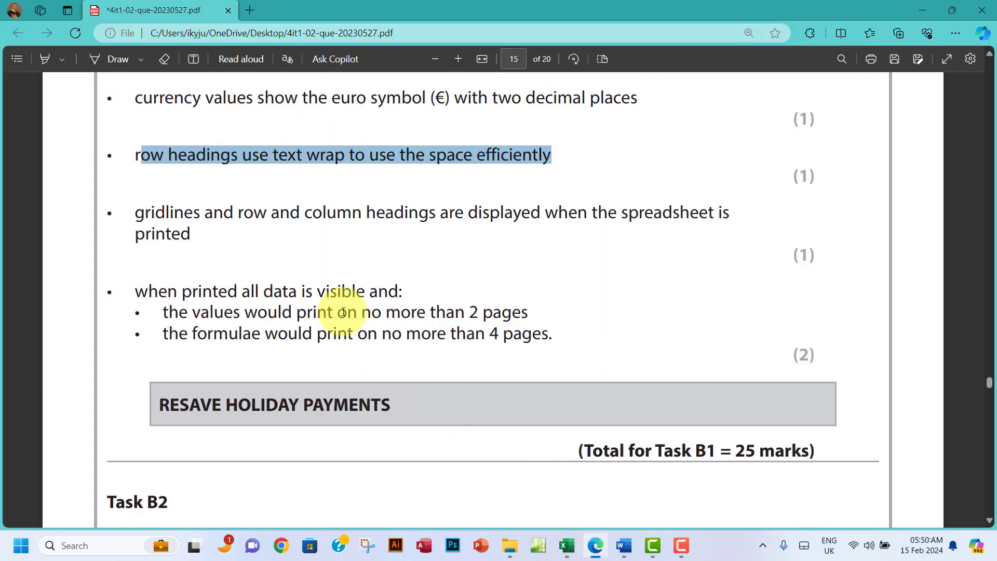
left_click_drag(136, 95, 189, 238)
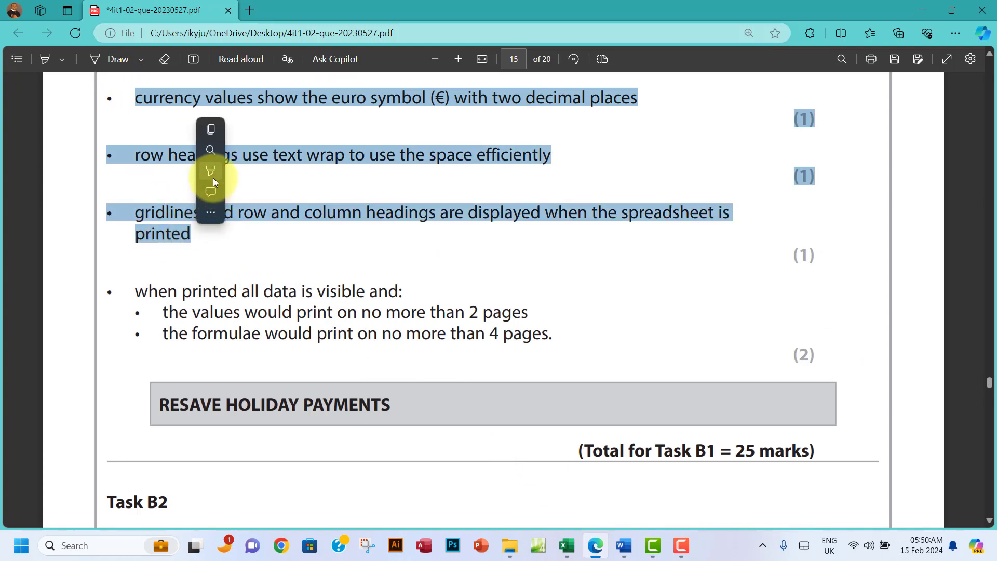
mouse_move(212, 177)
left_click(343, 195)
scroll(478, 306, "down", 1)
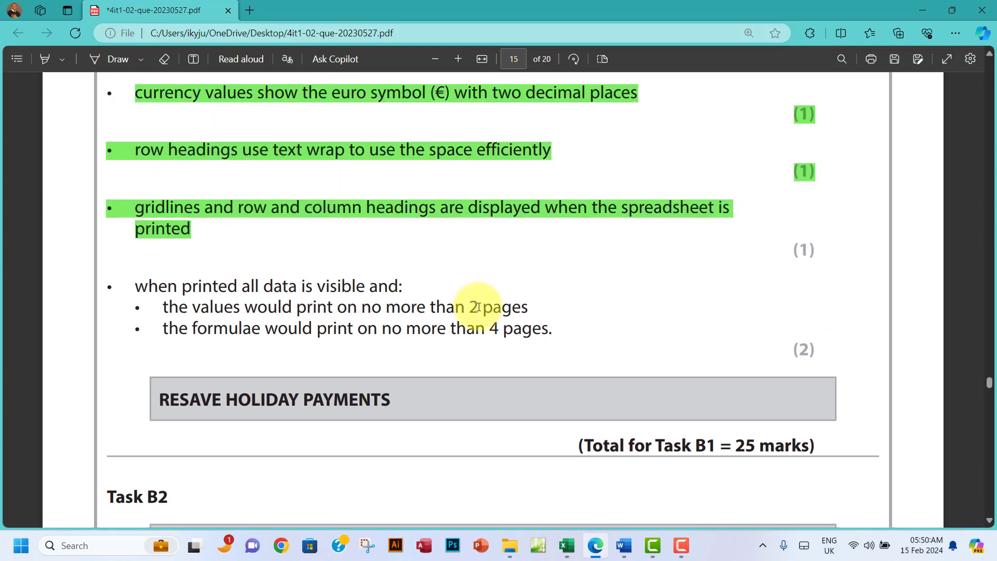
scroll(479, 306, "down", 2)
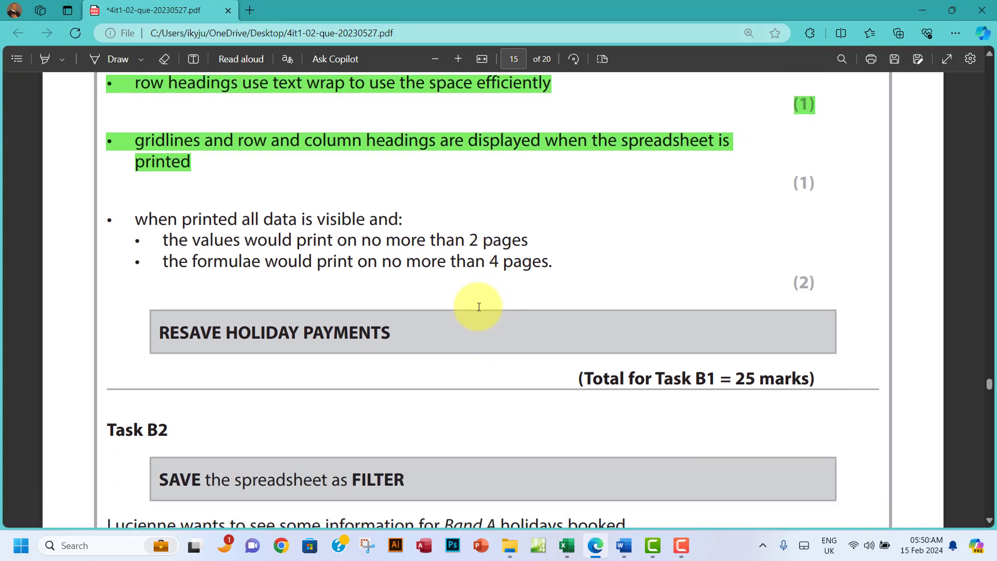
left_click(576, 548)
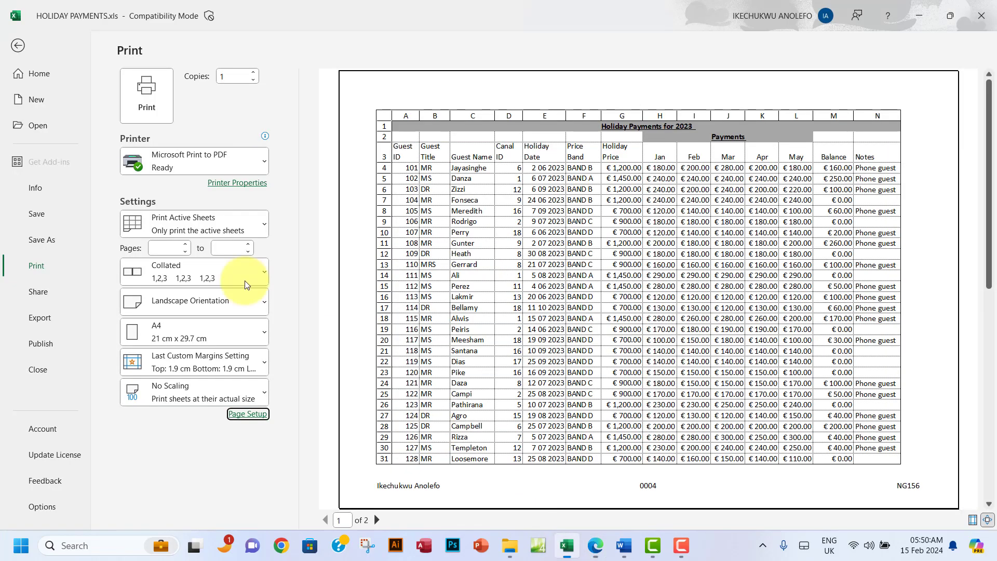
Step: After checking both preview pages, centre the PAYMENTS printout horizontally and vertically on the page
left_click(378, 520)
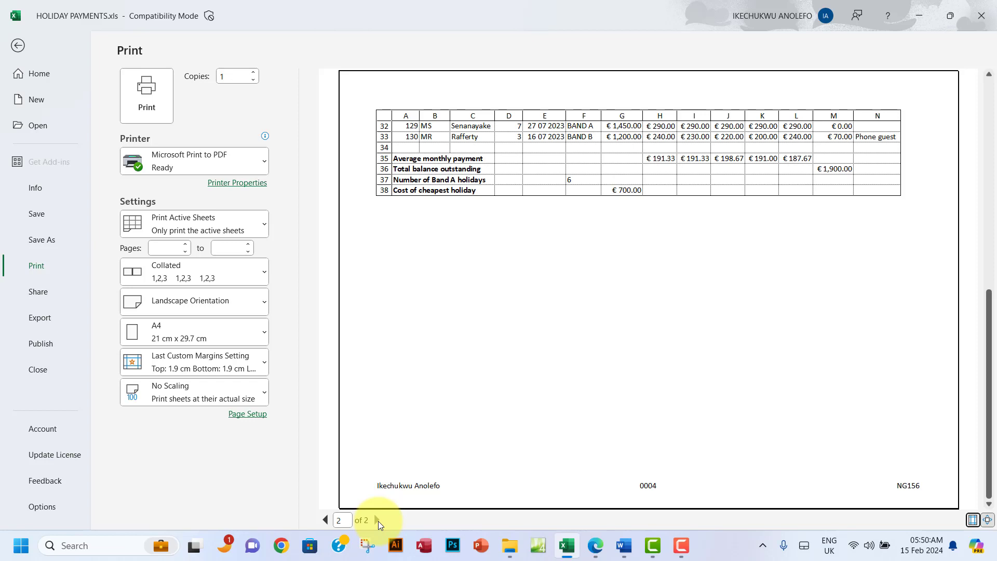
left_click(324, 520)
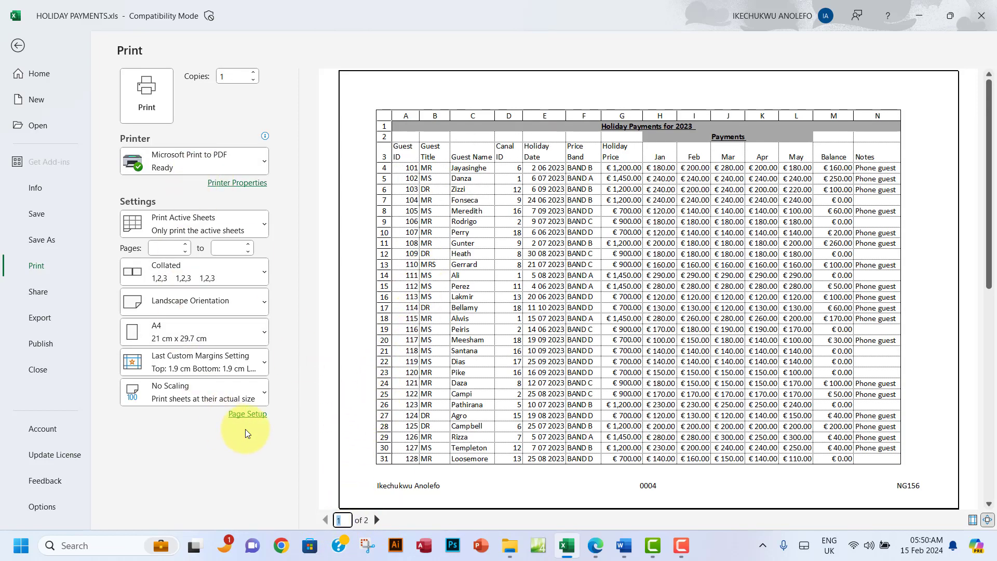
left_click(257, 416)
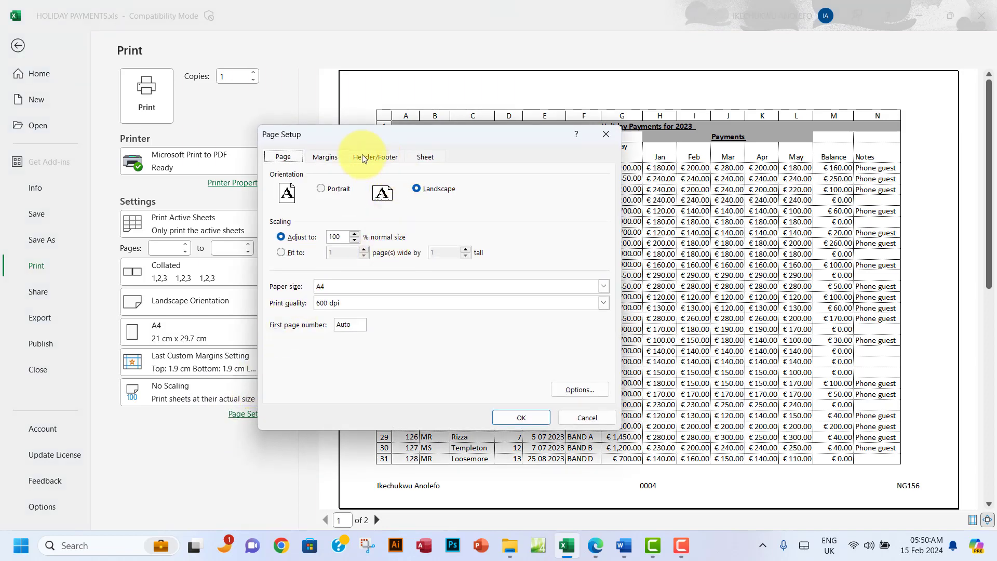
left_click(327, 159)
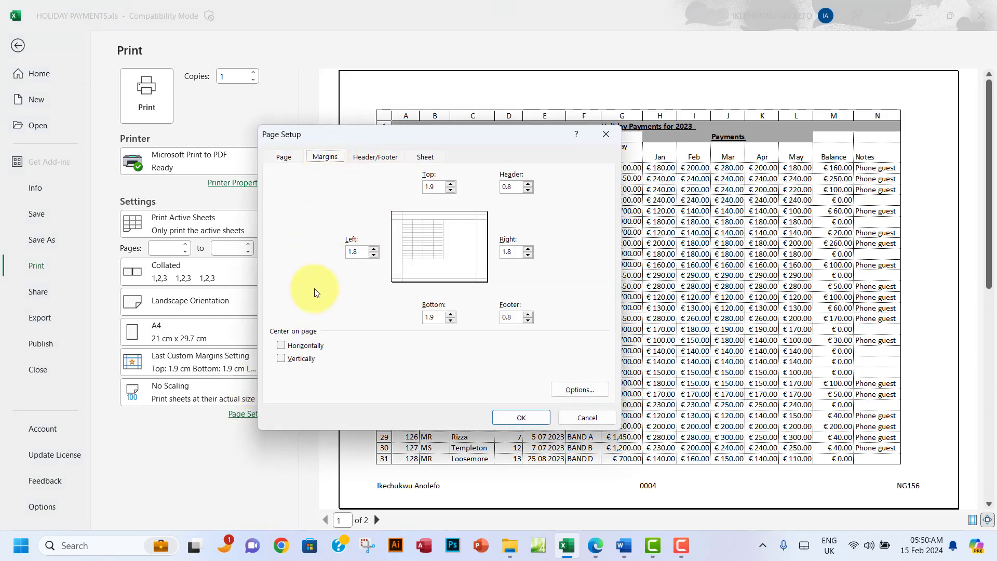
left_click(282, 346)
left_click(281, 359)
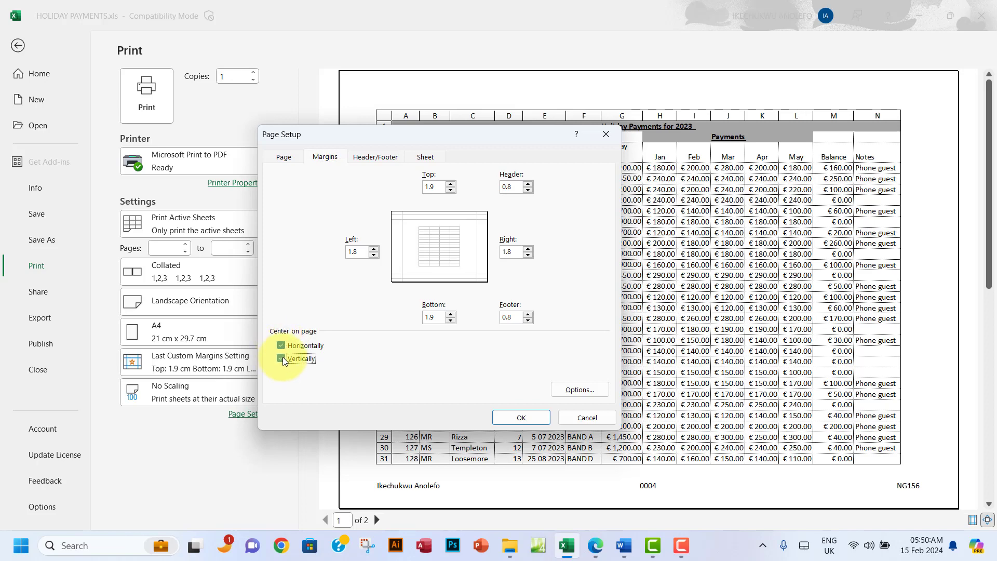
left_click(509, 418)
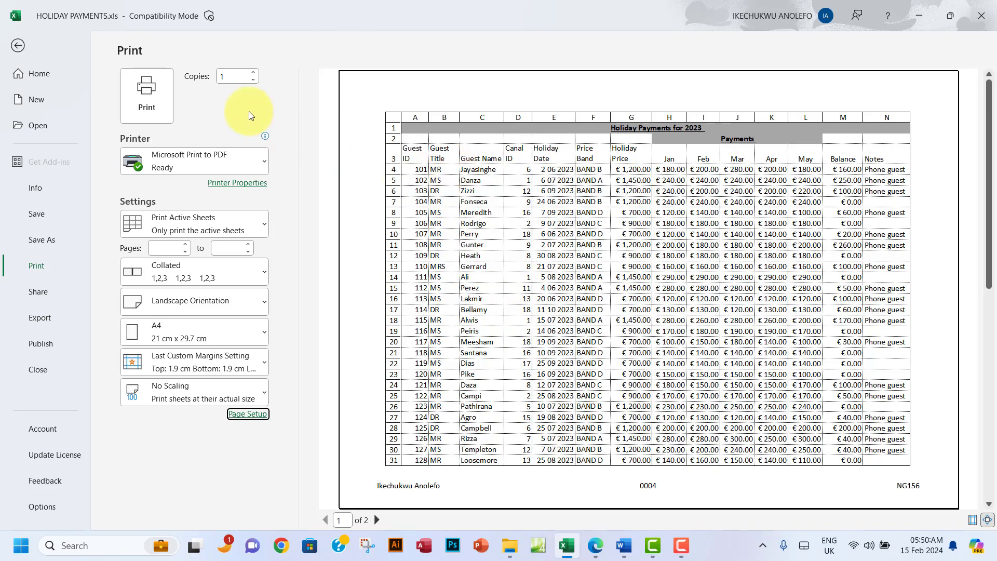
left_click(15, 47)
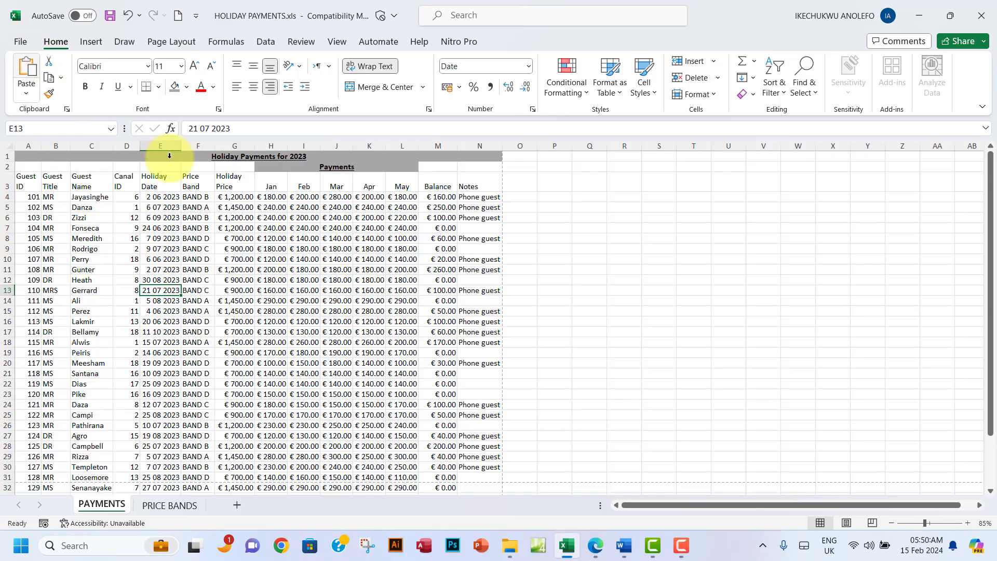
left_click(593, 552)
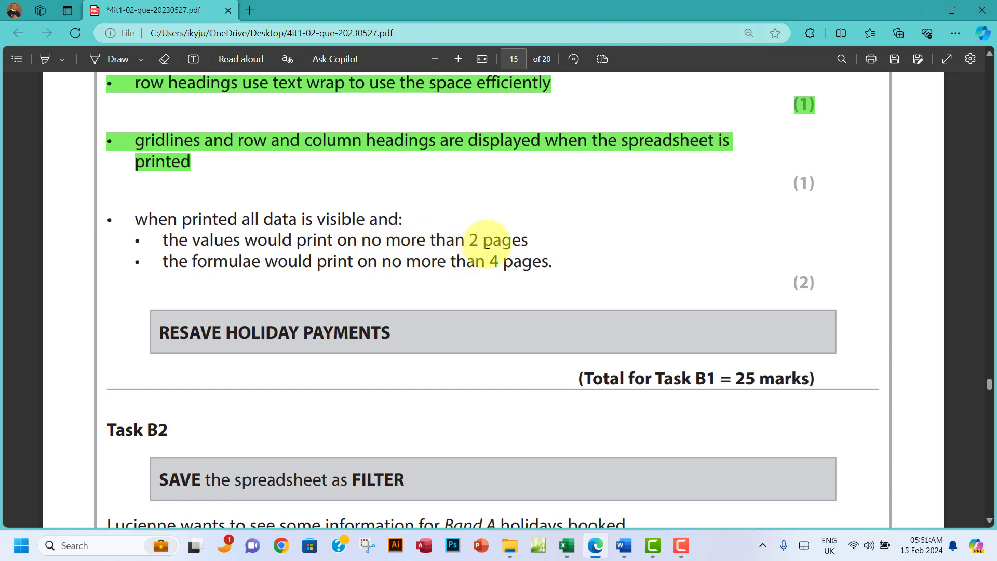
left_click(566, 545)
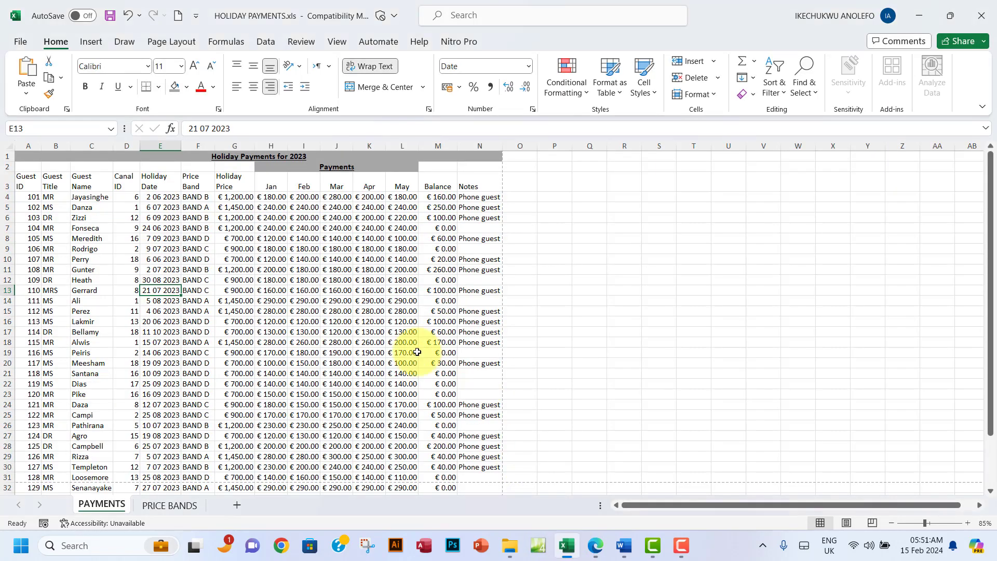
left_click(20, 42)
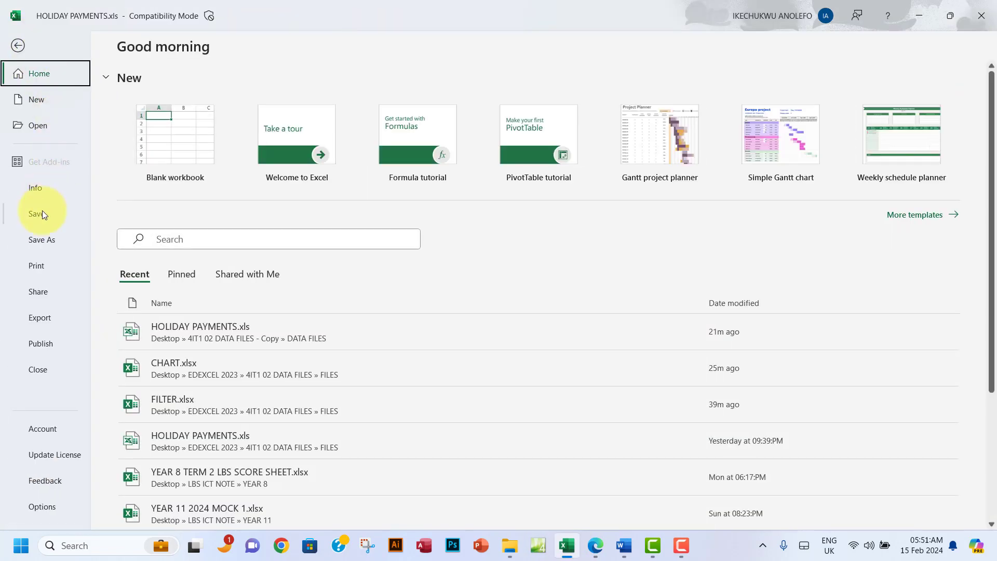
left_click(40, 266)
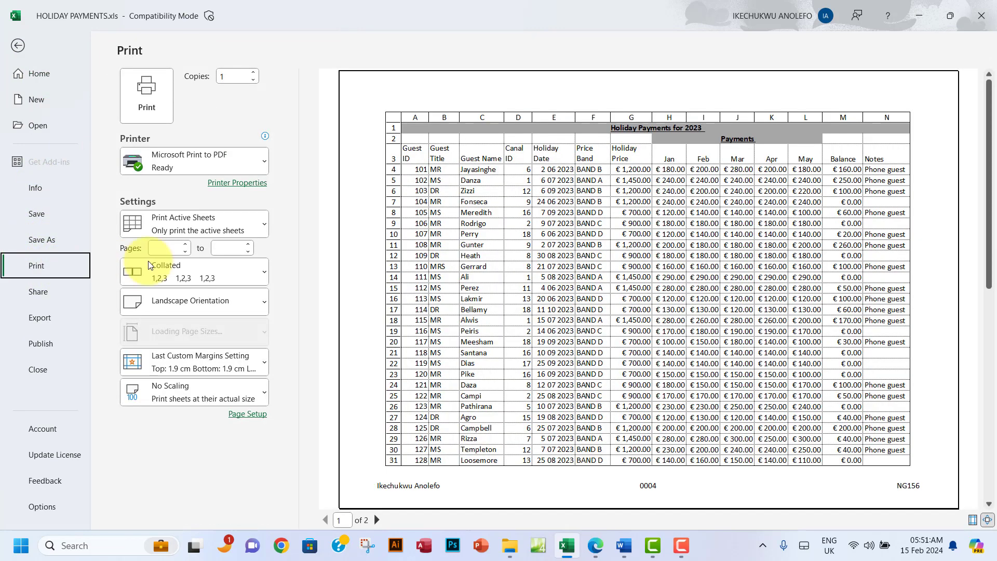
left_click(378, 520)
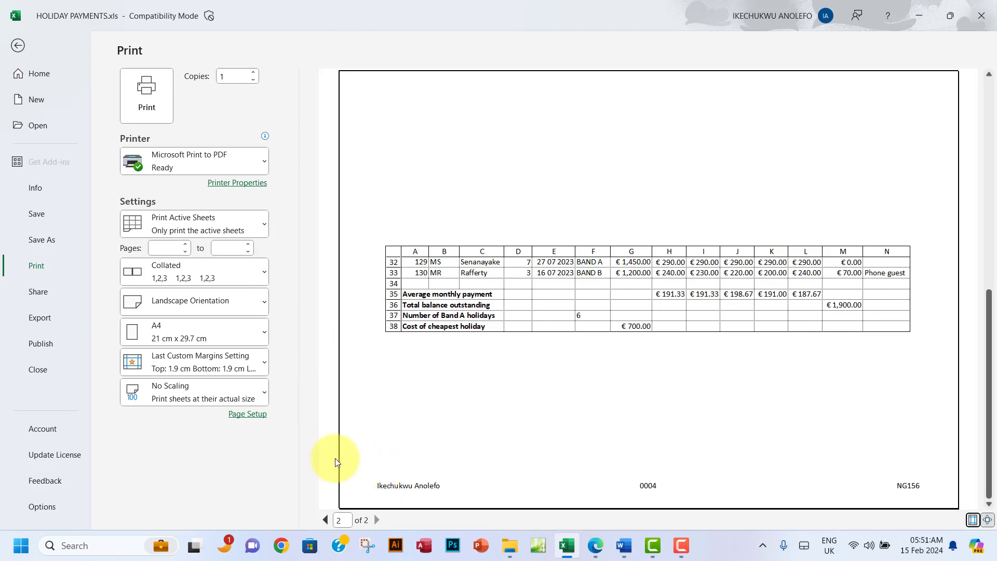
left_click(255, 420)
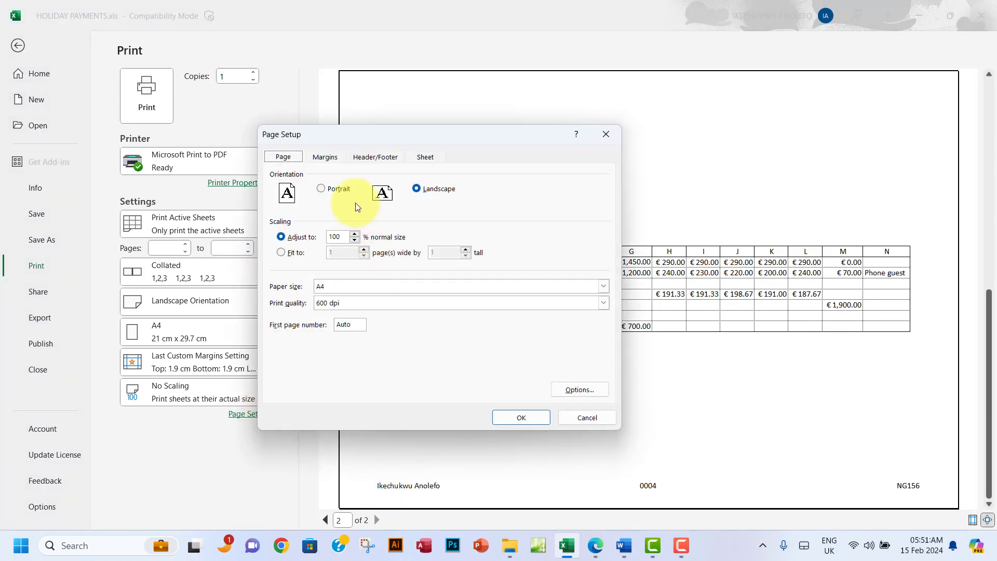
left_click(326, 158)
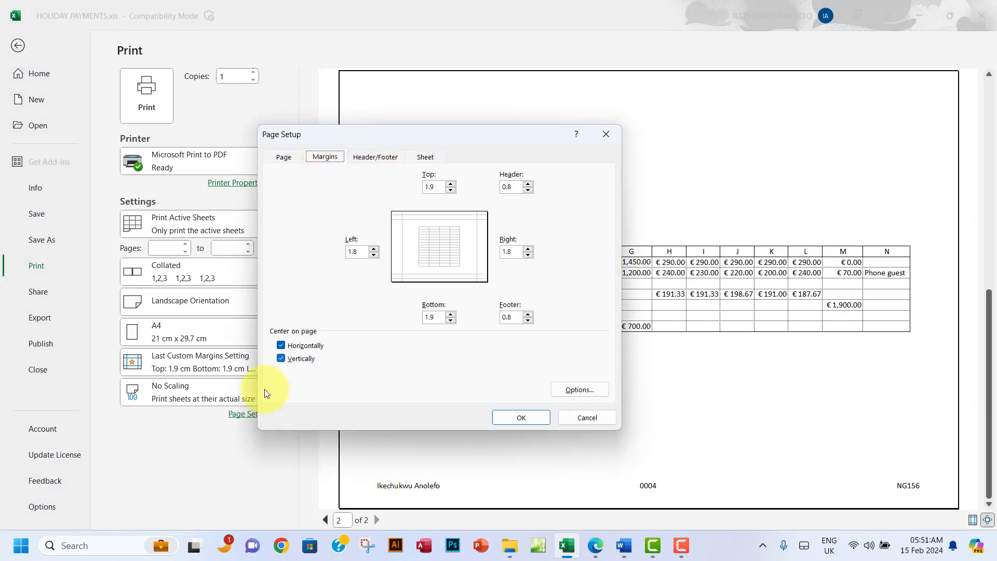
left_click(281, 346)
left_click(281, 359)
left_click(521, 418)
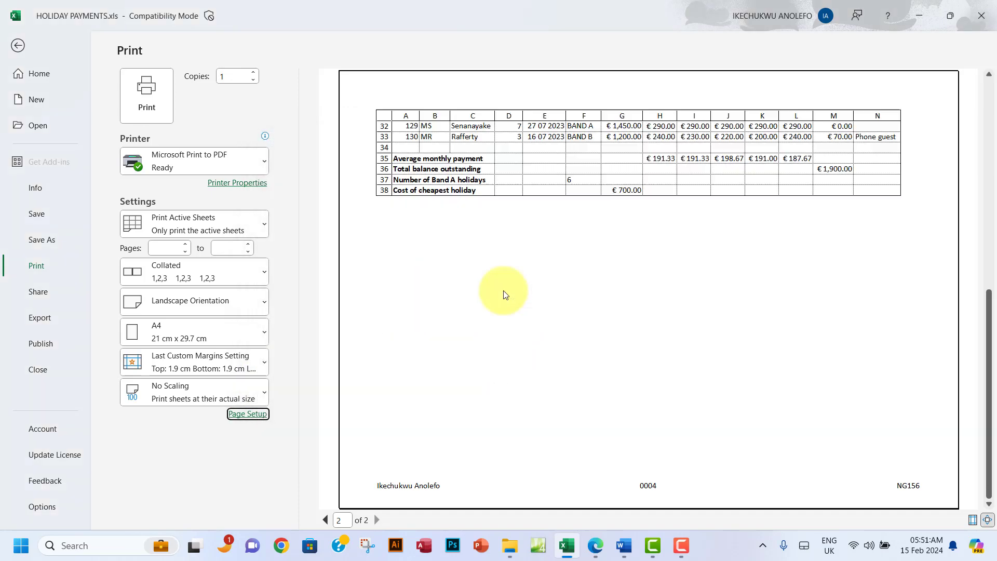
left_click(324, 520)
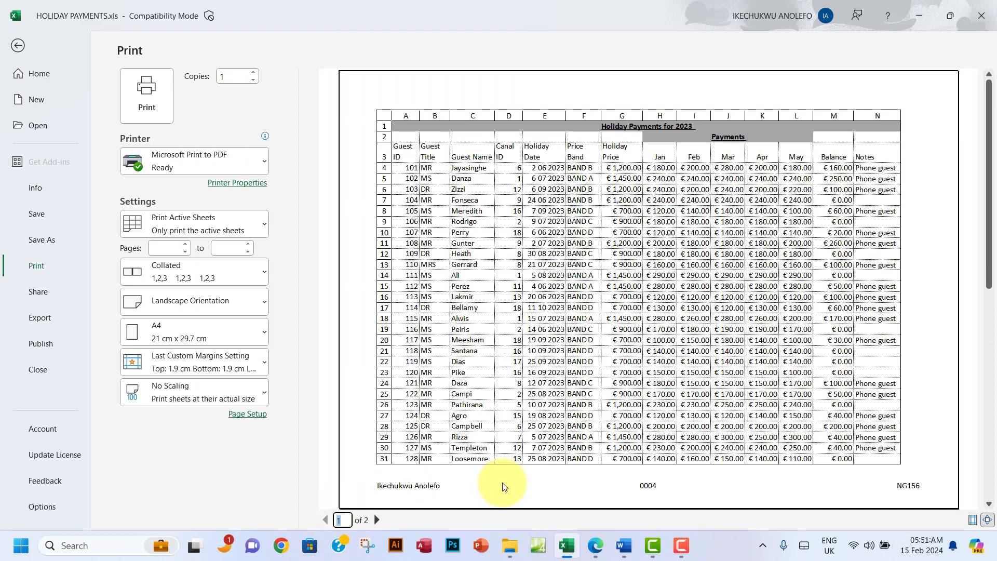
left_click(597, 549)
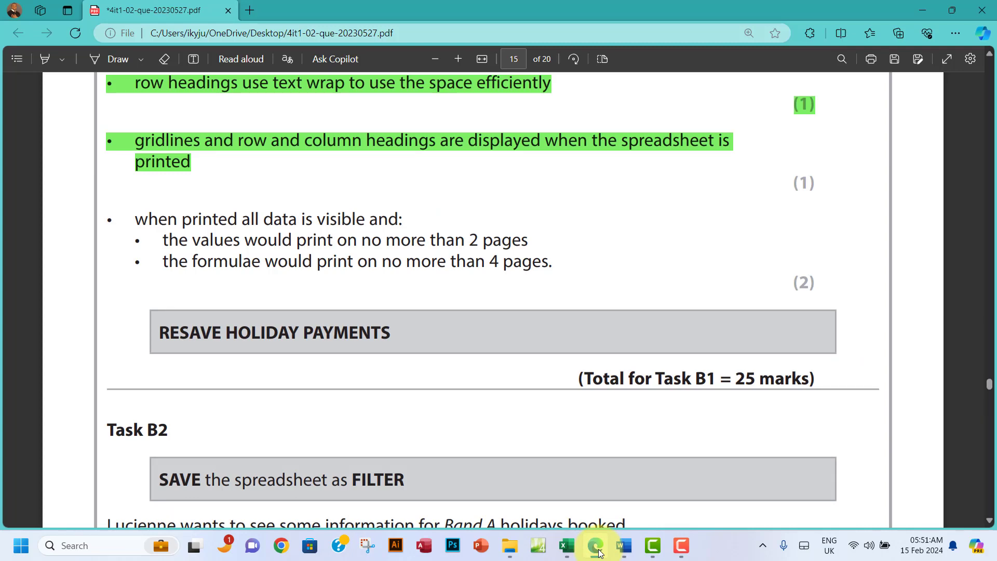
left_click(597, 551)
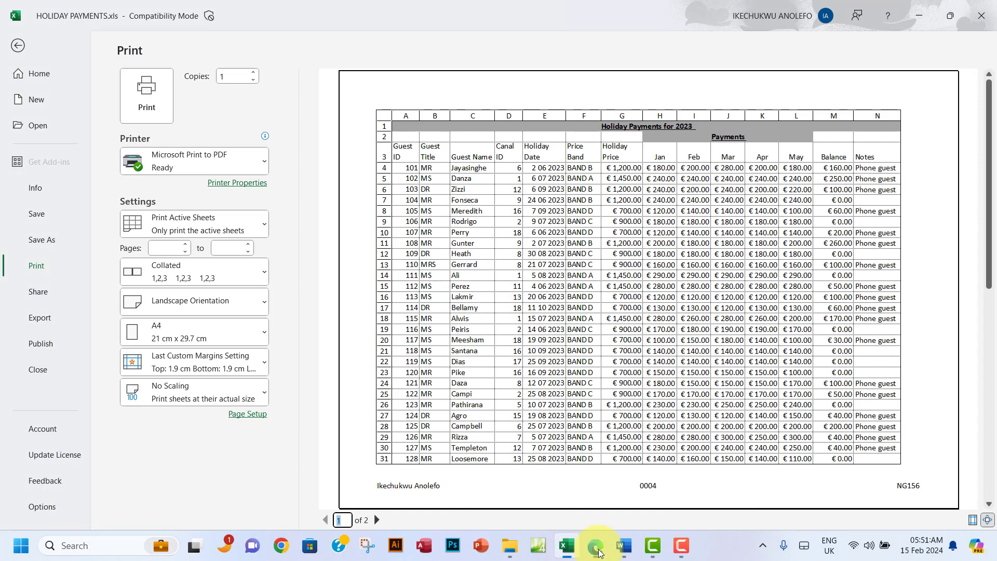
left_click(19, 46)
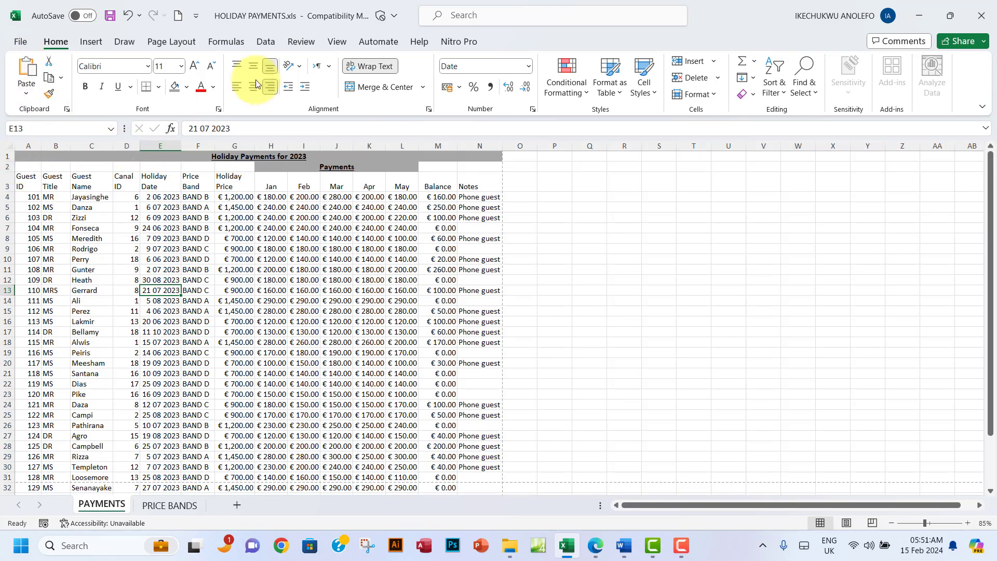
Step: Turn on Show Formulas and AutoFit every column on the PAYMENTS sheet
left_click(227, 41)
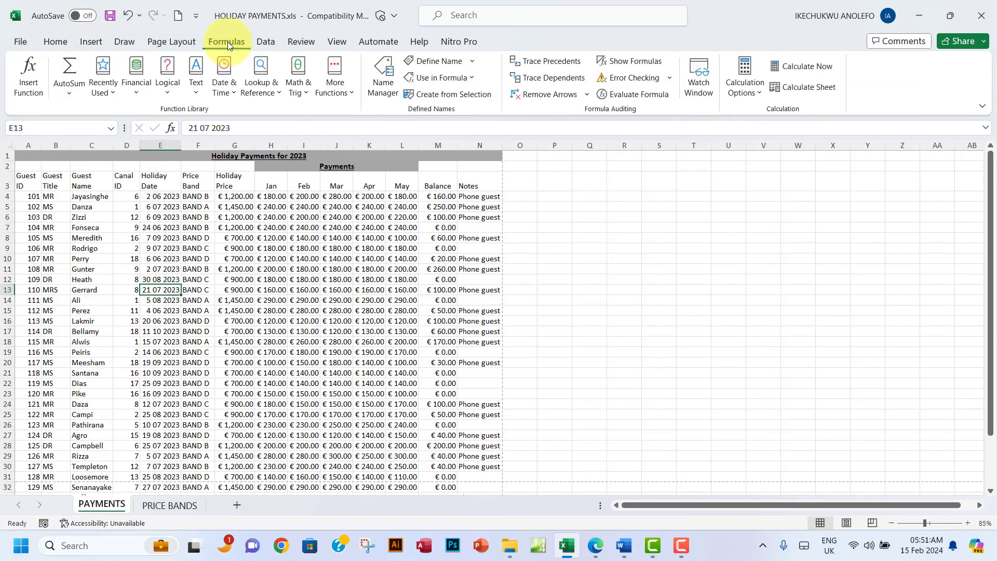
left_click(626, 61)
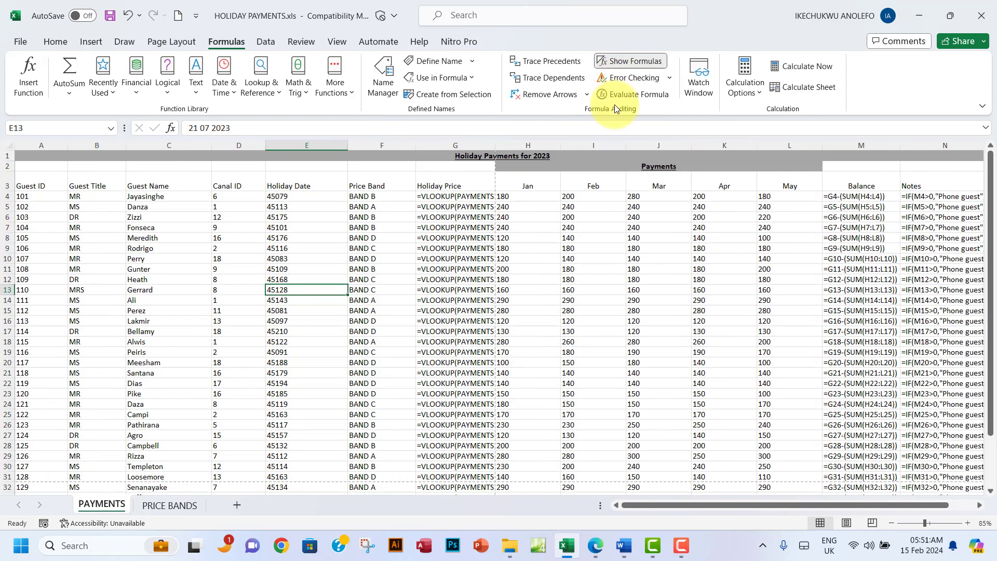
left_click(6, 146)
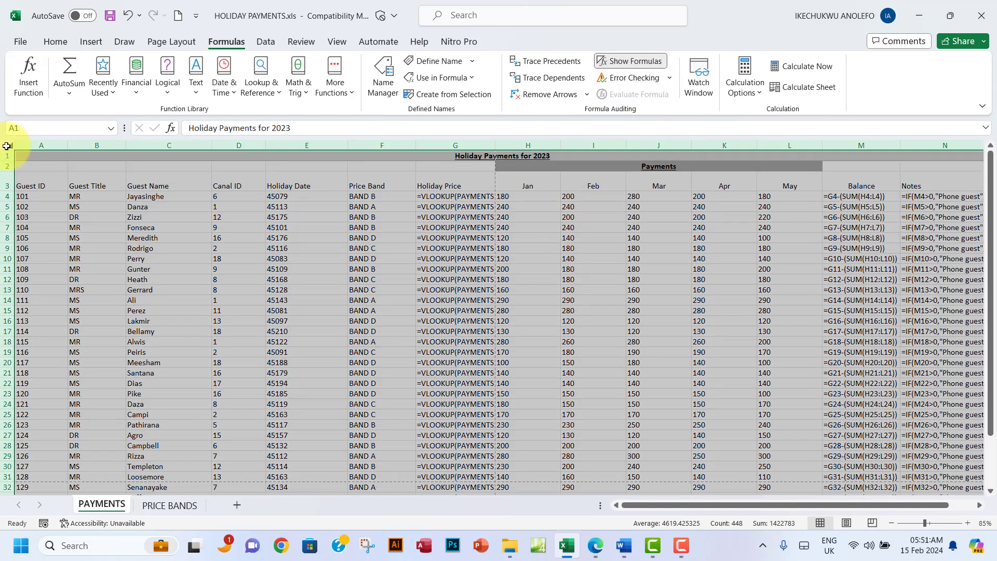
double_click(126, 143)
Step: Scroll through the displayed formulas and inspect the COUNTIF formula in cell F37
scroll(230, 261, "down", 3)
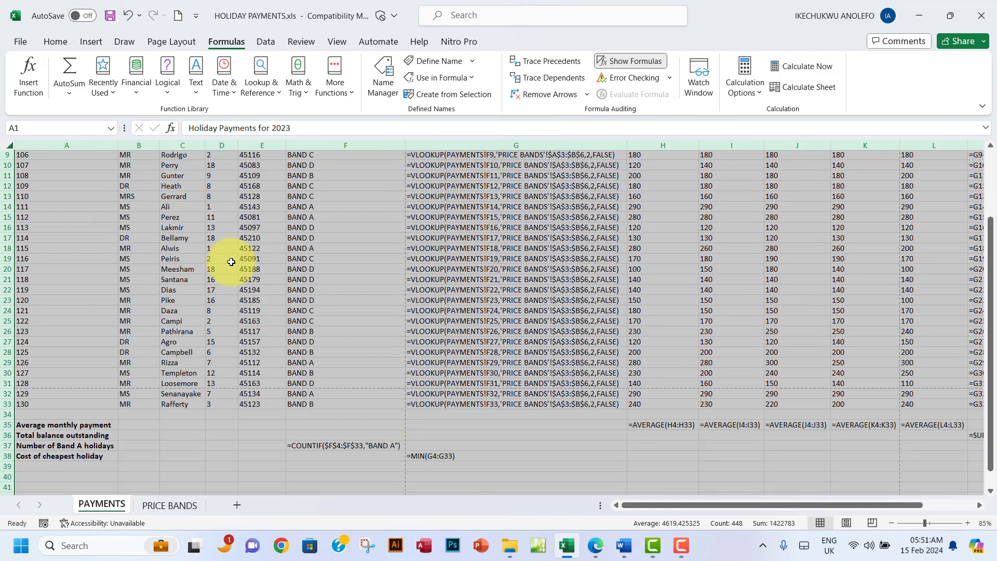
scroll(231, 262, "up", 3)
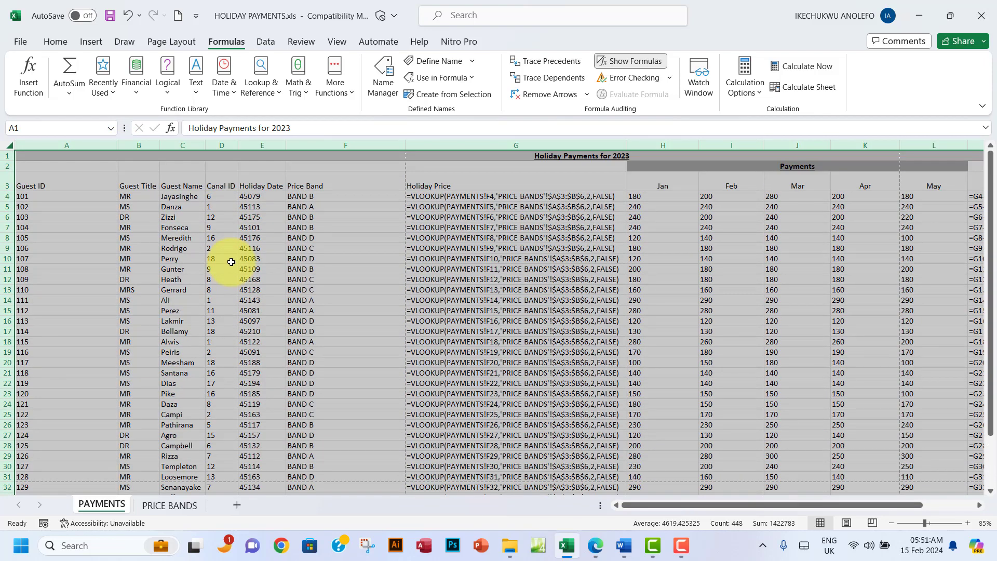
left_click(323, 227)
scroll(329, 291, "down", 5)
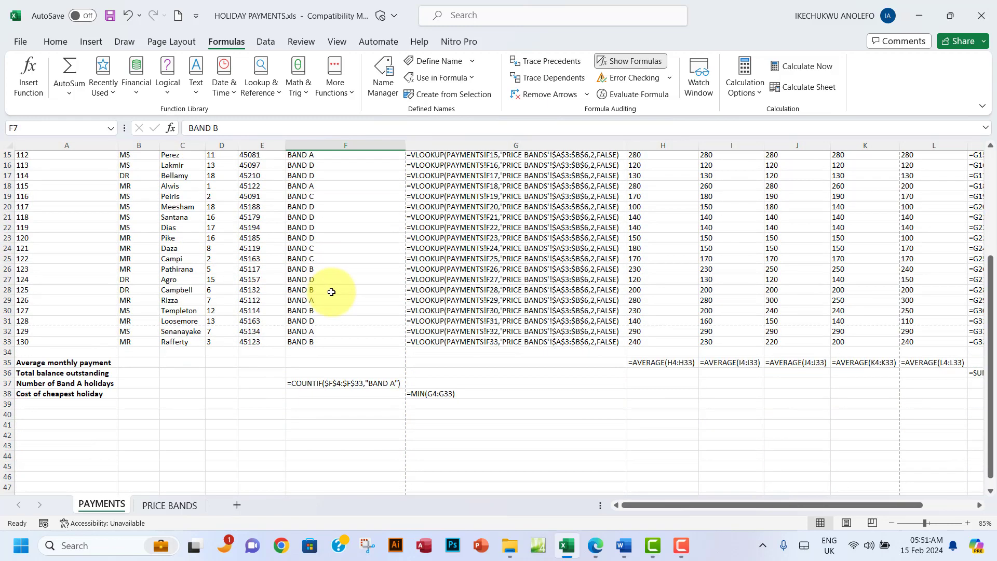
double_click(356, 385)
scroll(153, 369, "up", 5)
scroll(151, 369, "down", 3)
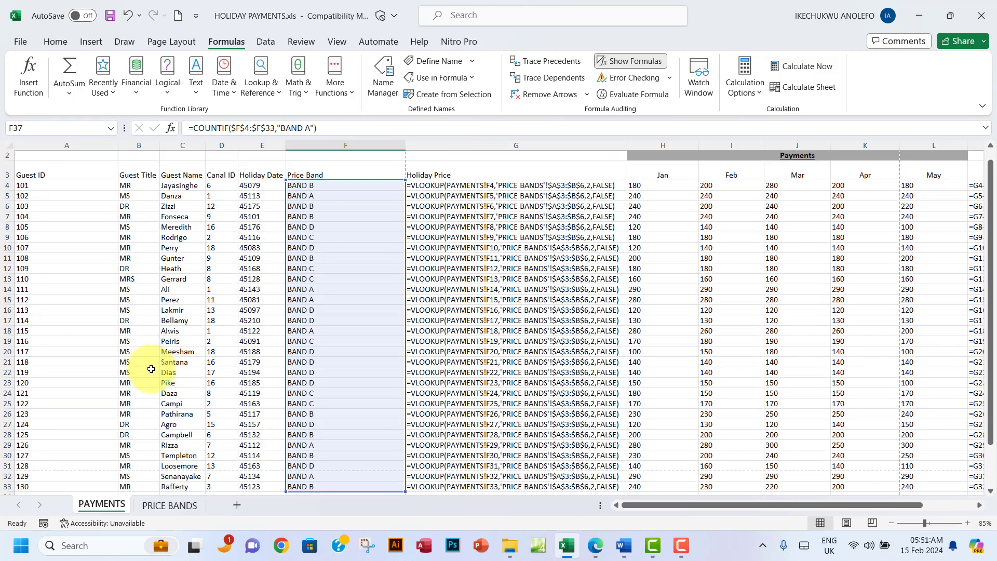
scroll(152, 369, "down", 2)
scroll(151, 369, "up", 2)
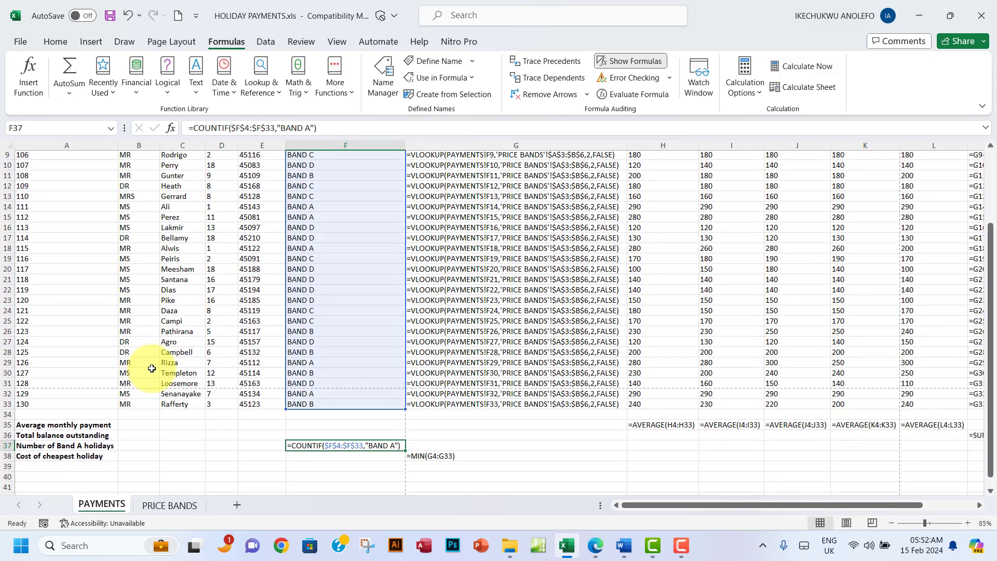
Step: Preview the formula printout and page through it, including page 3 with the VLOOKUP formulas
left_click(21, 41)
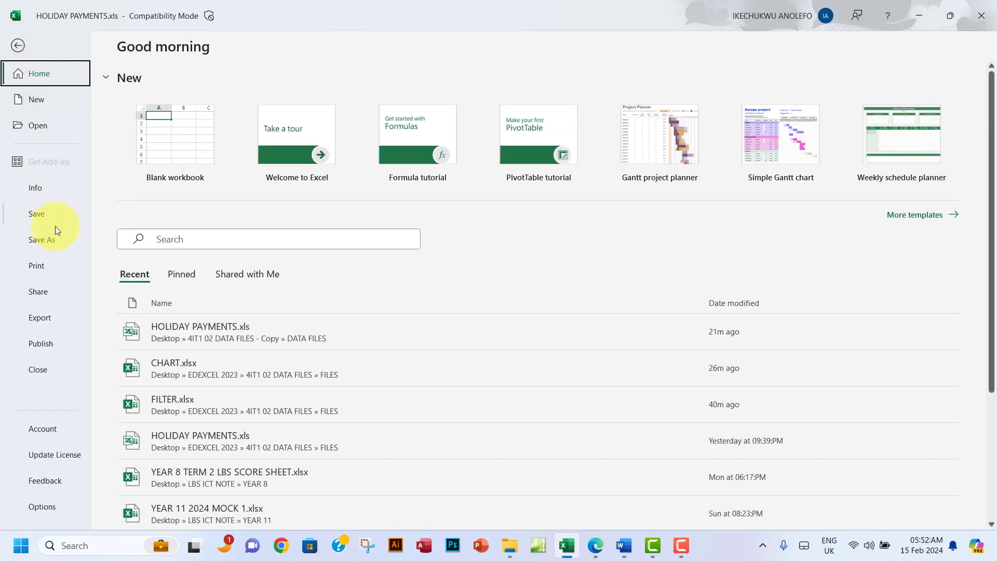
left_click(45, 267)
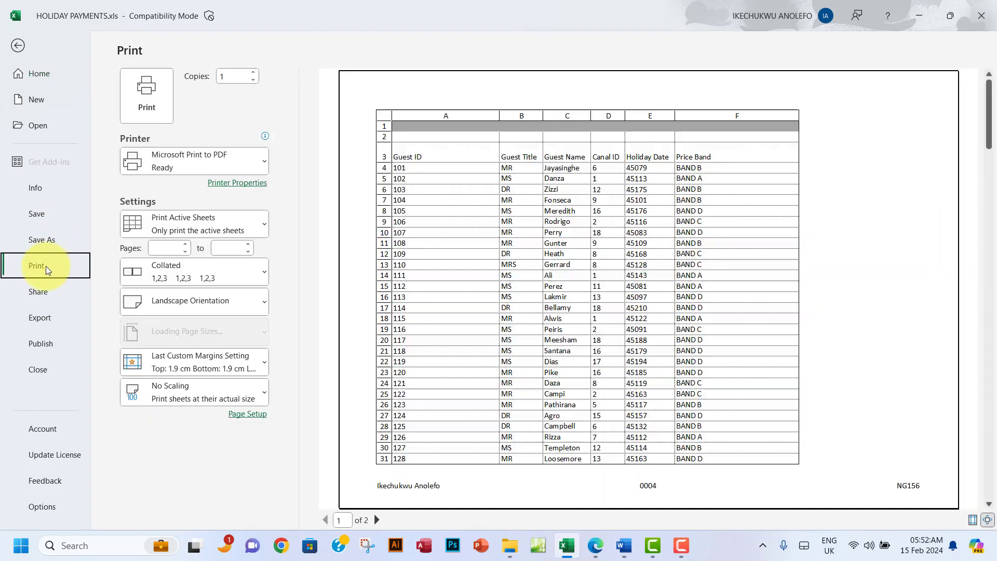
left_click(378, 520)
left_click(378, 523)
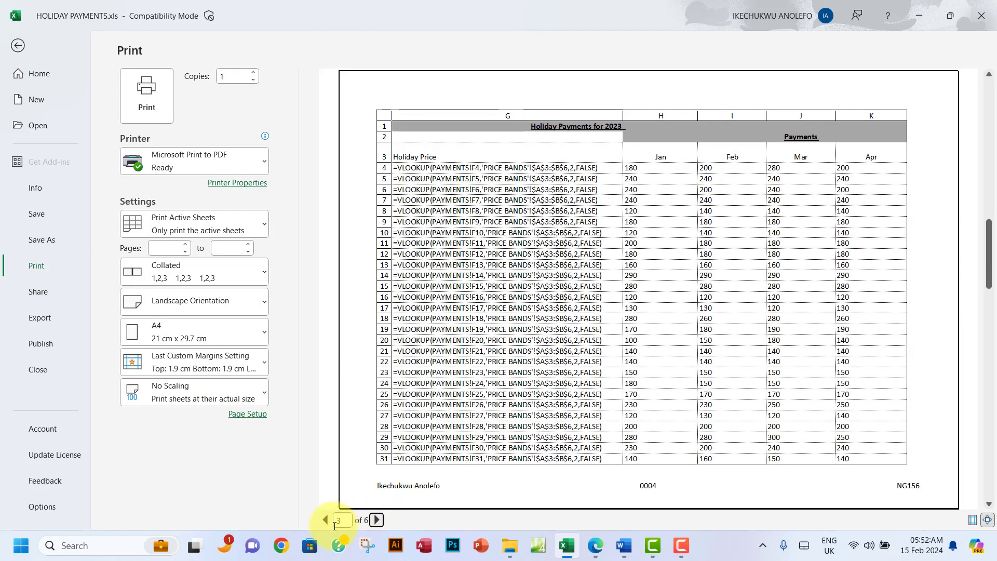
left_click(323, 524)
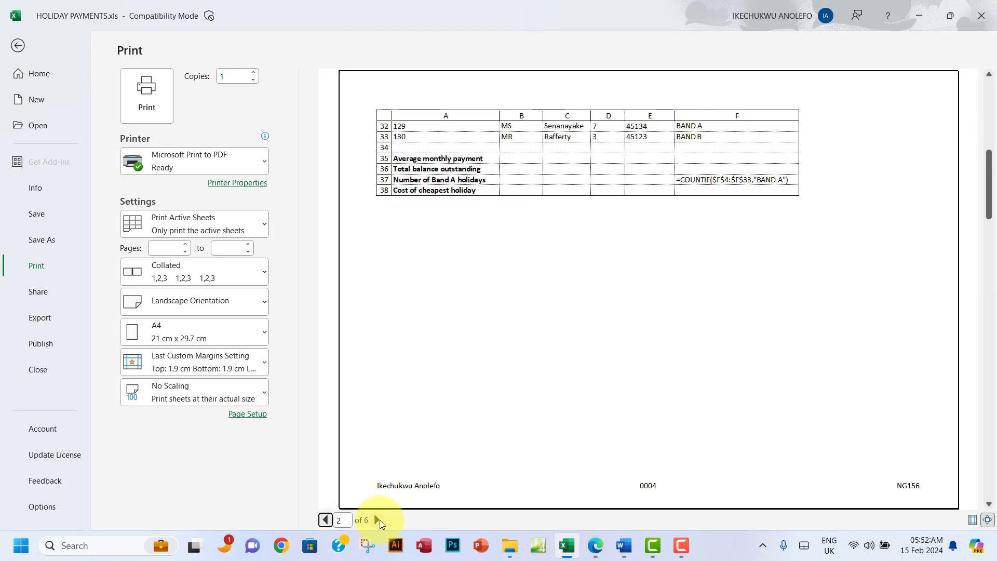
left_click(378, 520)
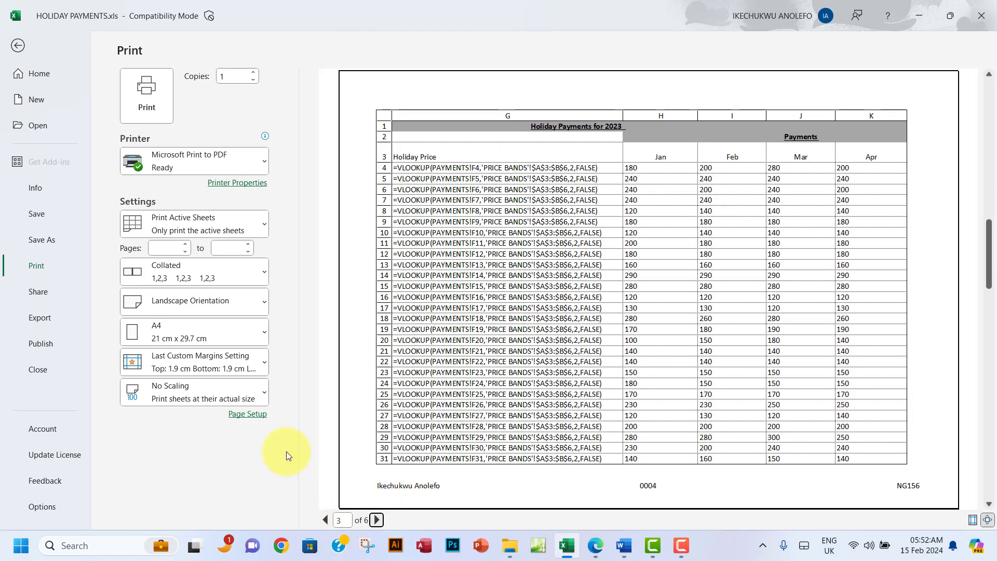
Step: Set print scaling to Fit All Rows on One Page and check both resulting pages
left_click(223, 391)
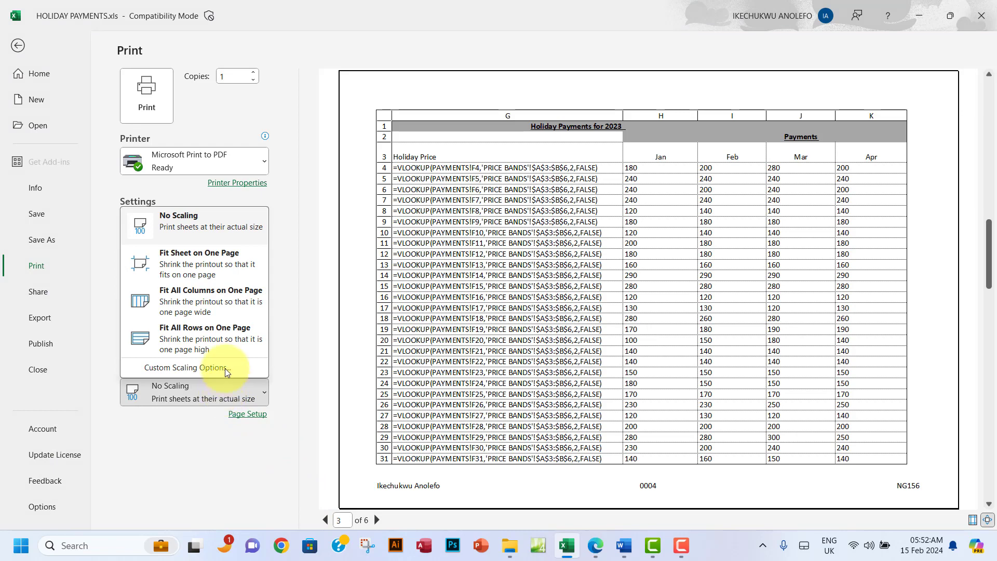
left_click(203, 342)
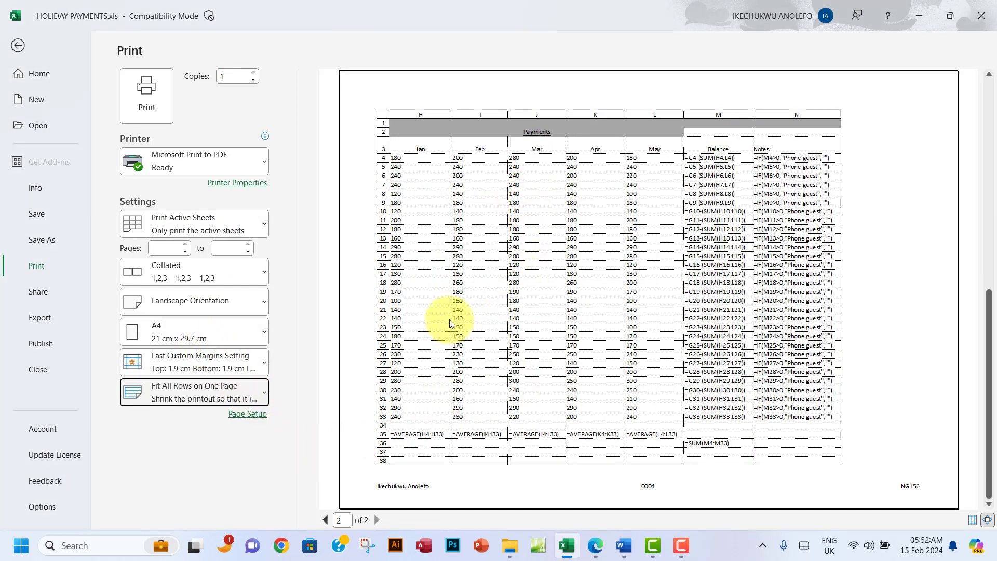
left_click(380, 521)
left_click(323, 520)
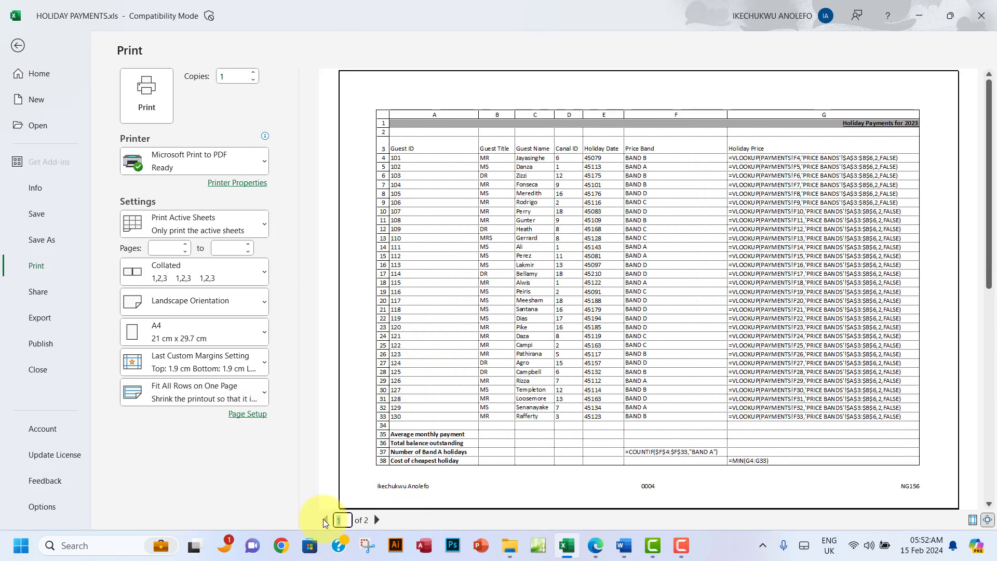
left_click(376, 520)
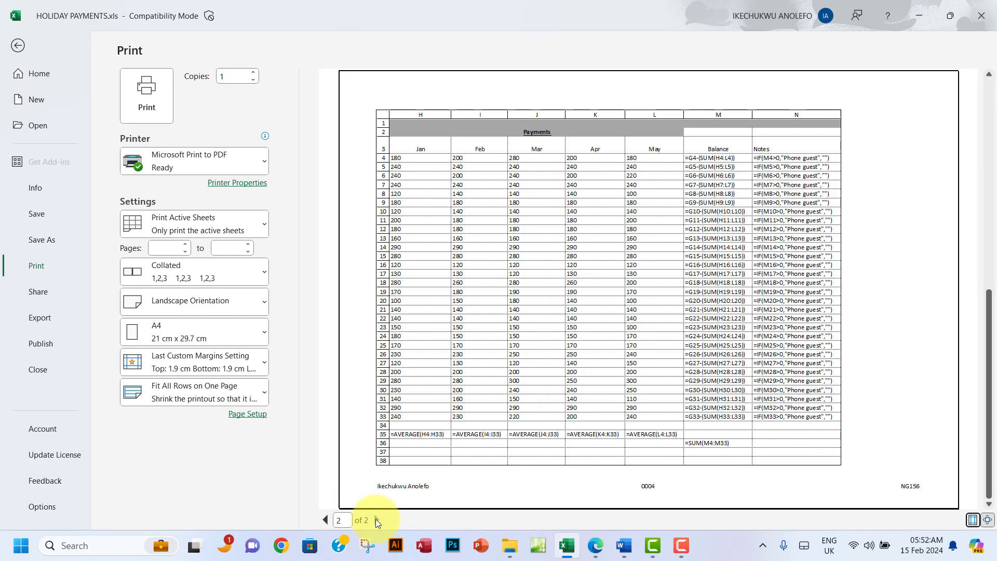
left_click(326, 523)
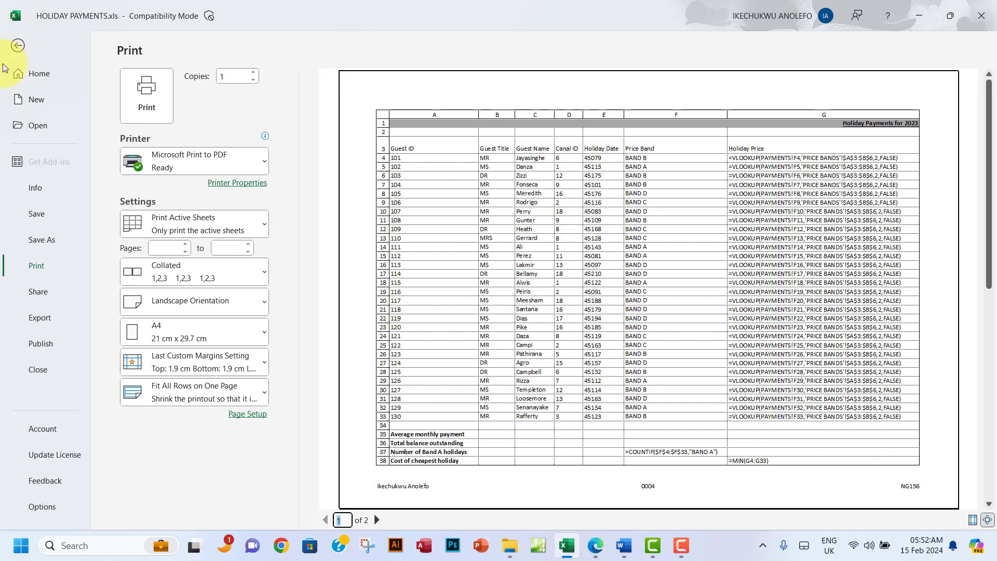
left_click(17, 46)
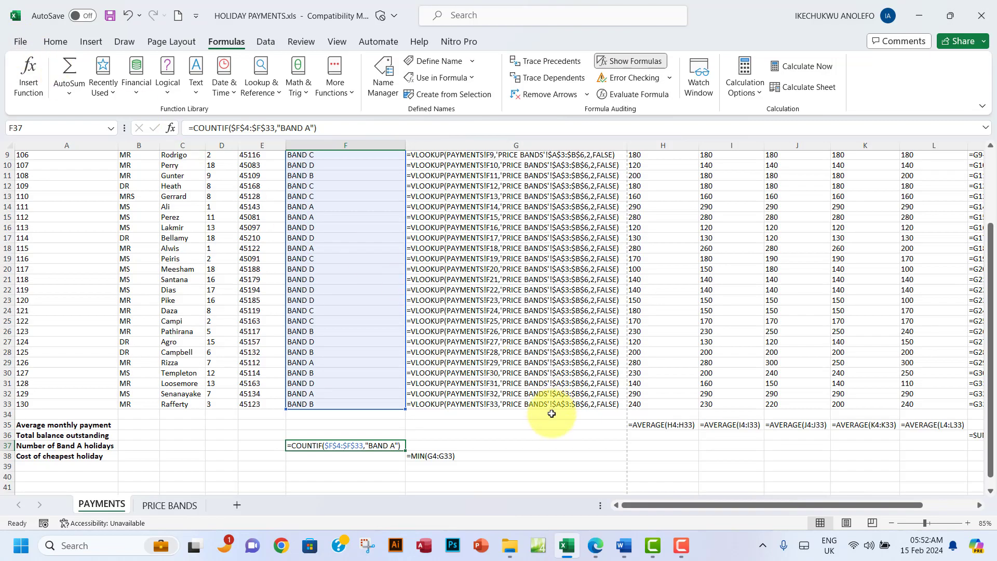
Step: Highlight the print requirements through RESAVE HOLIDAY PAYMENTS in green in the exam PDF
left_click(596, 543)
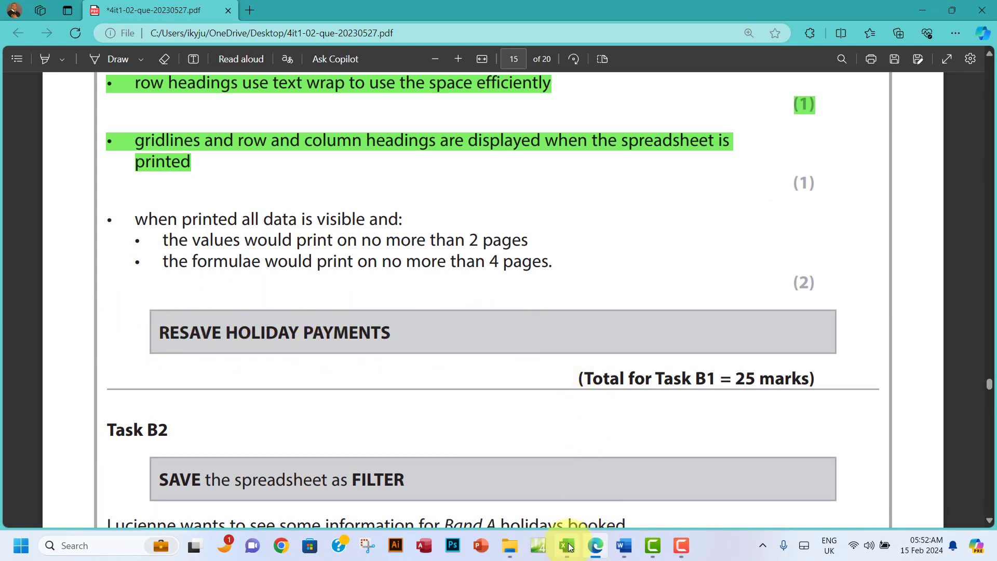
left_click_drag(136, 219, 408, 346)
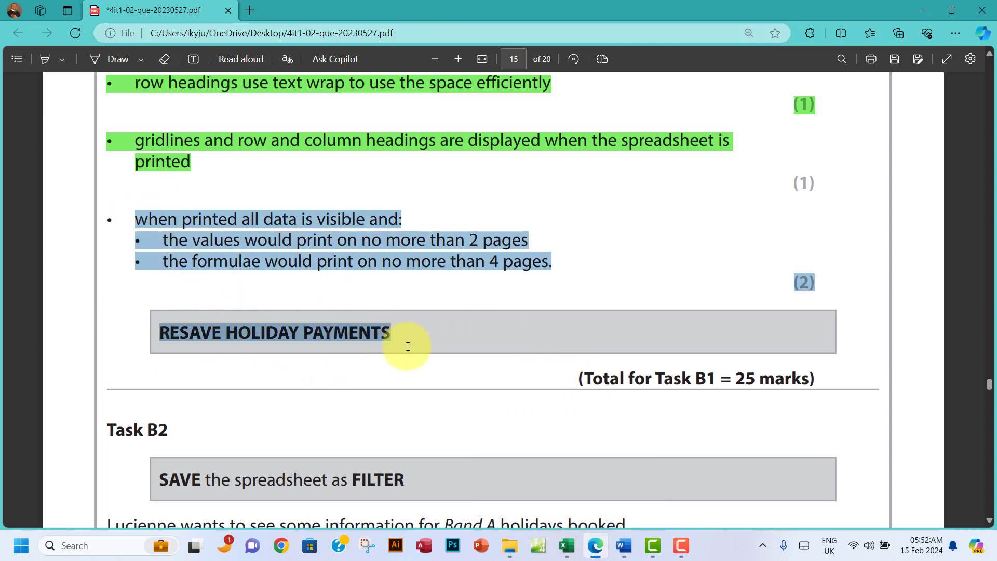
right_click(381, 327)
mouse_move(667, 104)
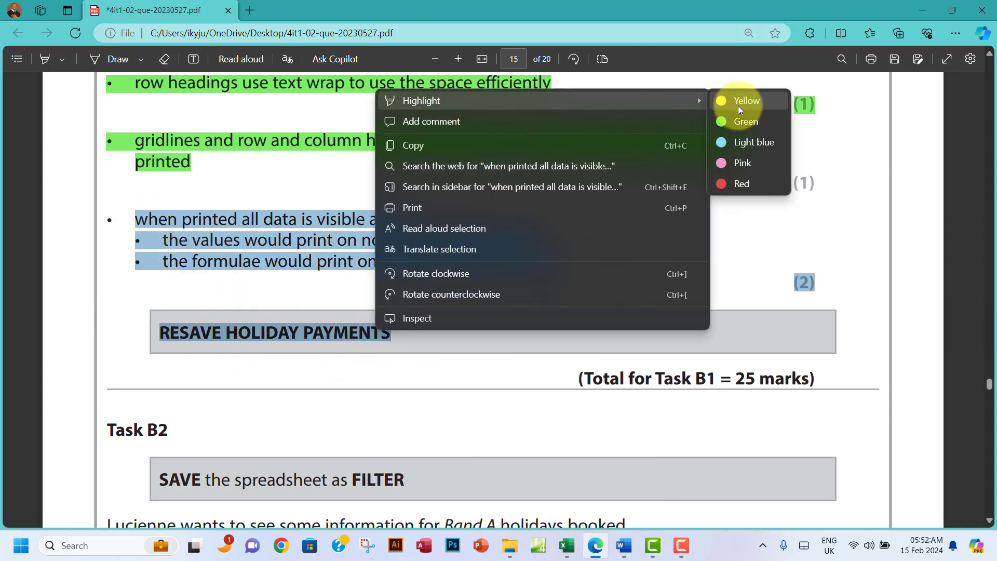
left_click(722, 120)
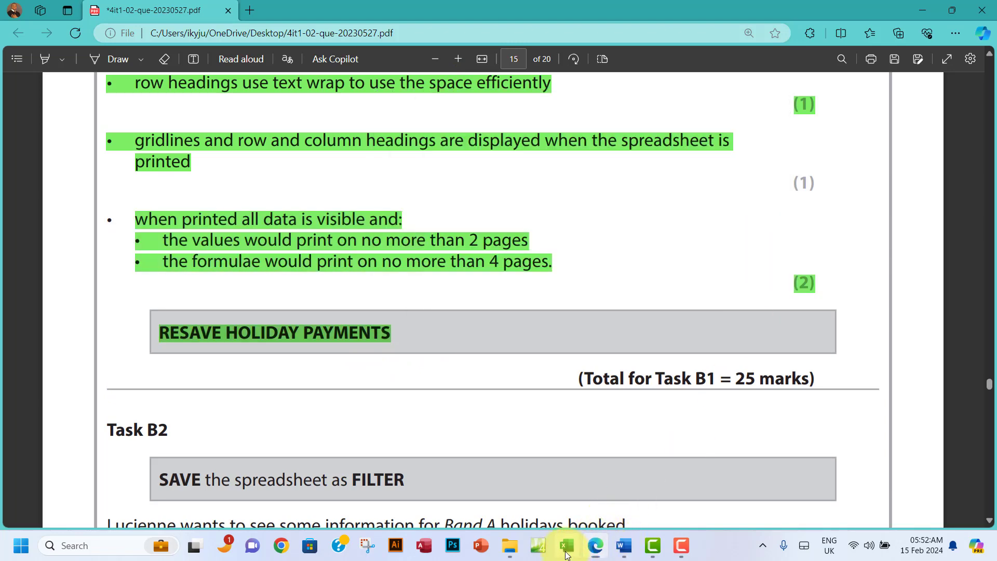
left_click(566, 545)
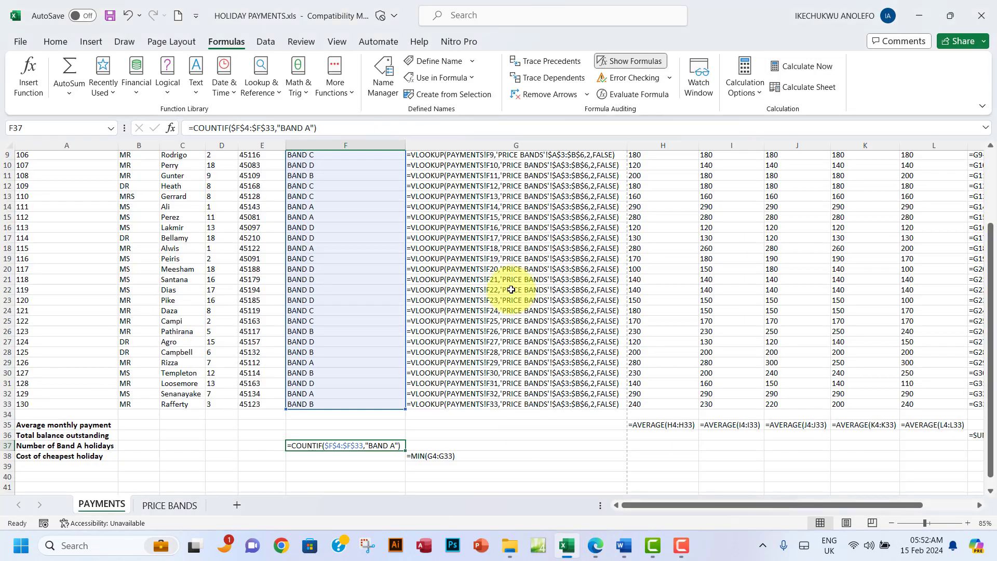
Step: Resave HOLIDAY PAYMENTS in its older format, then scroll the PDF to Task B2 and select FILTER
left_click(110, 16)
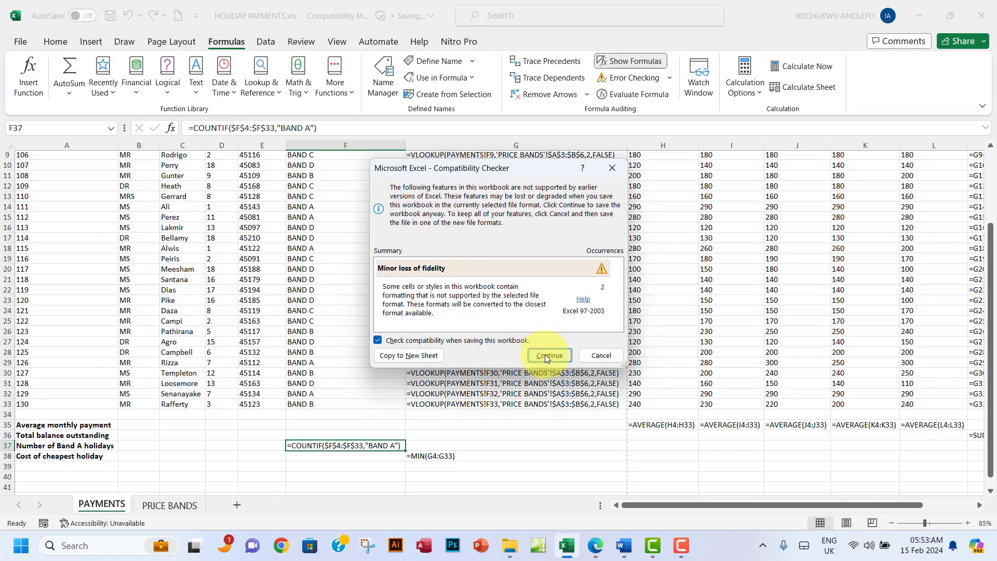
left_click(546, 357)
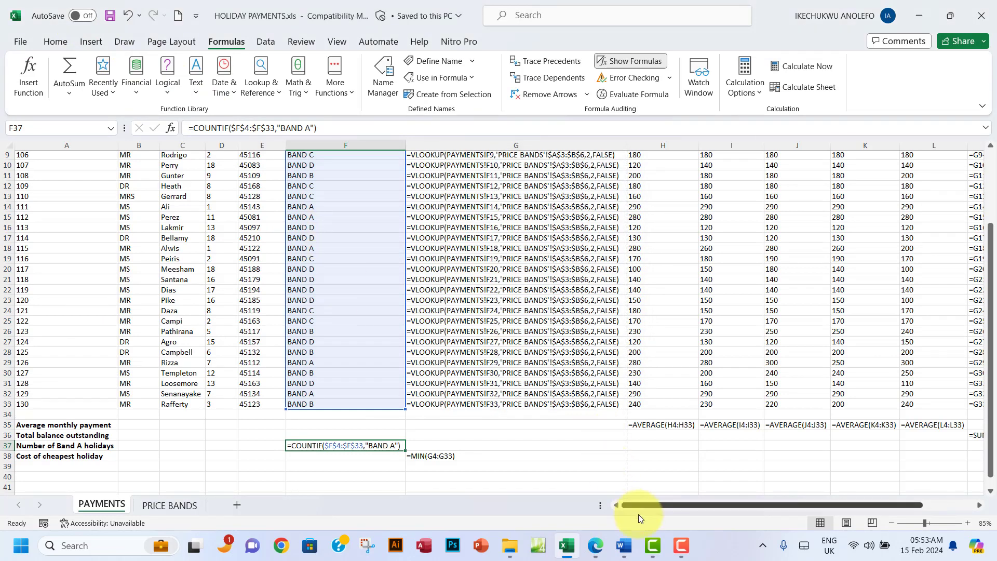
left_click(625, 550)
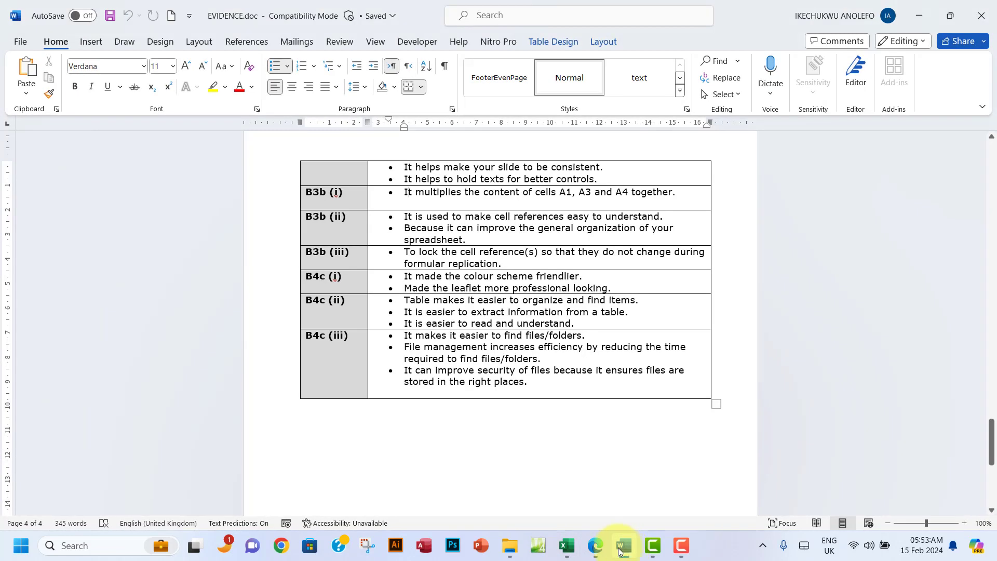
left_click(594, 549)
scroll(416, 371, "down", 4)
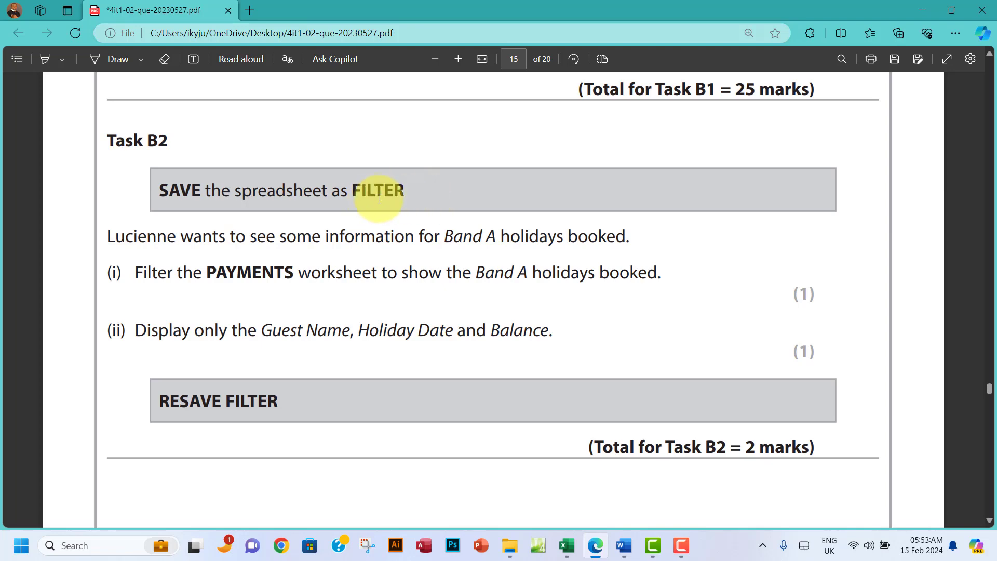
left_click_drag(352, 191, 426, 196)
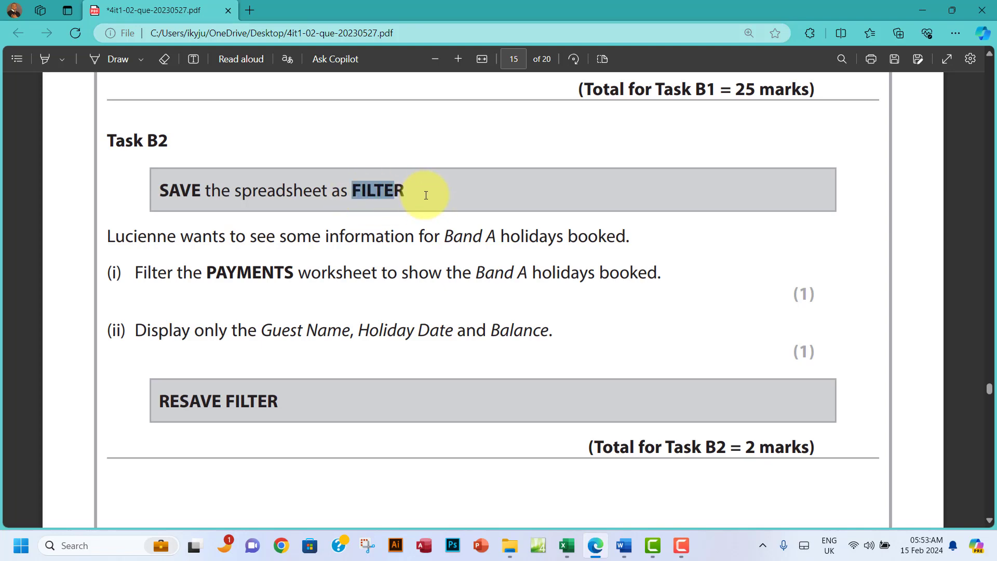
Step: Open the Save As dialog and go up to the 4IT1 02 DATA FILES - Copy folder
left_click(567, 545)
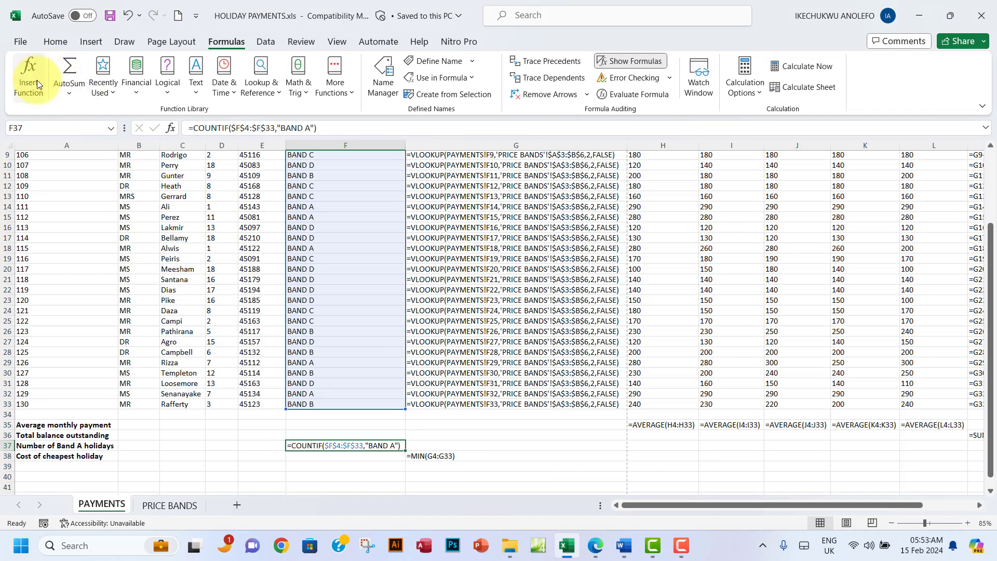
left_click(20, 41)
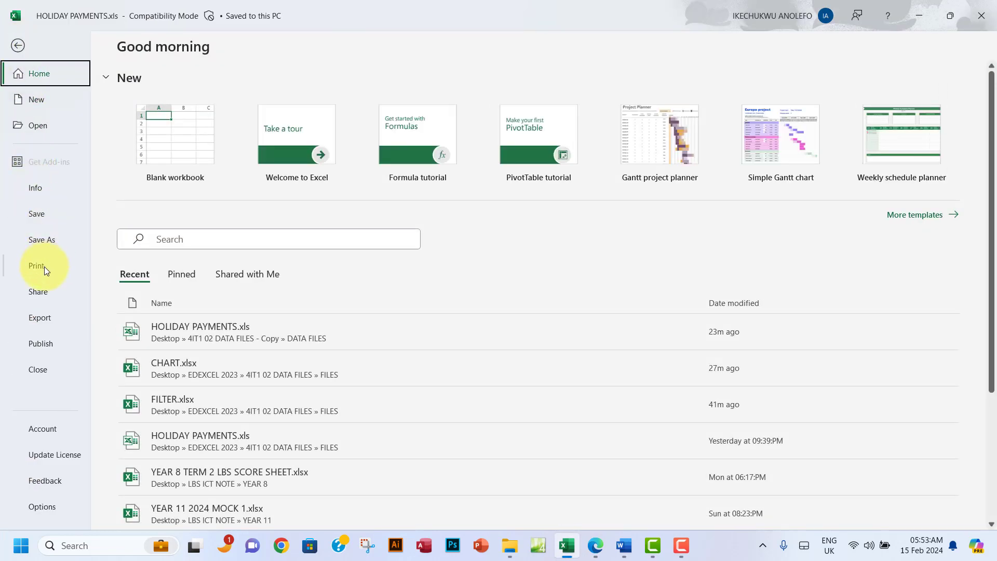
left_click(47, 240)
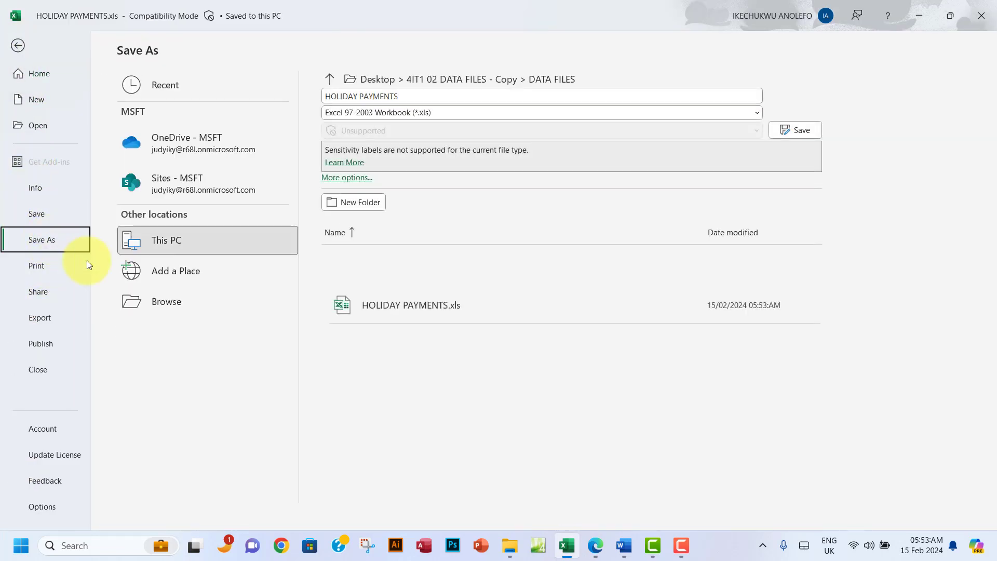
left_click(166, 301)
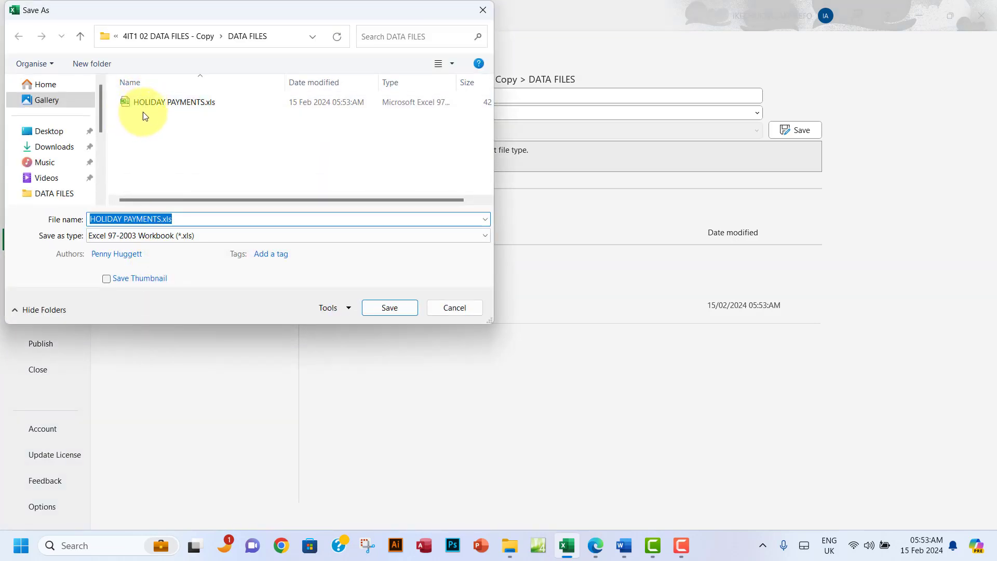
left_click(115, 37)
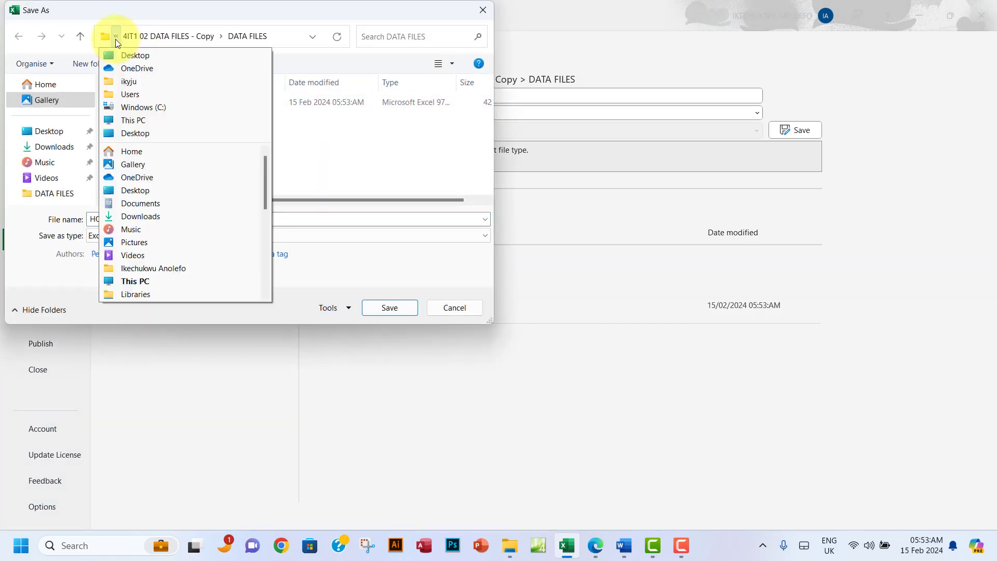
left_click(116, 39)
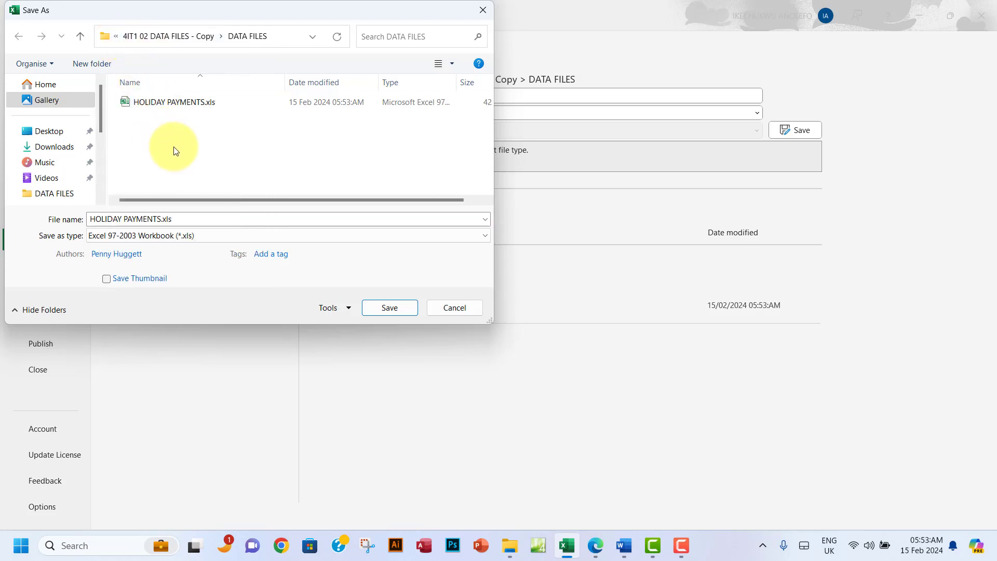
left_click(84, 40)
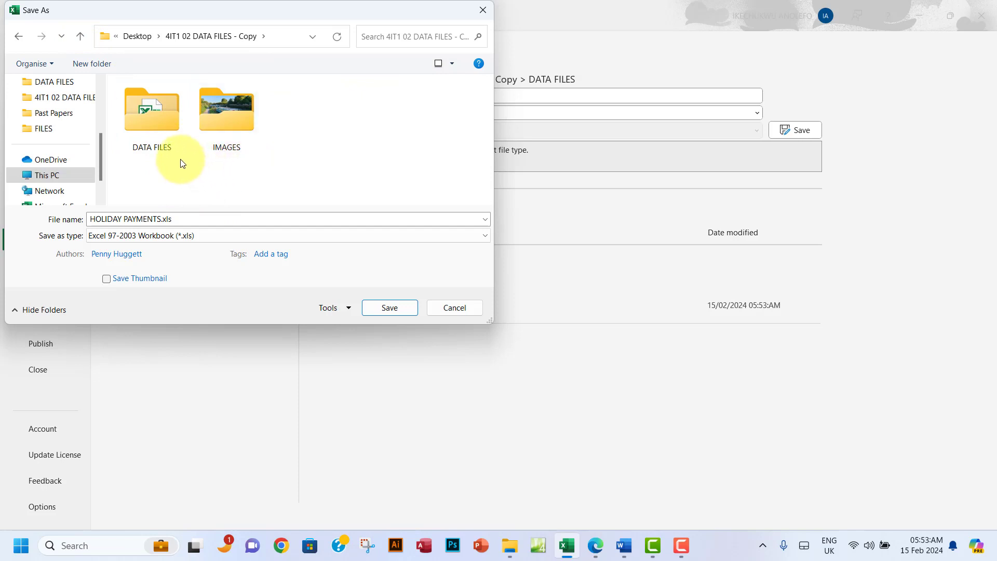
Step: Save the workbook as FILTER in Excel Workbook (*.xlsx) format, then read Task B2's filter instructions
left_click(184, 218)
left_click(210, 237)
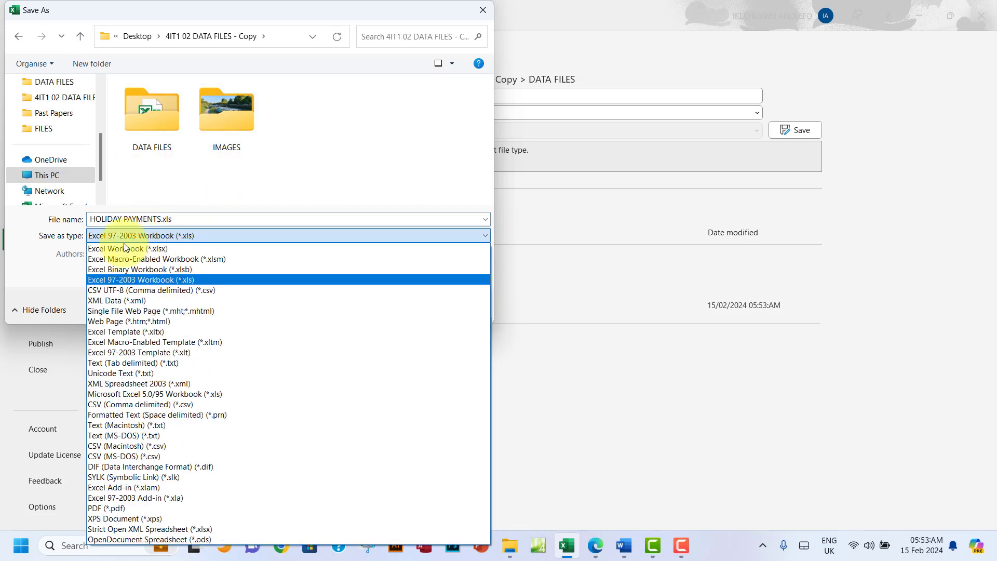
left_click(171, 248)
left_click(194, 218)
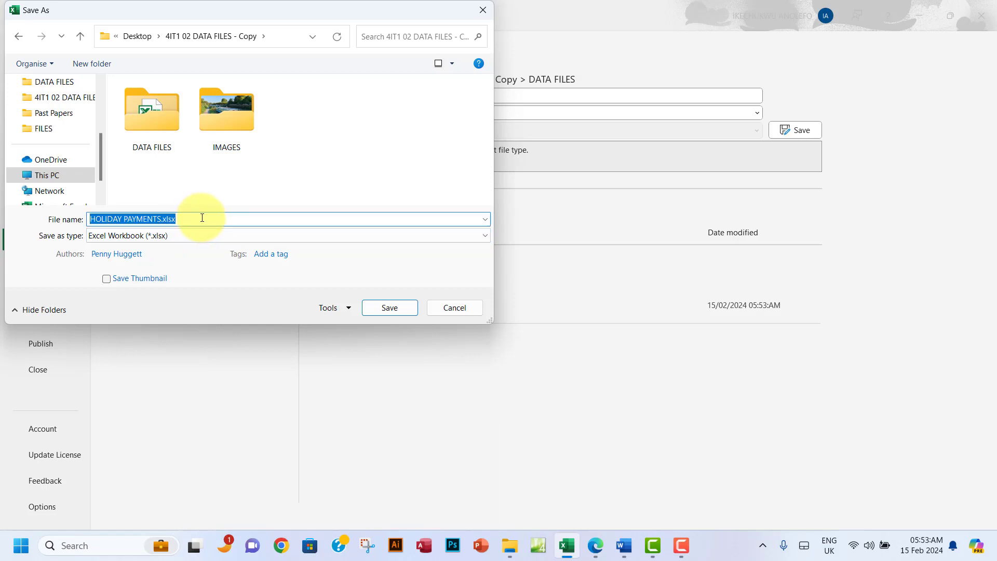
type("FILTER")
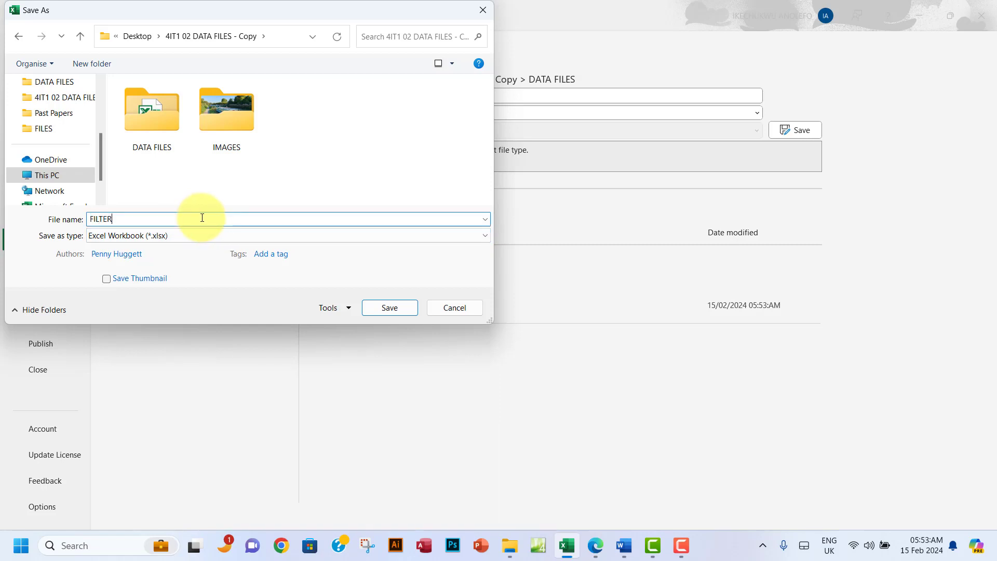
left_click(390, 308)
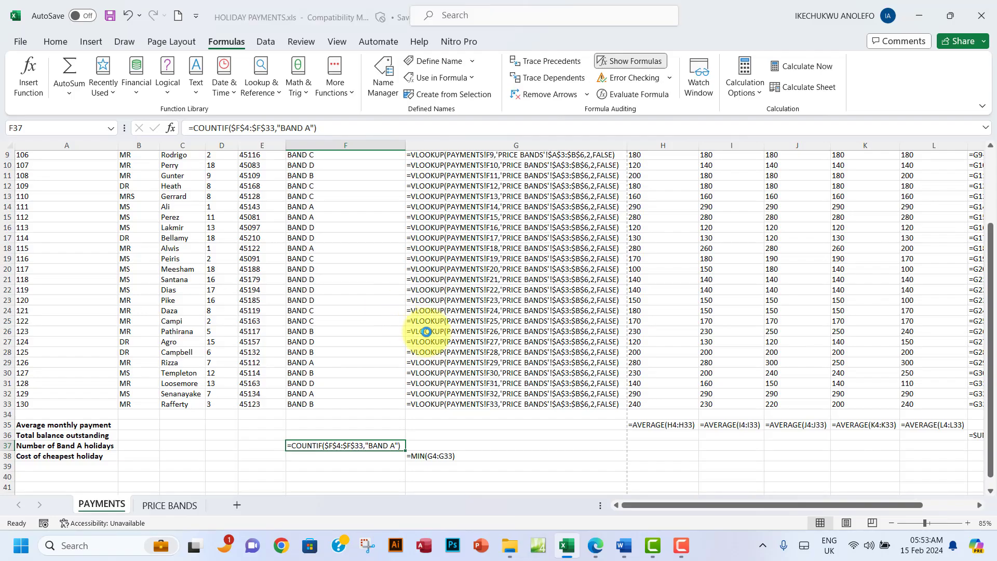
left_click(595, 553)
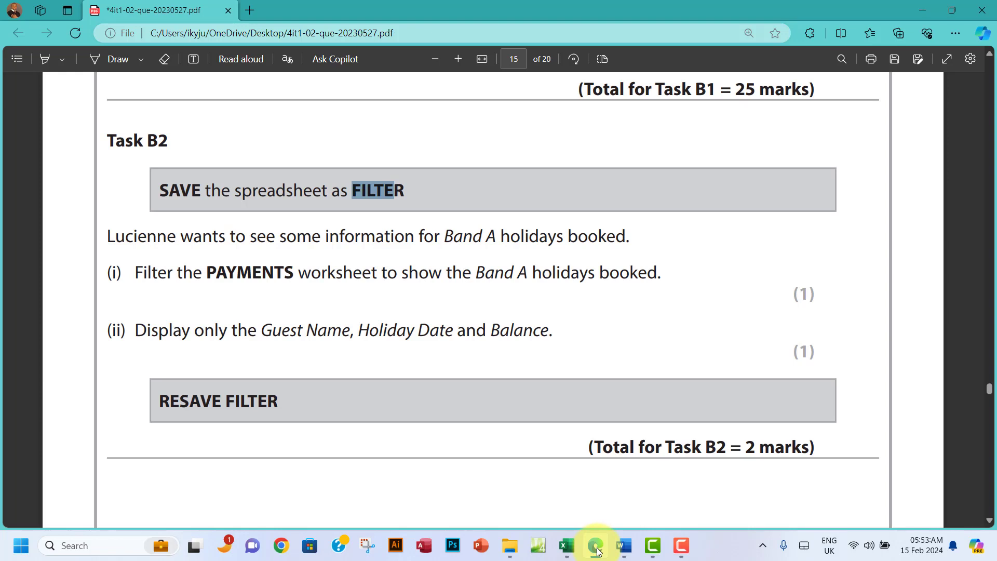
scroll(202, 244, "down", 1)
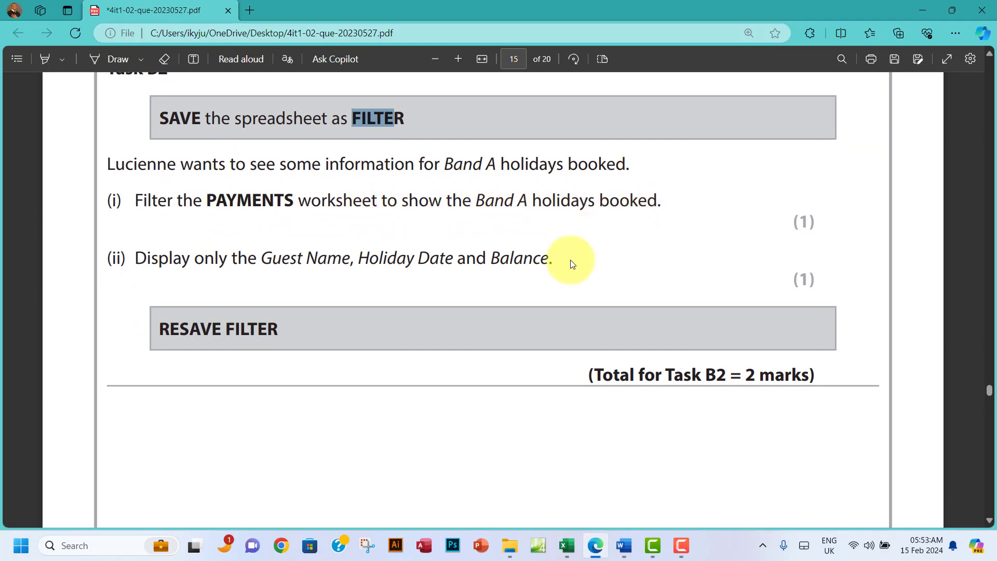
Step: Turn off Show Formulas, AutoFit all columns in FILTER.xlsx, and select header row 3
left_click(562, 552)
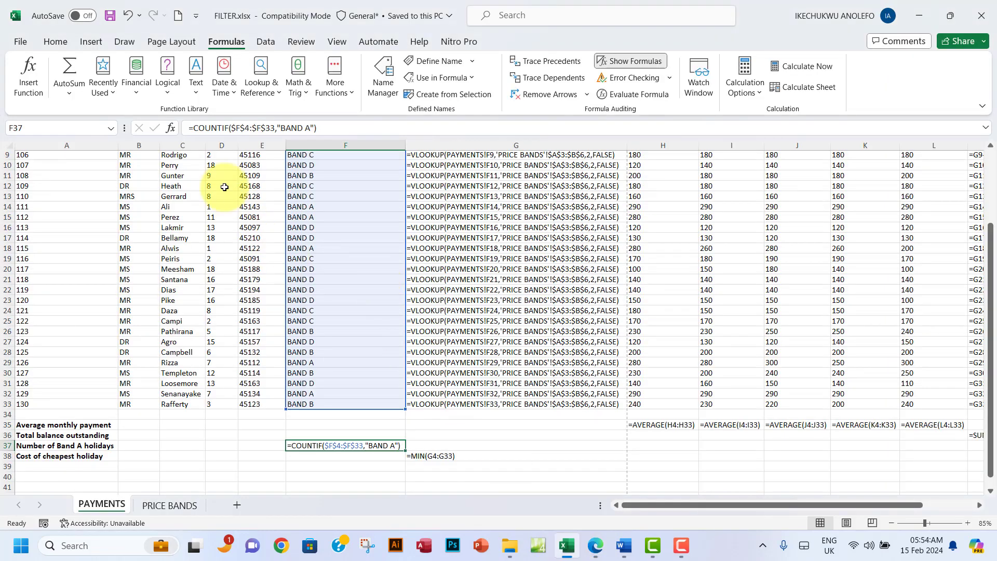
left_click(617, 63)
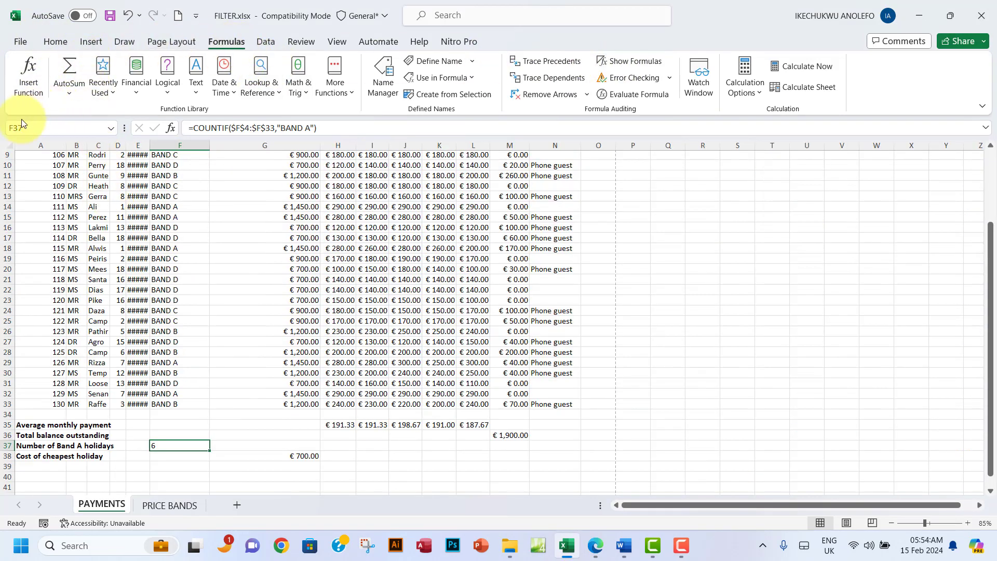
left_click(9, 146)
double_click(210, 145)
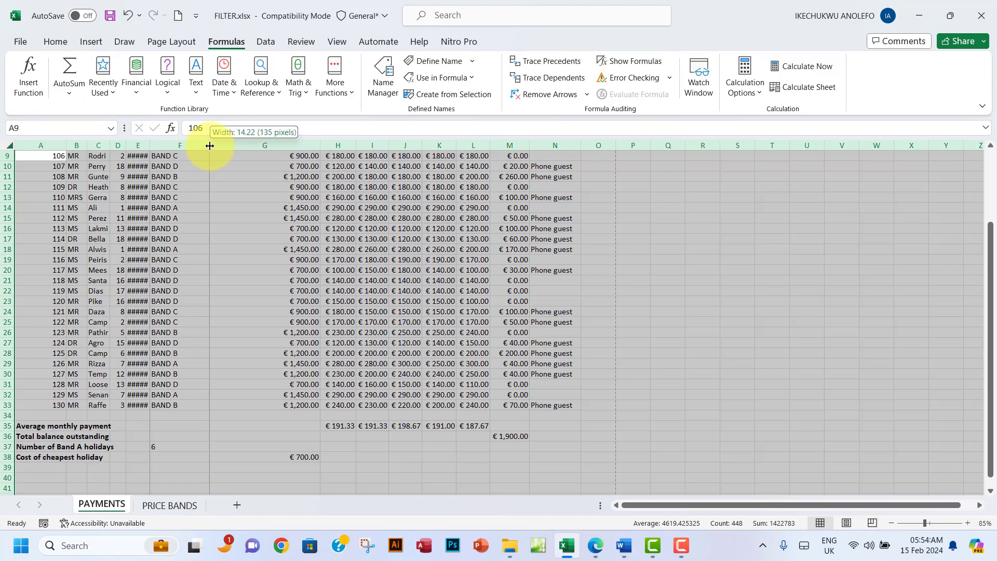
scroll(308, 317, "up", 3)
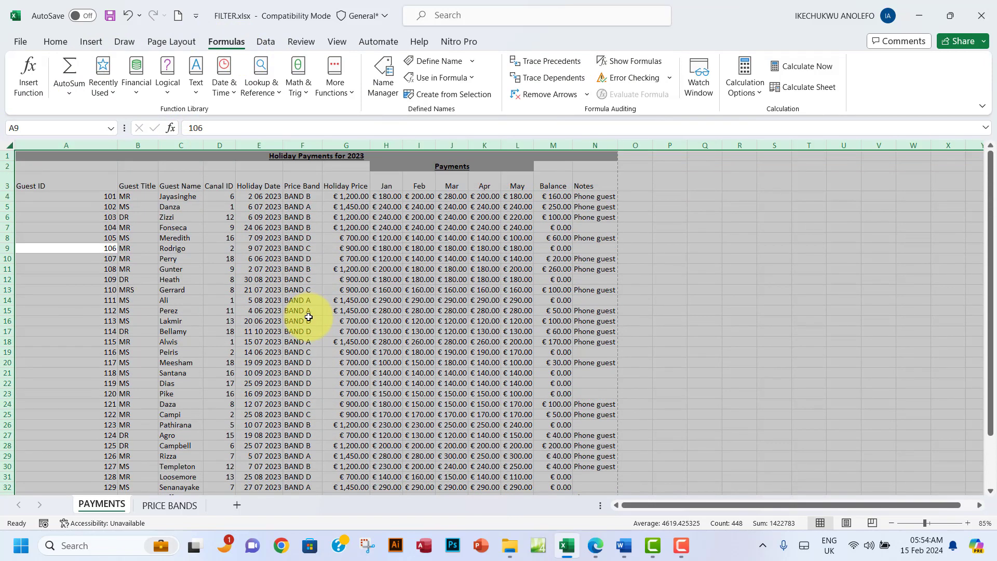
left_click(339, 342)
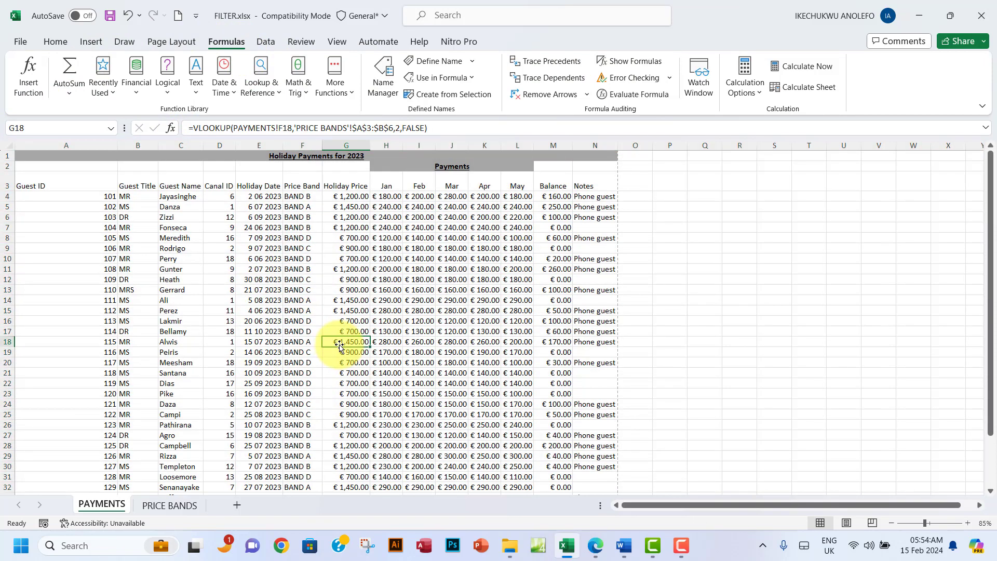
left_click(4, 186)
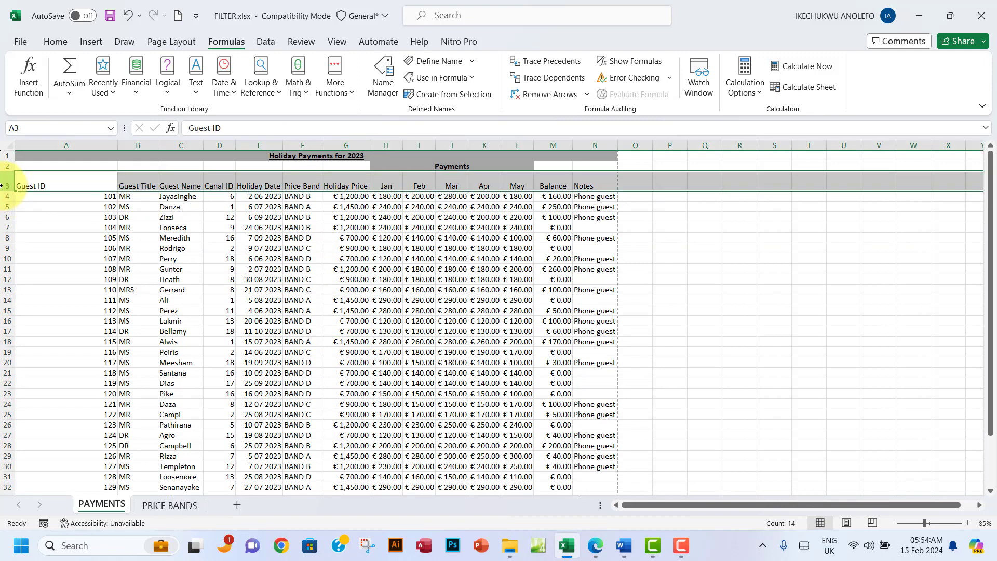
left_click(70, 41)
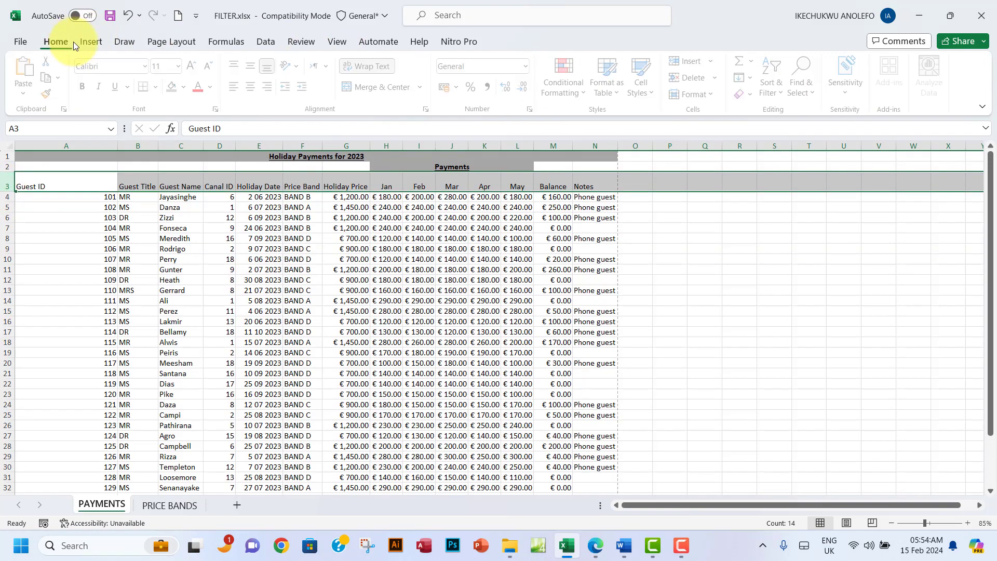
Step: Turn on filtering and filter the Price Band column to show only BAND A
left_click(777, 92)
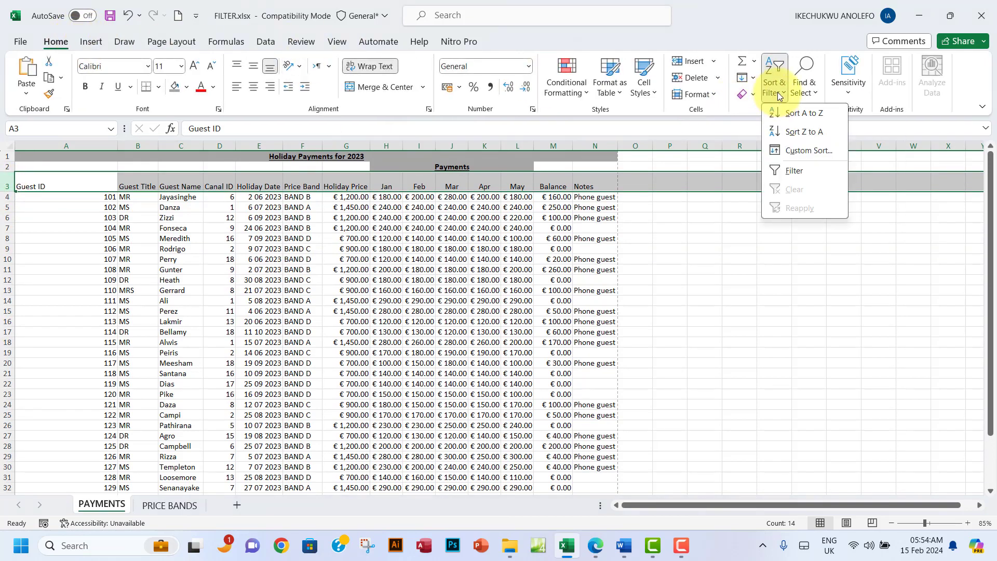
left_click(792, 171)
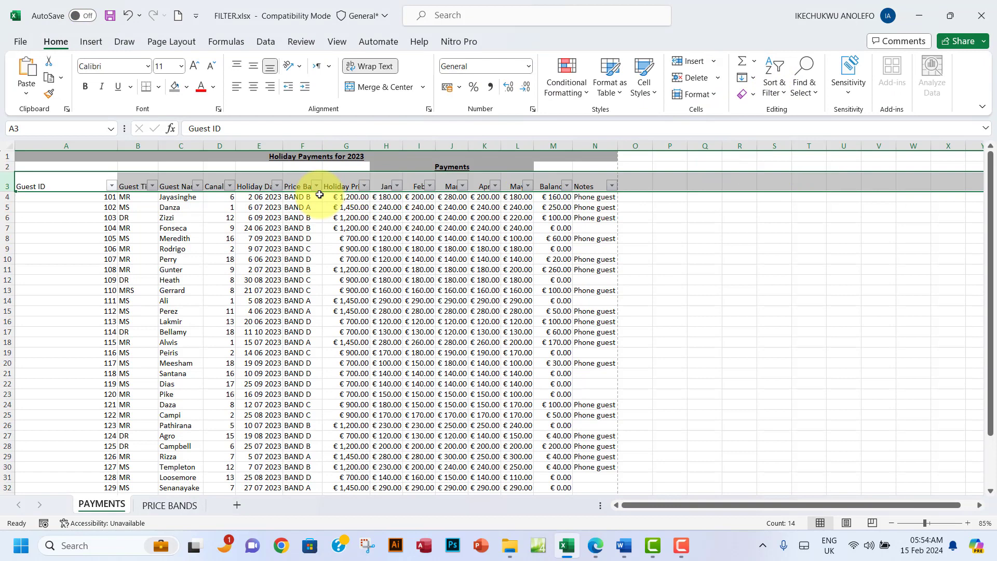
left_click(259, 207)
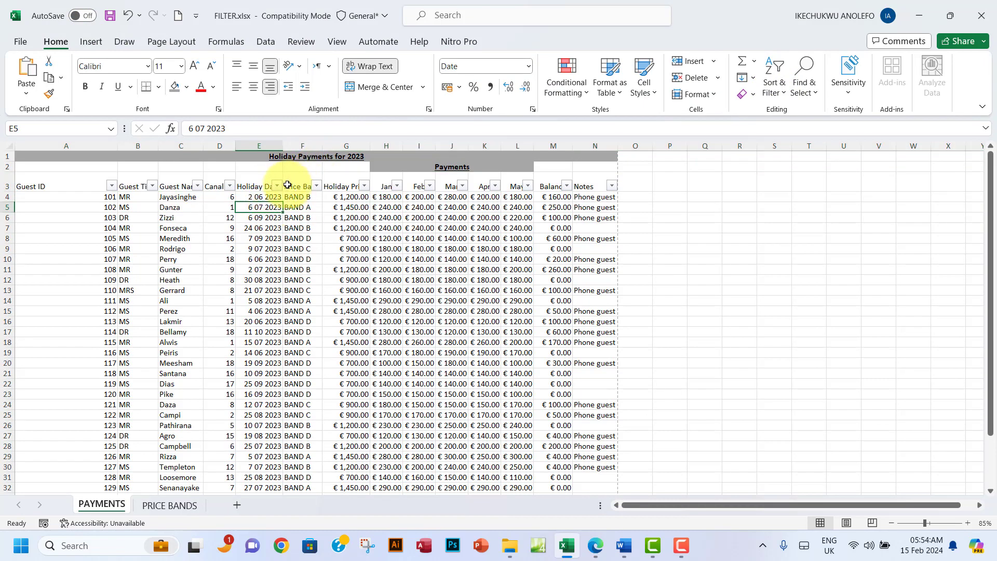
left_click(317, 186)
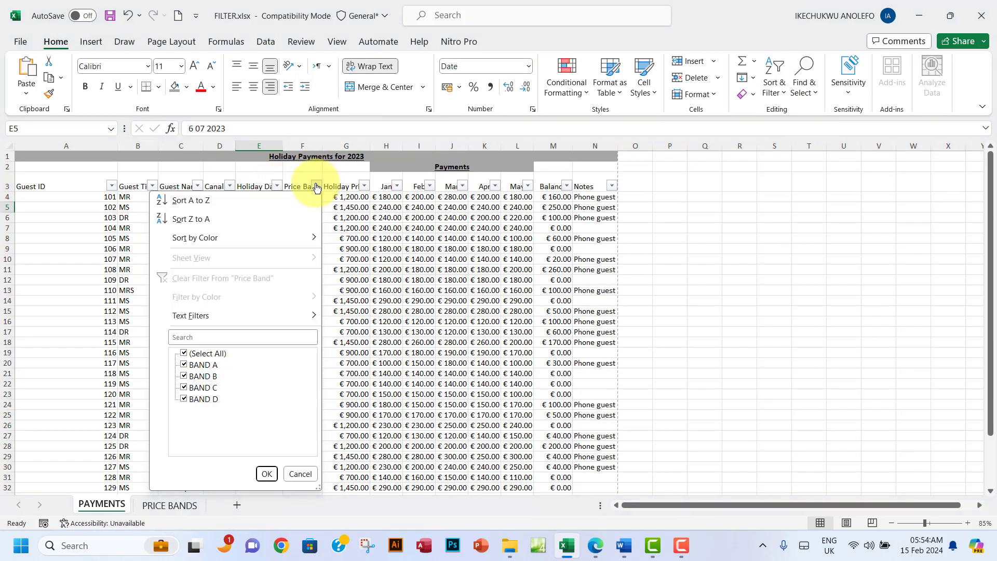
left_click(185, 354)
left_click(184, 365)
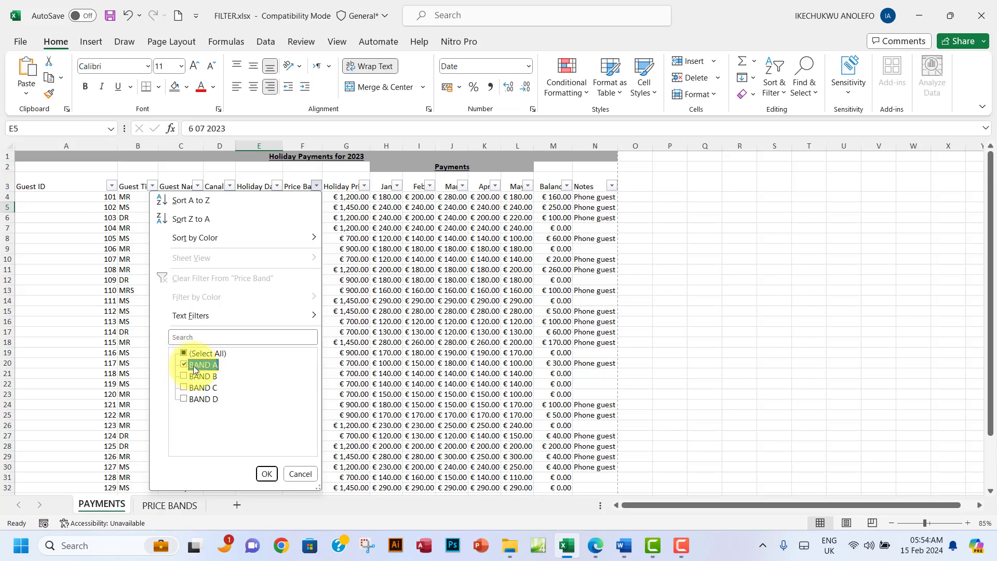
left_click(266, 475)
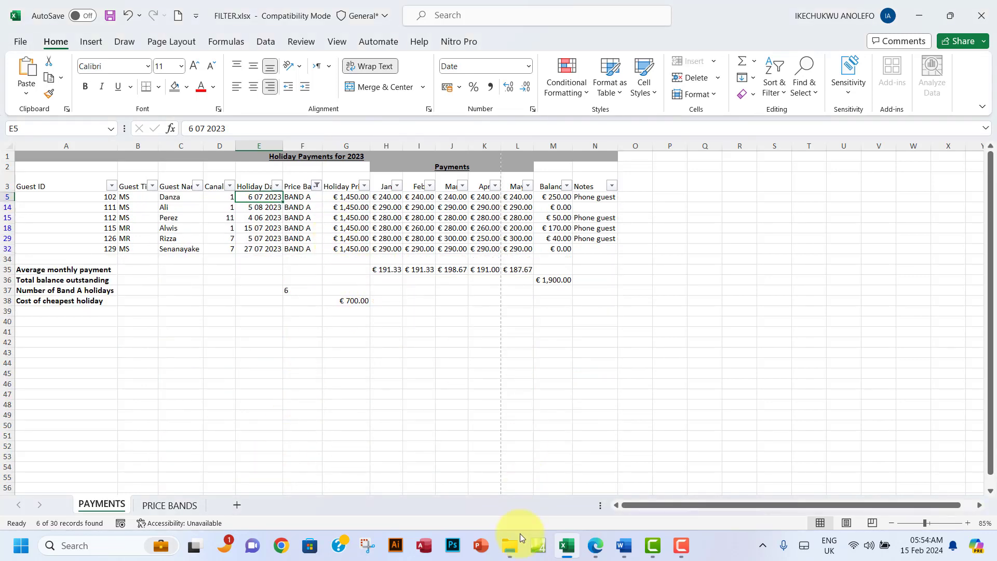
left_click(598, 553)
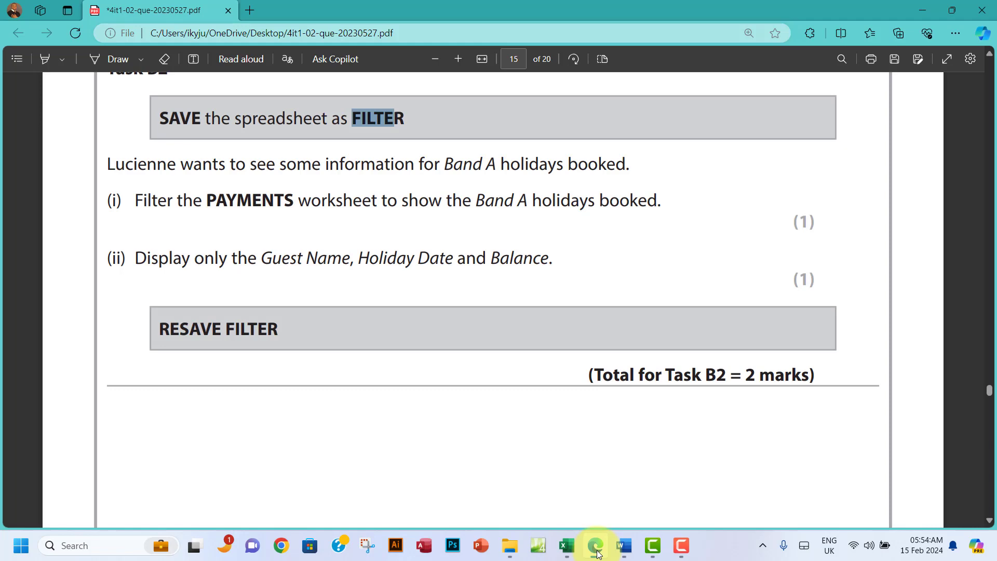
left_click(597, 553)
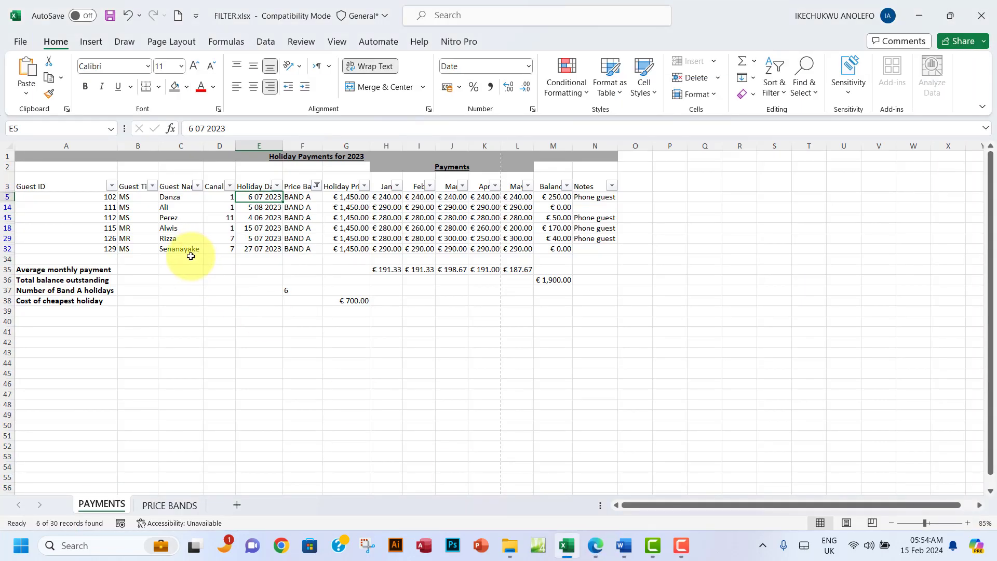
Step: Select columns A and B ready to hide them
left_click(39, 145)
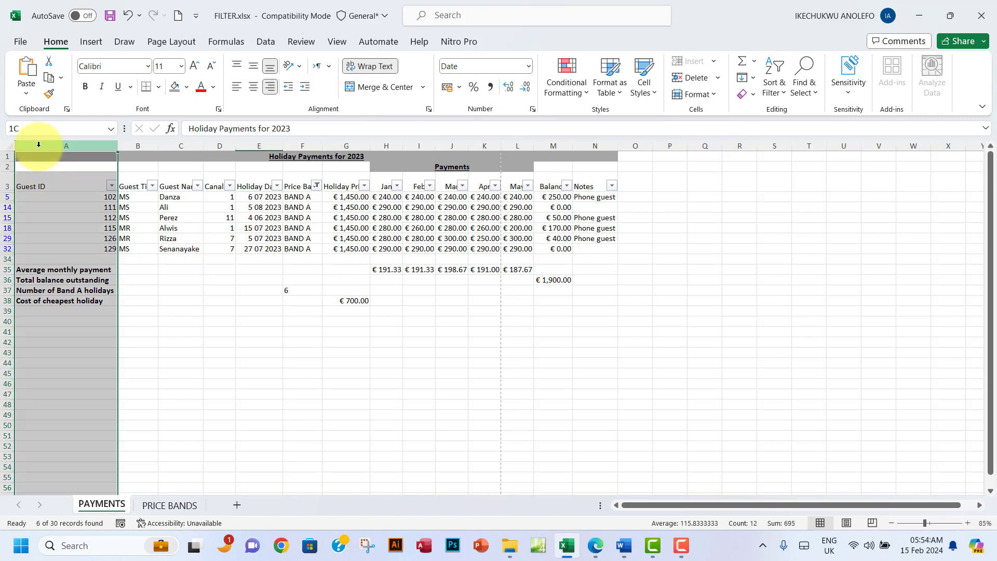
left_click_drag(38, 145, 130, 146)
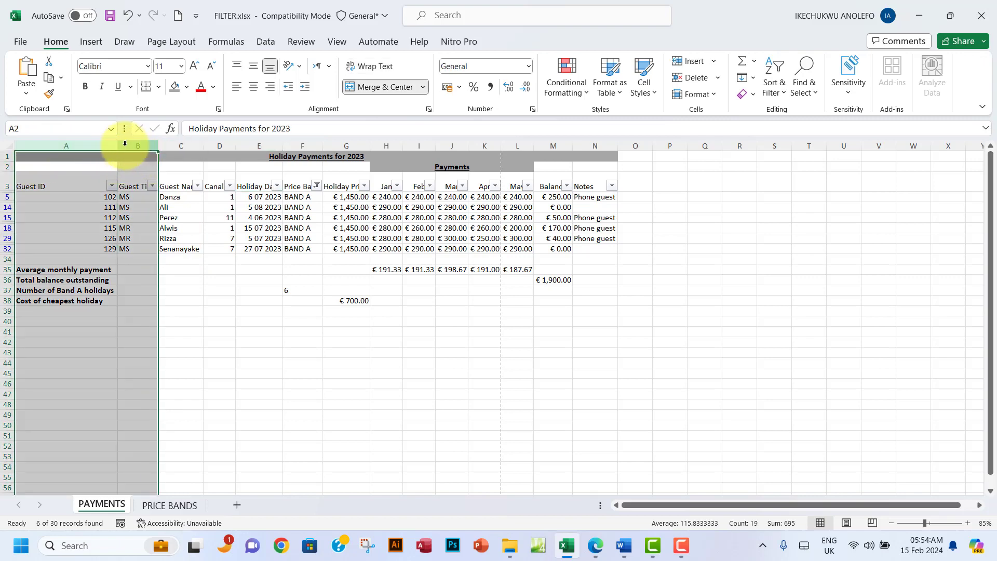
right_click(123, 146)
Step: Hide columns A, B and D, fit Holiday Date and widen Guest Name to 120 pixels
right_click(113, 149)
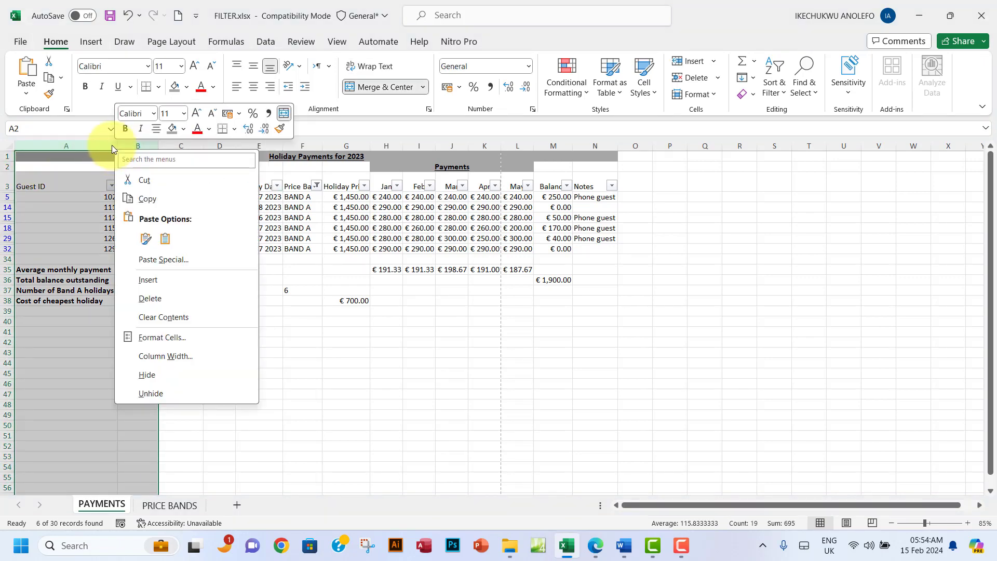
right_click(111, 146)
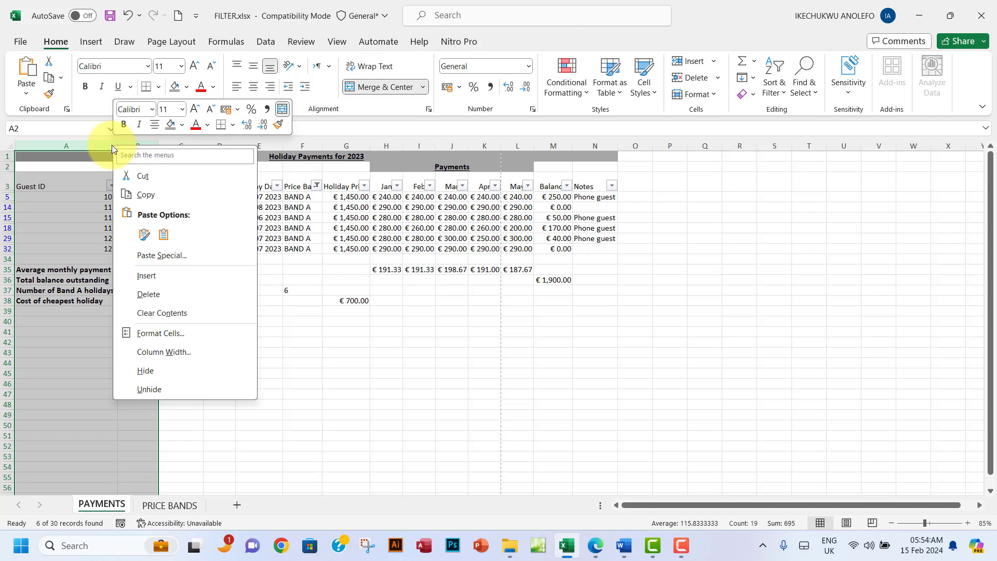
left_click(162, 372)
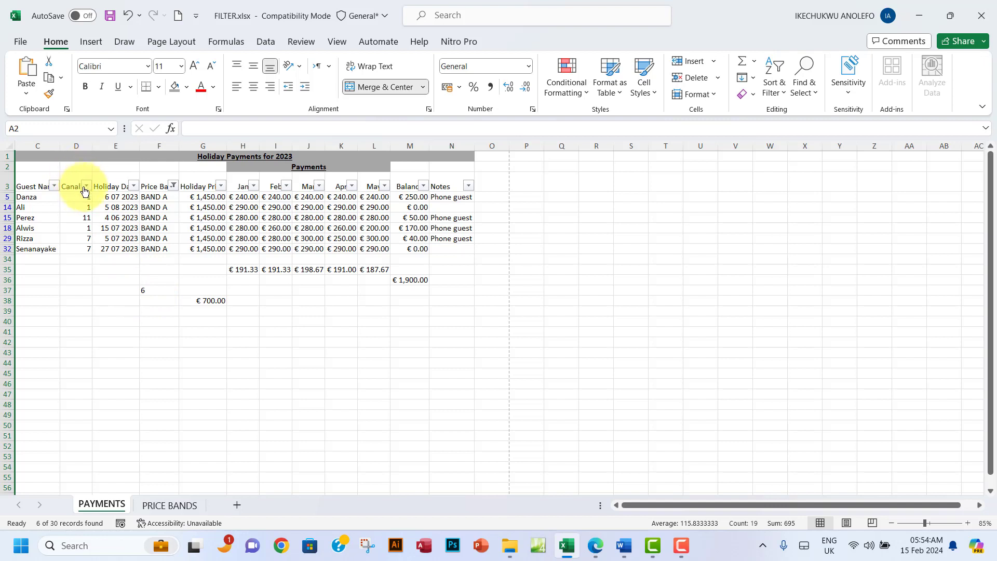
left_click(77, 145)
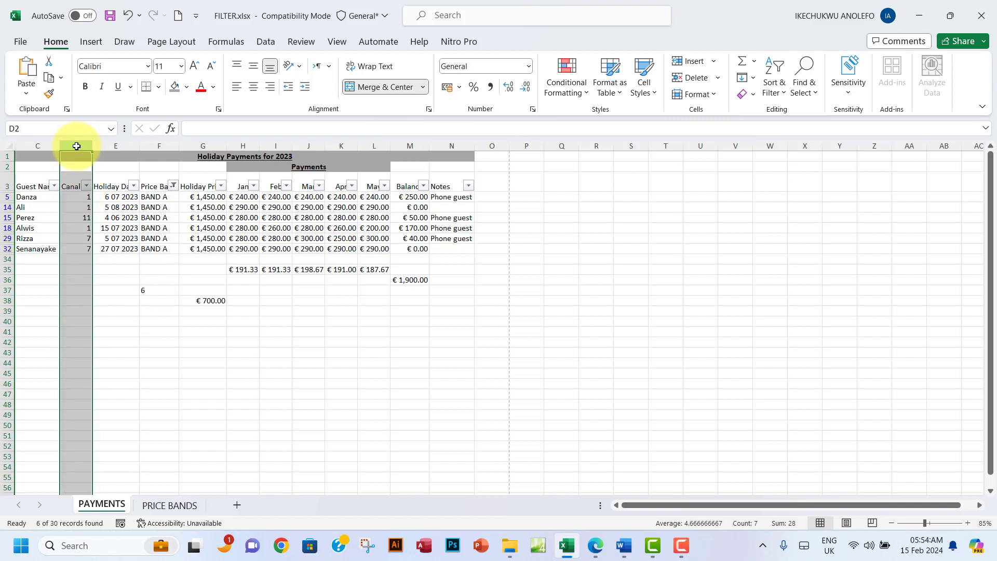
right_click(76, 146)
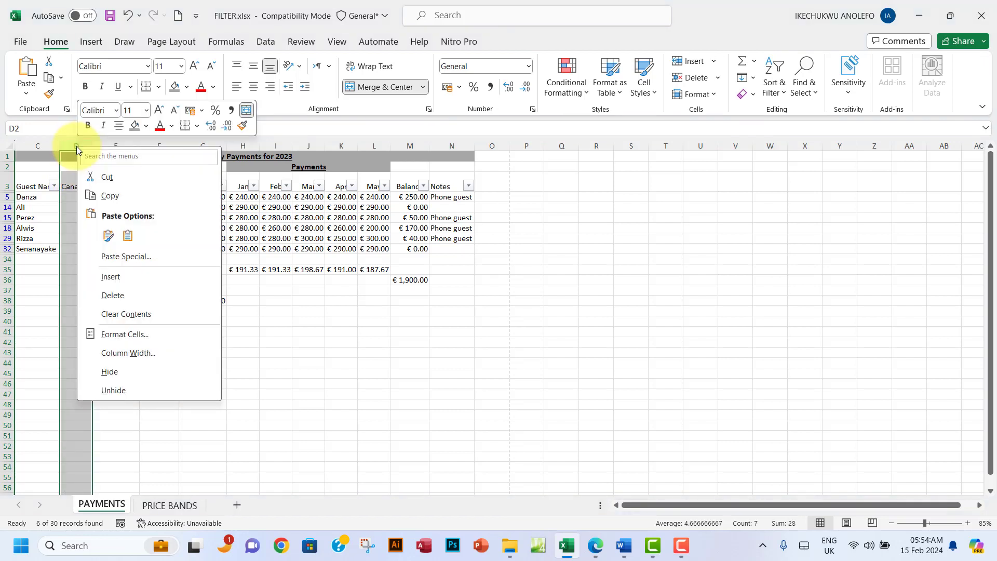
key("Escape")
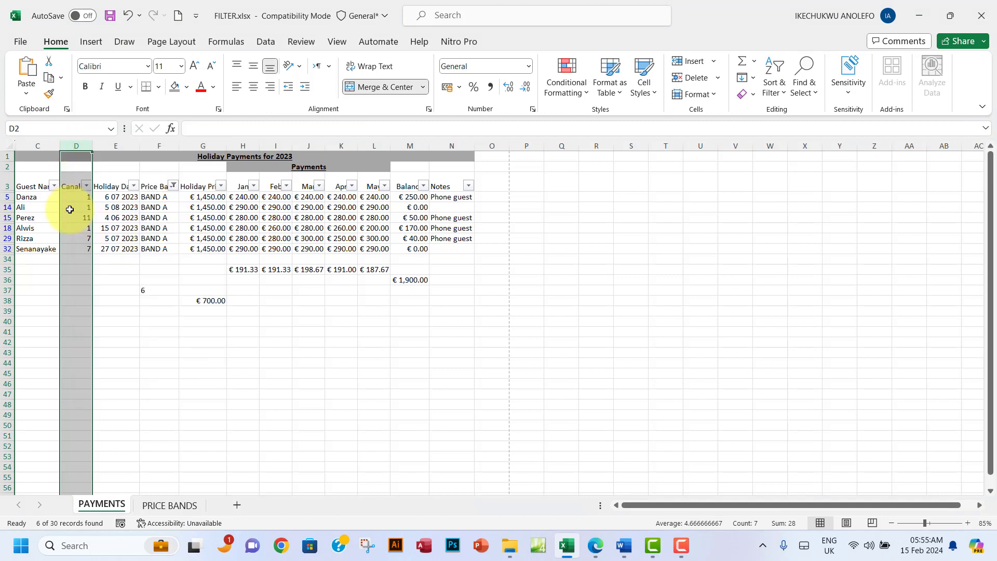
right_click(80, 145)
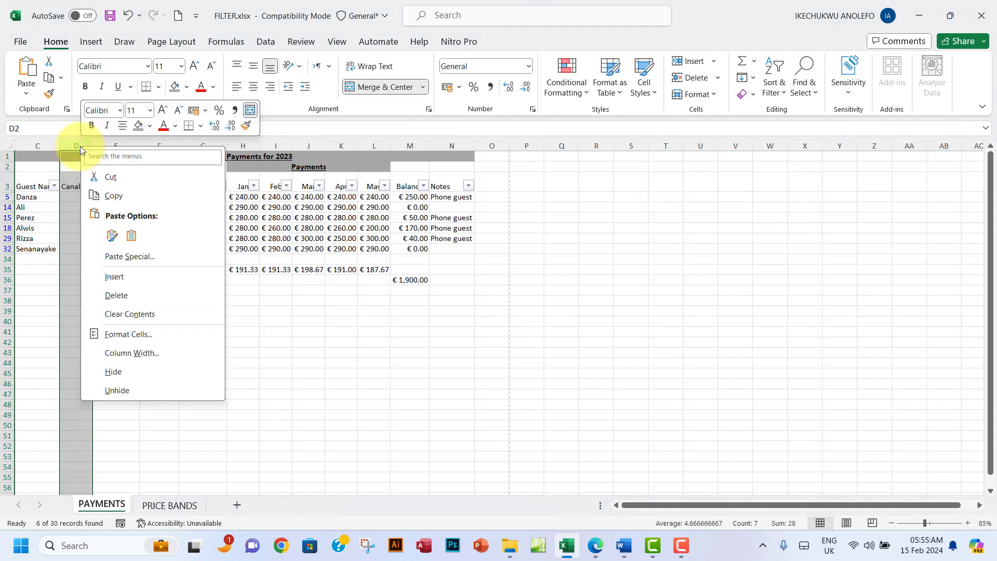
left_click(127, 372)
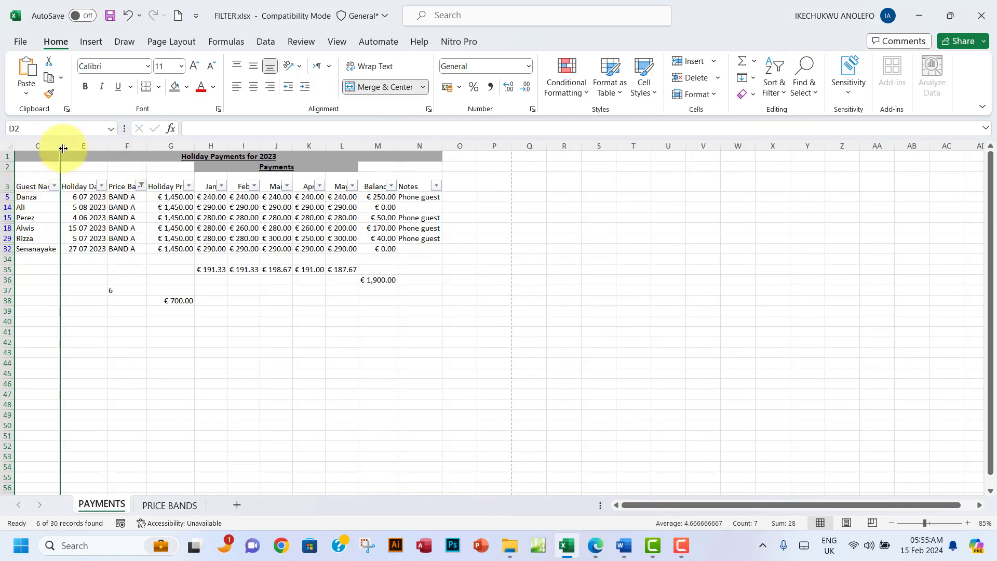
double_click(109, 147)
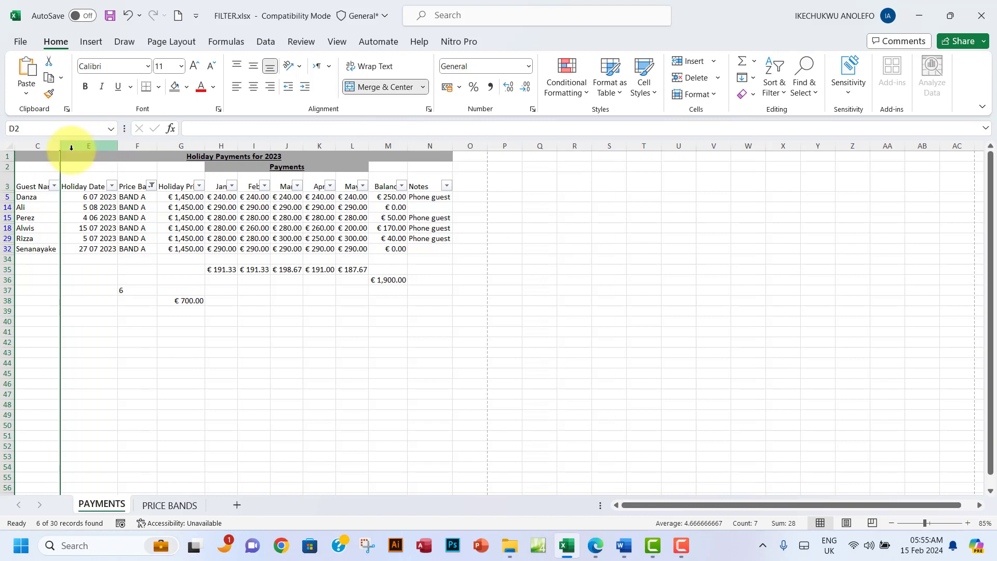
left_click_drag(59, 146, 75, 148)
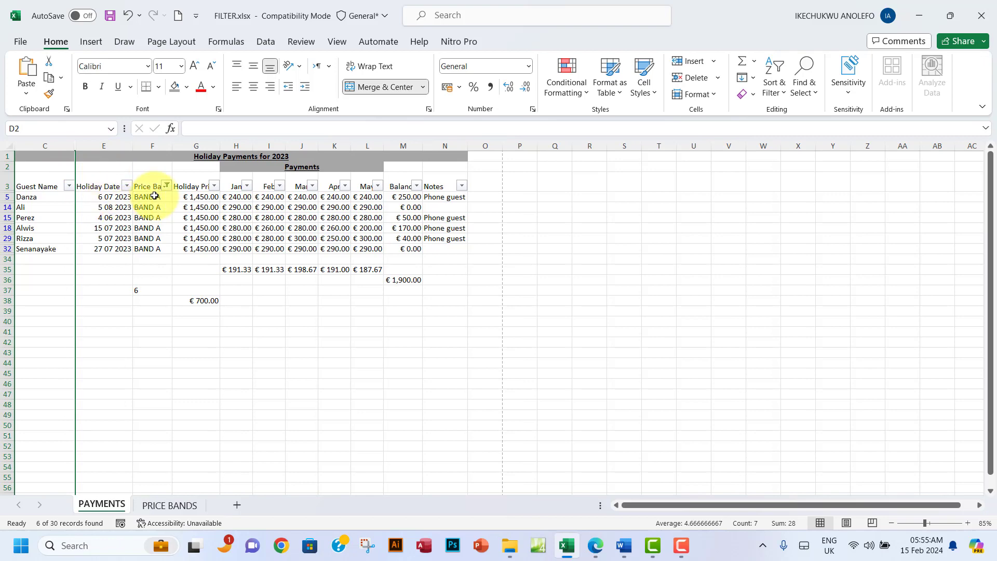
Step: Hide columns F through L and the Notes column N
left_click(597, 546)
left_click(597, 546)
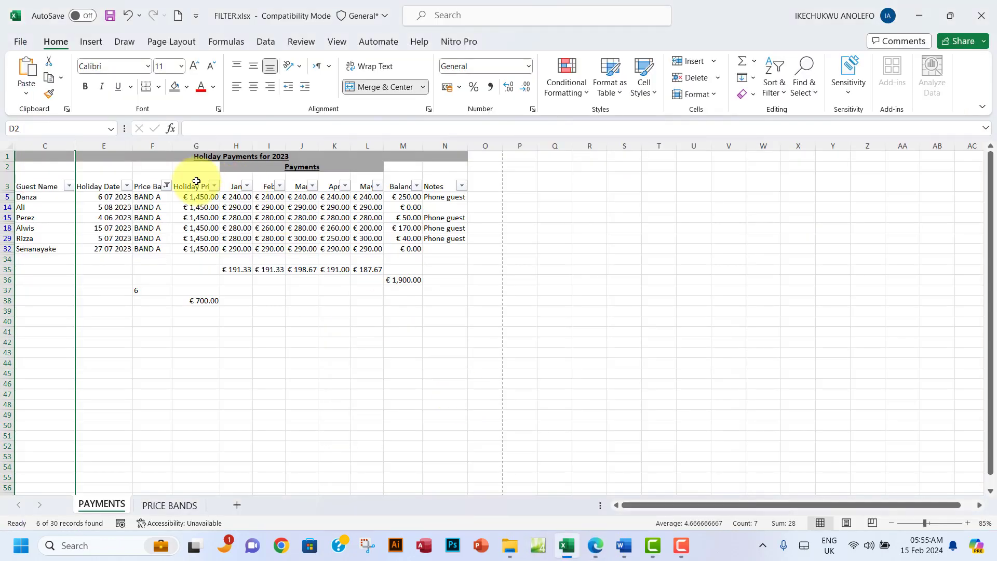
mouse_move(146, 147)
left_mouse_down()
mouse_move(327, 143)
mouse_move(379, 161)
left_mouse_up()
right_click(365, 148)
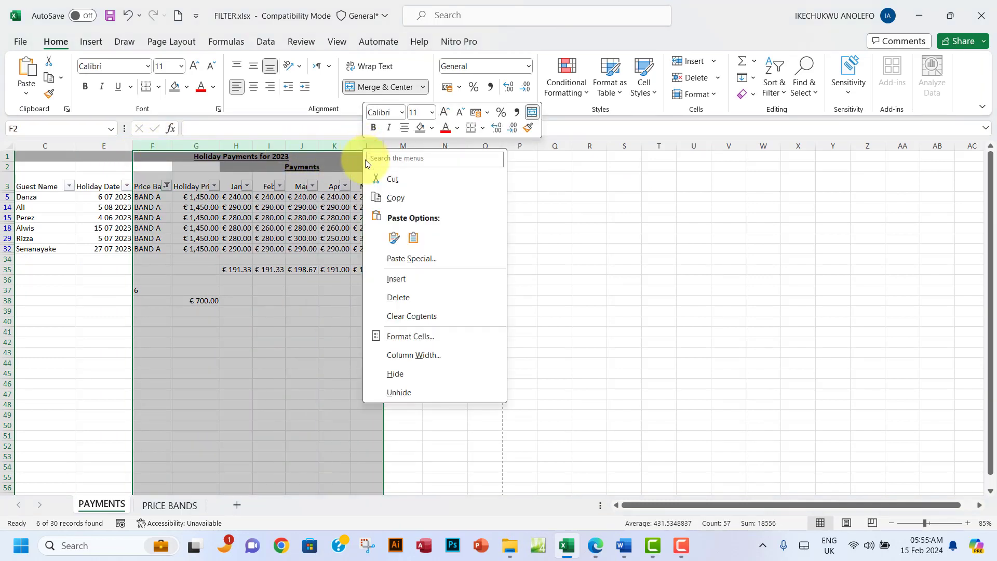
left_click(404, 375)
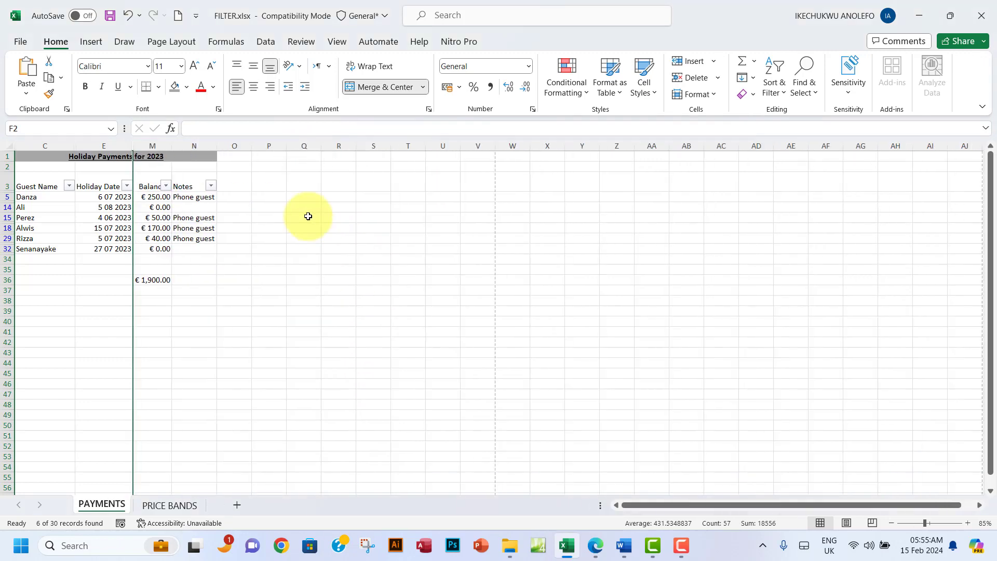
right_click(198, 146)
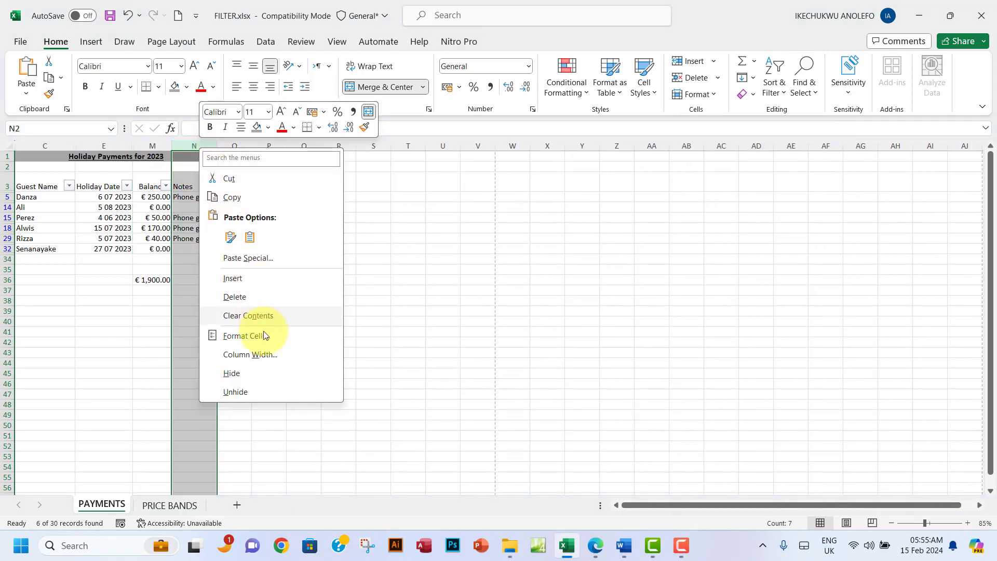
left_click(248, 371)
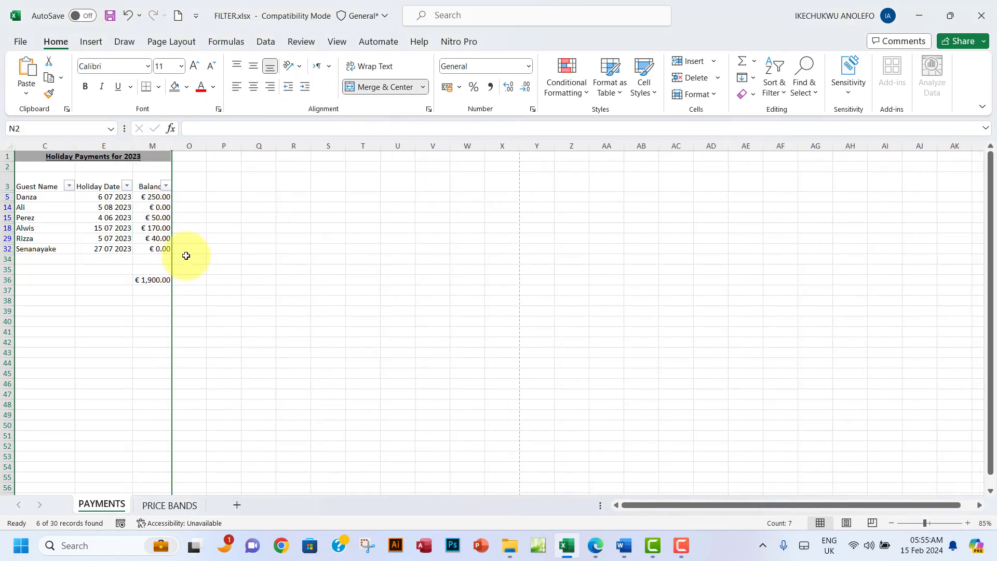
left_click(222, 259)
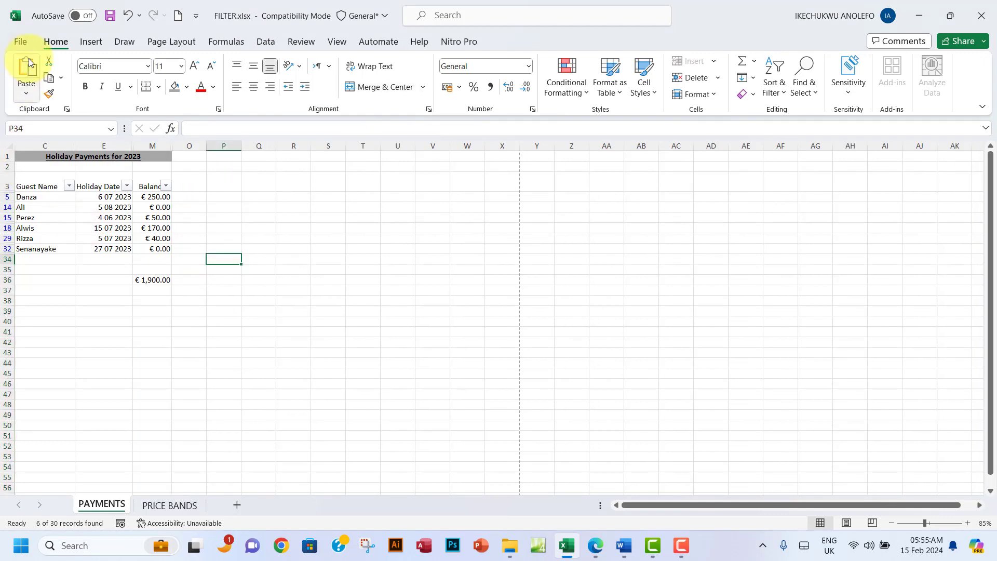
left_click(21, 41)
left_click(48, 268)
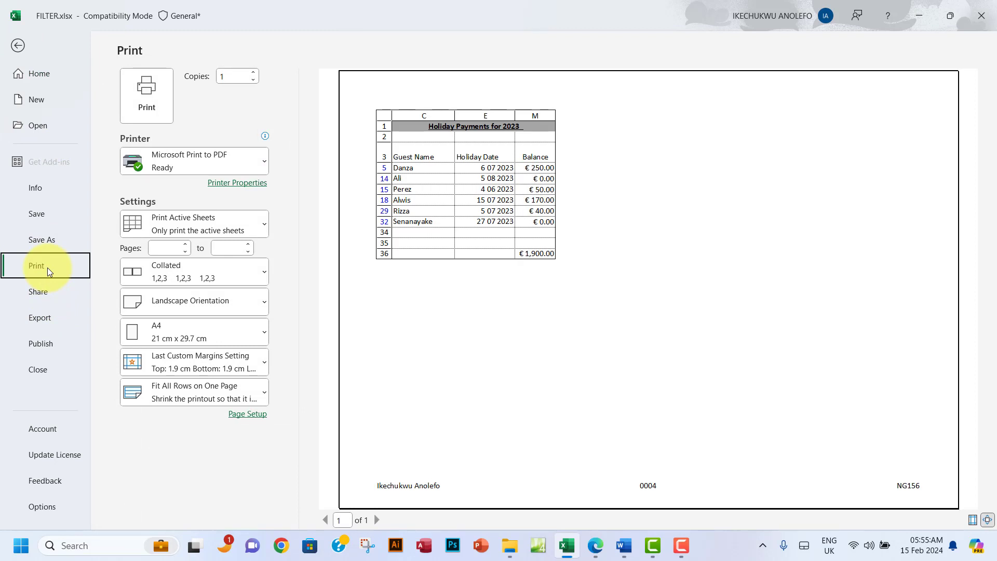
left_click(22, 53)
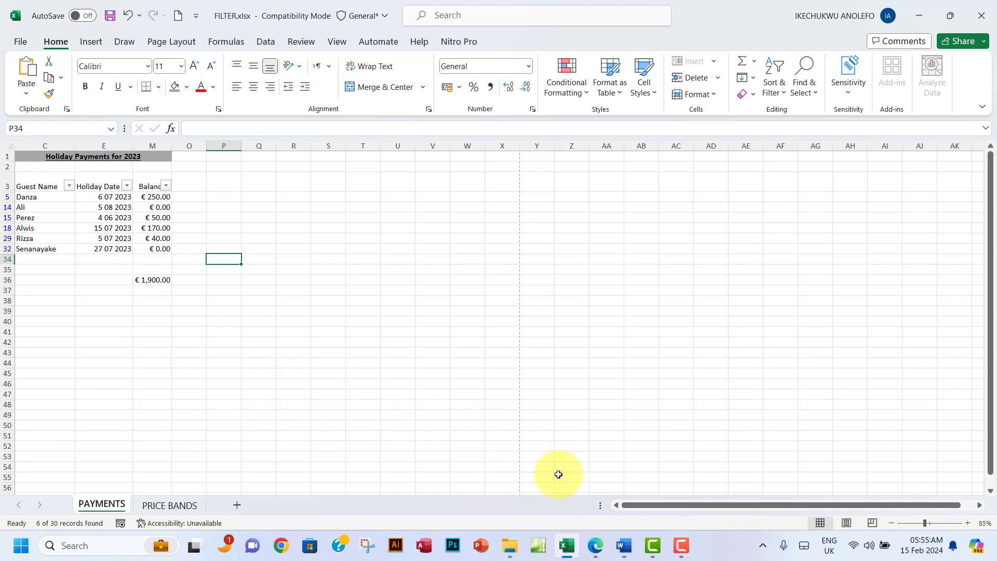
Step: Highlight the Task B2 instructions in green in the exam PDF
left_click(596, 545)
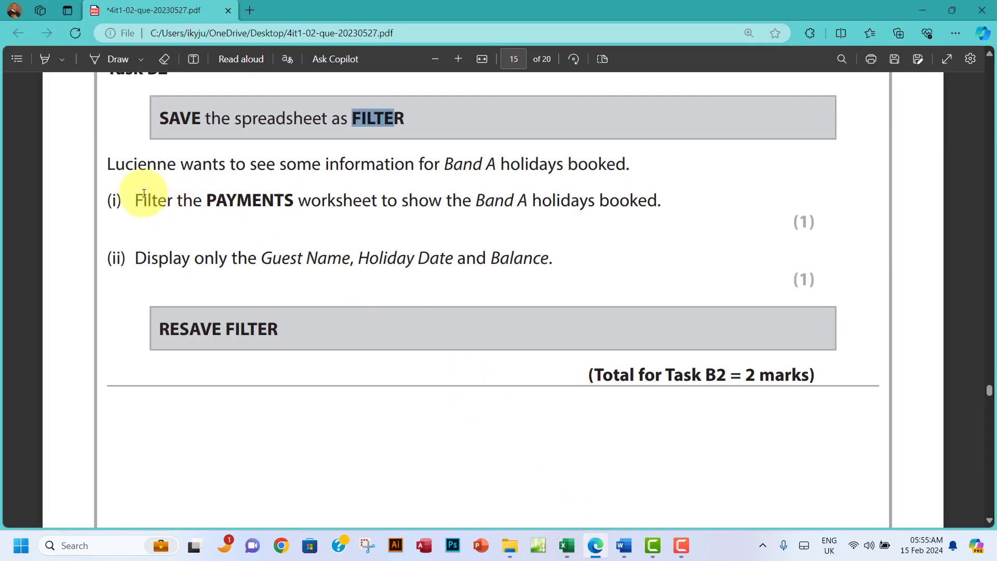
left_click_drag(115, 166, 551, 266)
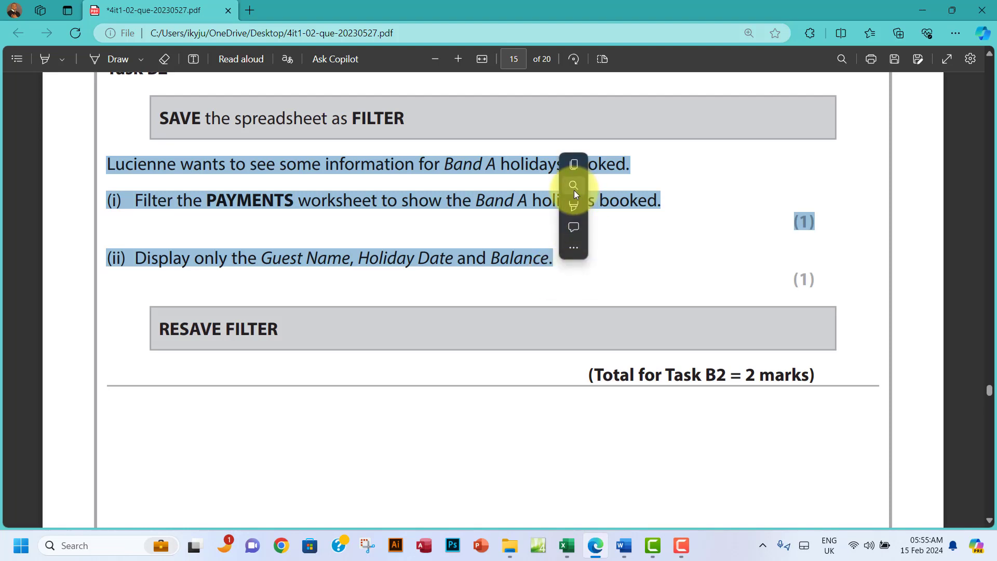
mouse_move(597, 204)
left_click(691, 224)
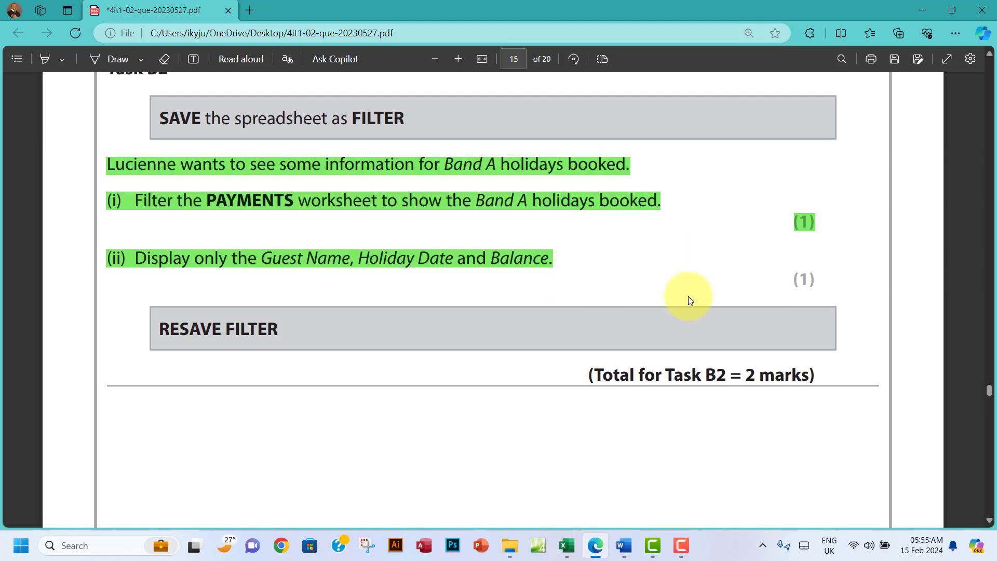
Step: Scroll the question paper to read Task B3's chart brief, then return to FILTER.xlsx
left_click(567, 545)
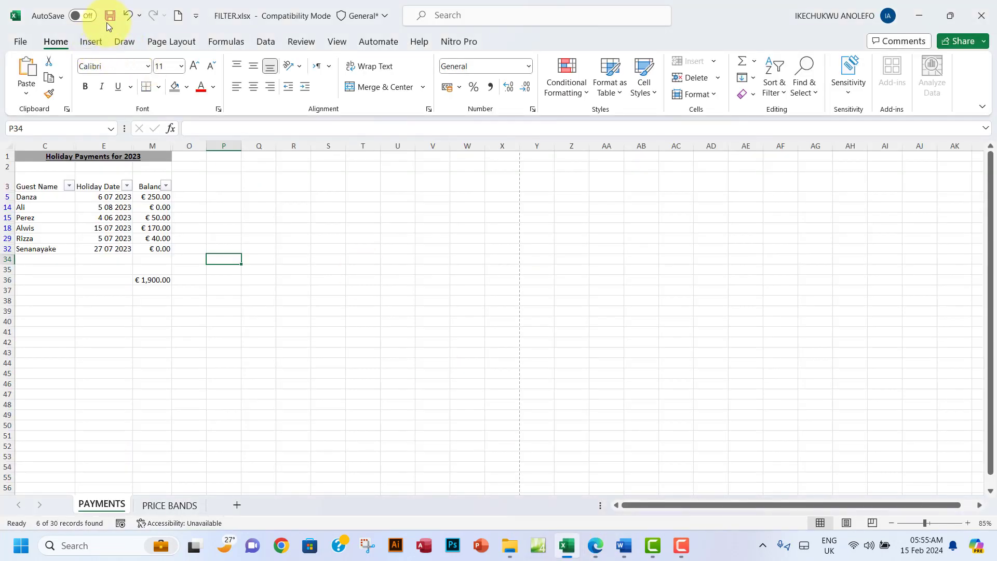
left_click(510, 546)
left_click(595, 545)
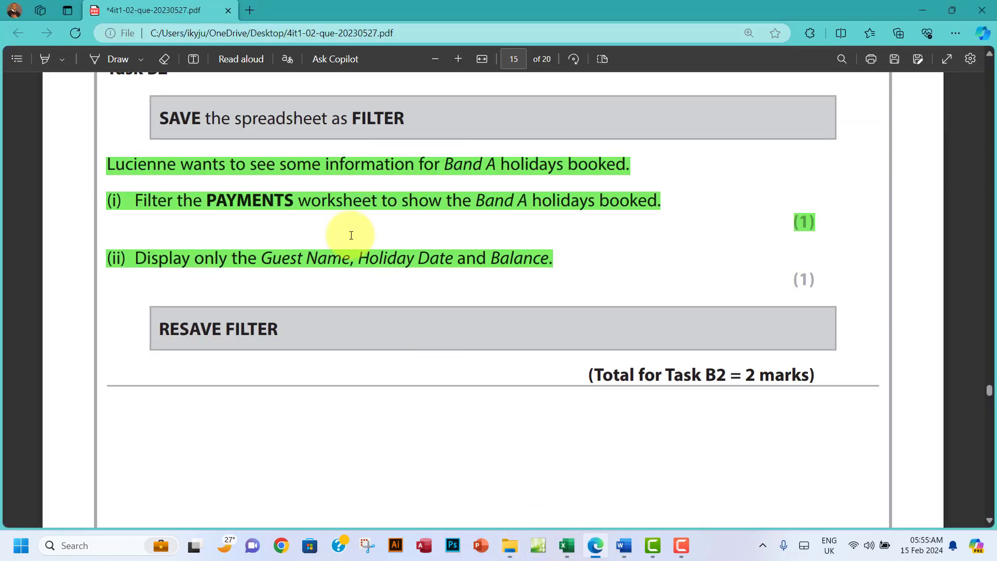
scroll(324, 322, "down", 4)
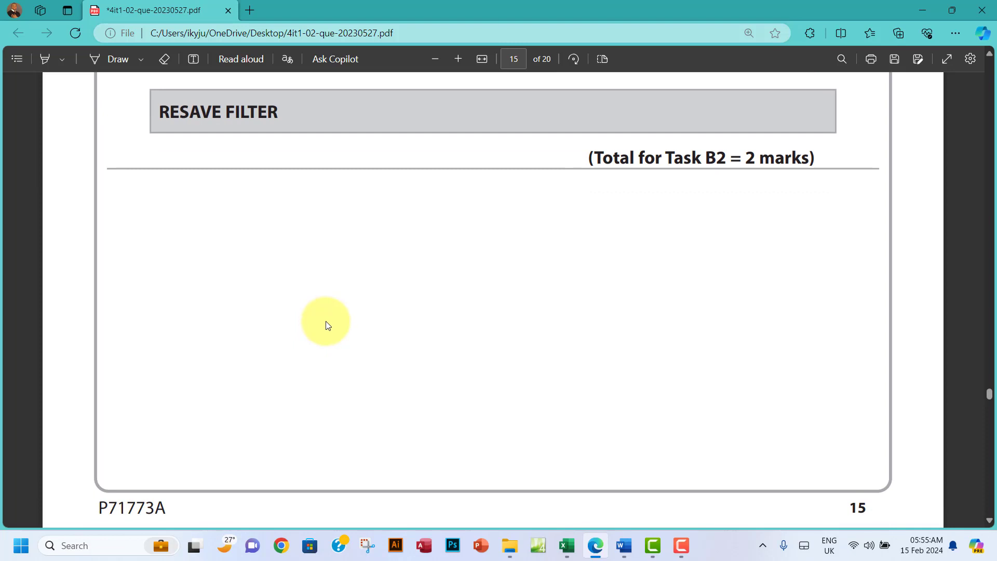
scroll(326, 321, "up", 5)
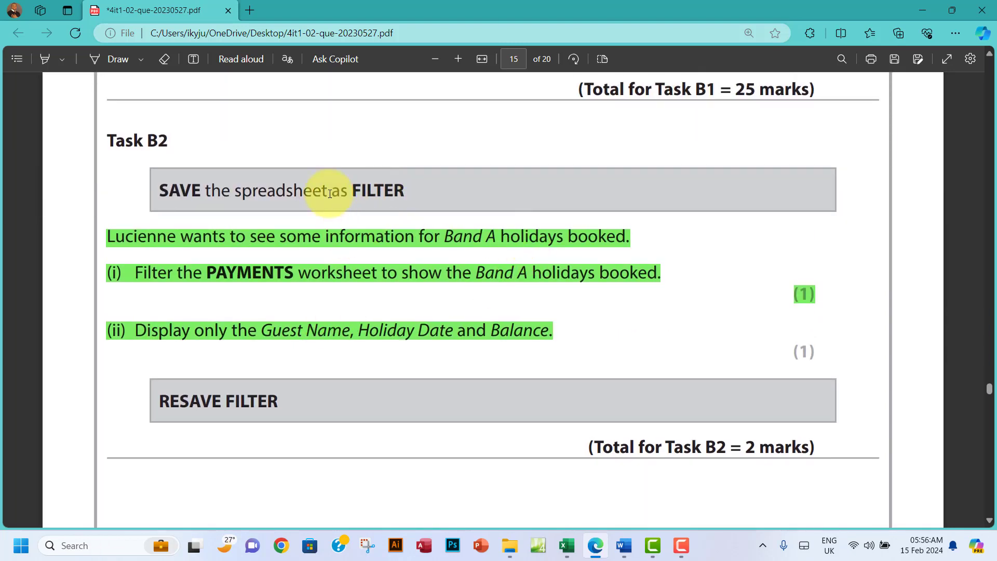
scroll(525, 314, "down", 10)
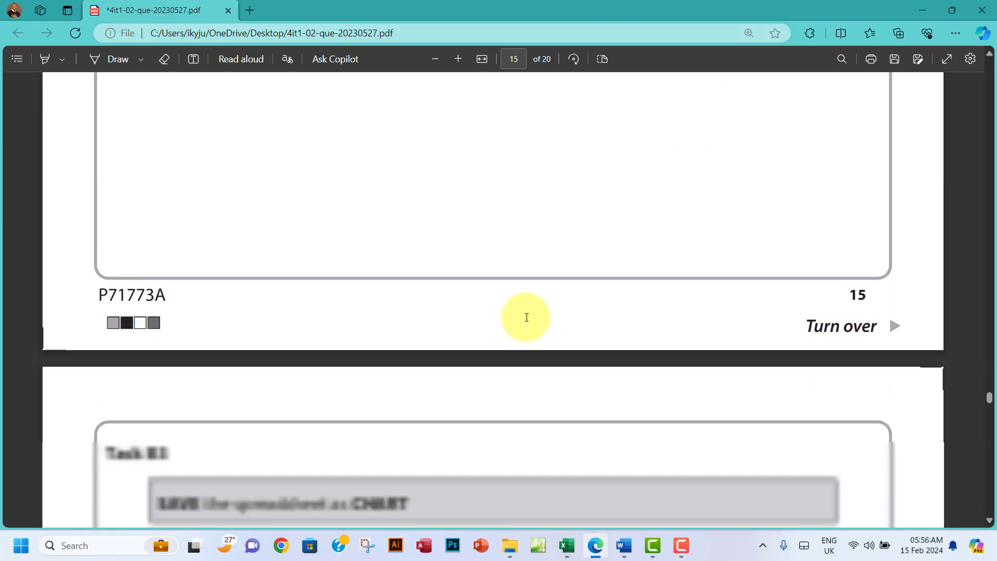
scroll(527, 317, "down", 5)
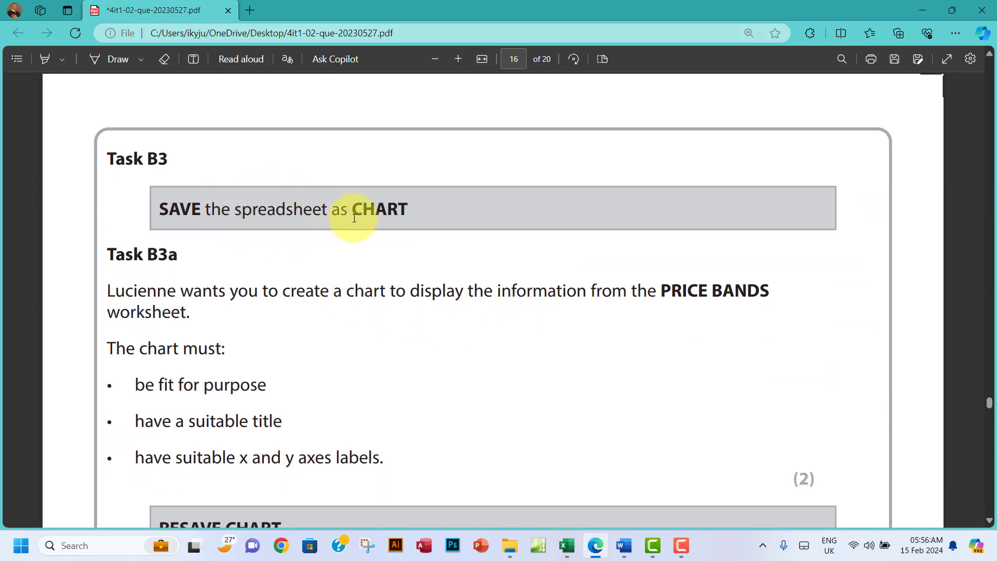
left_click(562, 550)
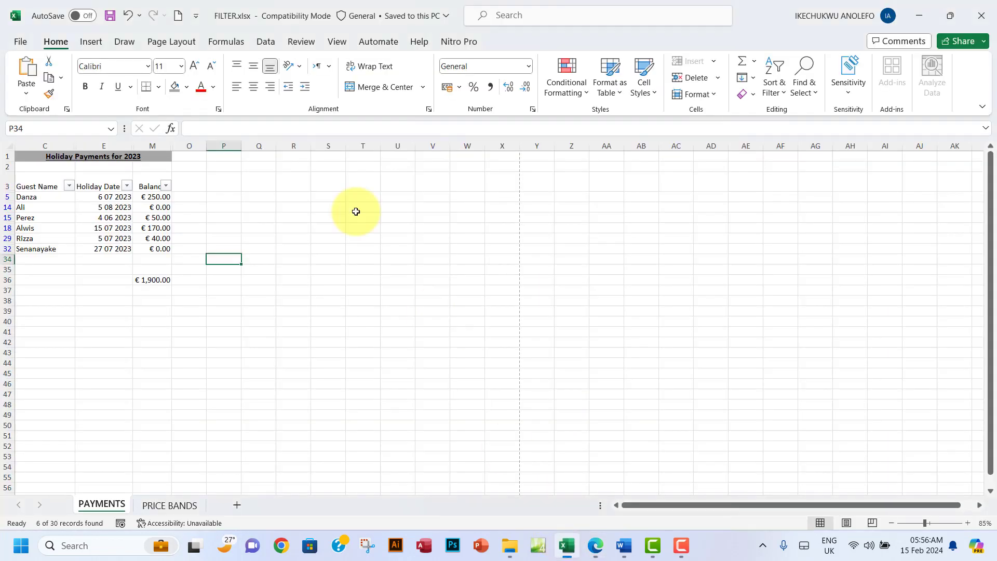
Step: Save the workbook as CHART.xlsx through File > Save As
left_click(19, 41)
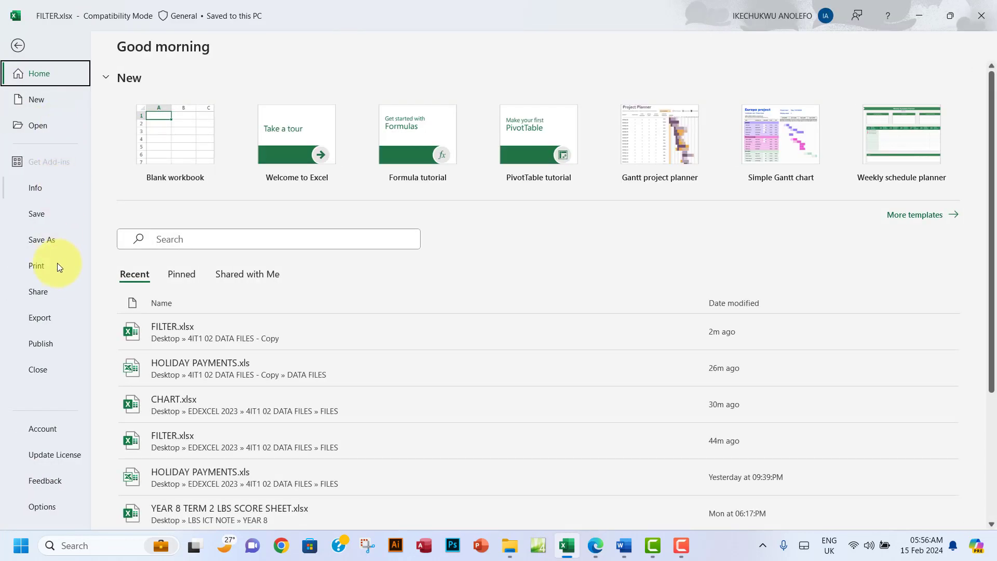
left_click(45, 236)
left_click(179, 307)
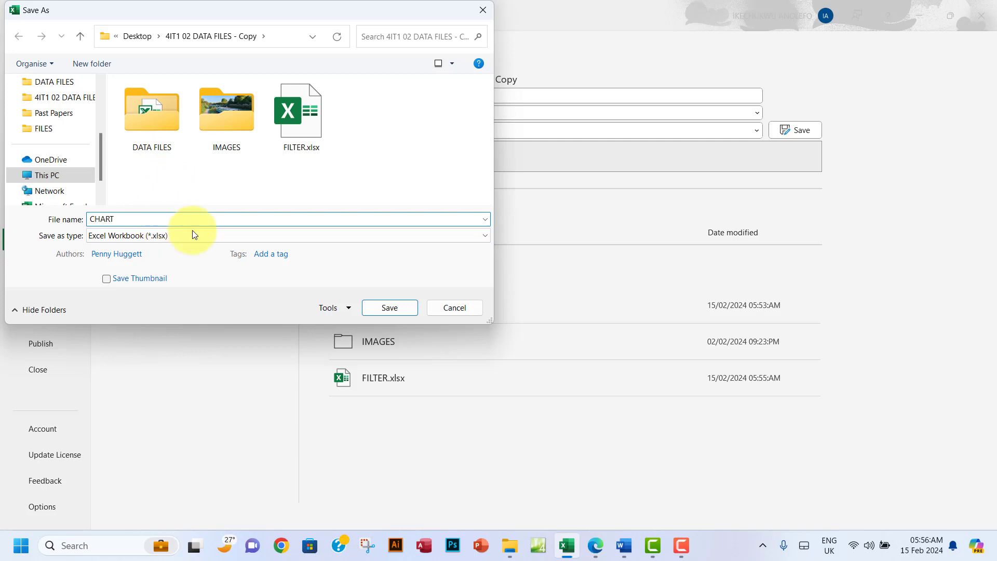
left_click(391, 308)
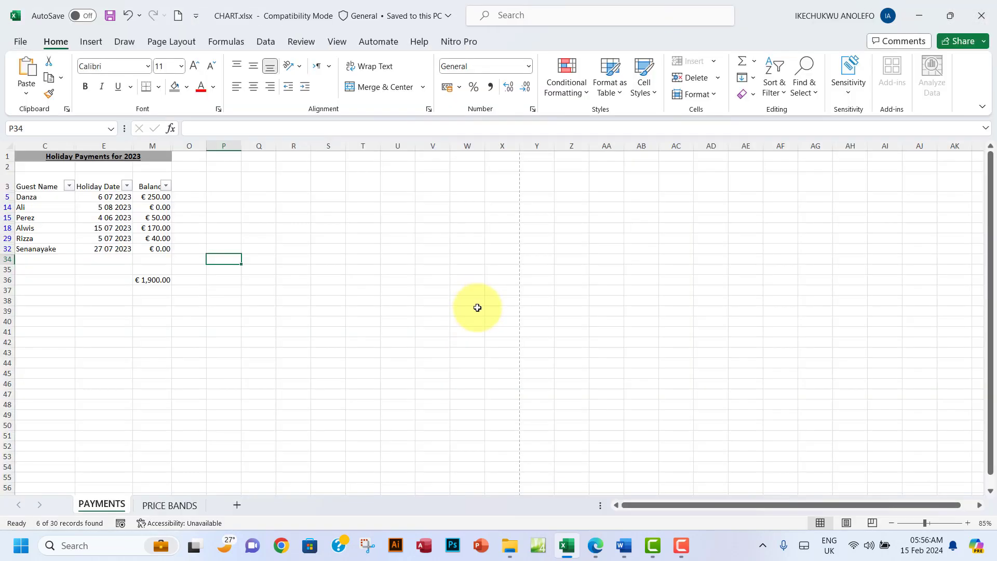
Step: Read Task B3a's PRICE BAND chart requirements in the PDF, then show Excel's PRICE BANDS sheet
left_click(596, 545)
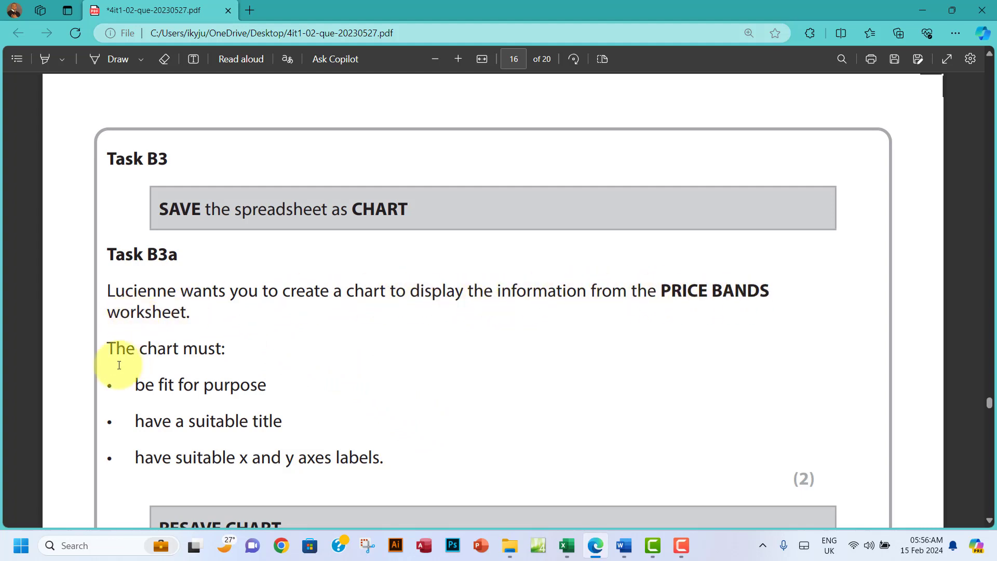
scroll(225, 356, "down", 3)
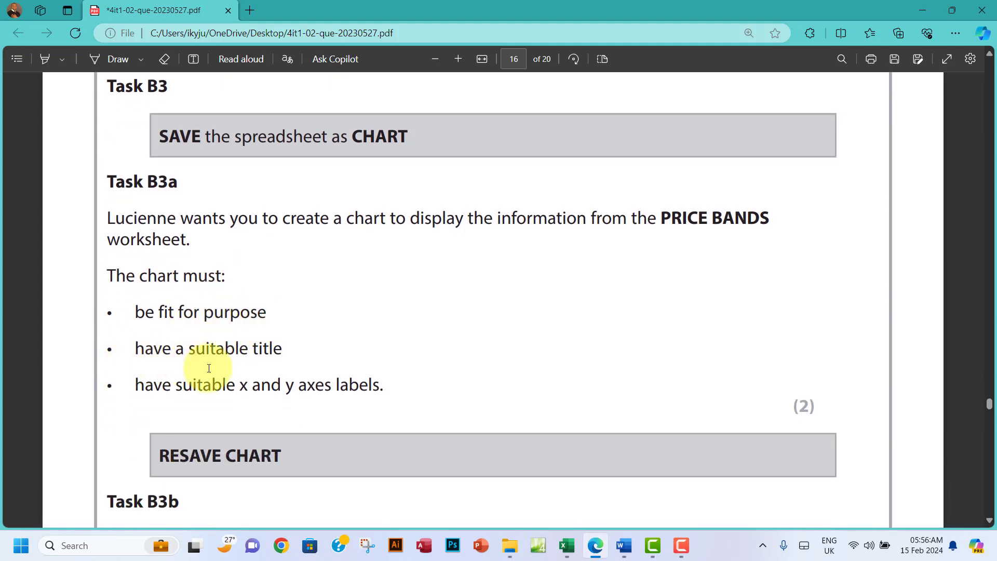
scroll(254, 373, "down", 3)
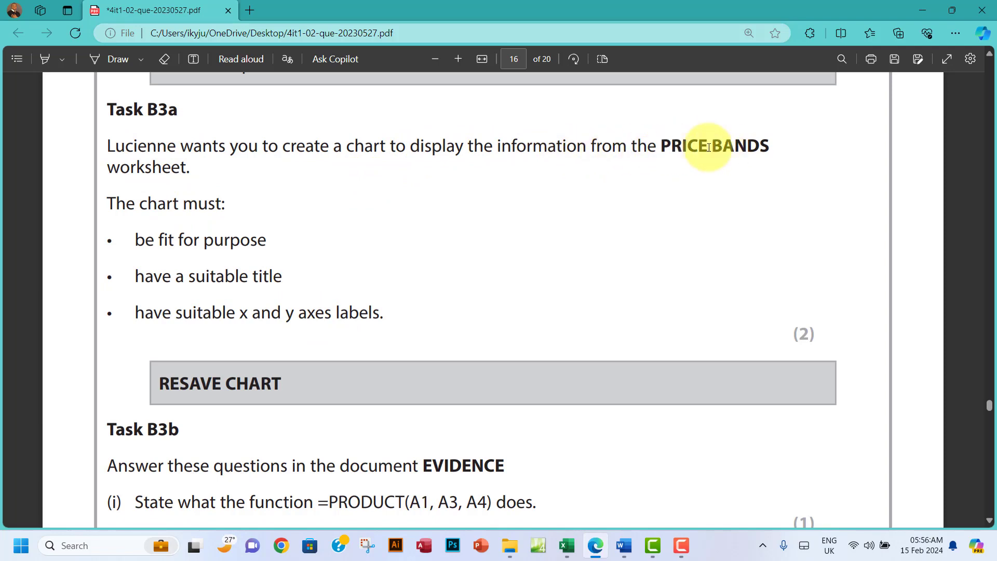
left_click_drag(662, 147, 761, 147)
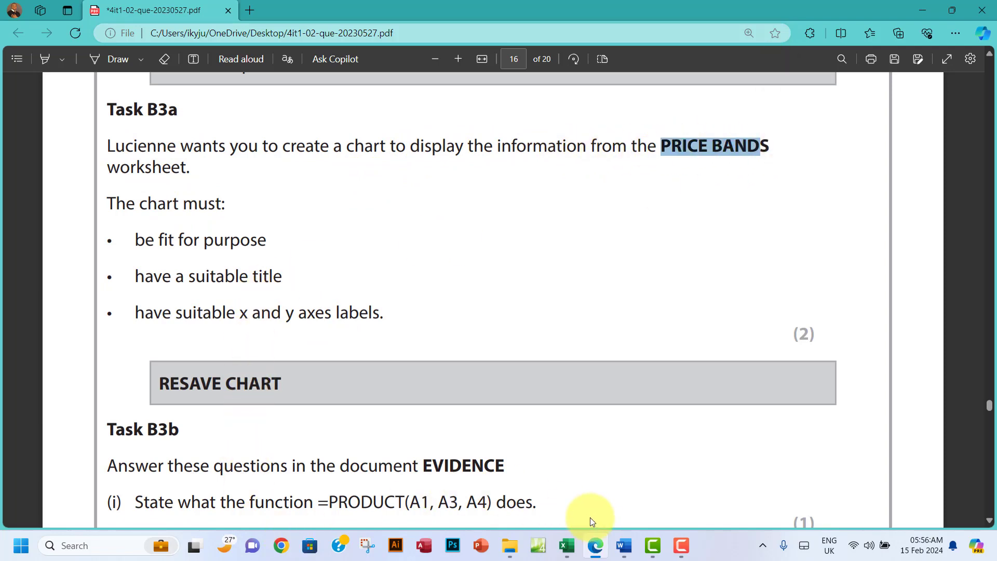
left_click(567, 545)
left_click(158, 503)
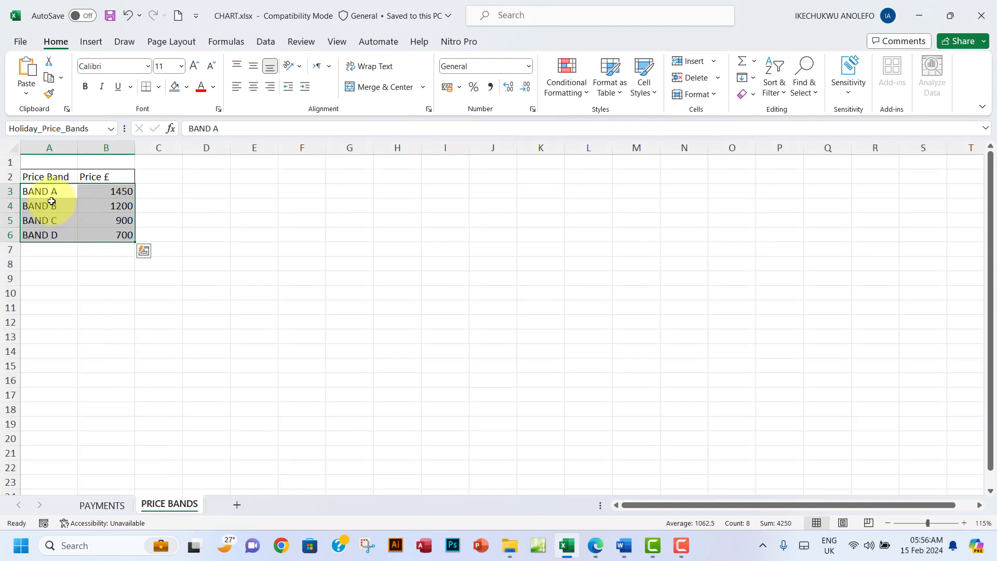
Step: Insert a recommended Clustered Column chart from the band prices in A3:B6
left_click_drag(48, 195, 122, 242)
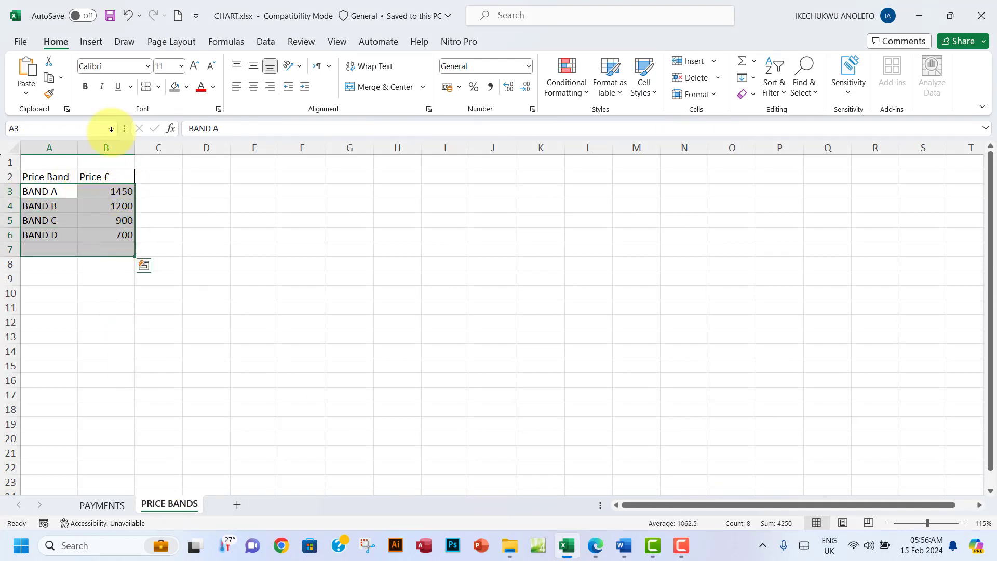
left_click(44, 222)
left_click_drag(39, 191, 126, 234)
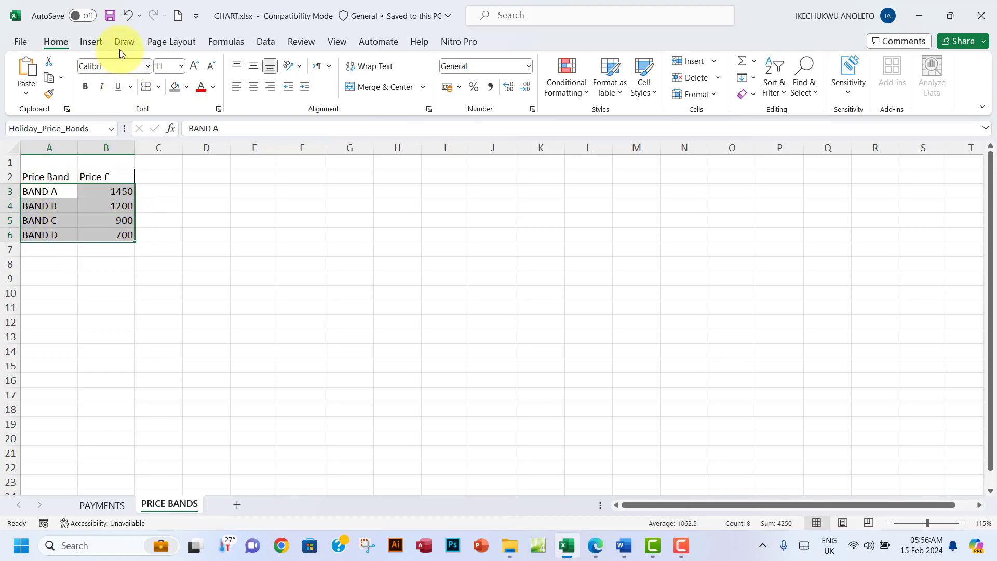
left_click(91, 41)
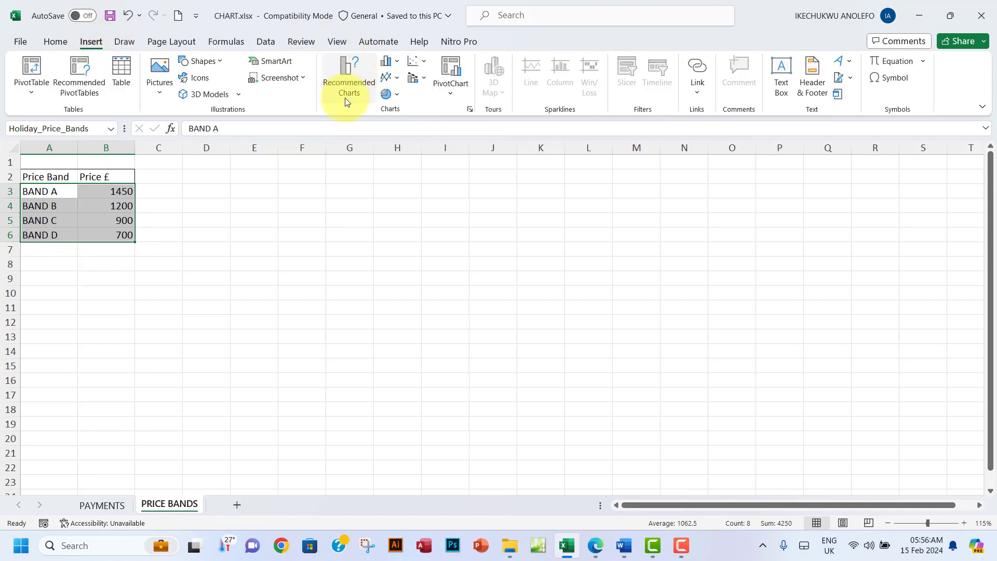
left_click(345, 81)
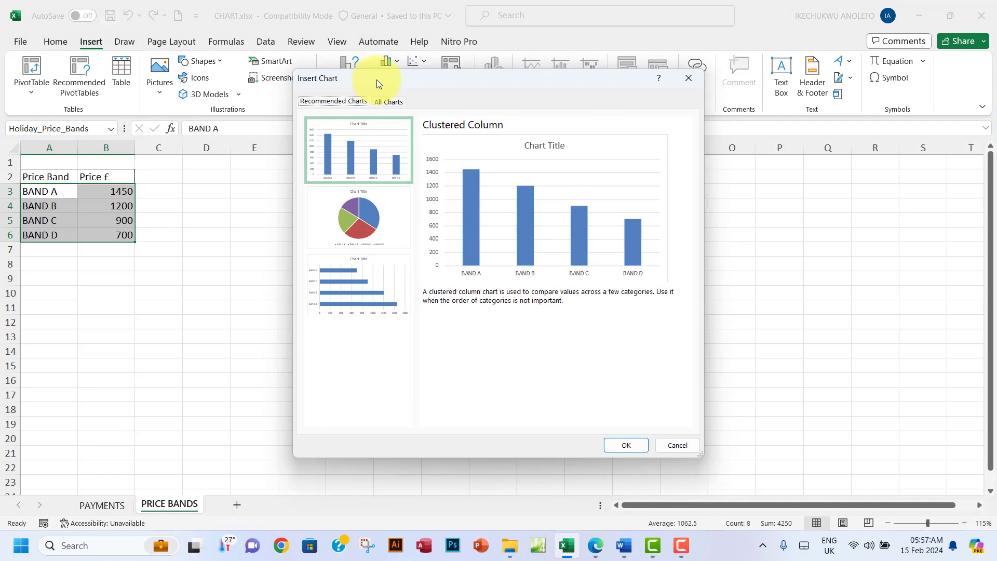
mouse_move(376, 79)
left_mouse_down()
mouse_move(360, 94)
mouse_move(368, 78)
left_mouse_up()
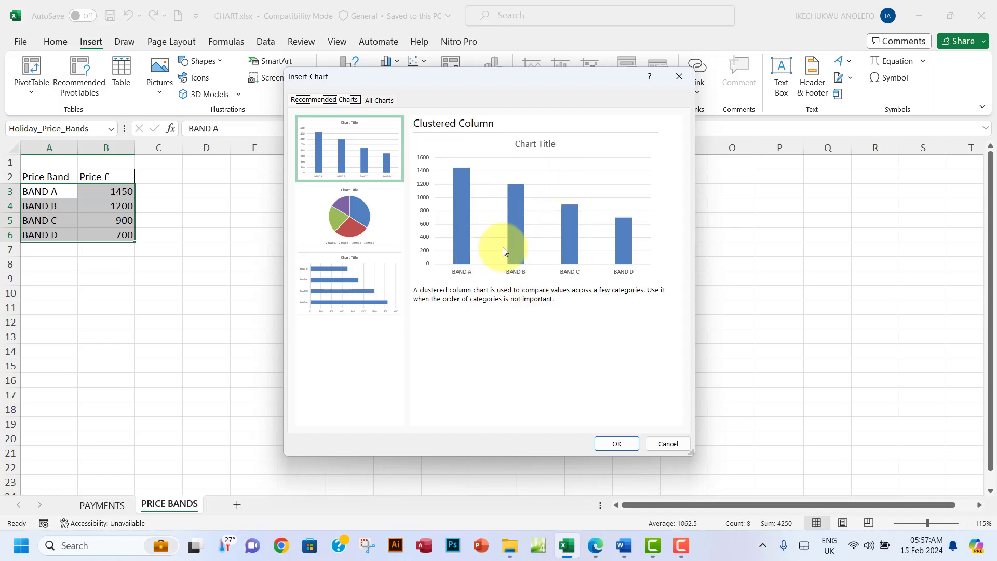
left_click(617, 446)
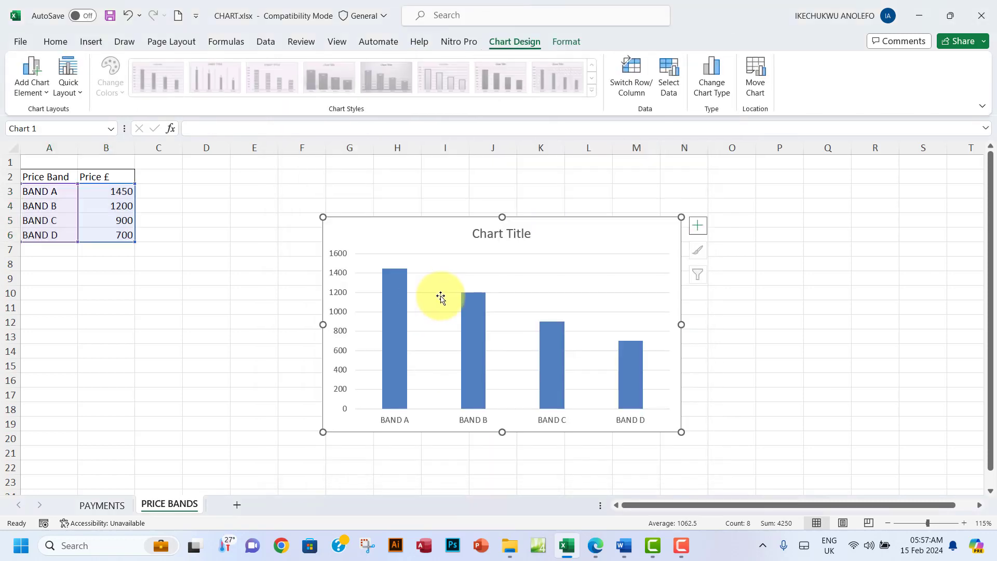
Step: Move the new chart up beside the table and compare it with the task PDF
left_click_drag(443, 229, 376, 209)
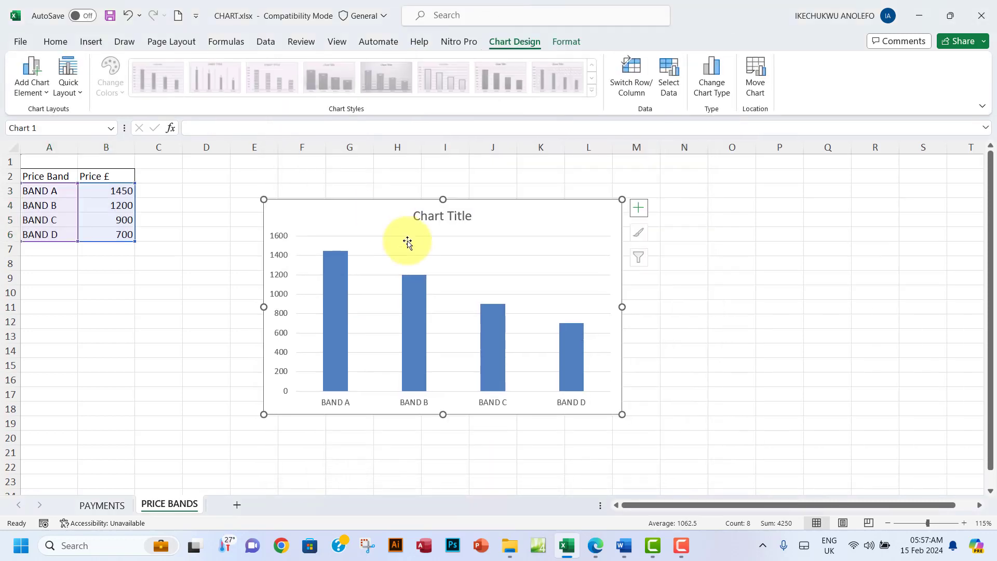
left_click(441, 220)
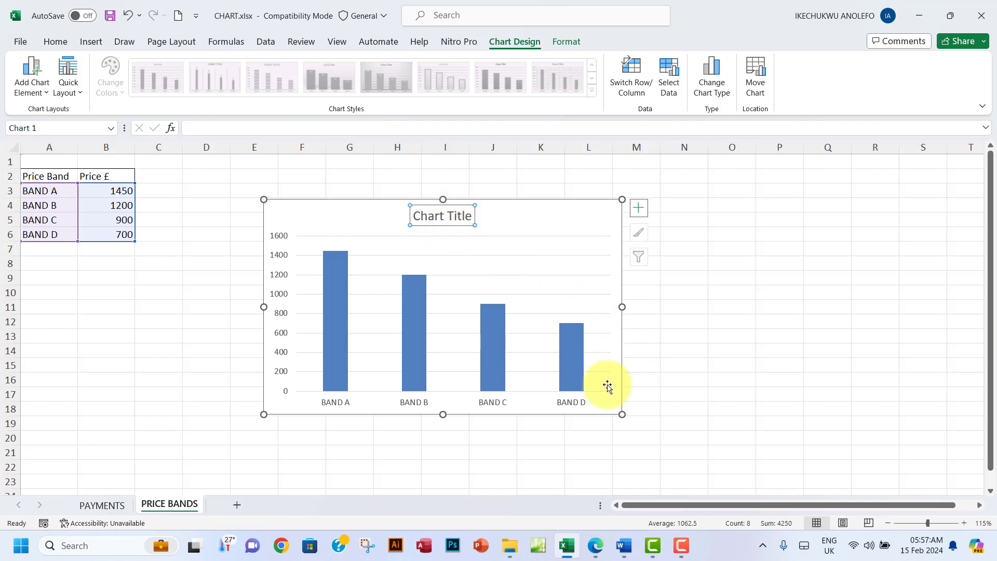
left_click(597, 545)
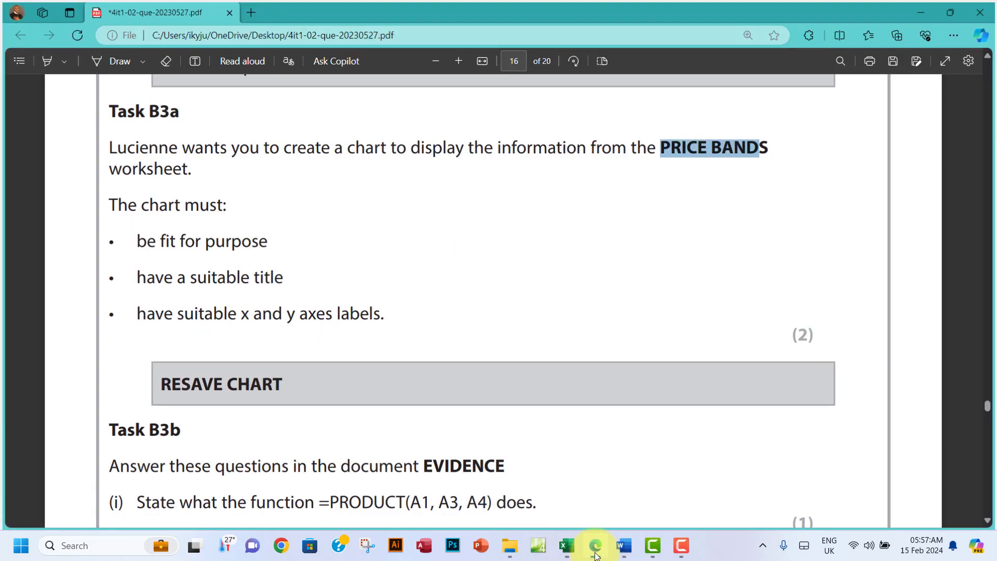
left_click(597, 546)
Step: Replace the placeholder chart title with 'Canal Holidays Bands' and check it against the task PDF
left_click(440, 216)
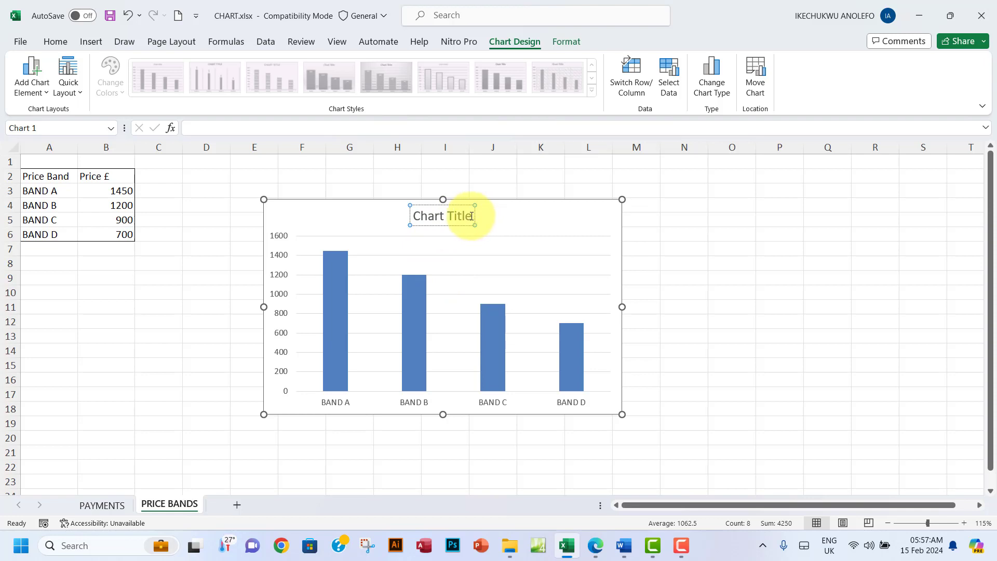
left_click_drag(471, 216, 410, 215)
type("cA")
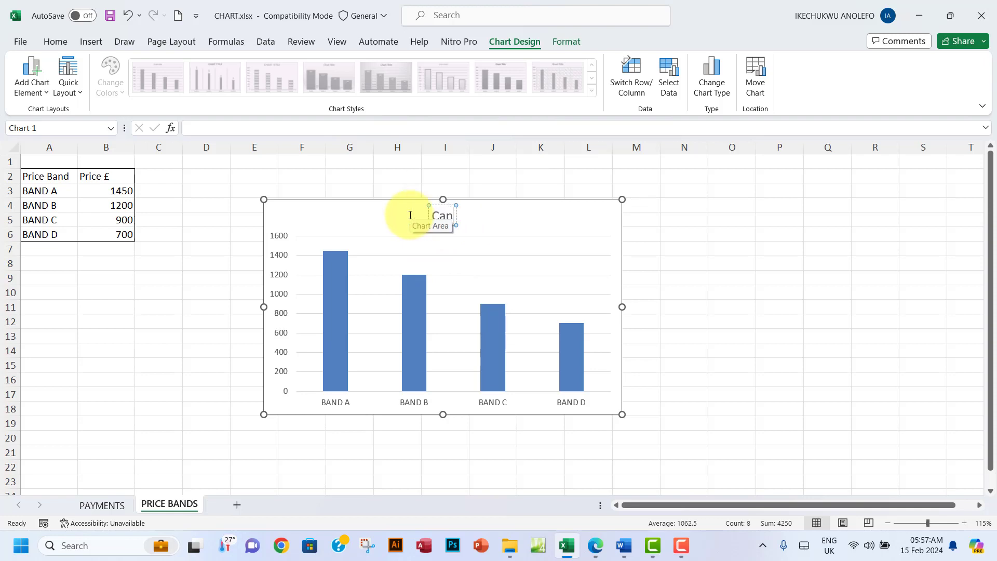
type("nal Hol")
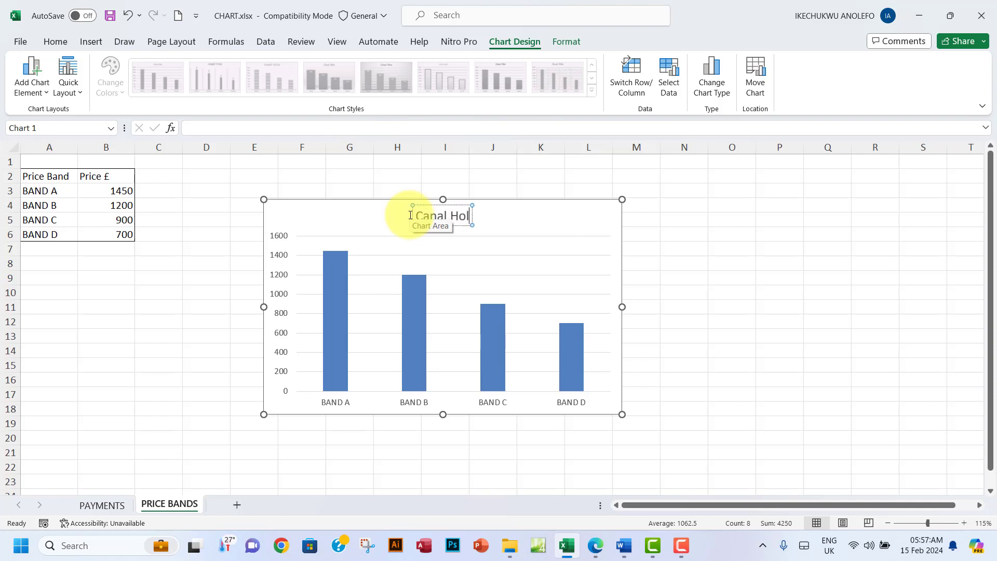
type("idy")
type("ys")
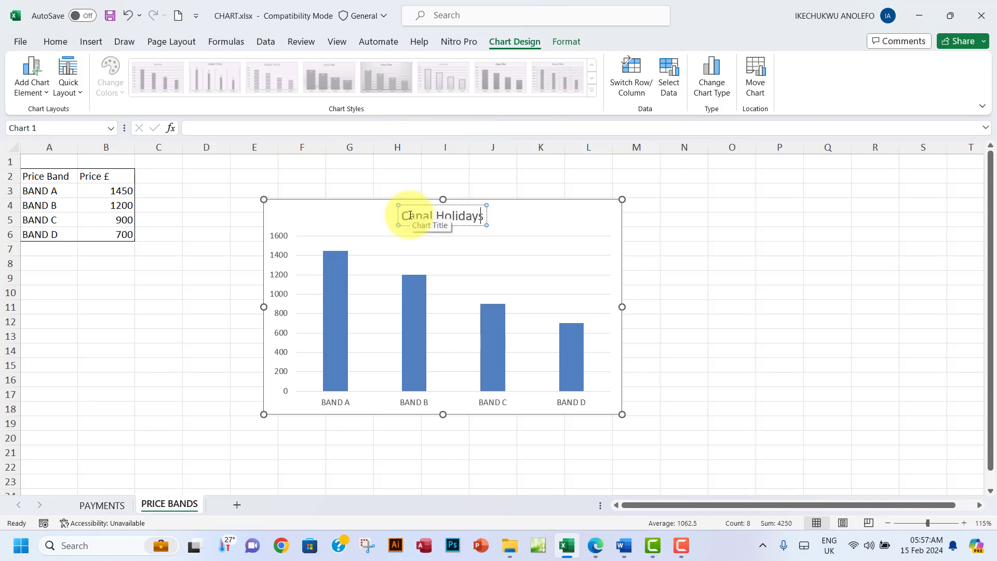
type(" Bands")
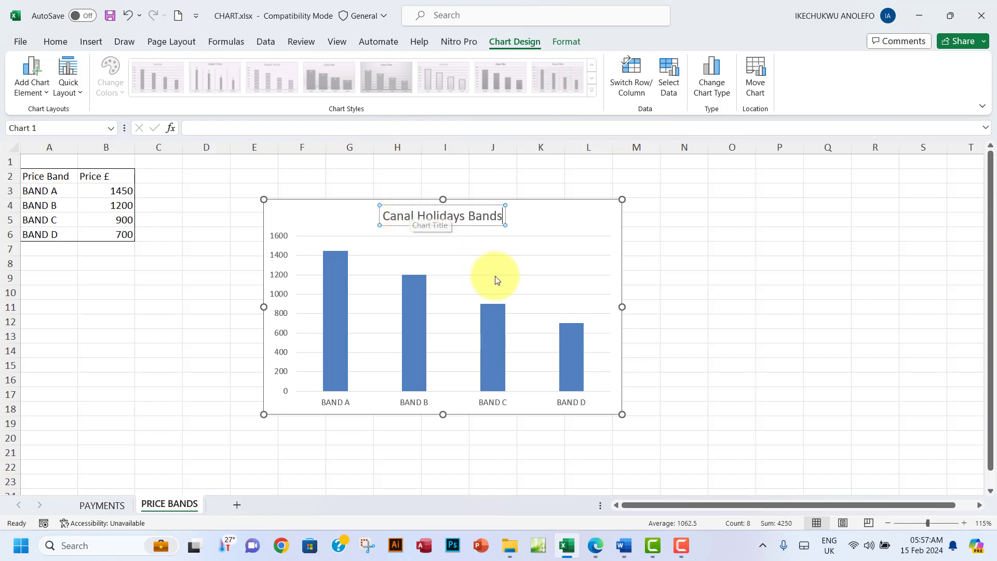
left_click(595, 547)
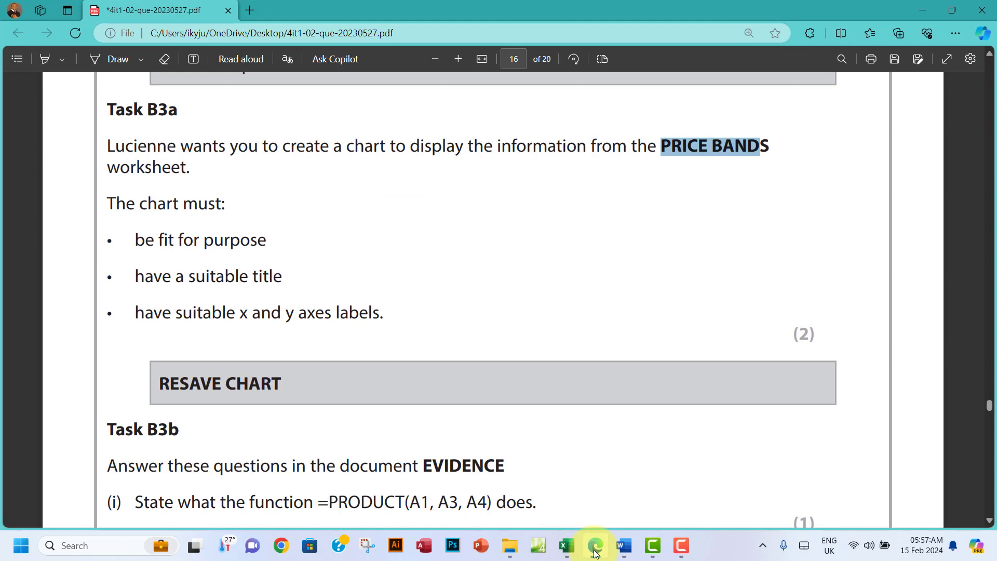
left_click(595, 551)
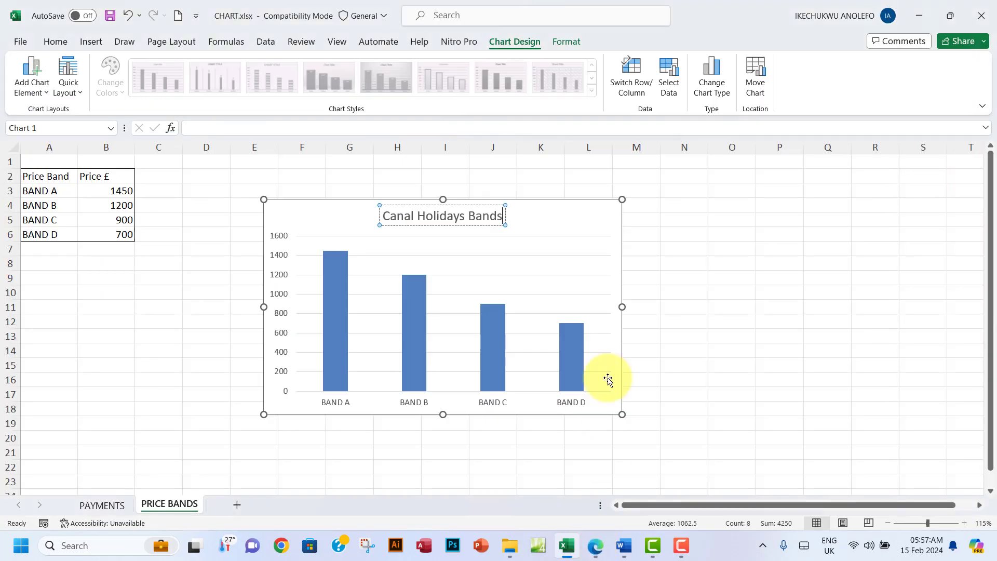
Step: Add axis titles, naming the vertical axis Price and the horizontal axis Bands
left_click(592, 226)
left_click(636, 210)
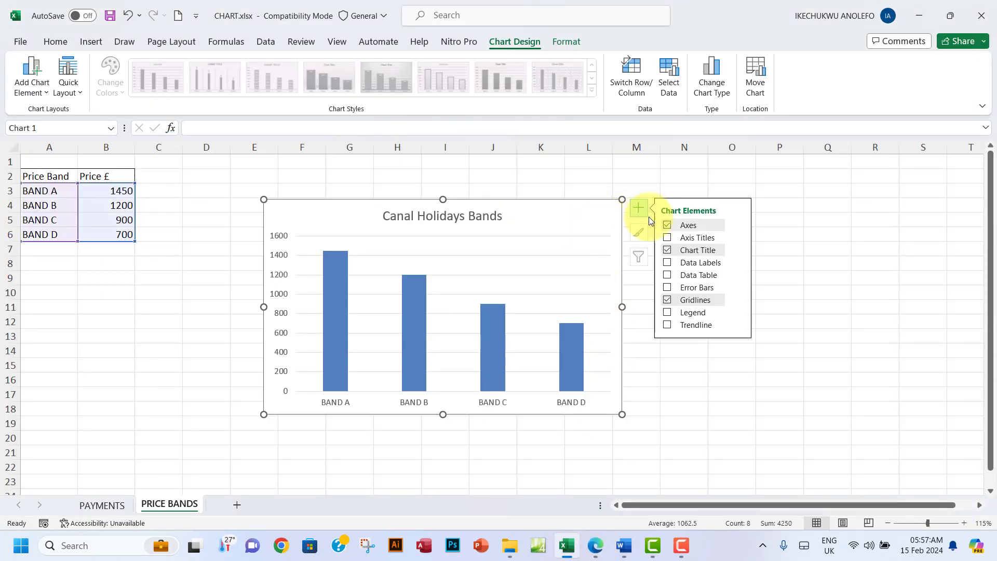
left_click(668, 238)
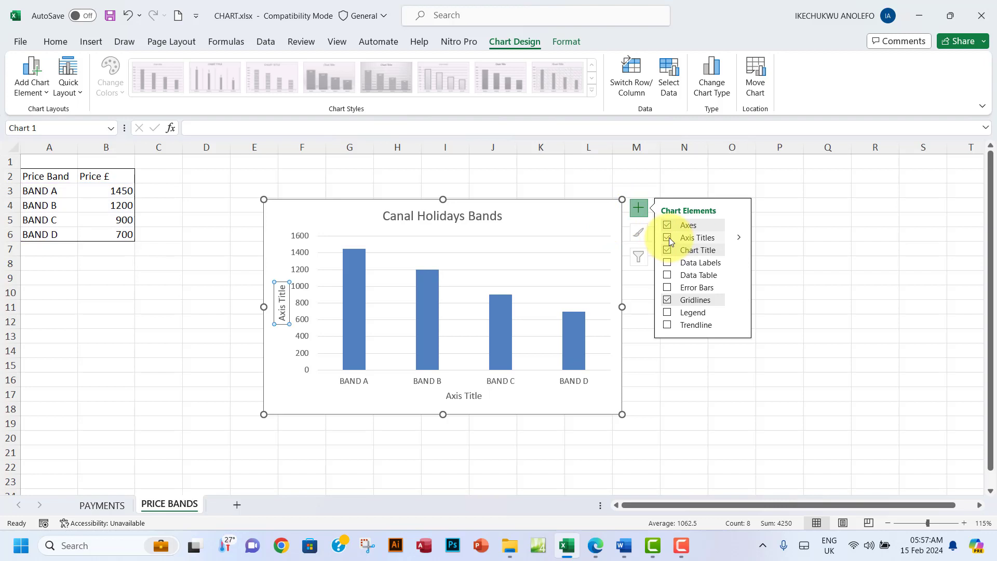
left_click_drag(283, 318, 286, 292)
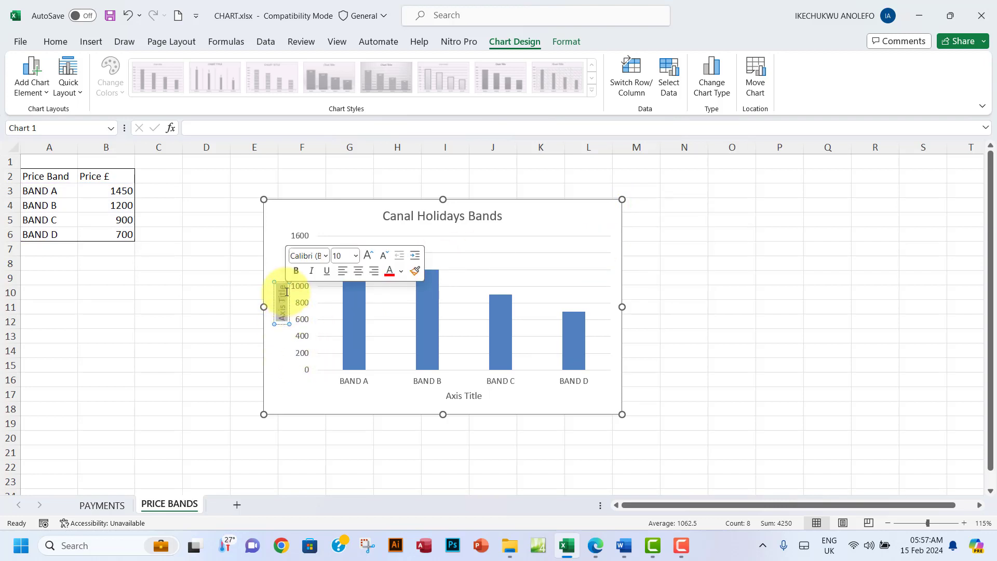
type("Price")
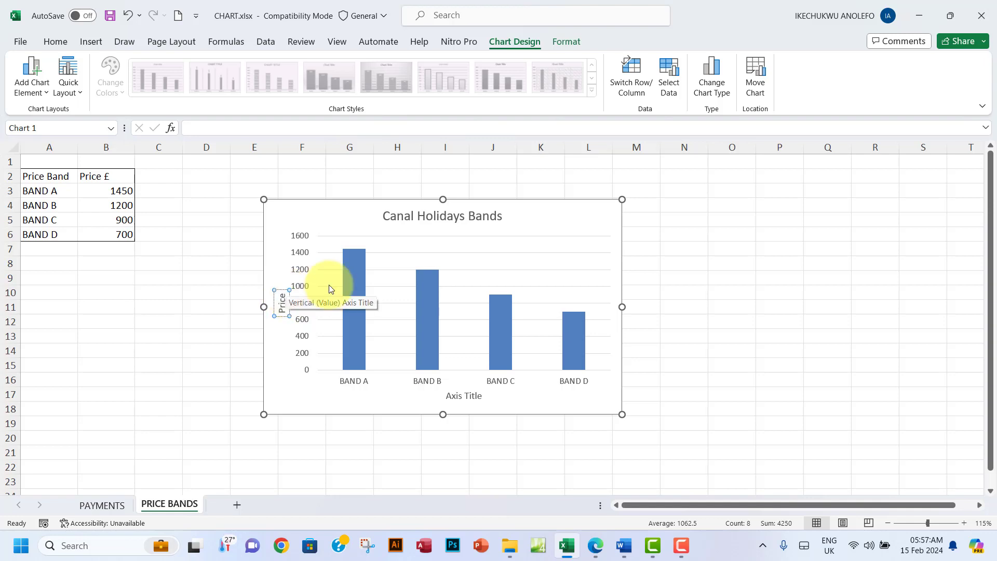
left_click(460, 397)
left_click_drag(481, 396, 442, 392)
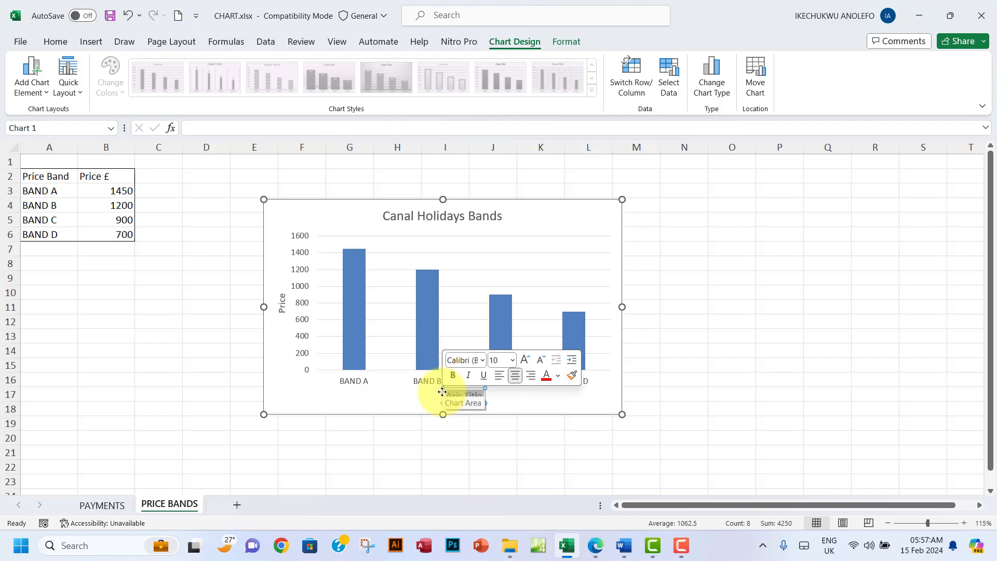
type("Bands")
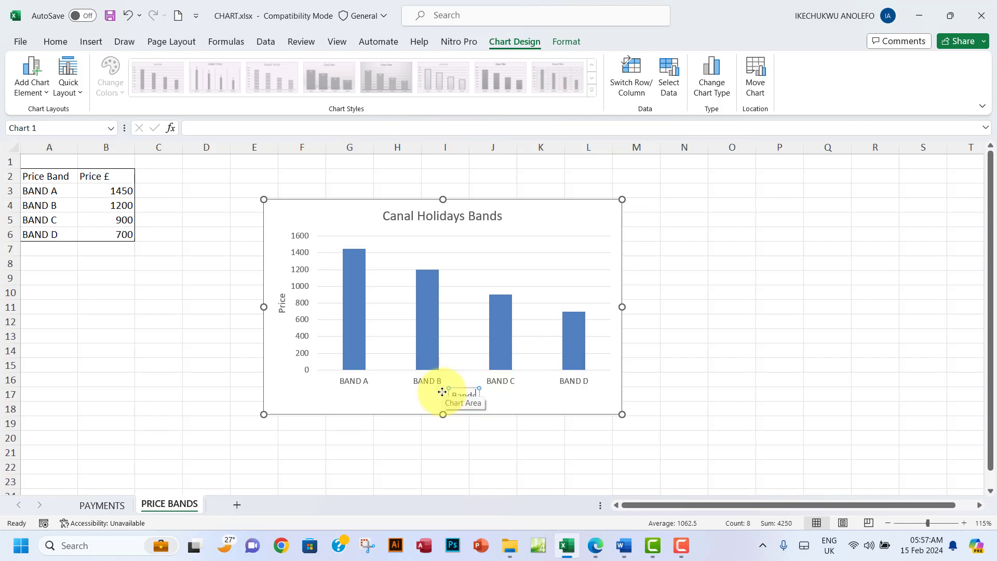
left_click(743, 383)
Step: Shift the chart slightly right and down, then bring the task PDF forward
left_click(670, 261)
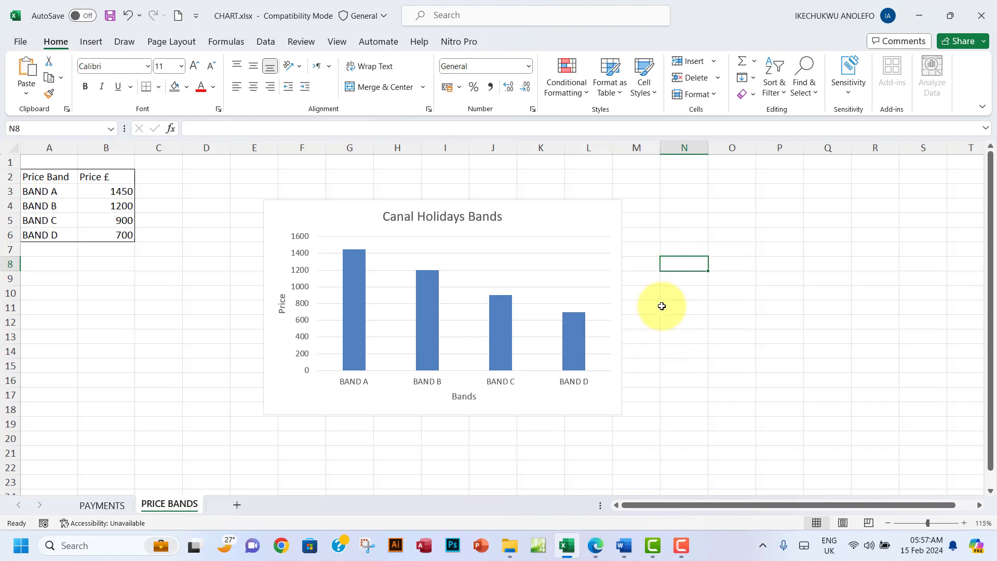
left_click_drag(597, 213, 632, 218)
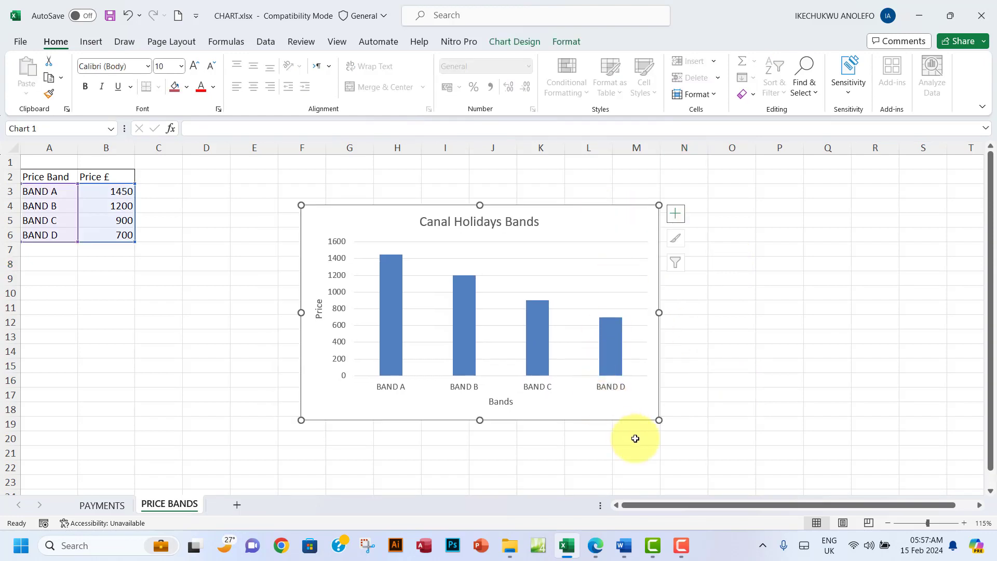
left_click(596, 546)
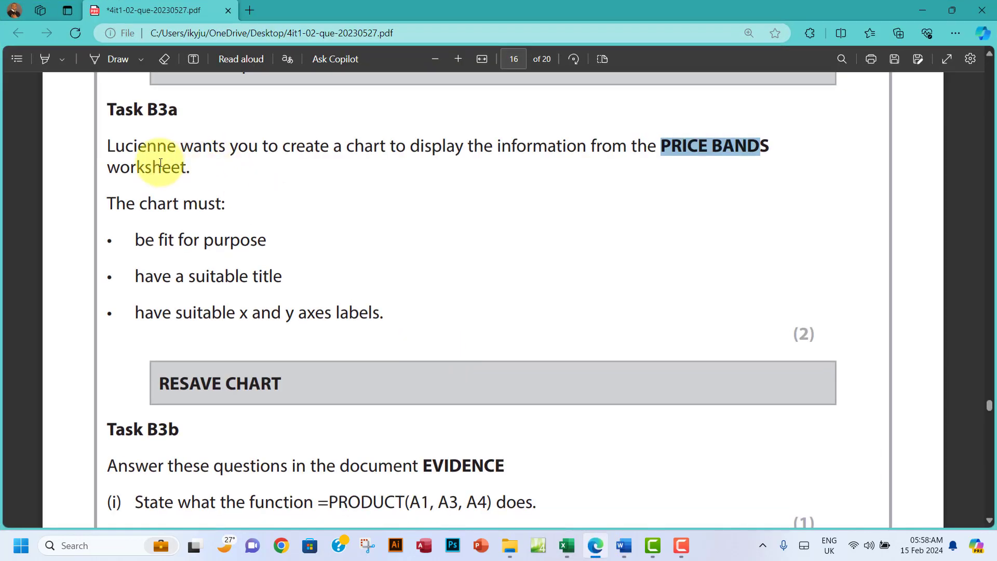
Step: Highlight the Task B3a chart requirements in the PDF in green
left_click_drag(109, 147, 383, 311)
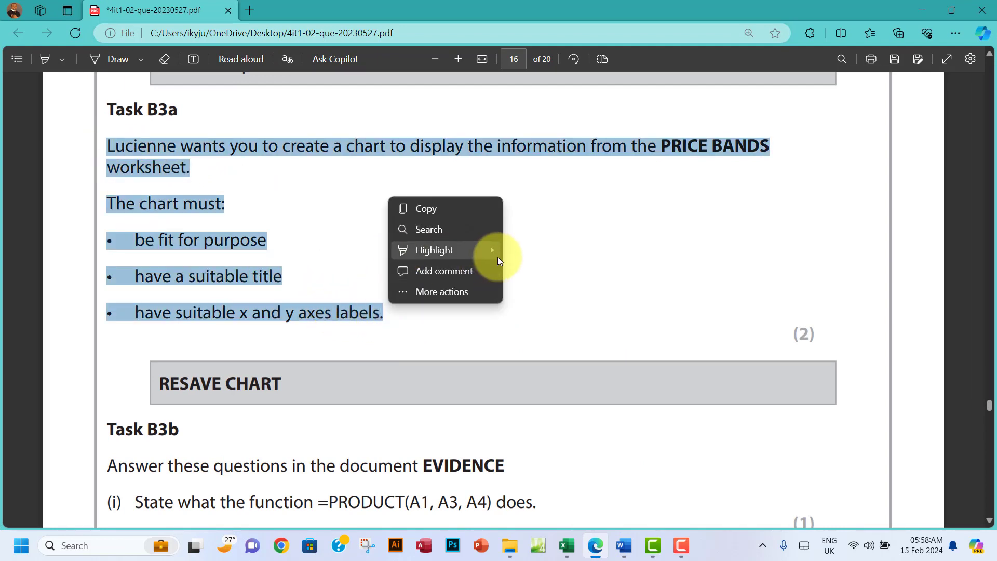
mouse_move(497, 253)
left_click(526, 270)
scroll(540, 275, "down", 4)
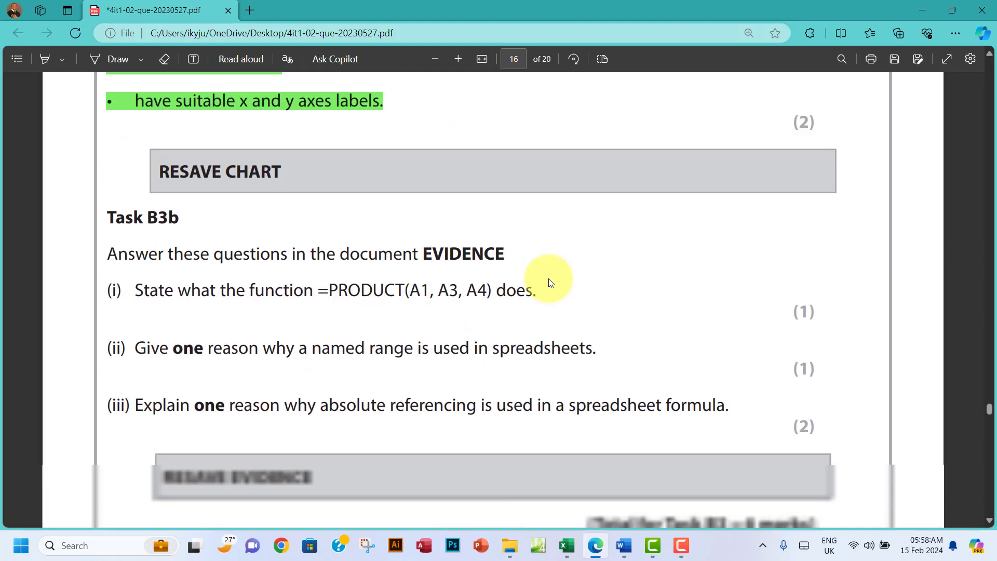
Step: Save CHART.xlsx, then scroll the question paper to Task B3b's cell references A1, A3, A4
left_click(568, 548)
left_click(111, 15)
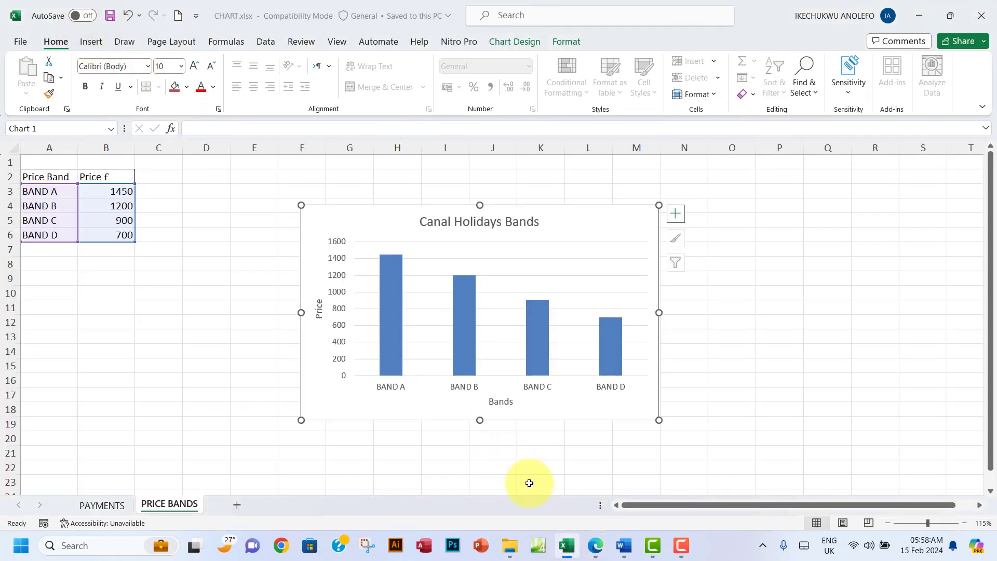
left_click(598, 546)
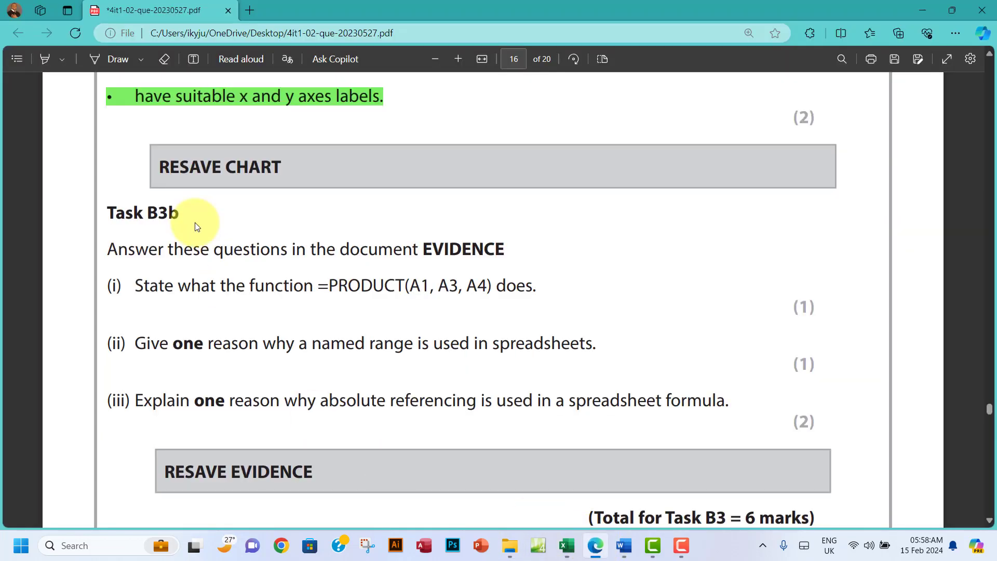
scroll(195, 223, "down", 3)
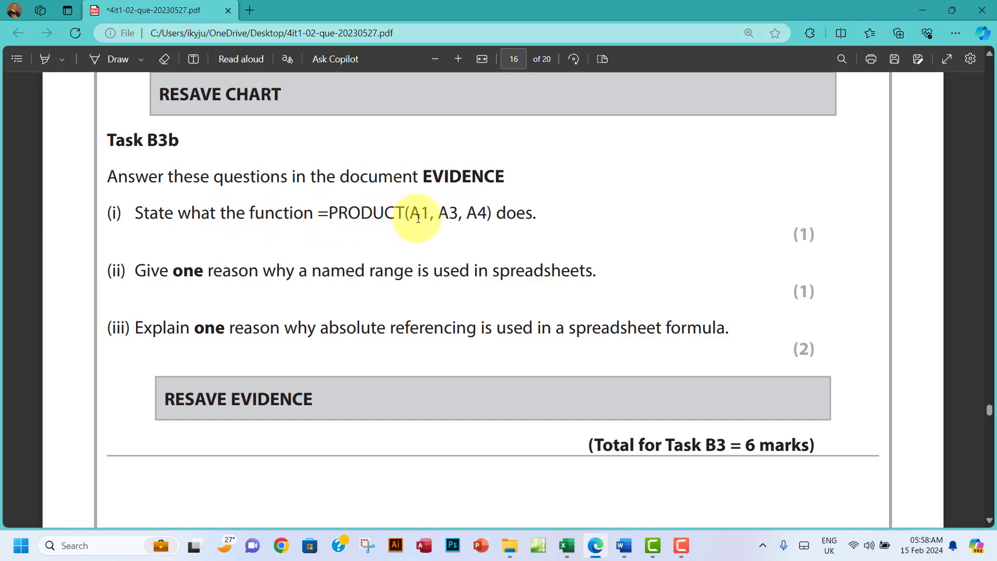
left_click_drag(409, 214, 486, 214)
left_click(464, 216)
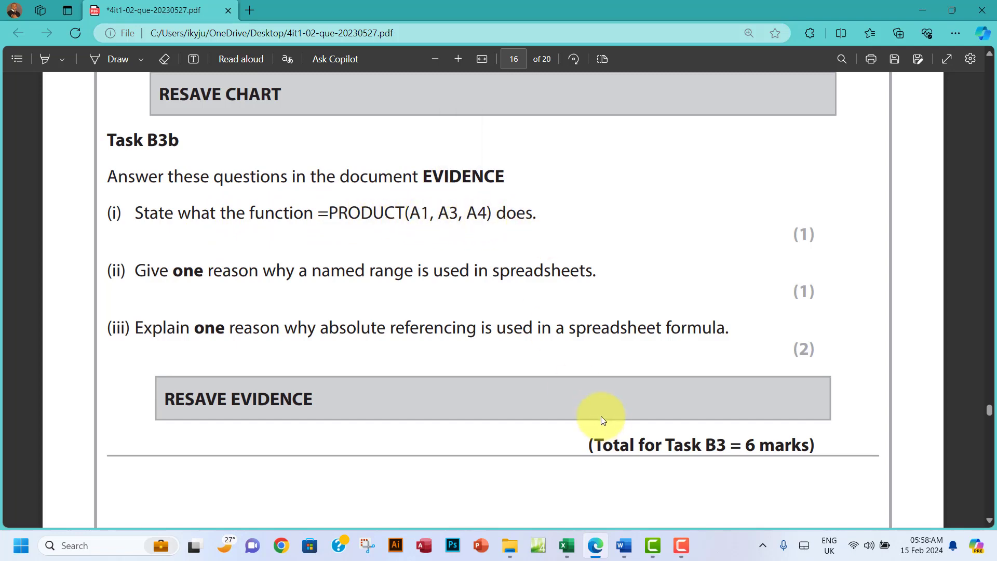
Step: Compare the question paper with the B3b (ii) named-range answer in EVIDENCE
left_click(626, 549)
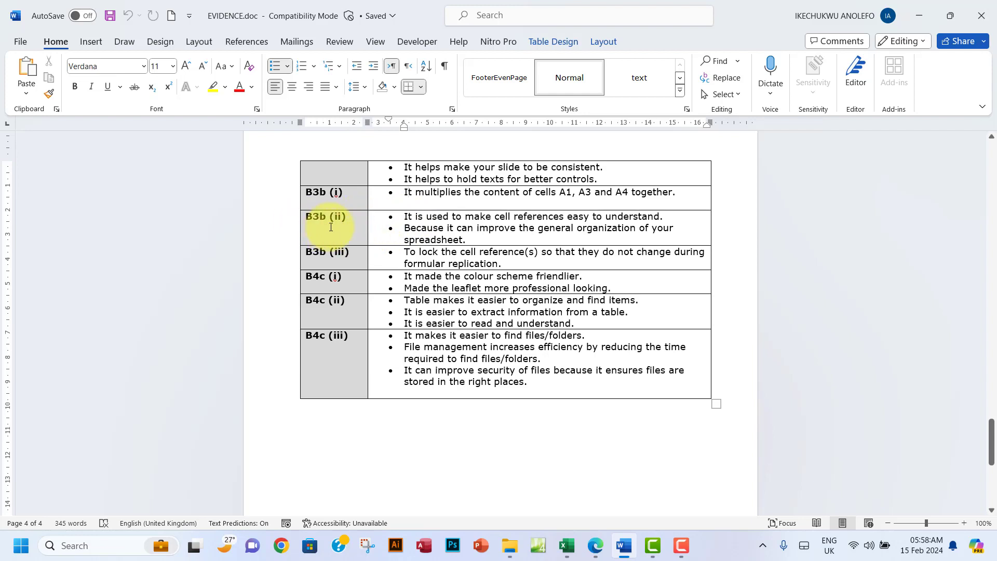
left_click(595, 545)
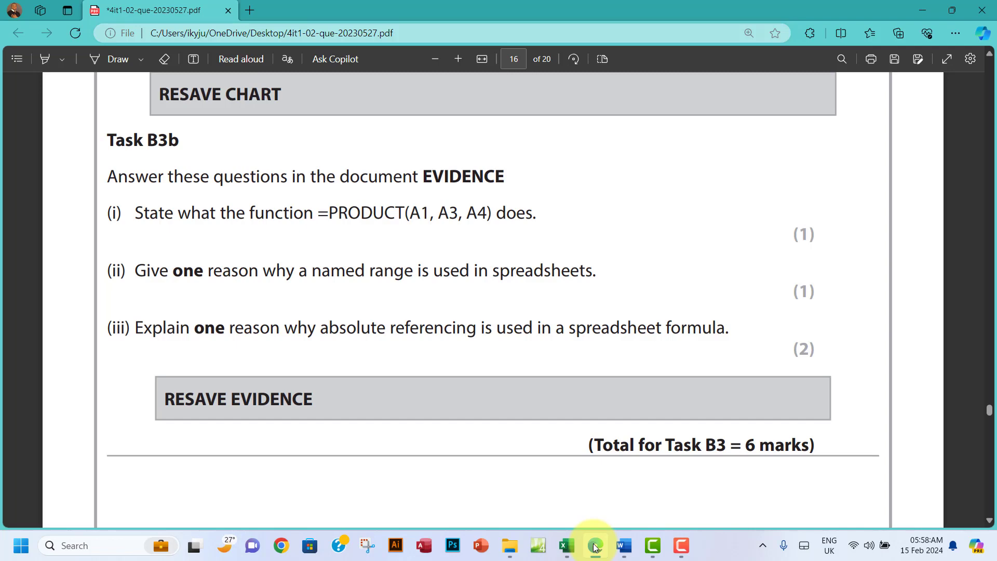
left_click(595, 545)
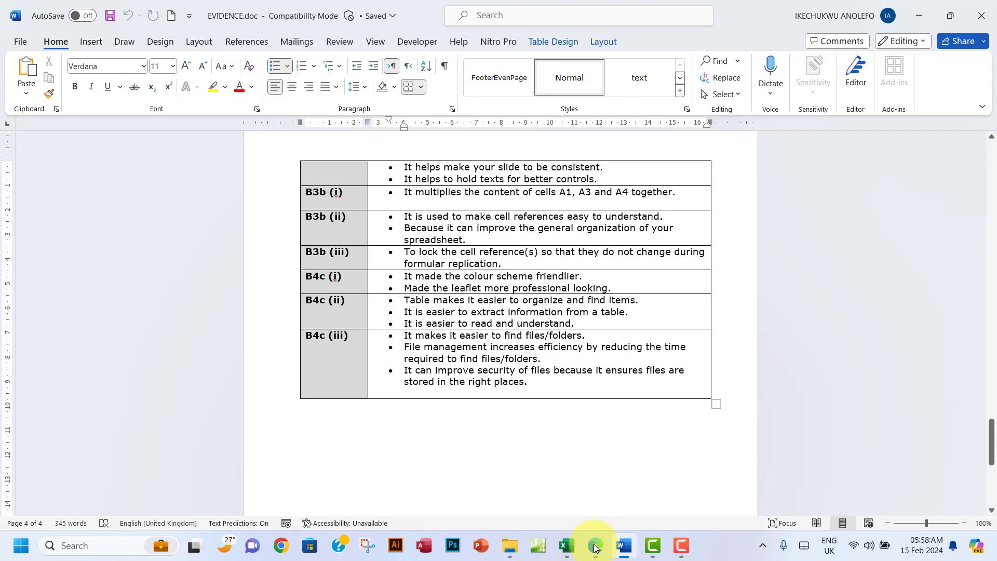
left_click_drag(496, 228, 568, 227)
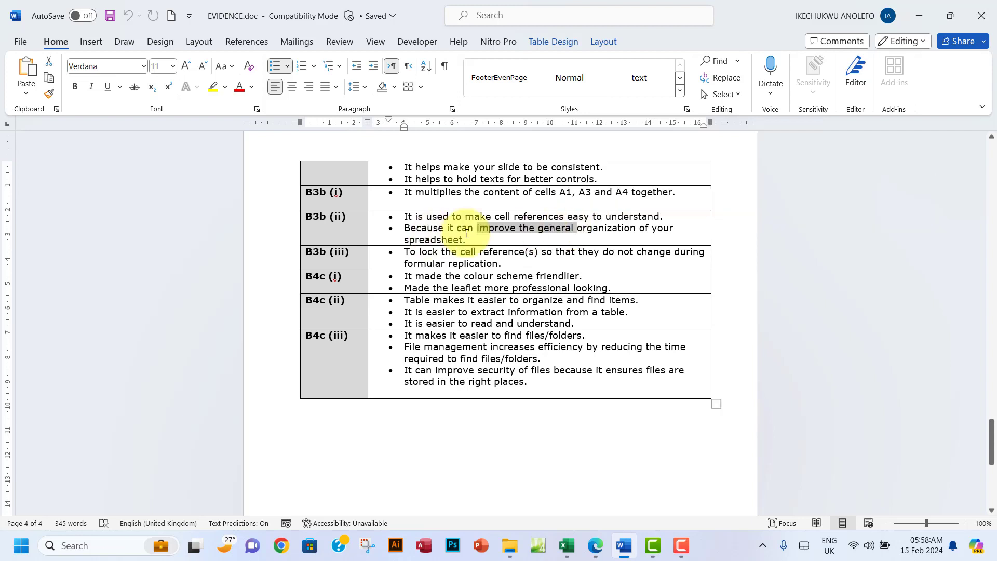
left_click_drag(407, 216, 466, 240)
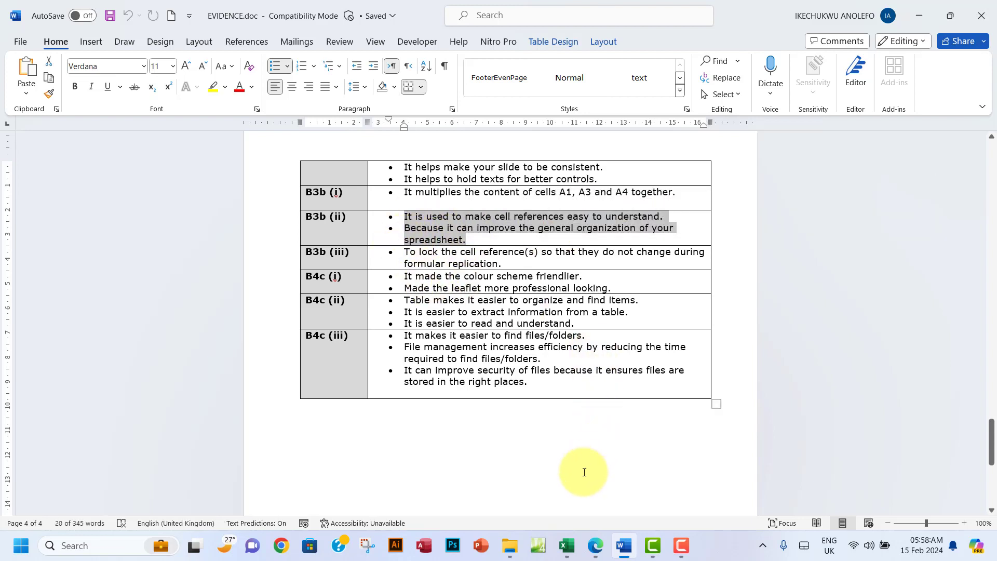
Step: Review the B3b (iii) answer on locking references, then bring CHART.xlsx back on screen
left_click(568, 556)
left_click(595, 545)
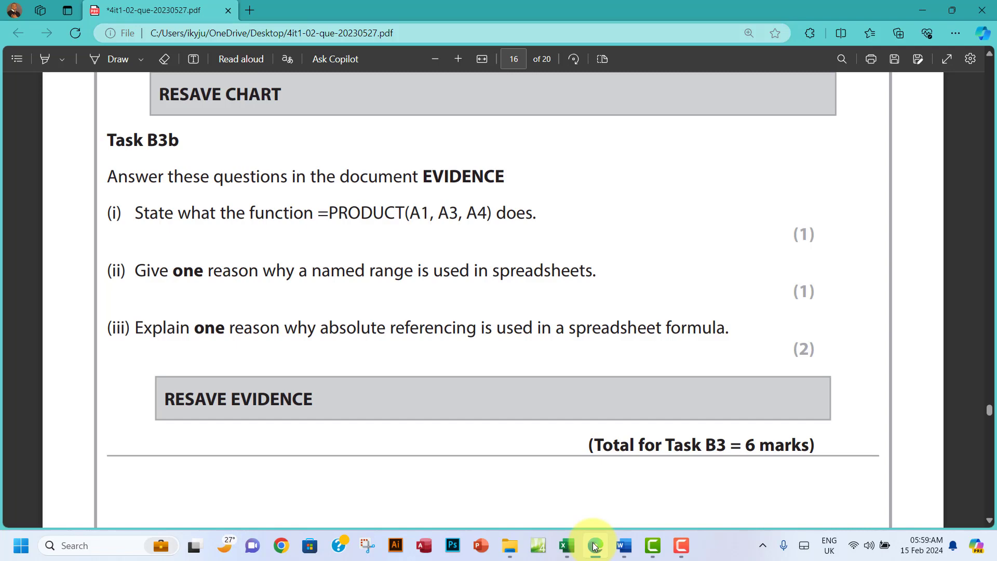
left_click(595, 545)
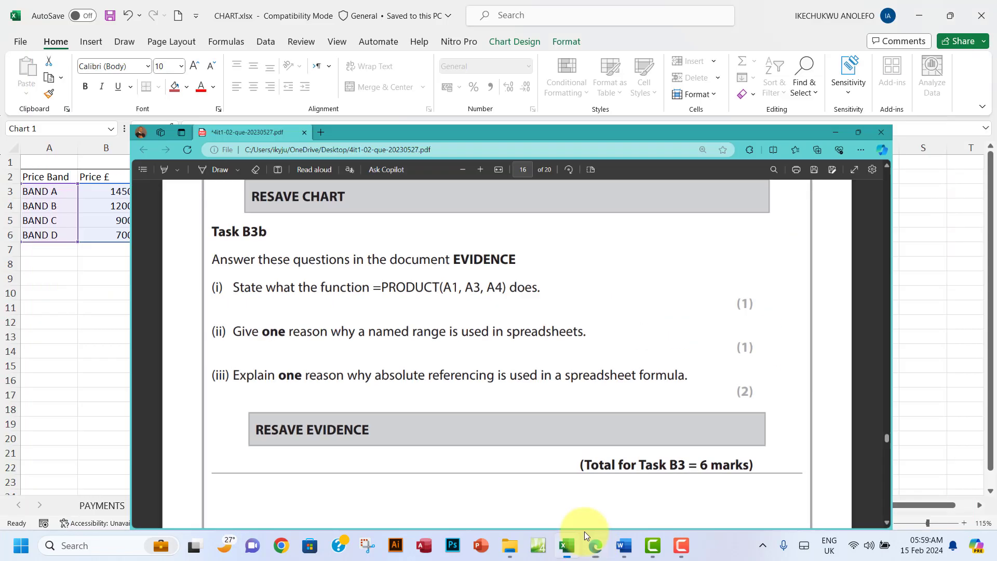
left_click(619, 556)
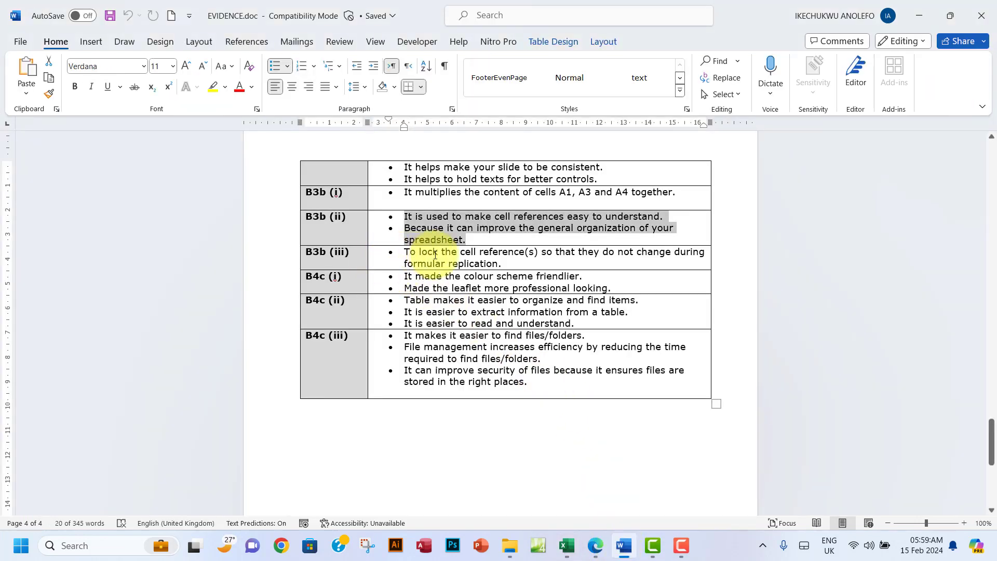
left_click_drag(418, 254, 512, 264)
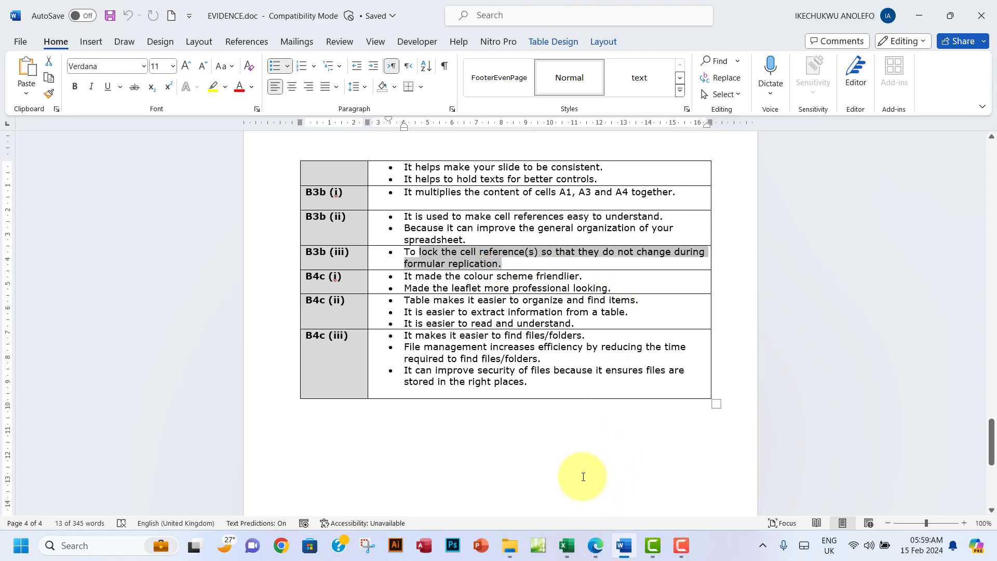
left_click(595, 546)
scroll(356, 320, "down", 1)
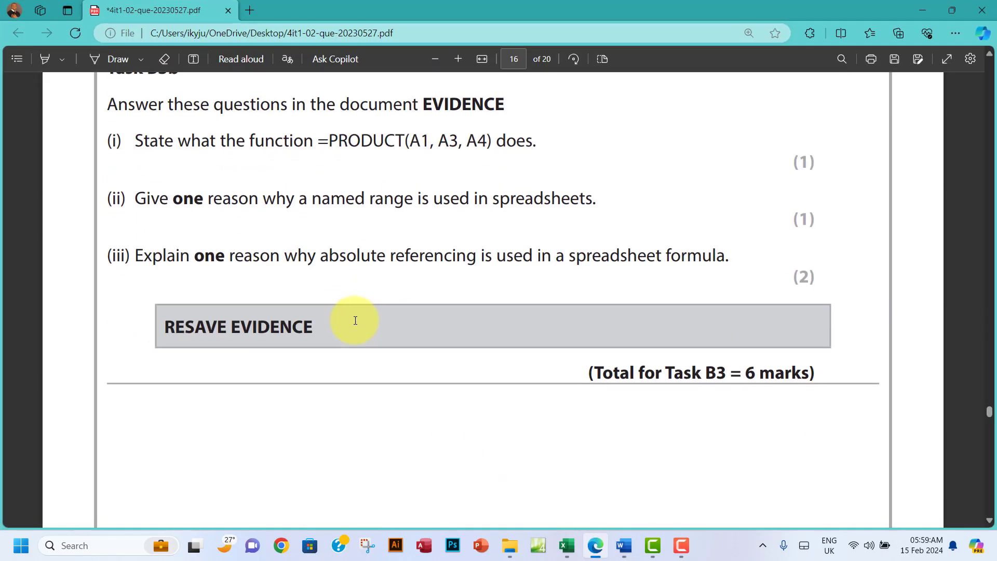
left_click(624, 546)
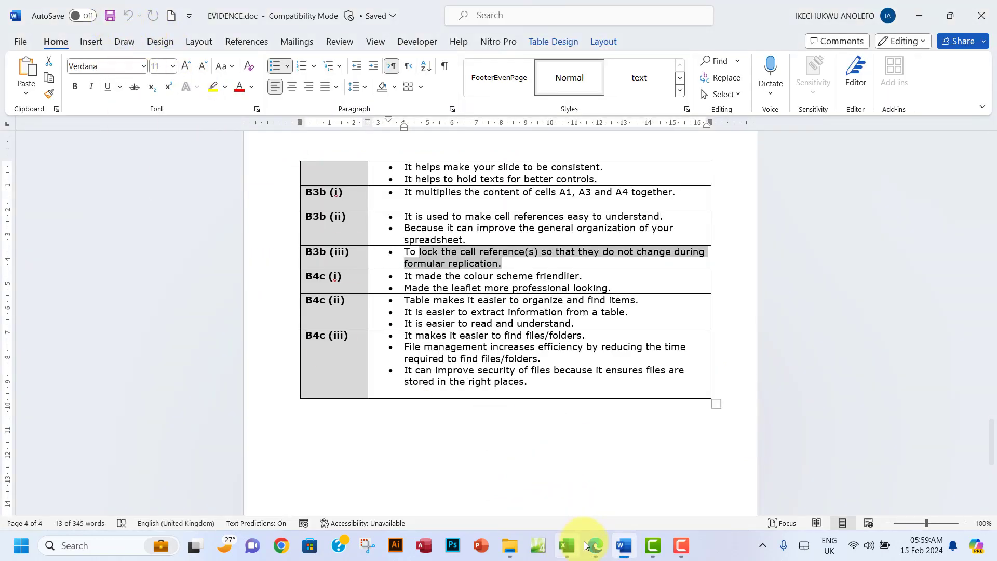
left_click(567, 546)
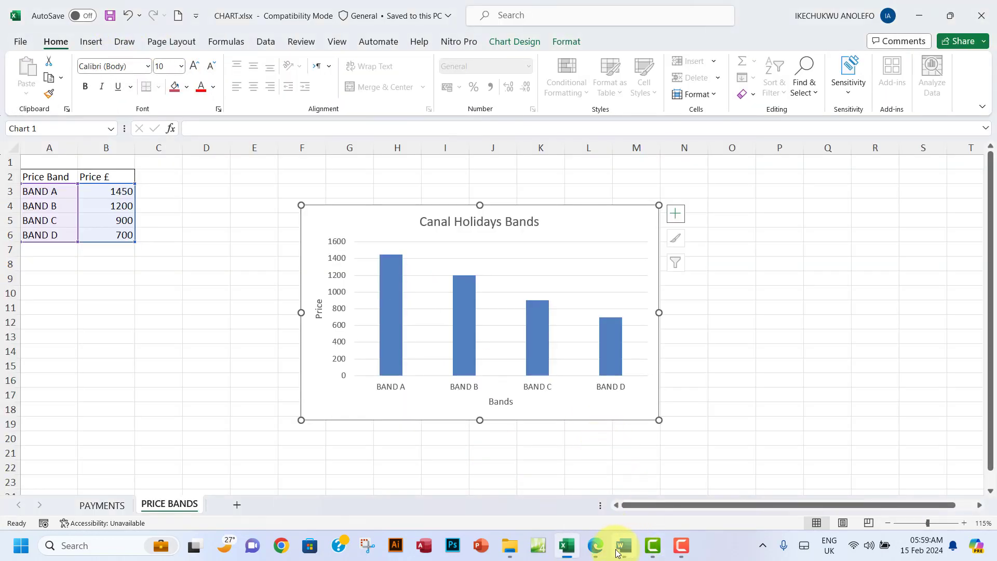
Step: Scroll the question paper into Task B4 on page 17, then back to RESAVE EVIDENCE on page 16
left_click(595, 546)
scroll(464, 311, "down", 10)
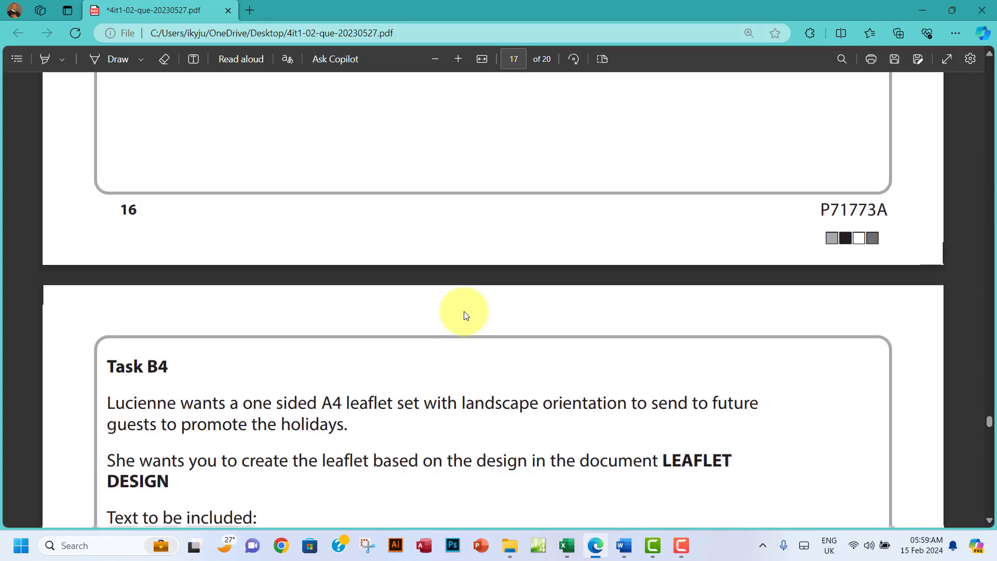
scroll(463, 315, "down", 3)
scroll(463, 315, "up", 15)
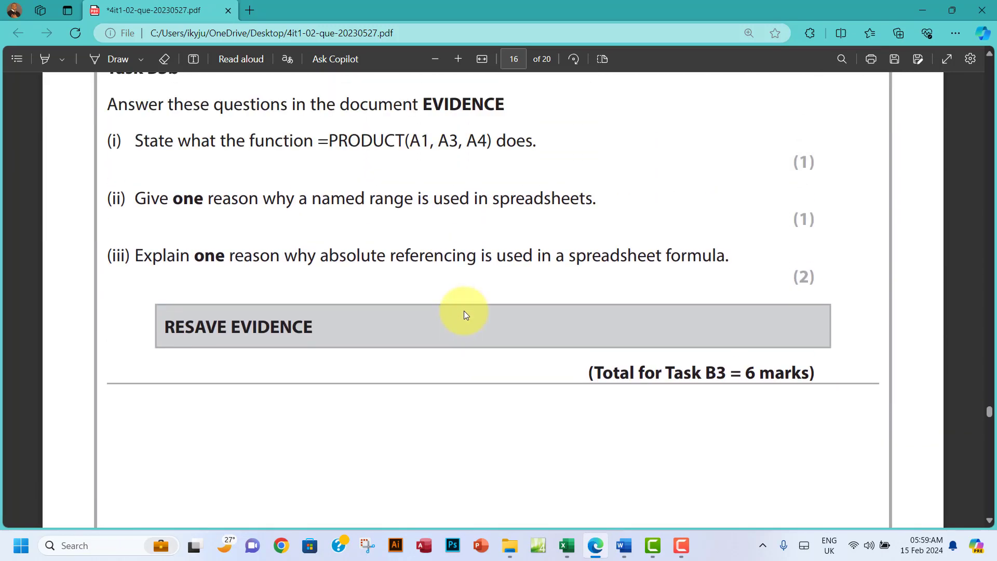
scroll(464, 315, "down", 5)
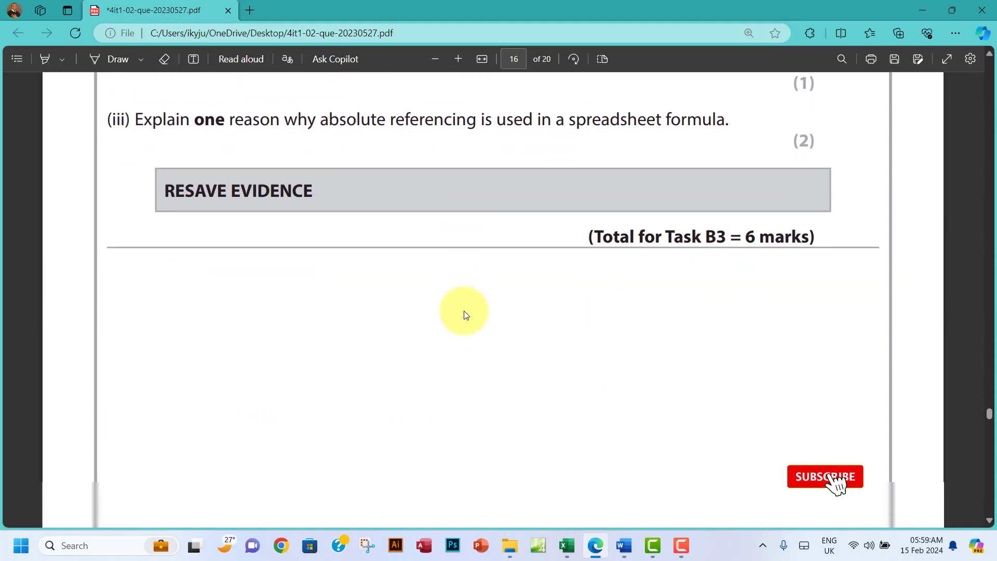
scroll(464, 312, "down", 8)
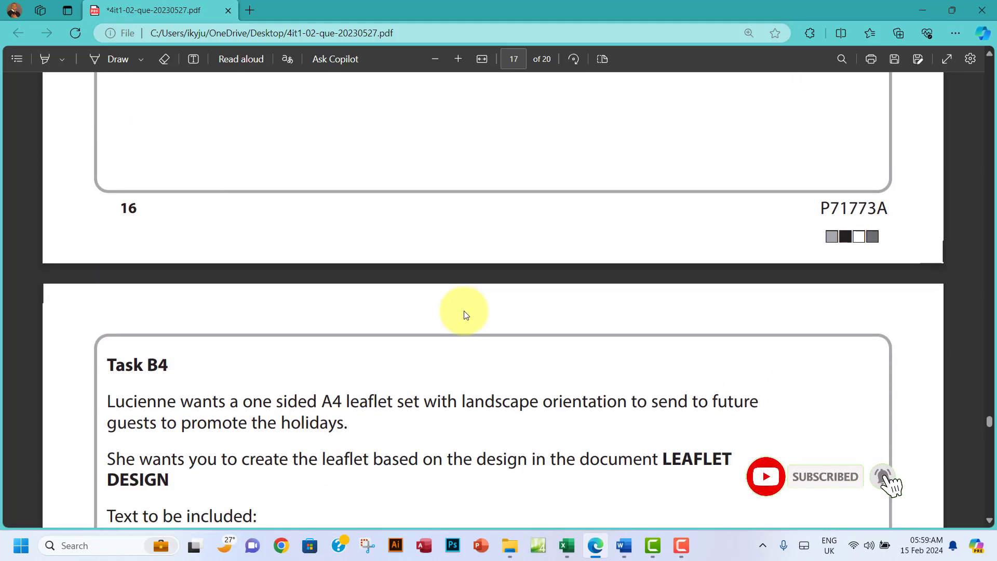
scroll(466, 315, "down", 1)
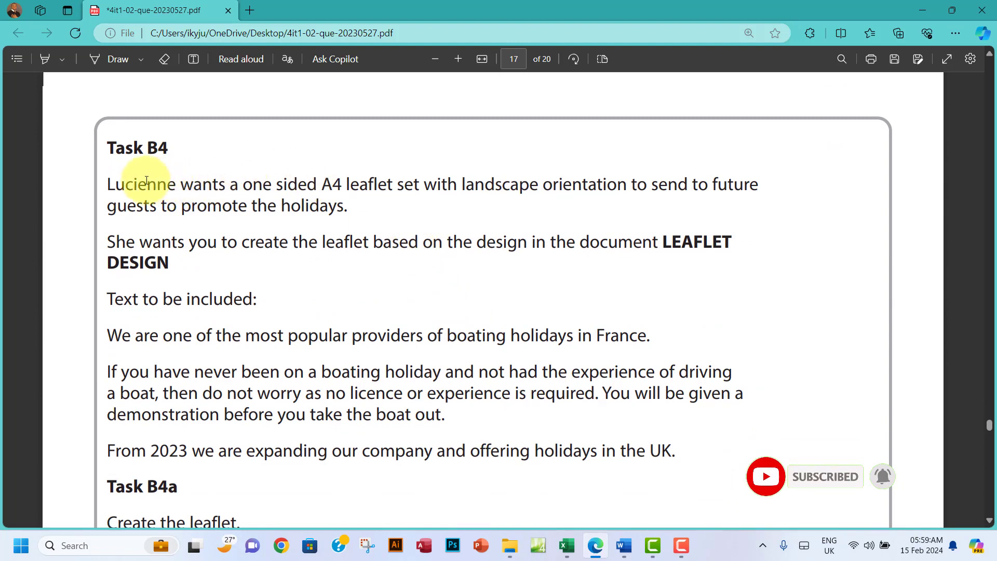
left_click_drag(115, 185, 343, 242)
scroll(466, 206, "up", 10)
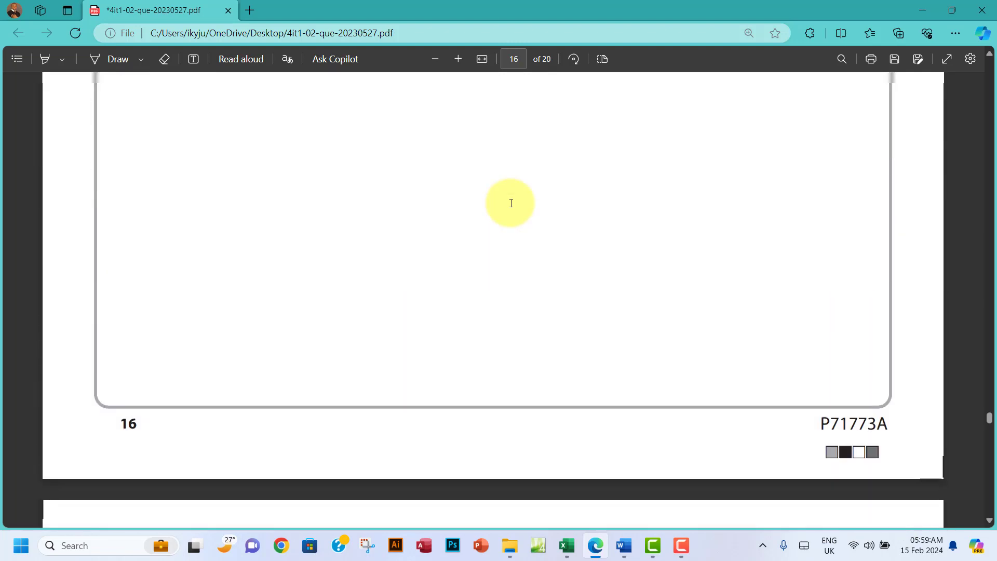